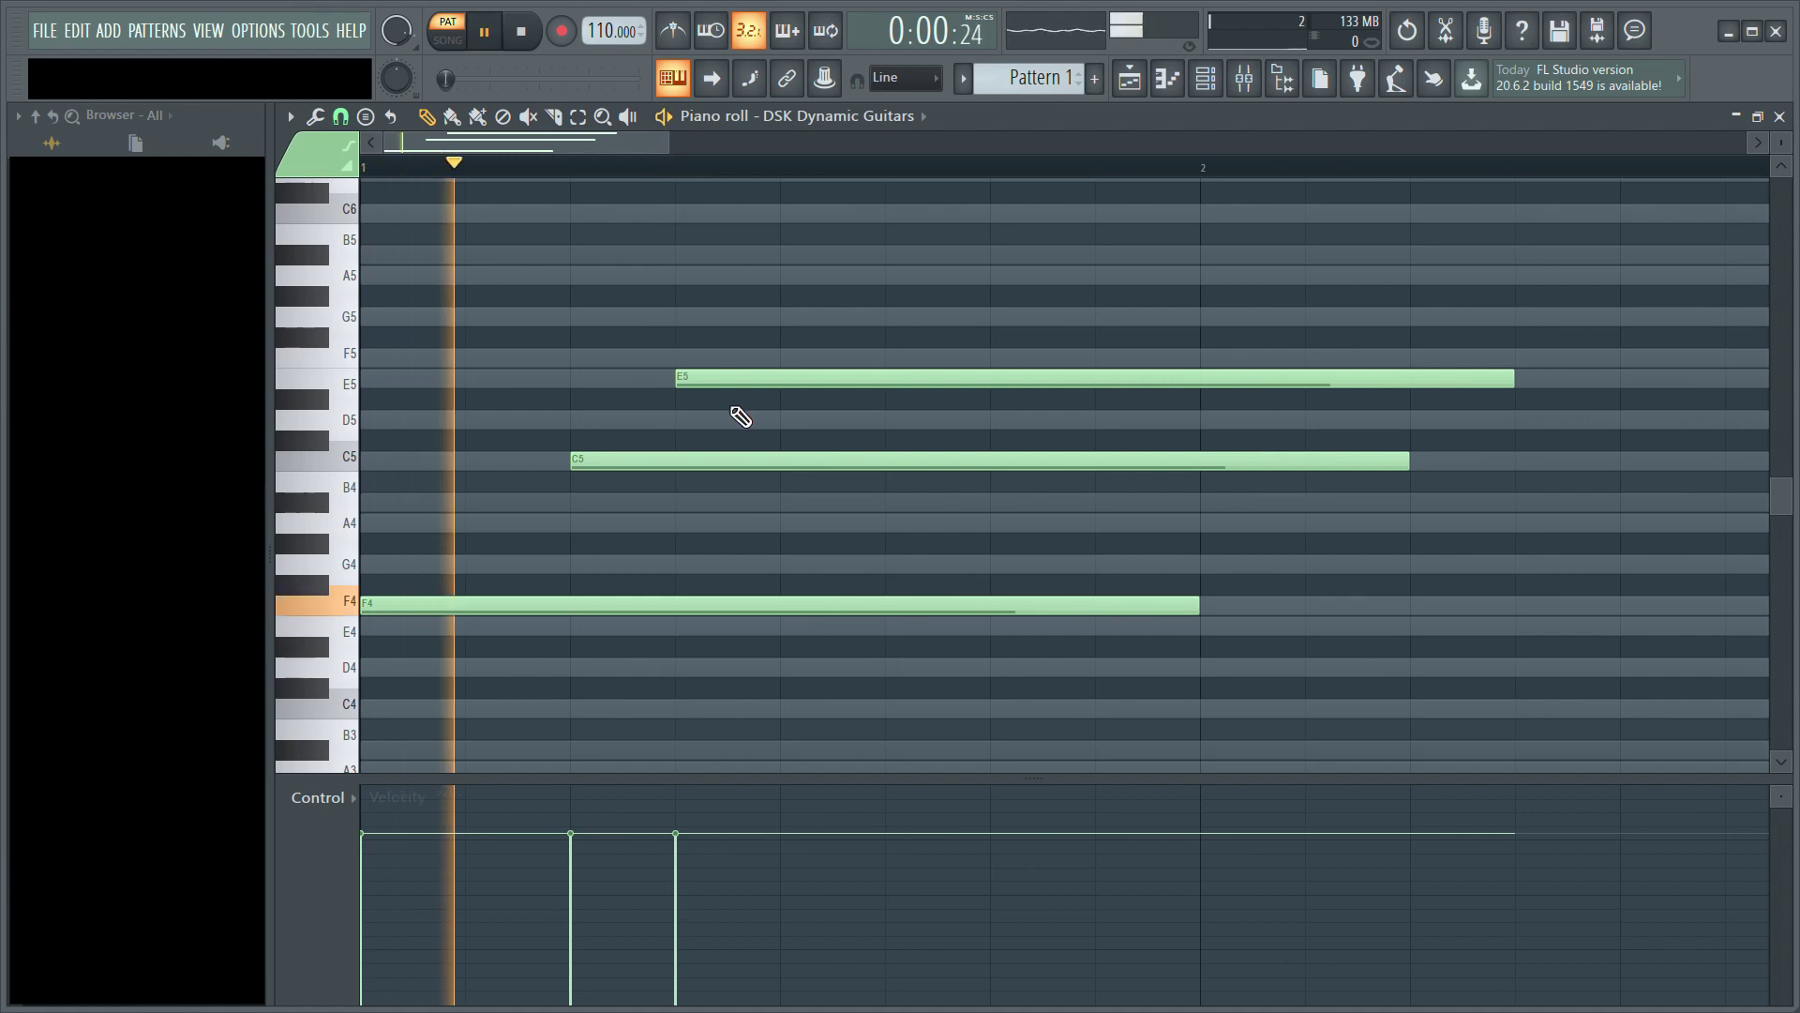
Step: Play back the F4, C5 and E5 notes to compare timings of the E5 note
key(space)
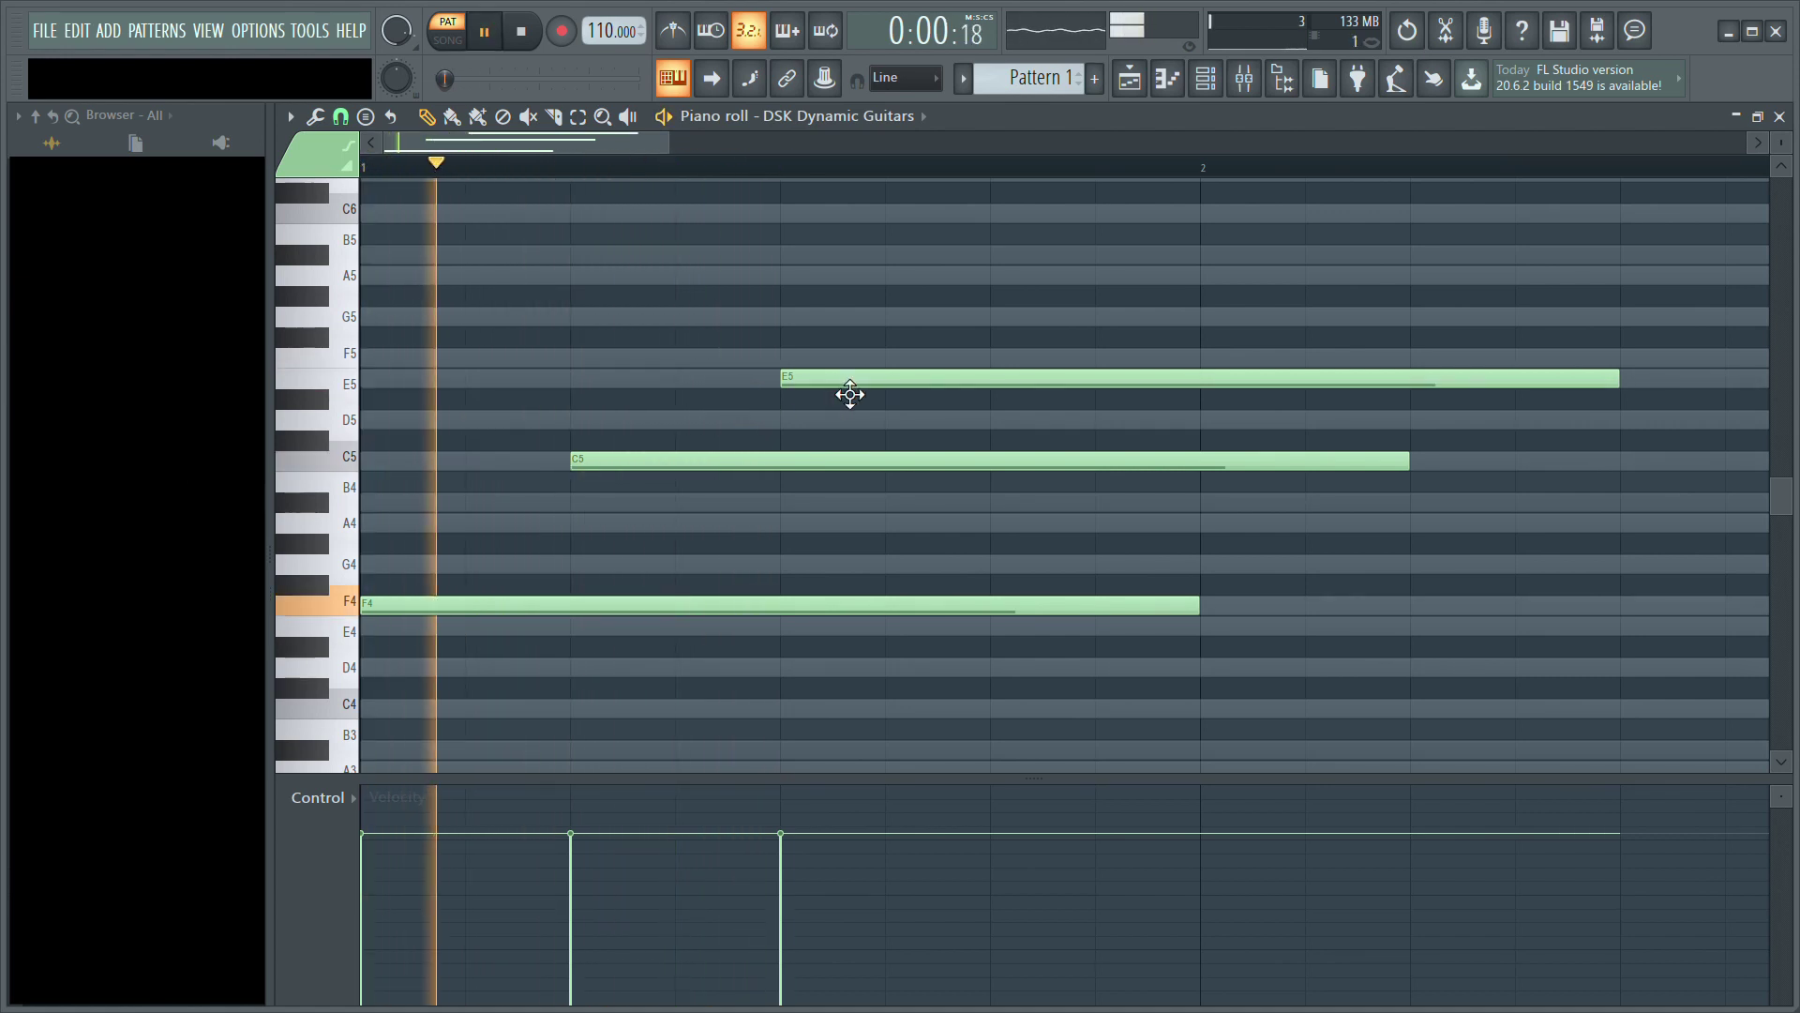
key(space)
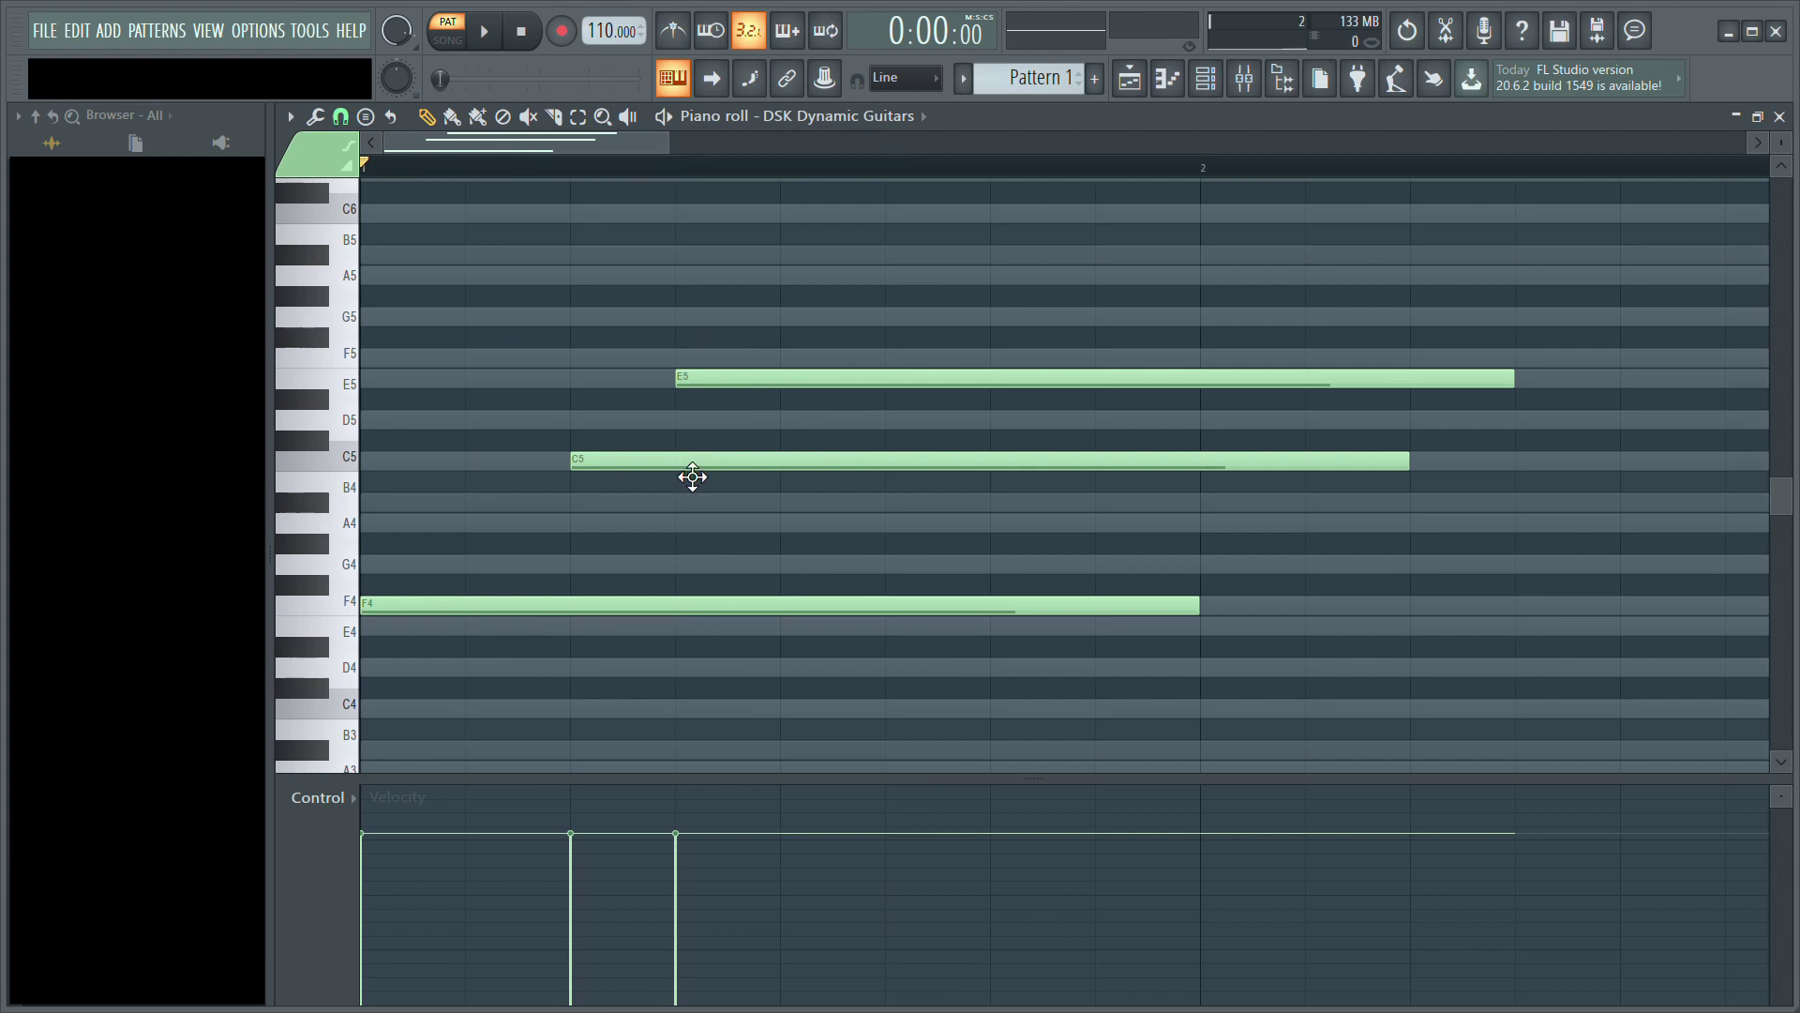
key(space)
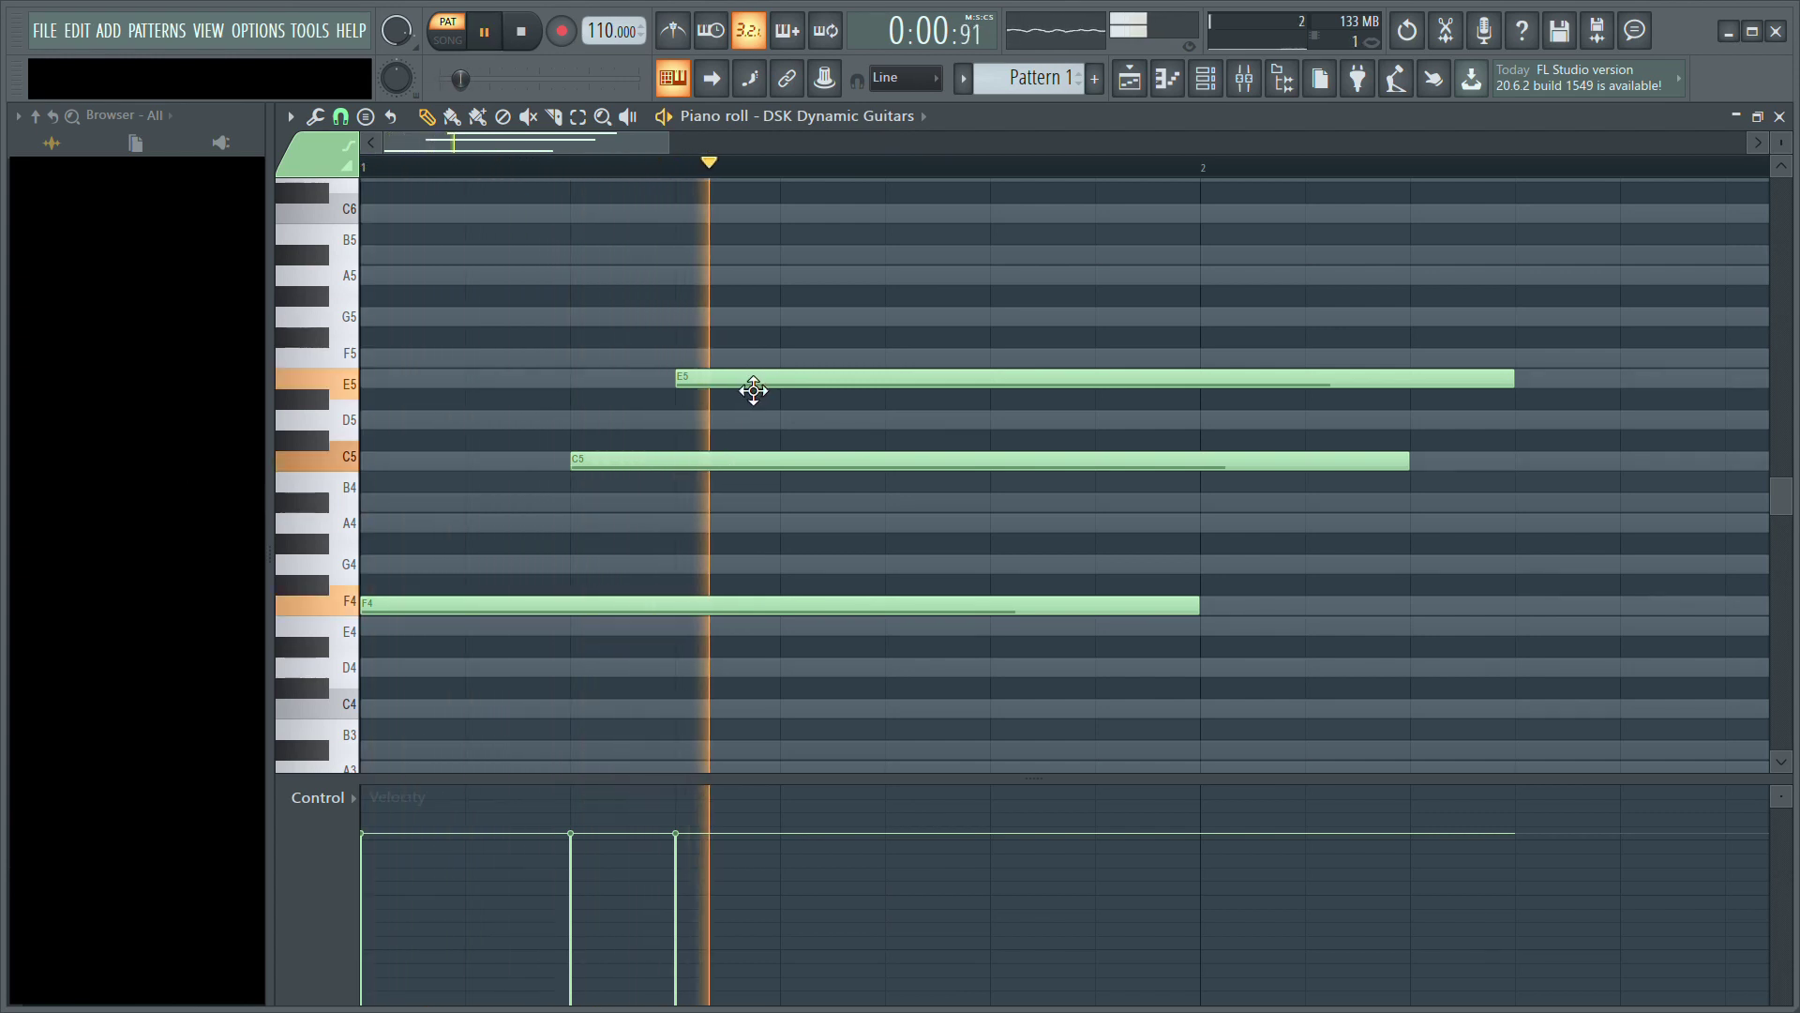
Step: Lengthen the F4, C5 and E5 notes so that all three end in the middle of bar 2
drag(740, 143, 1054, 144)
ctrl+drag(440, 346, 886, 478)
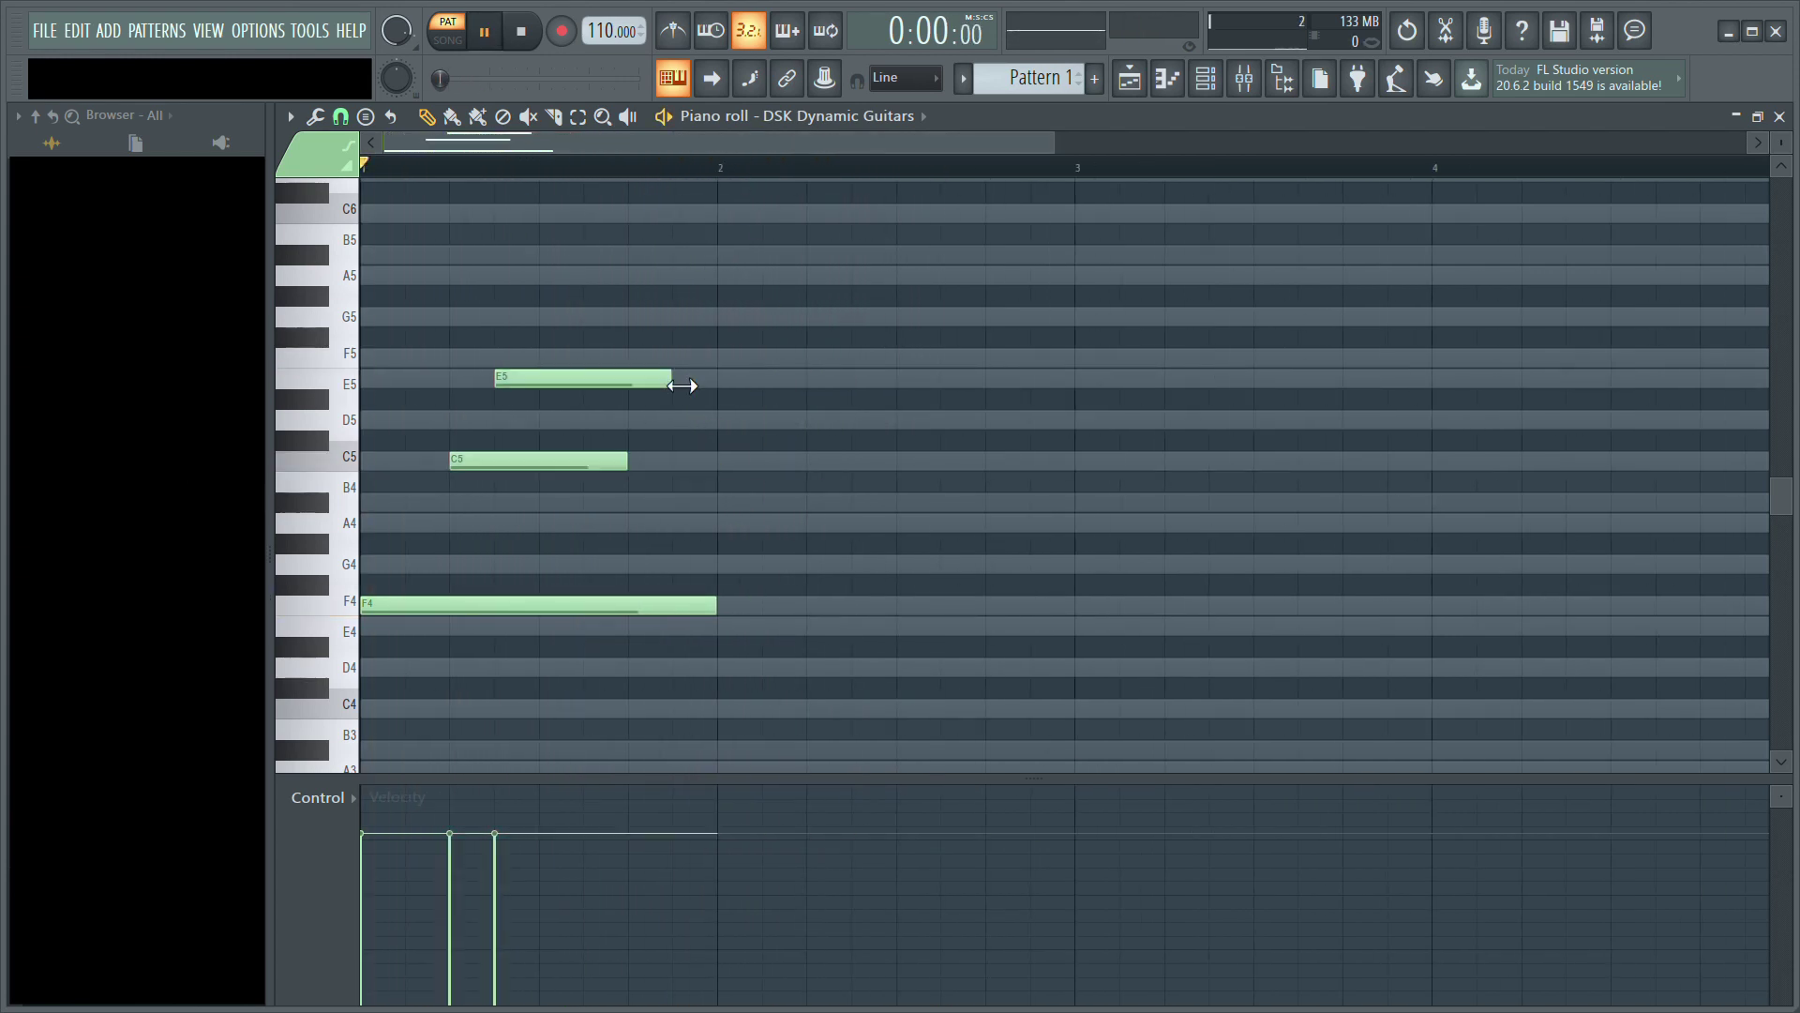
drag(671, 380, 717, 381)
ctrl+drag(692, 350, 708, 636)
drag(714, 381, 893, 381)
drag(1053, 144, 1746, 143)
Step: Add a D4 note after the first chord and move it to the start of bar 3
click(647, 668)
key(space)
drag(727, 669, 818, 670)
key(space)
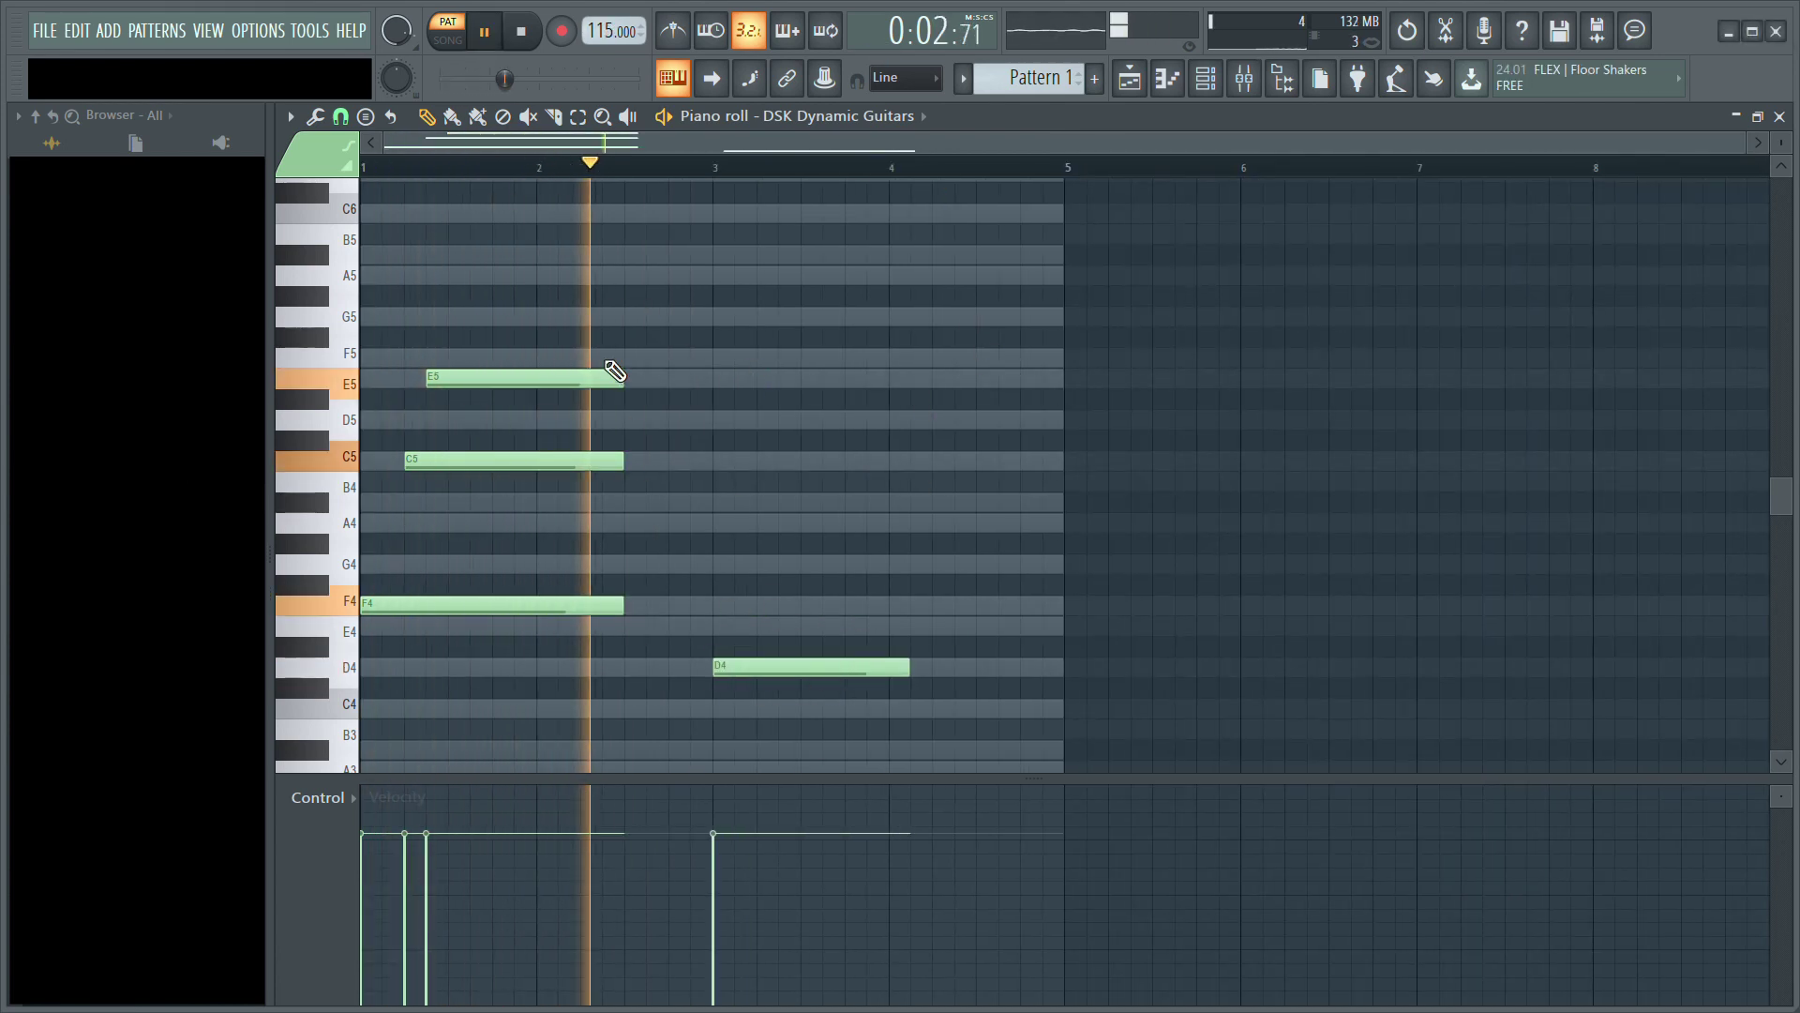
Step: Extend the F4, C5 and E5 notes of the first chord to the start of bar 3
key(space)
ctrl+drag(601, 349, 614, 627)
drag(620, 610, 710, 612)
key(space)
Step: Copy the C5 and E5 notes above the D4 note and extend D4 to the start of bar 5
ctrl+drag(675, 349, 1016, 461)
ctrl+click(915, 682)
drag(907, 668, 1062, 667)
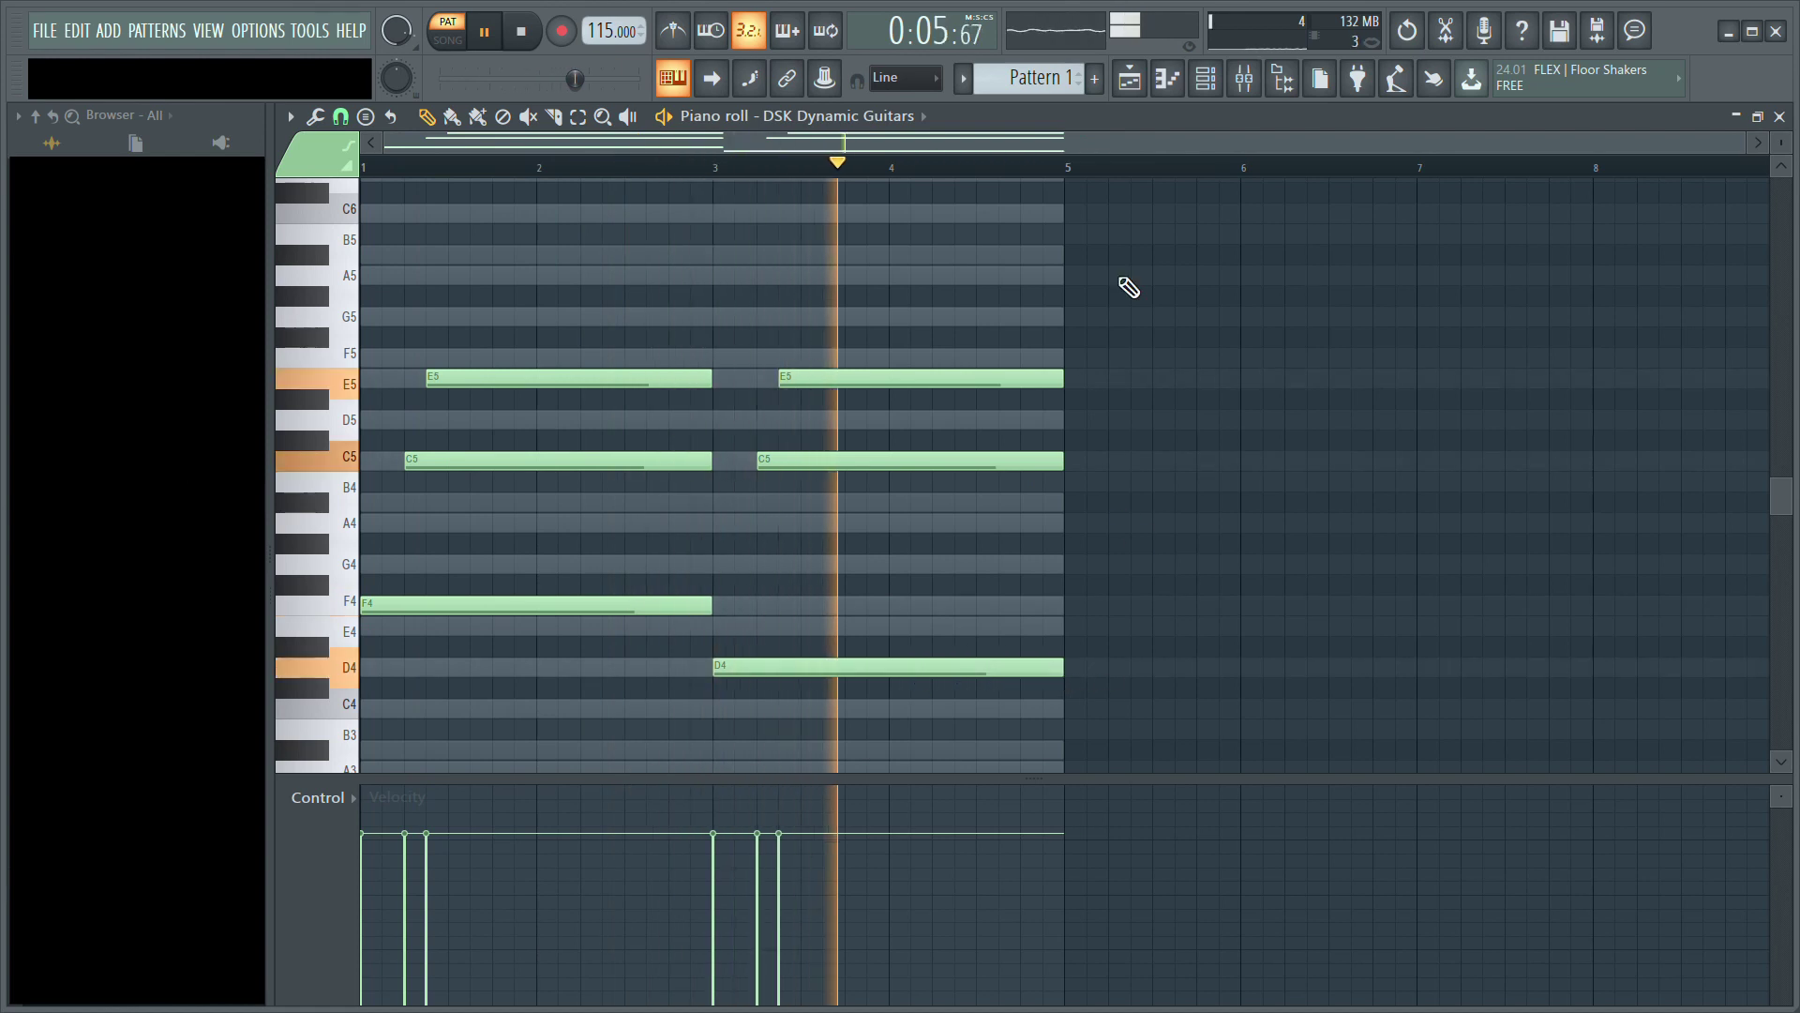
click(1073, 626)
key(space)
right_click(1073, 627)
Step: Add a G4 bass note at bar 5 and copy the C5 and E5 notes above it
click(1074, 565)
key(space)
ctrl+drag(994, 349, 976, 487)
shift+drag(976, 461, 1328, 461)
ctrl+click(1266, 722)
scroll(1266, 722, down, 1)
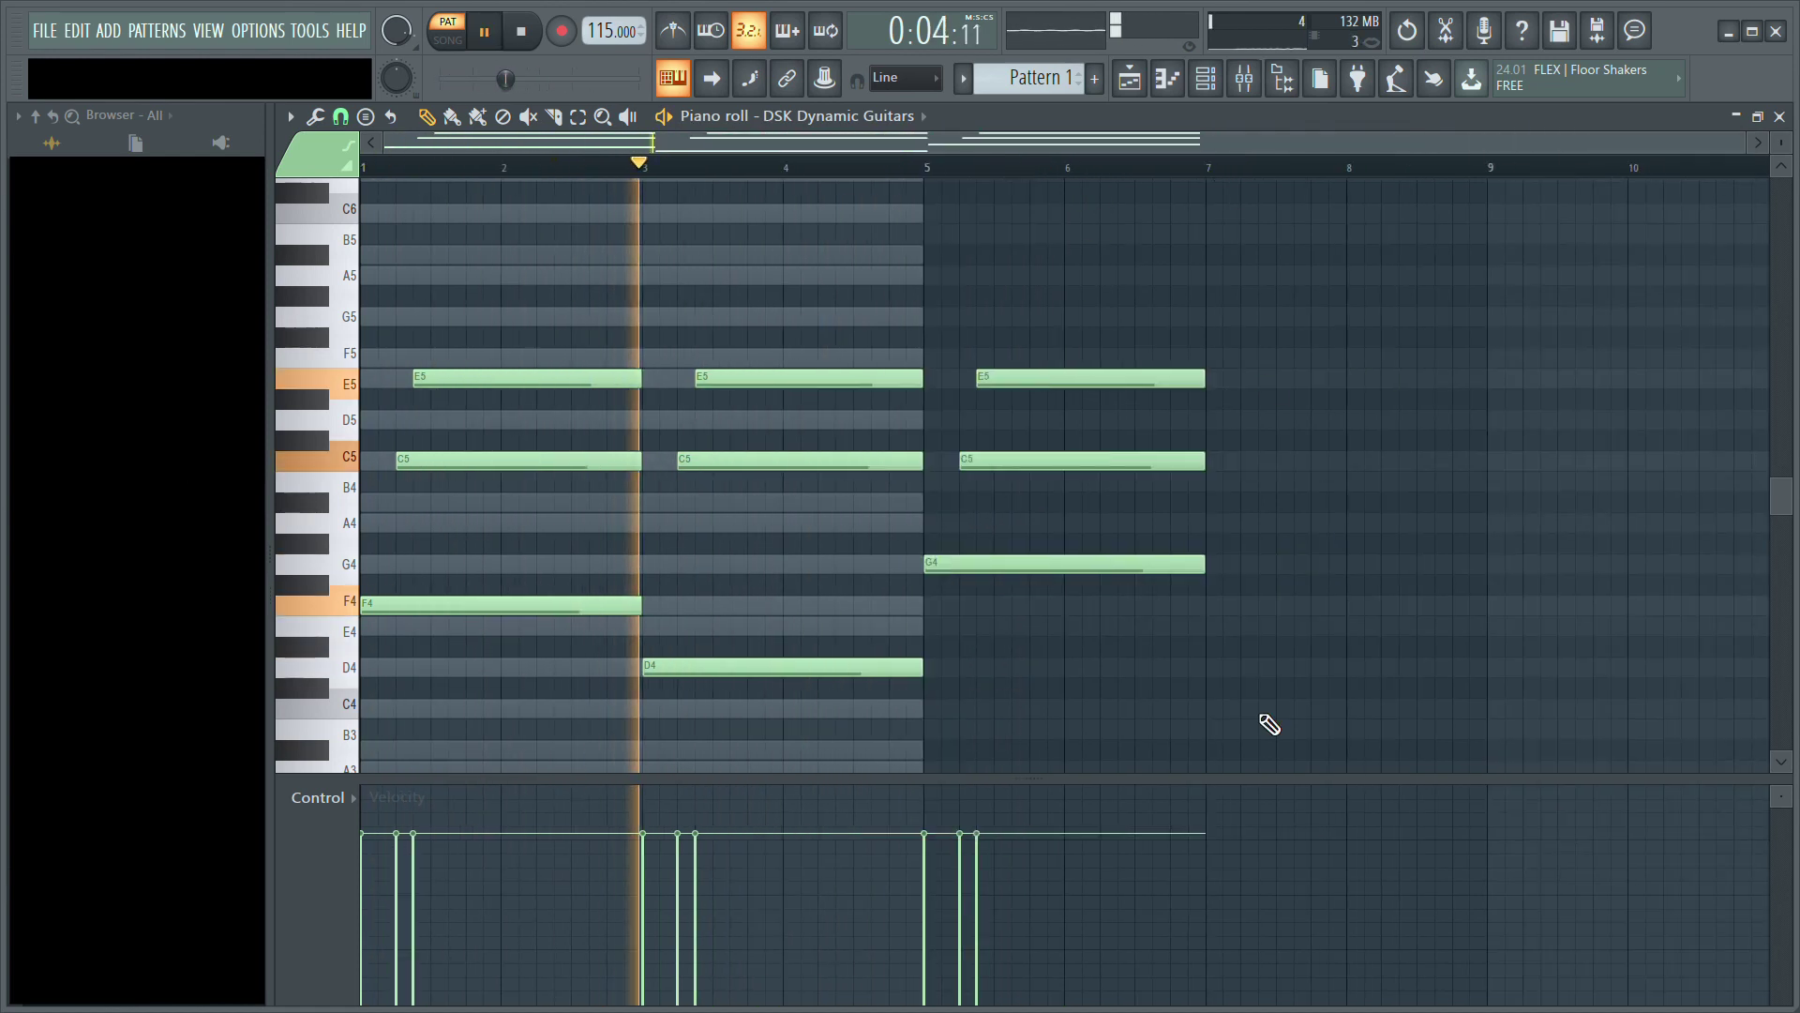
Step: Replace the G4 bass note at bar 5 with an A4 note and play the progression back
scroll(1266, 722, down, 1)
scroll(1303, 611, up, 1)
key(space)
click(933, 523)
right_click(935, 564)
key(space)
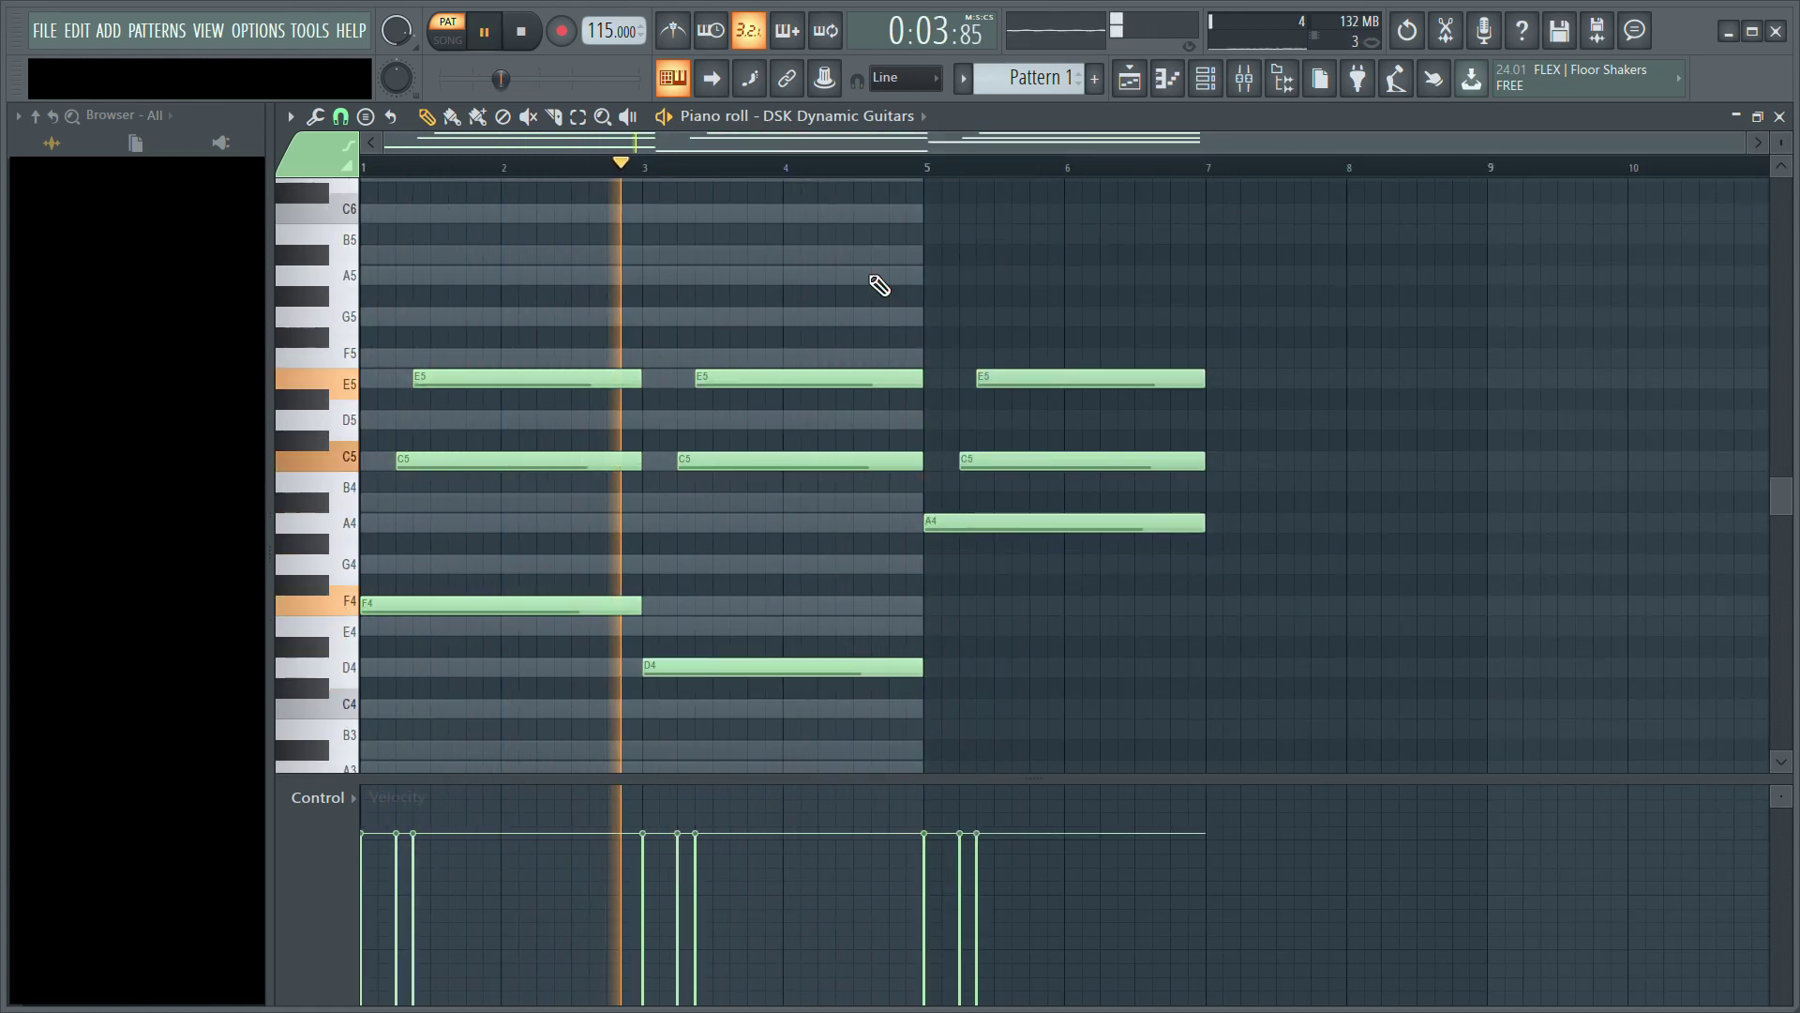
scroll(876, 281, down, 1)
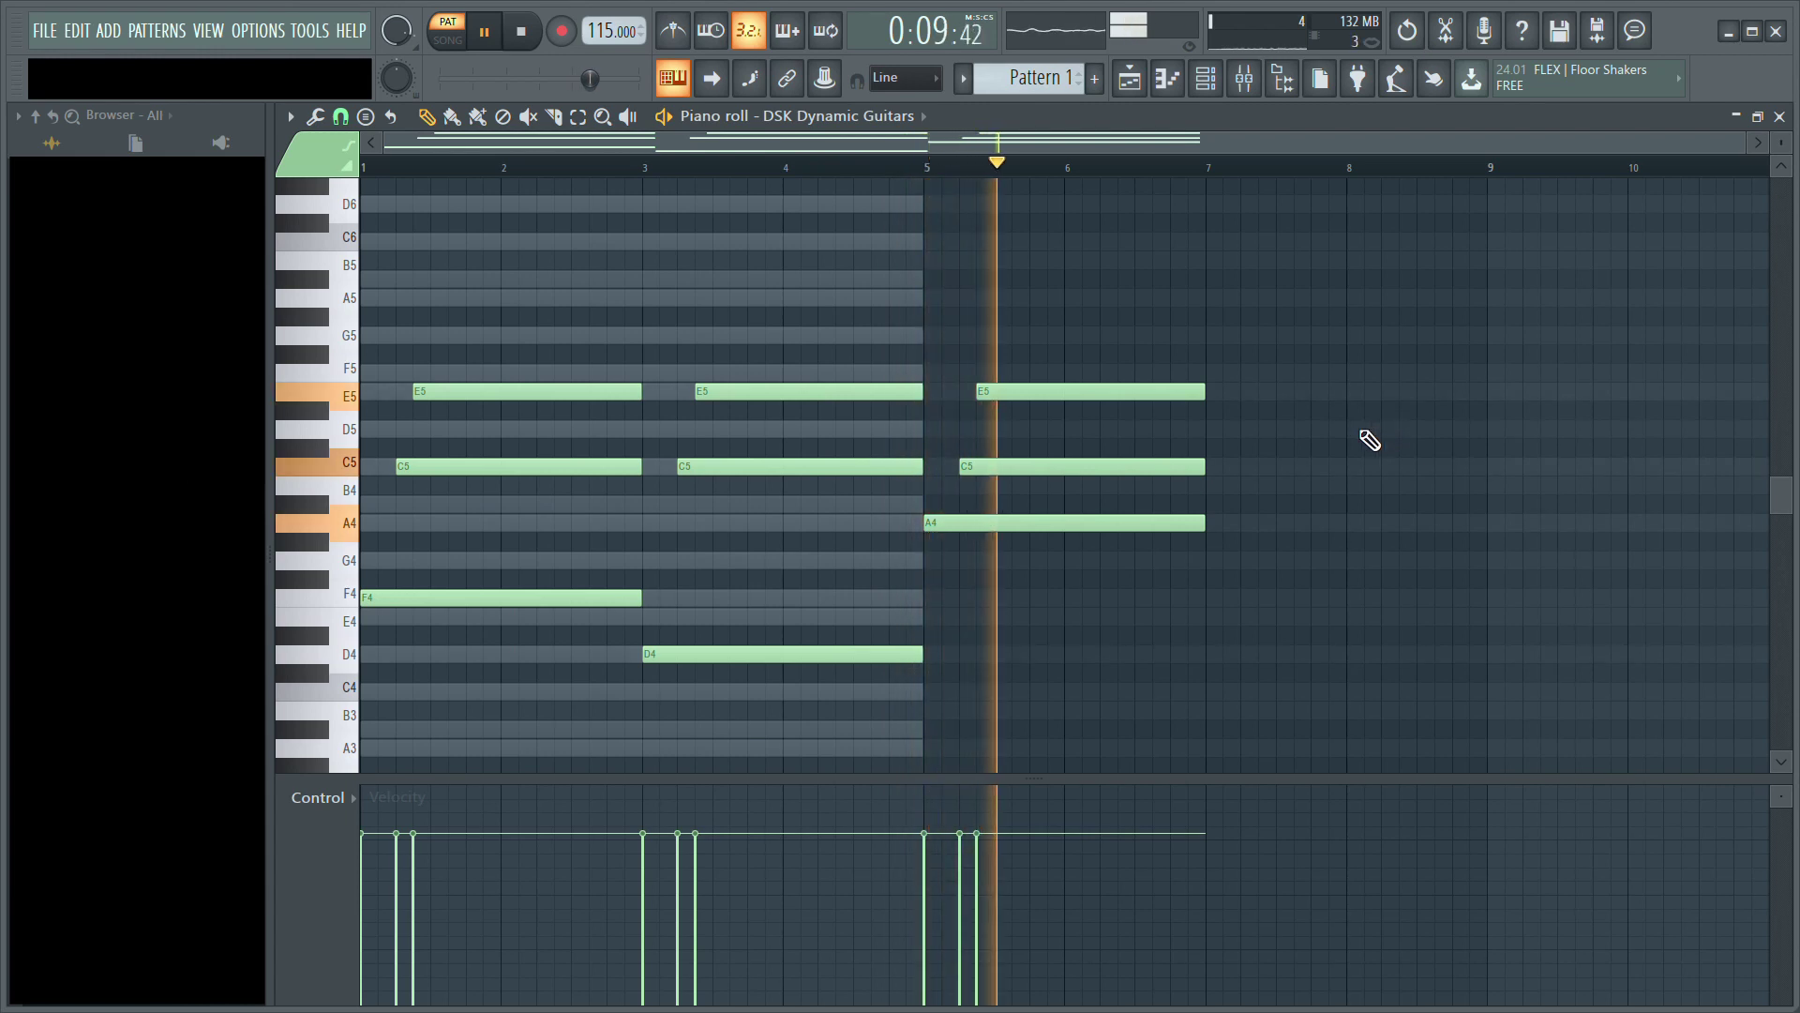
Step: Add a G4 bass note at bar 7, copy the C5 and E5 notes above it, and play the progression
click(1210, 597)
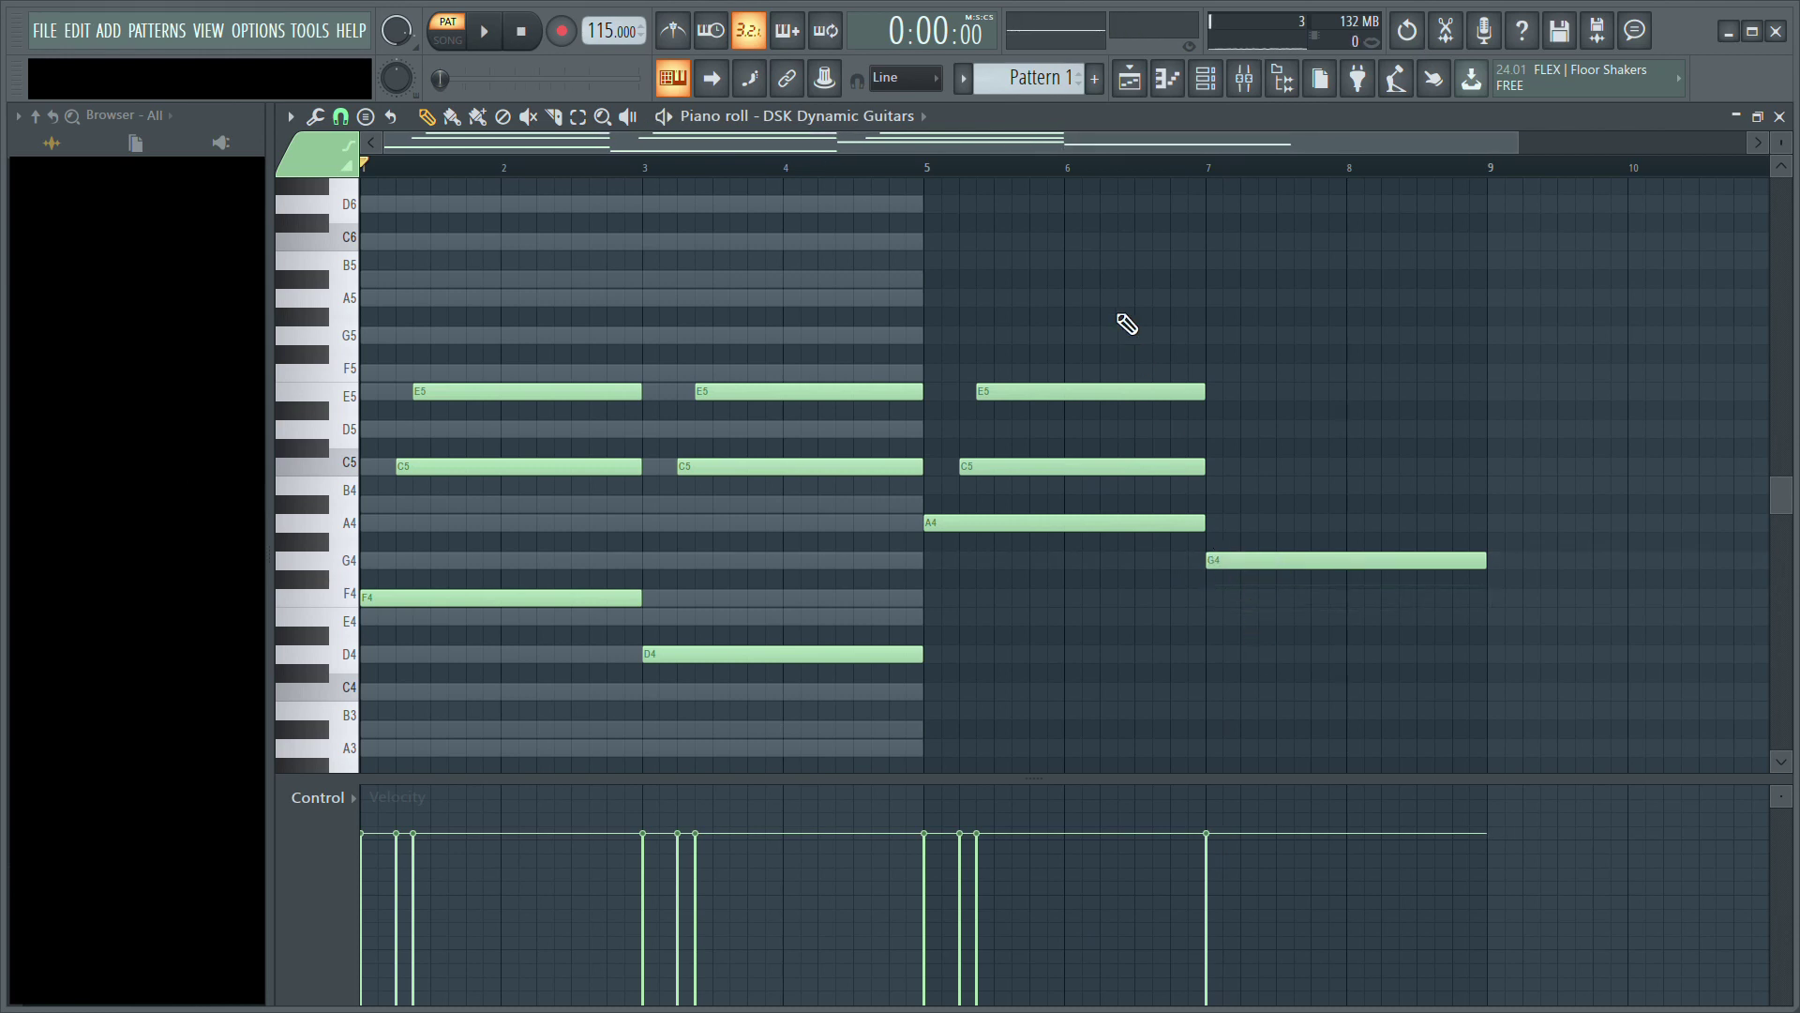
drag(1109, 480, 1377, 479)
ctrl+click(1212, 353)
key(space)
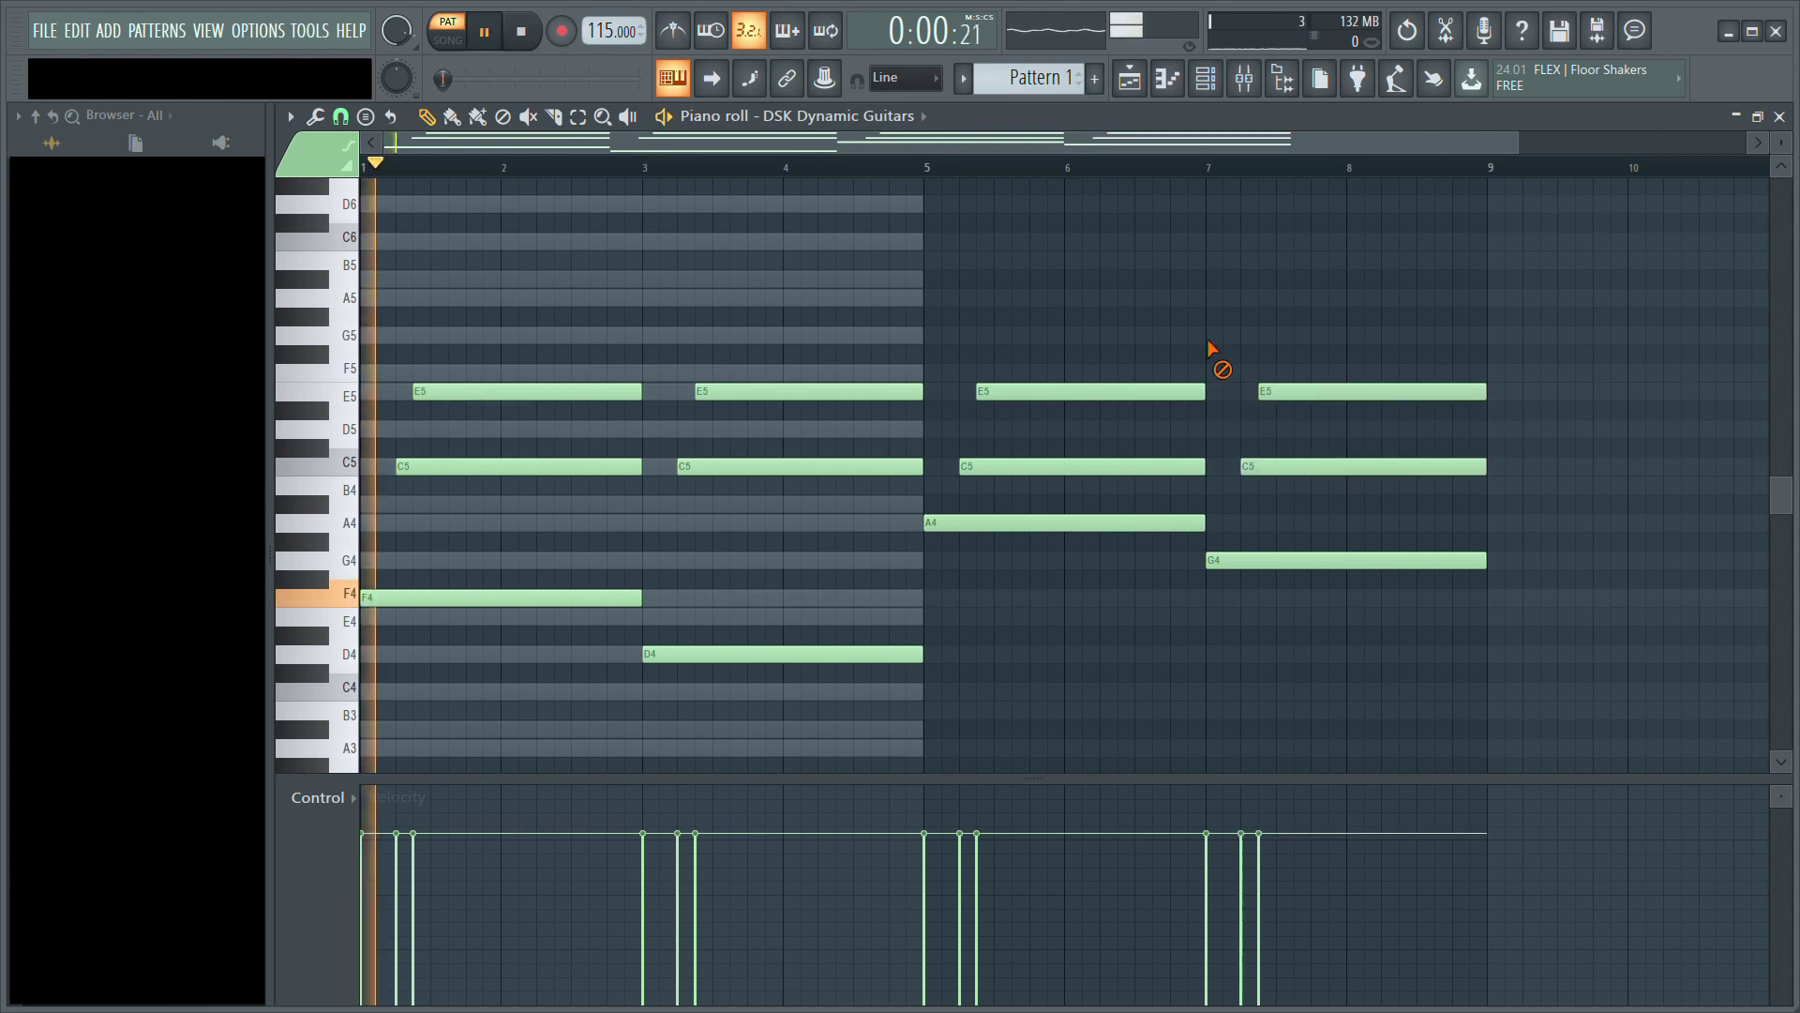
scroll(666, 174, down, 1)
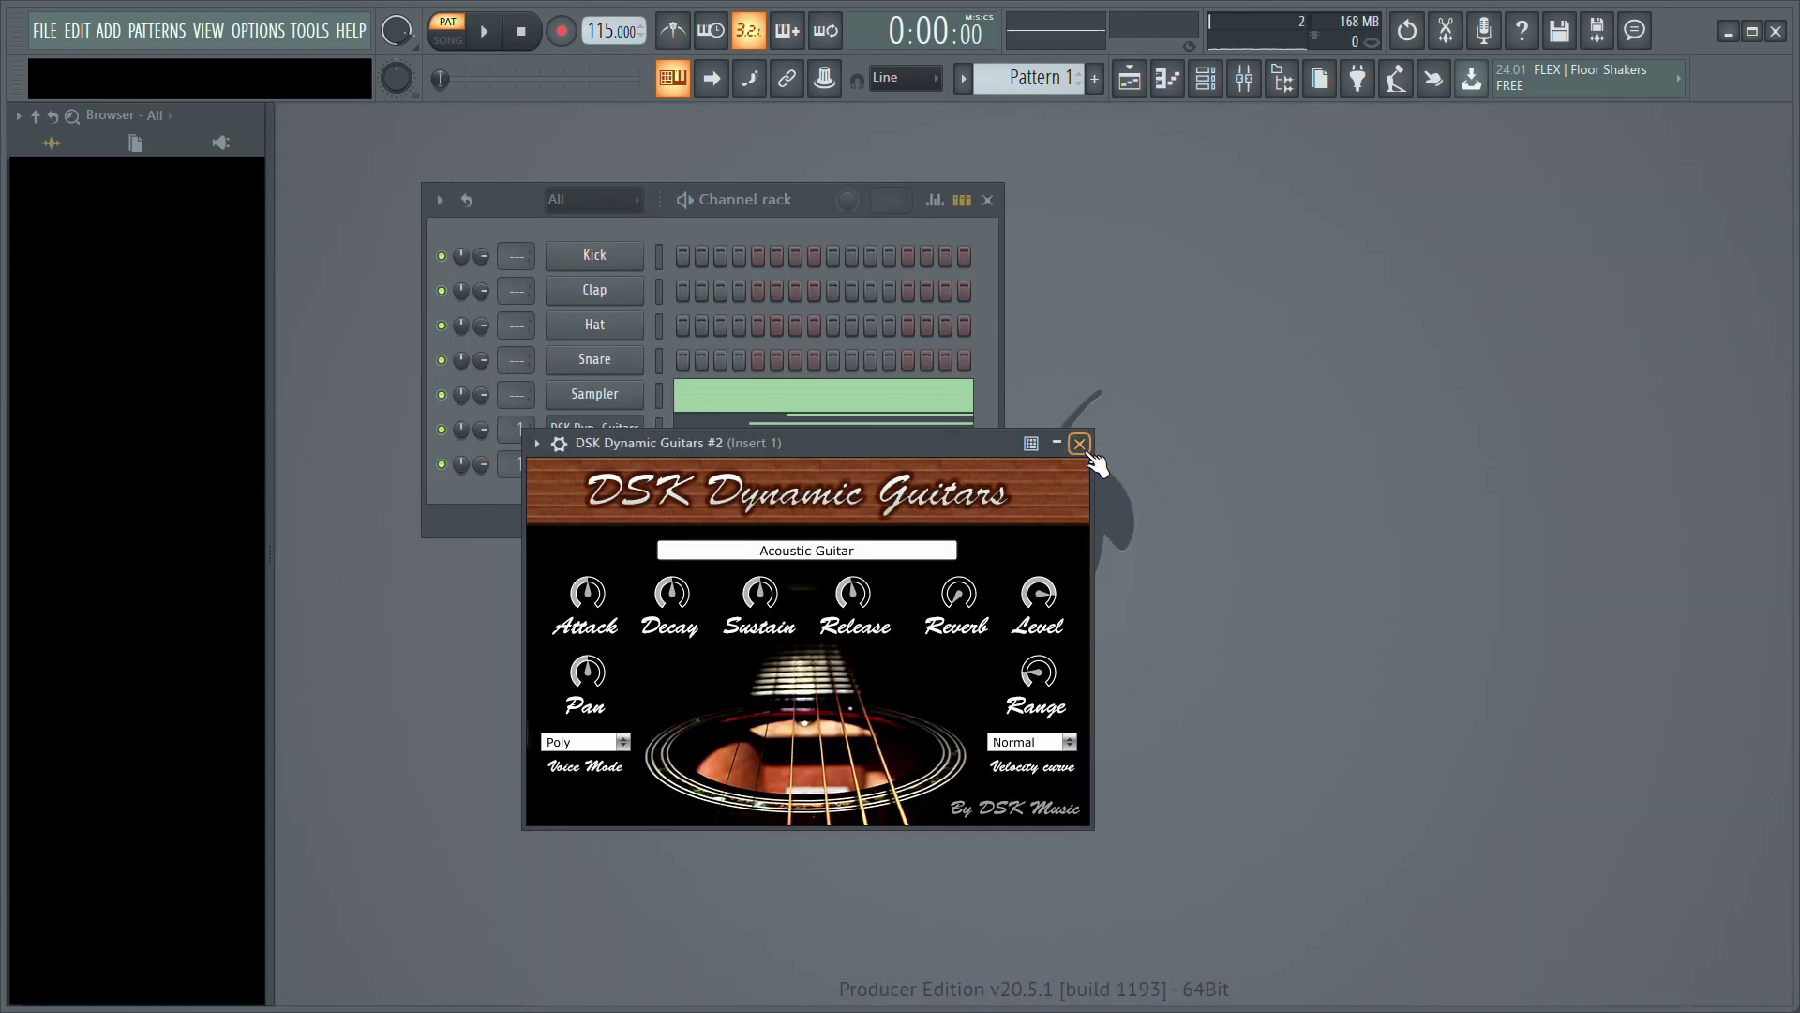
Step: Close the DSK Dynamic Guitars #2 plugin window and open that channel's piano roll
click(1079, 443)
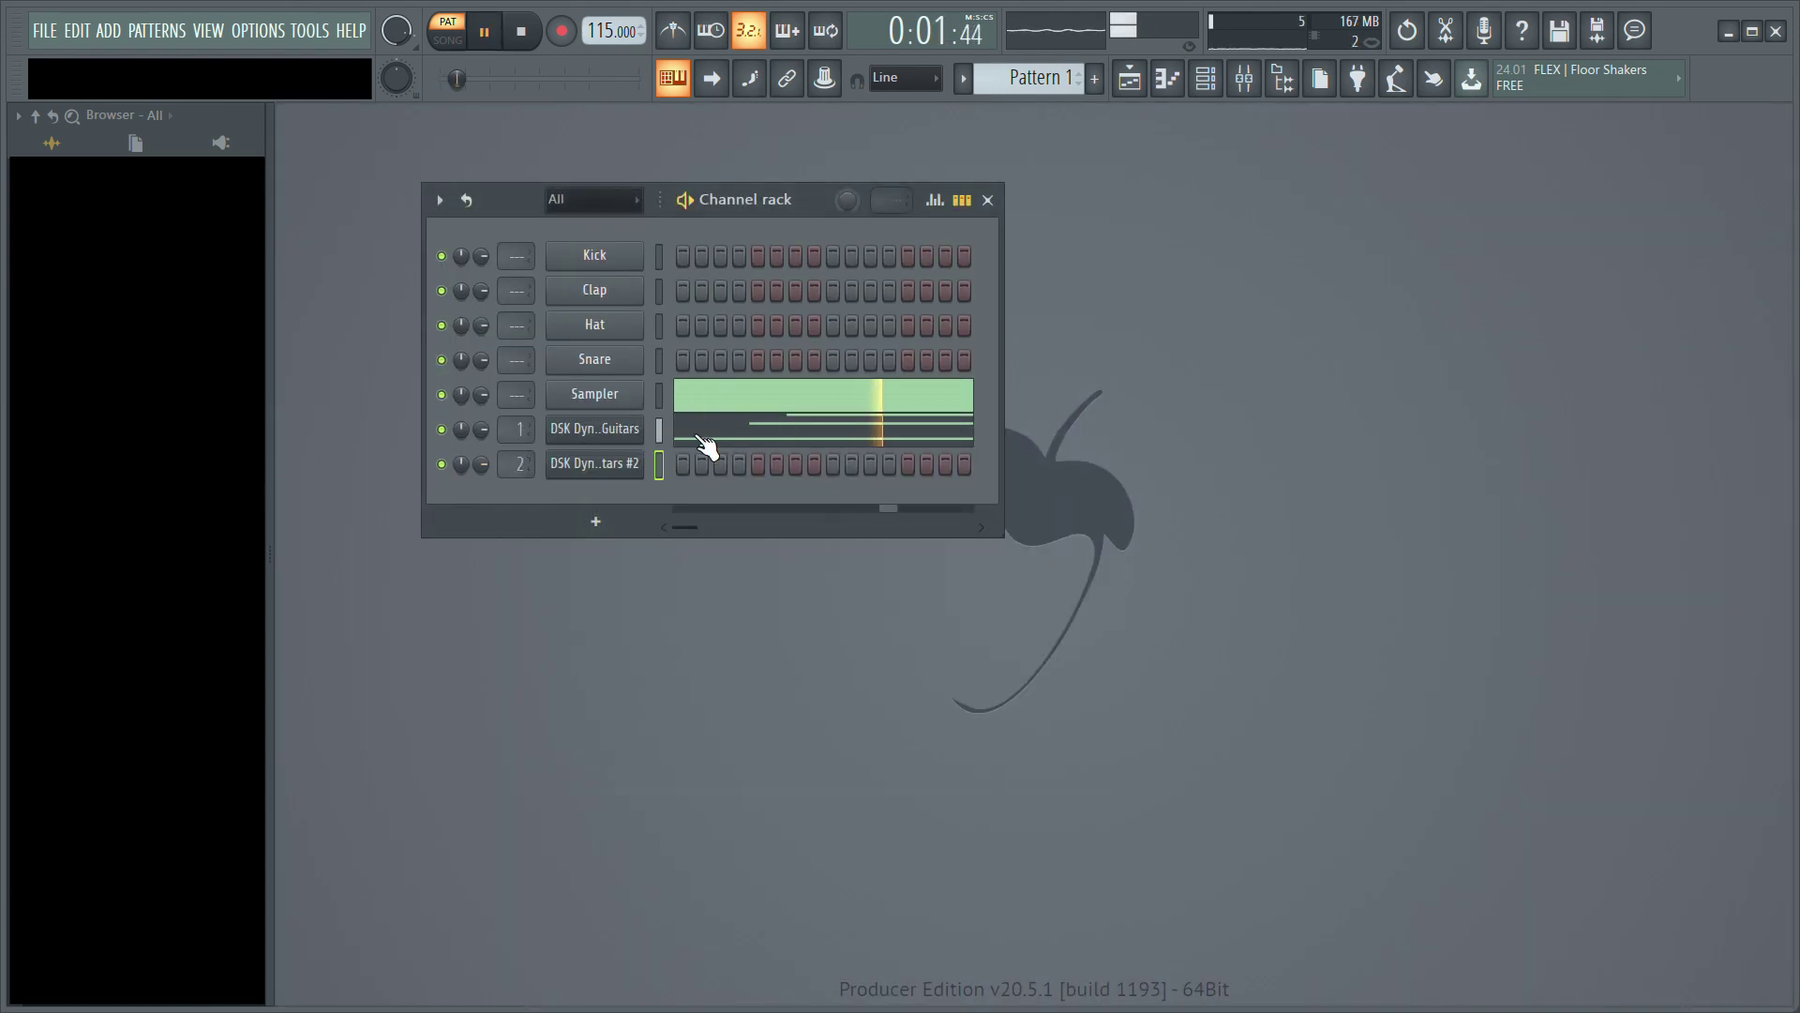
key(F7)
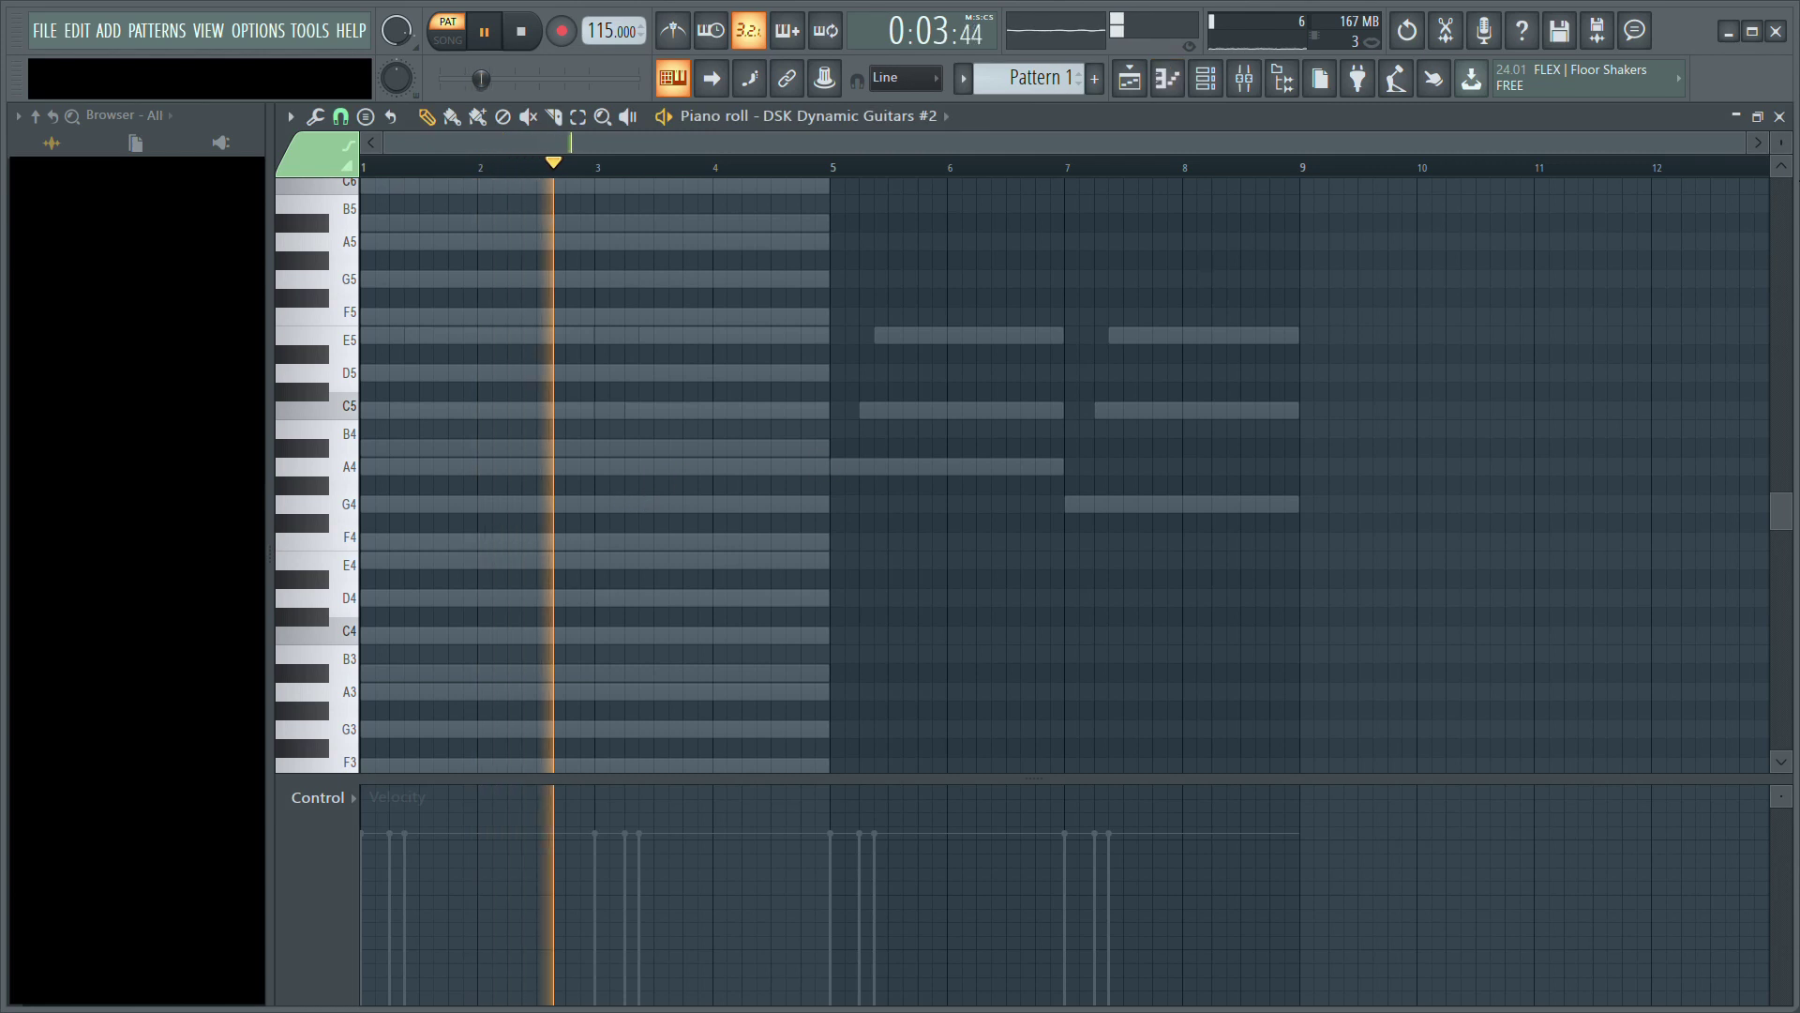
key(F7)
click(603, 469)
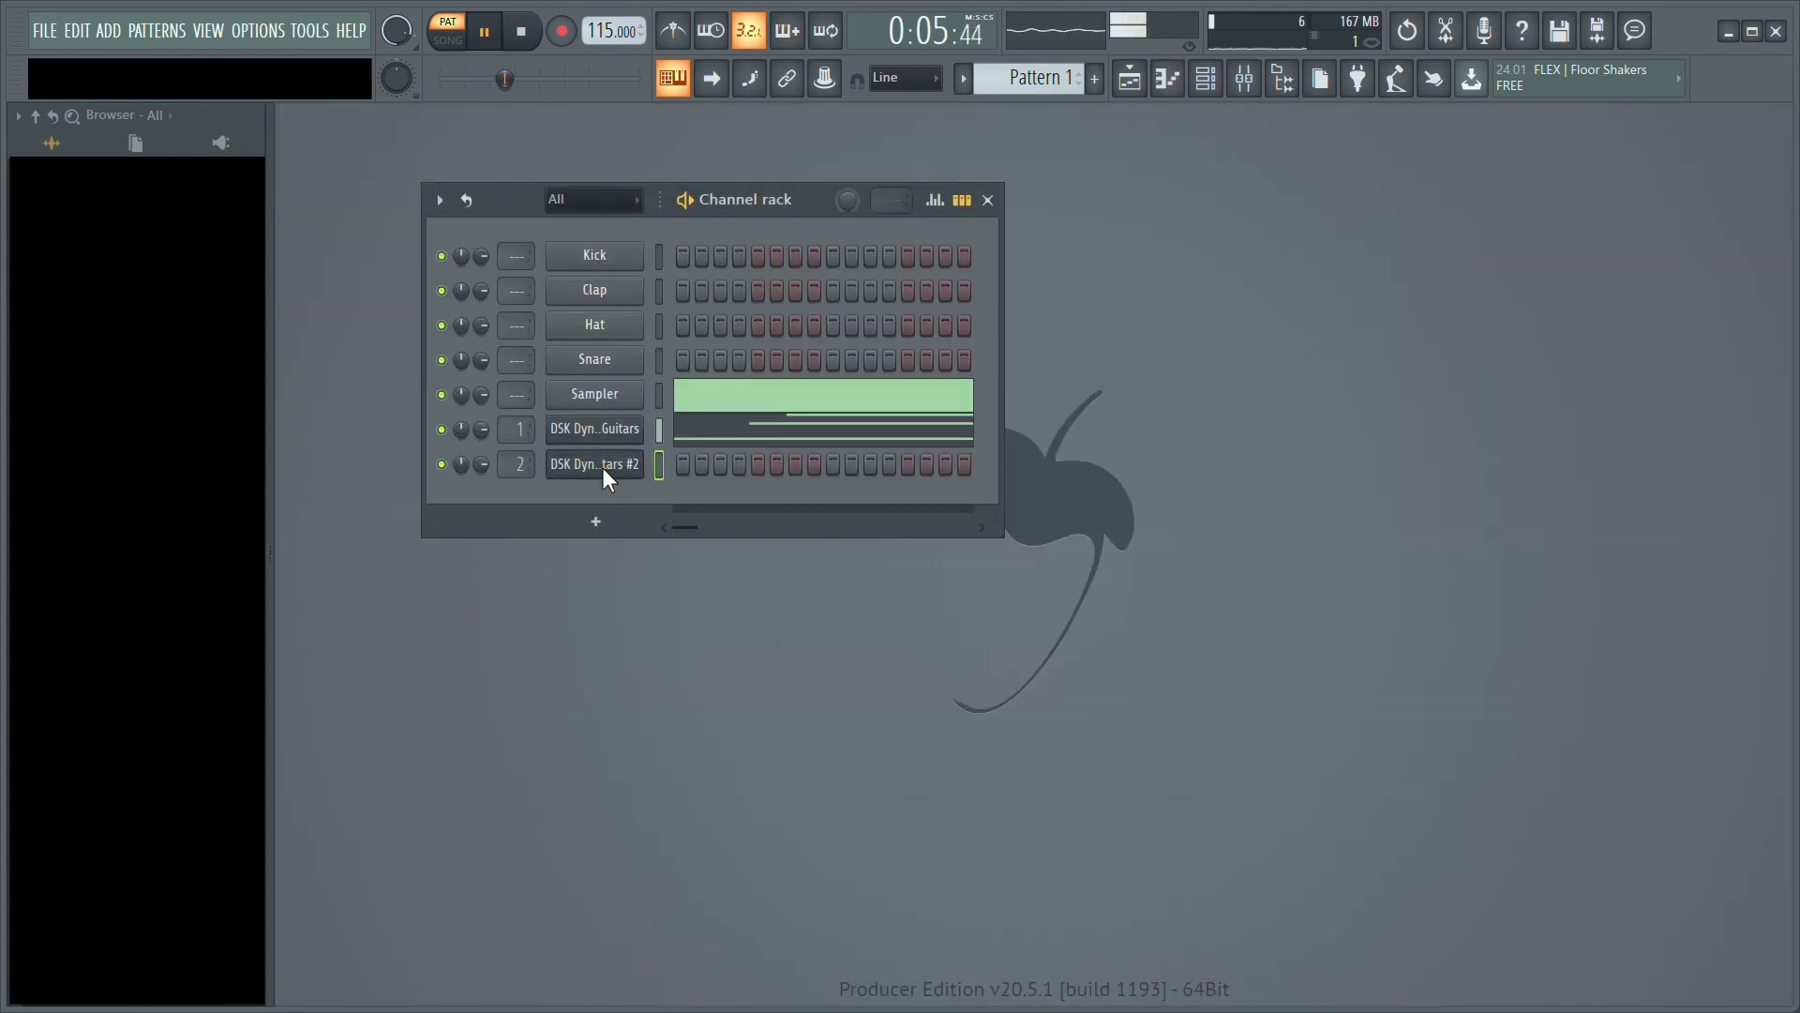
key(F7)
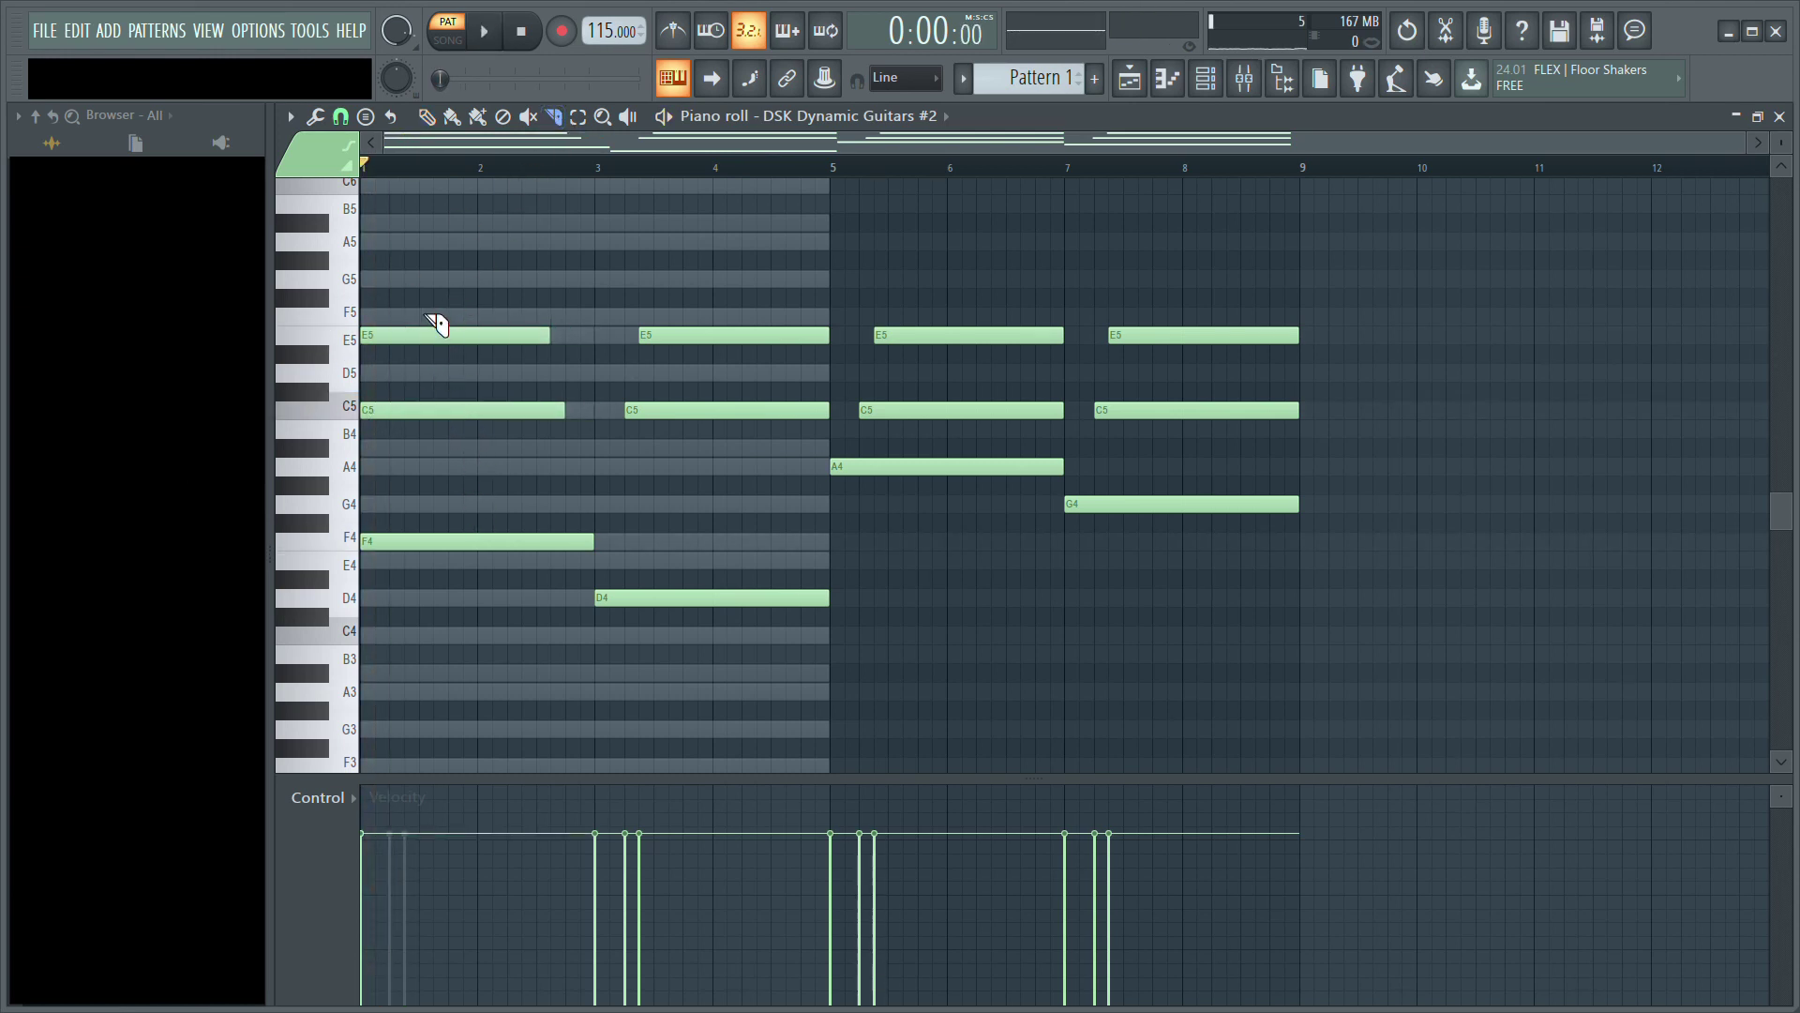
Step: Play back the first chord and slice its F4, C5 and E5 notes at beat 4 of bar 1
scroll(448, 147, up, 4)
key(space)
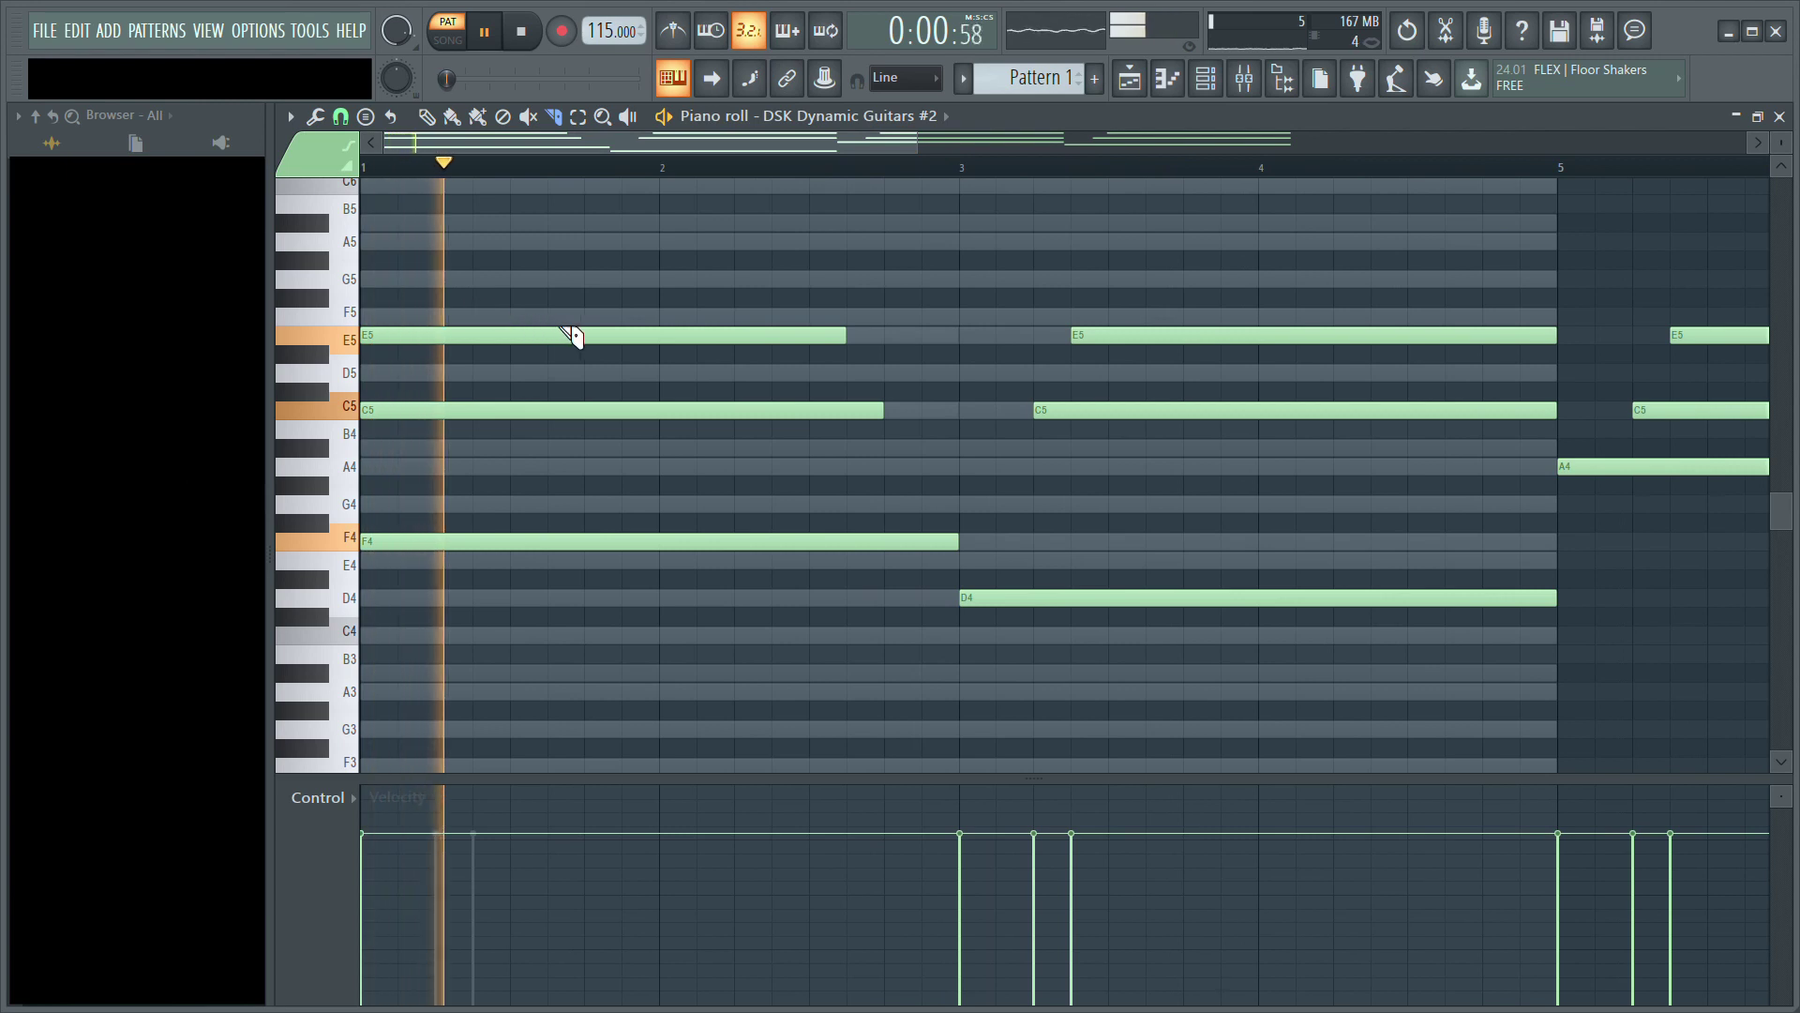
key(space)
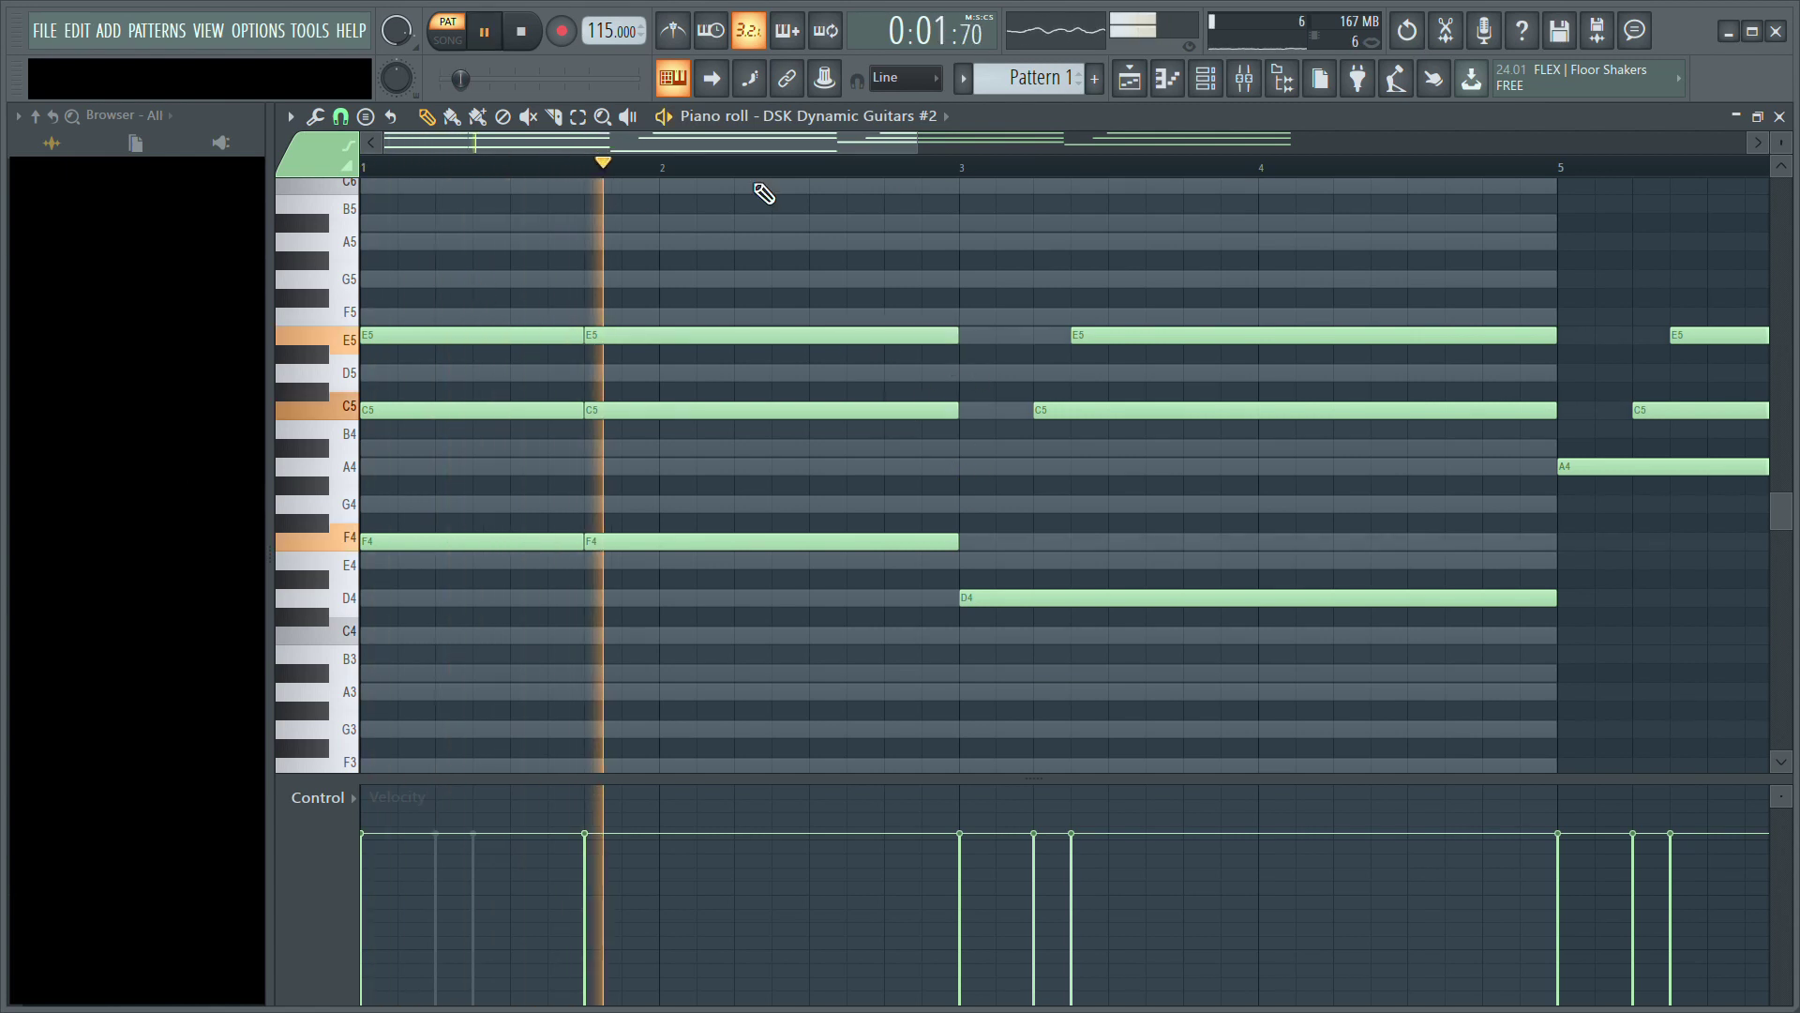
Step: Lower the volume of the Insert 2 mixer track slightly and replay the pattern
key(space)
click(1241, 80)
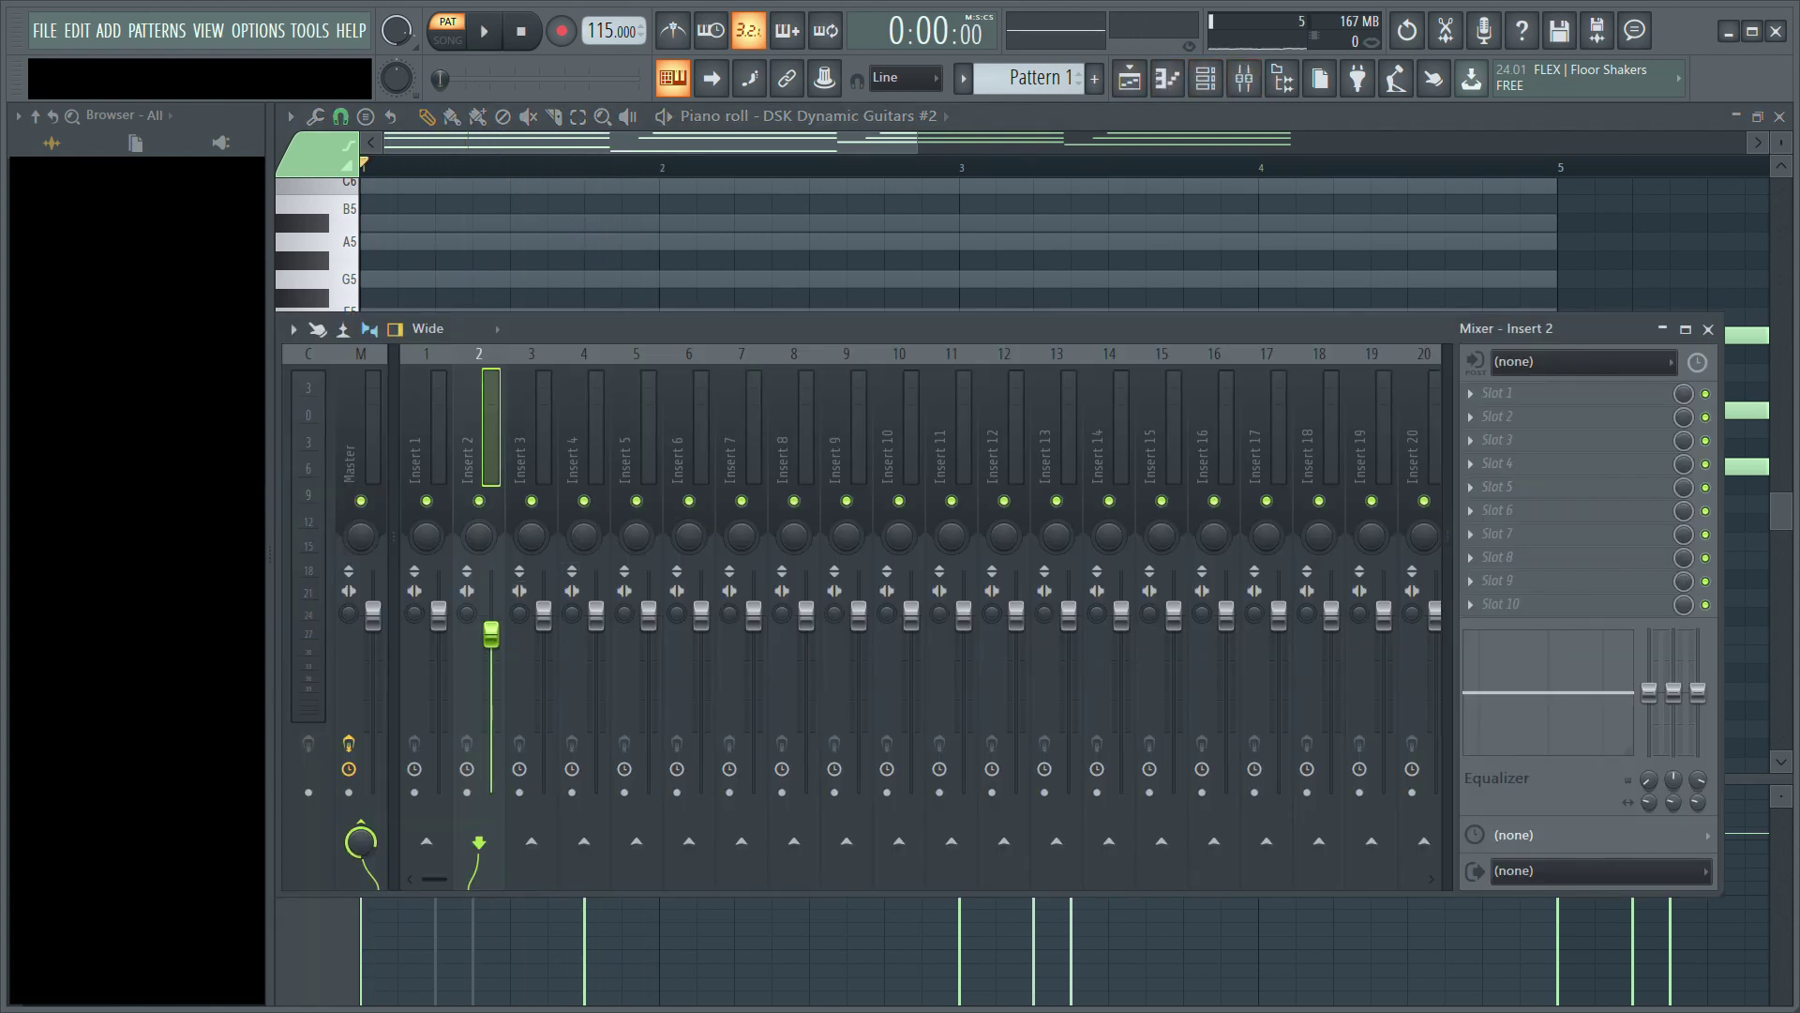
click(1709, 329)
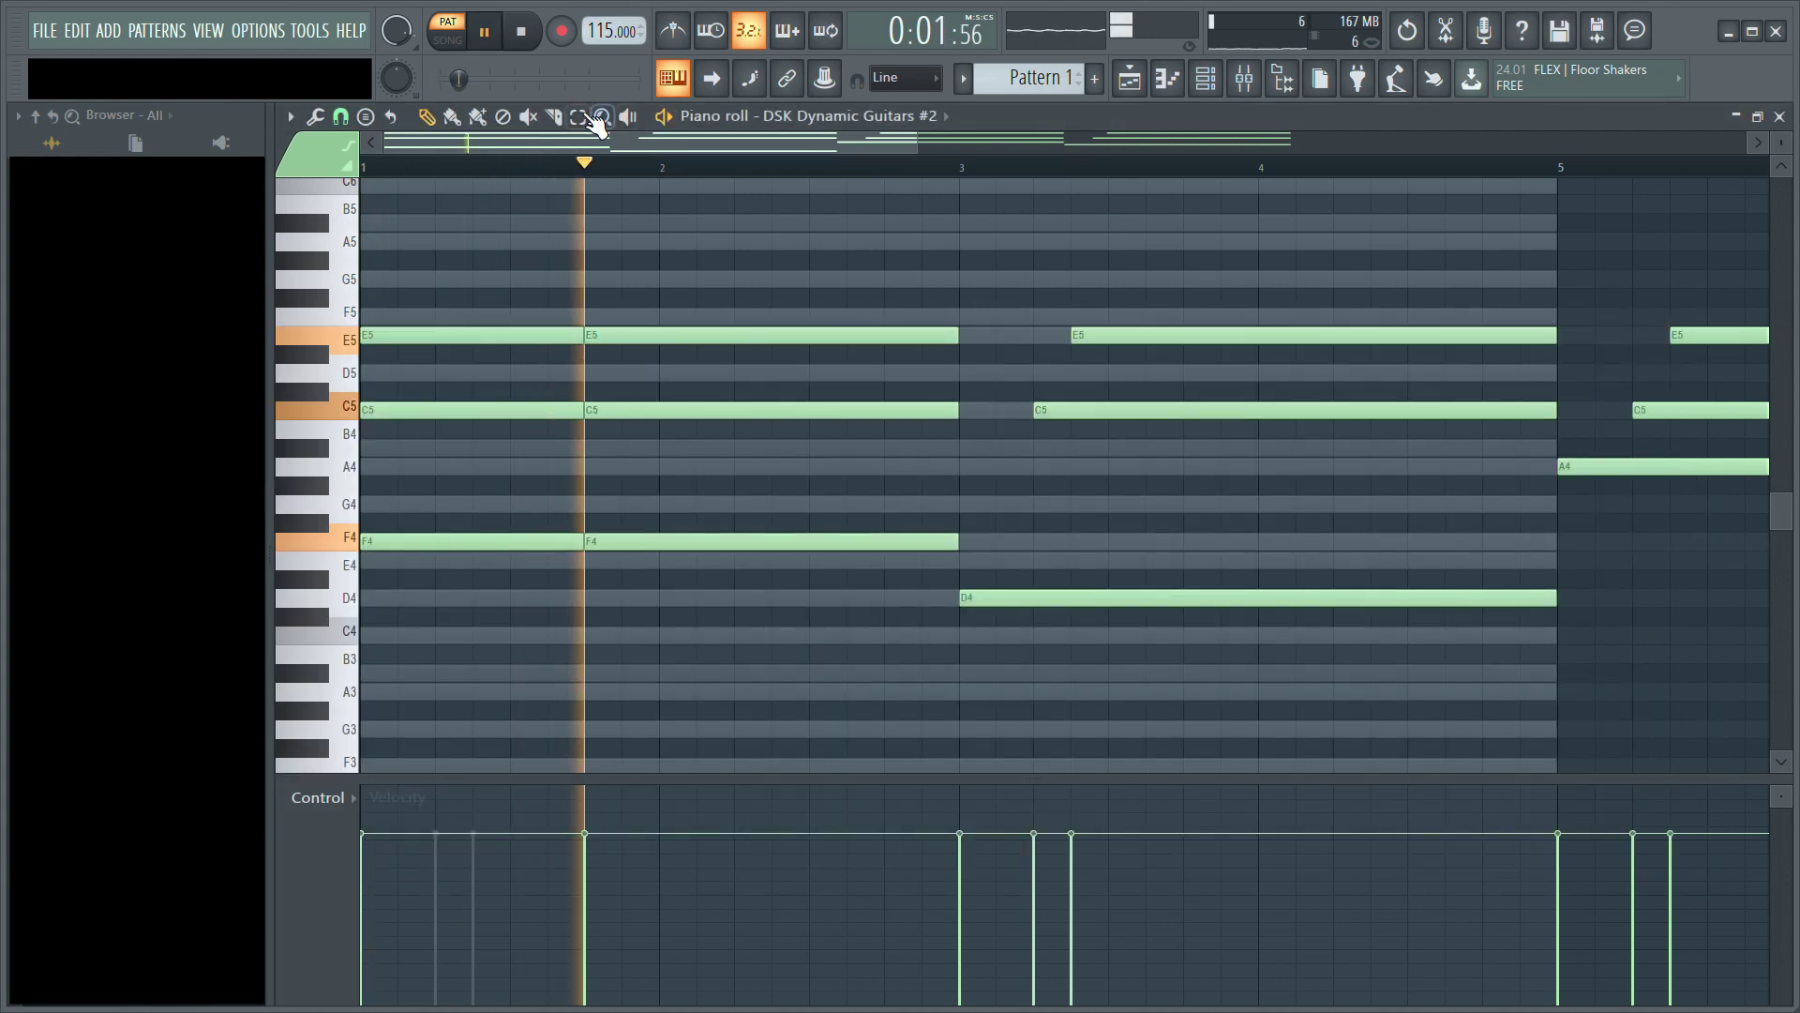
key(space)
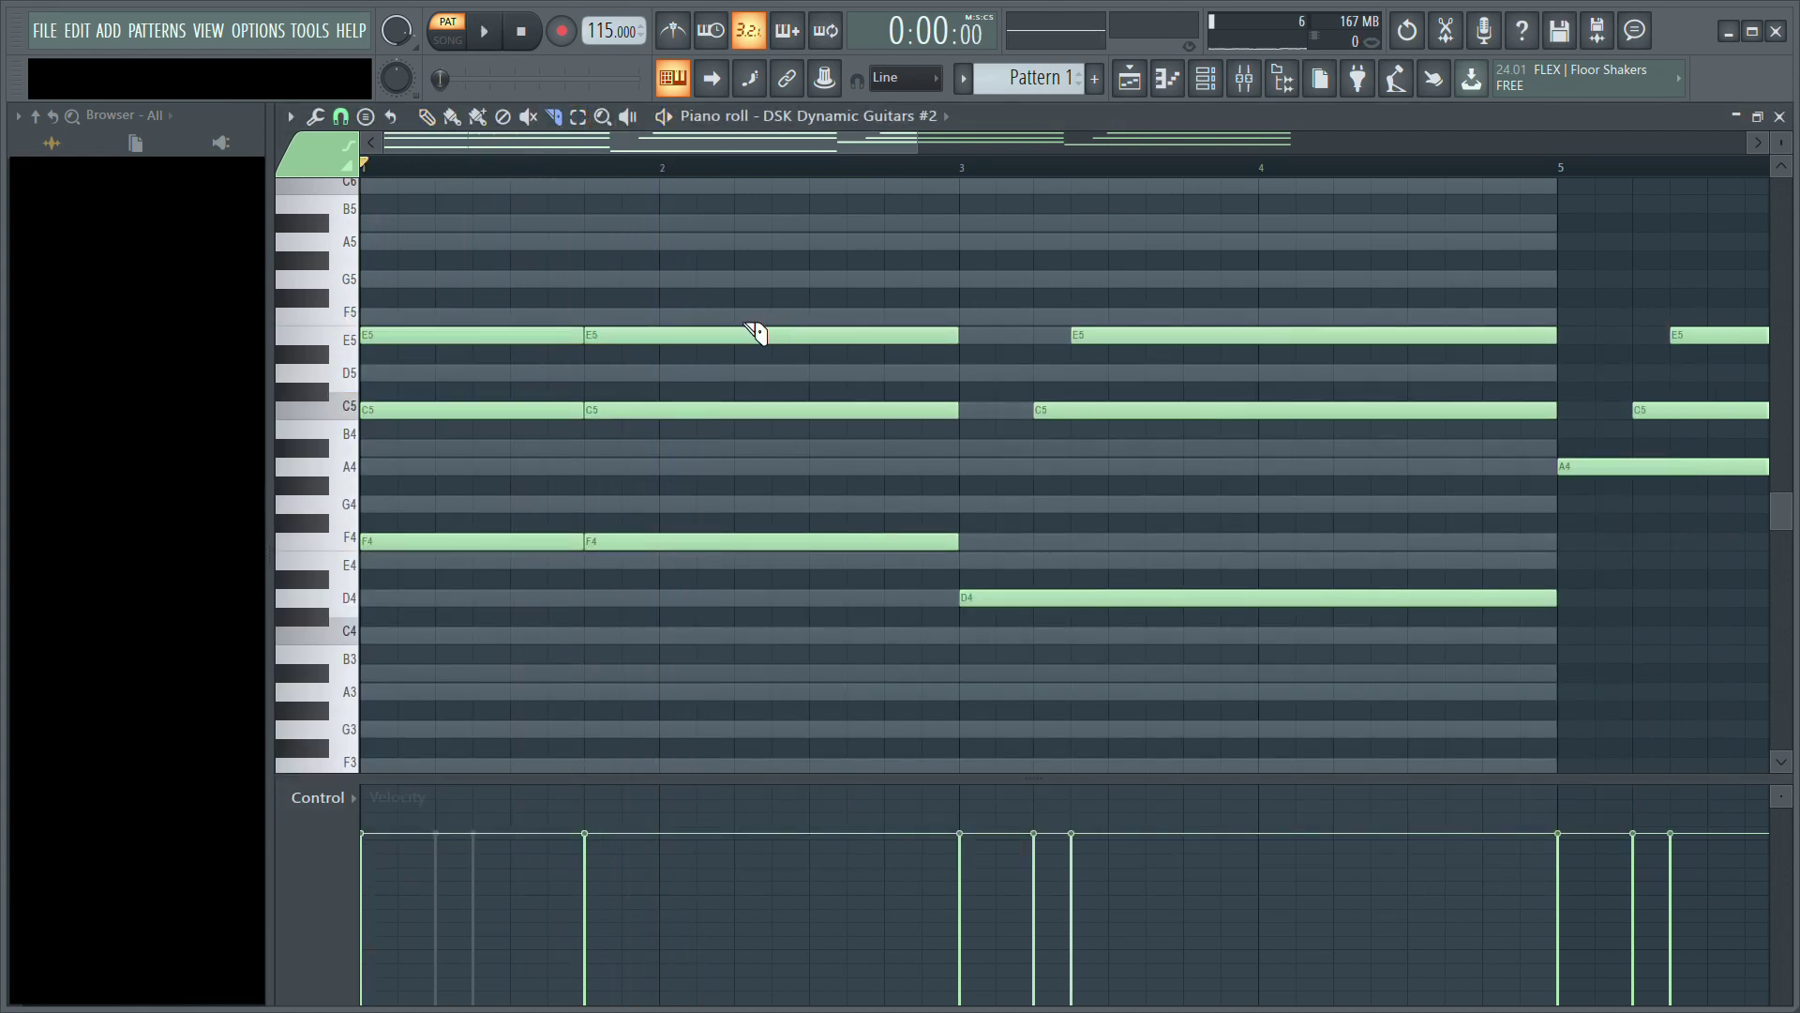
Step: Slice the F4, C5 and E5 chord notes at beats 2 and 4 of bar 2, auditioning the rhythm
drag(747, 549, 750, 551)
key(space)
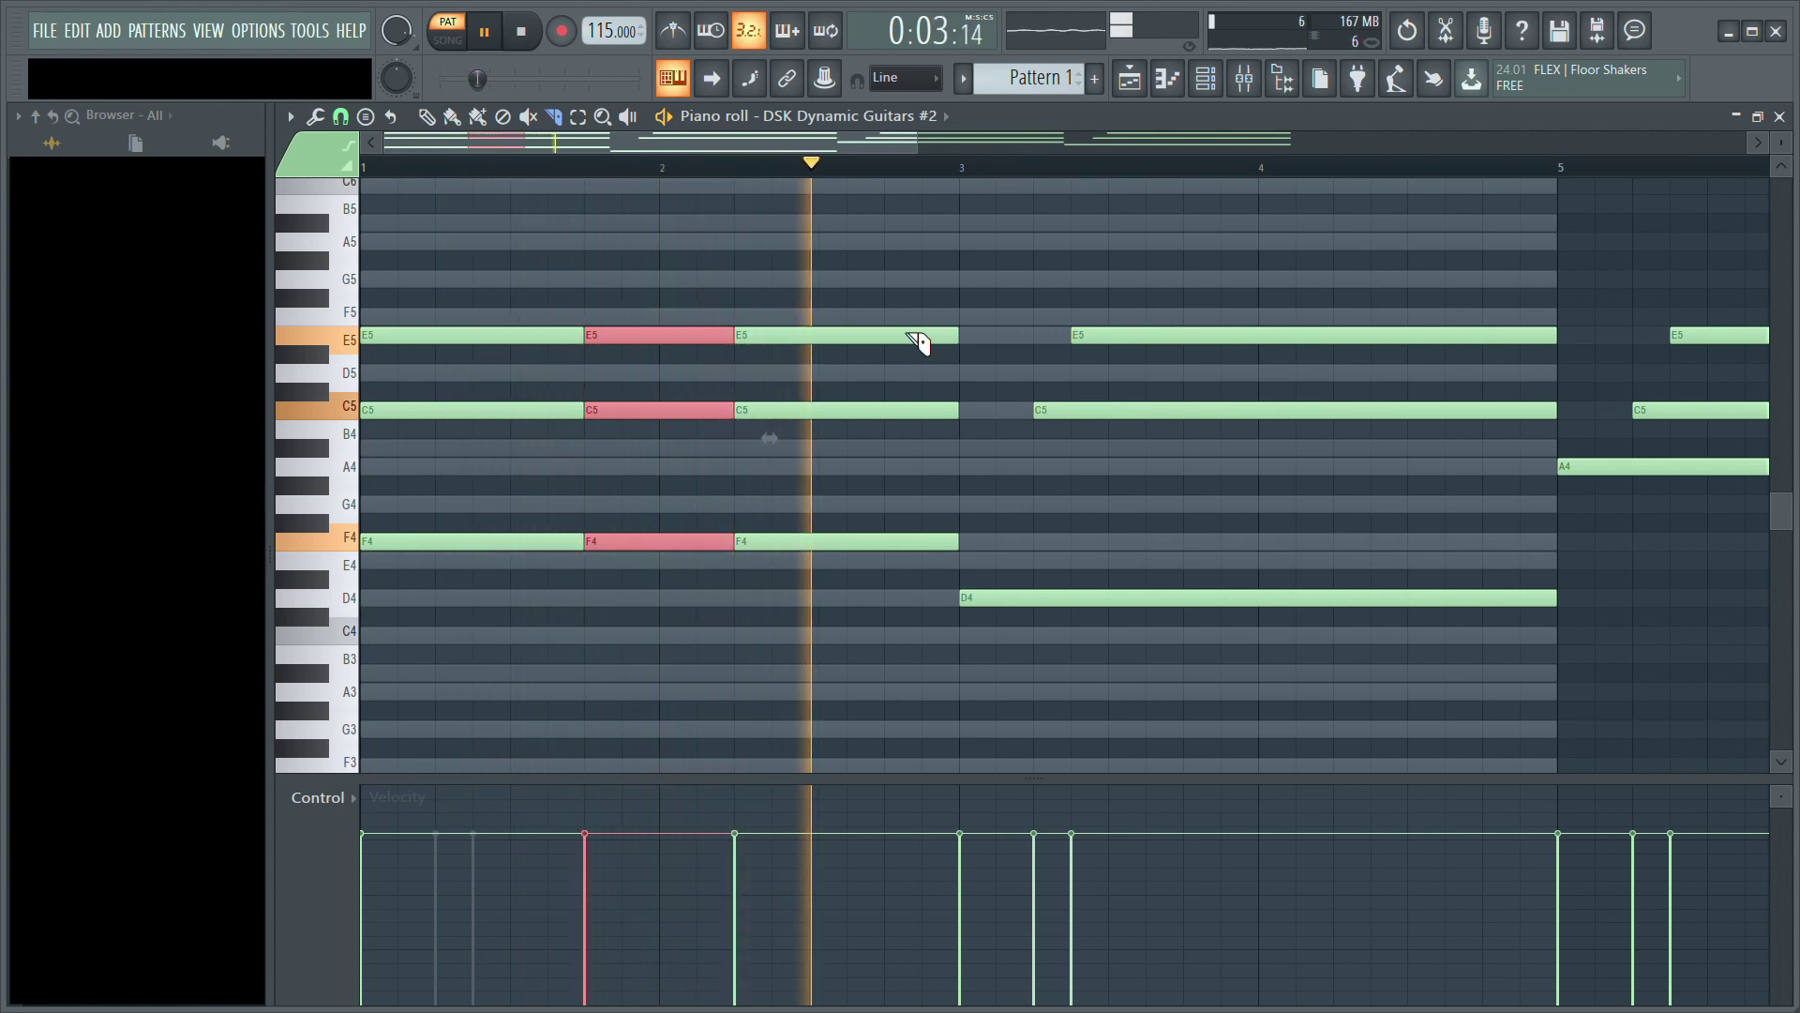
key(space)
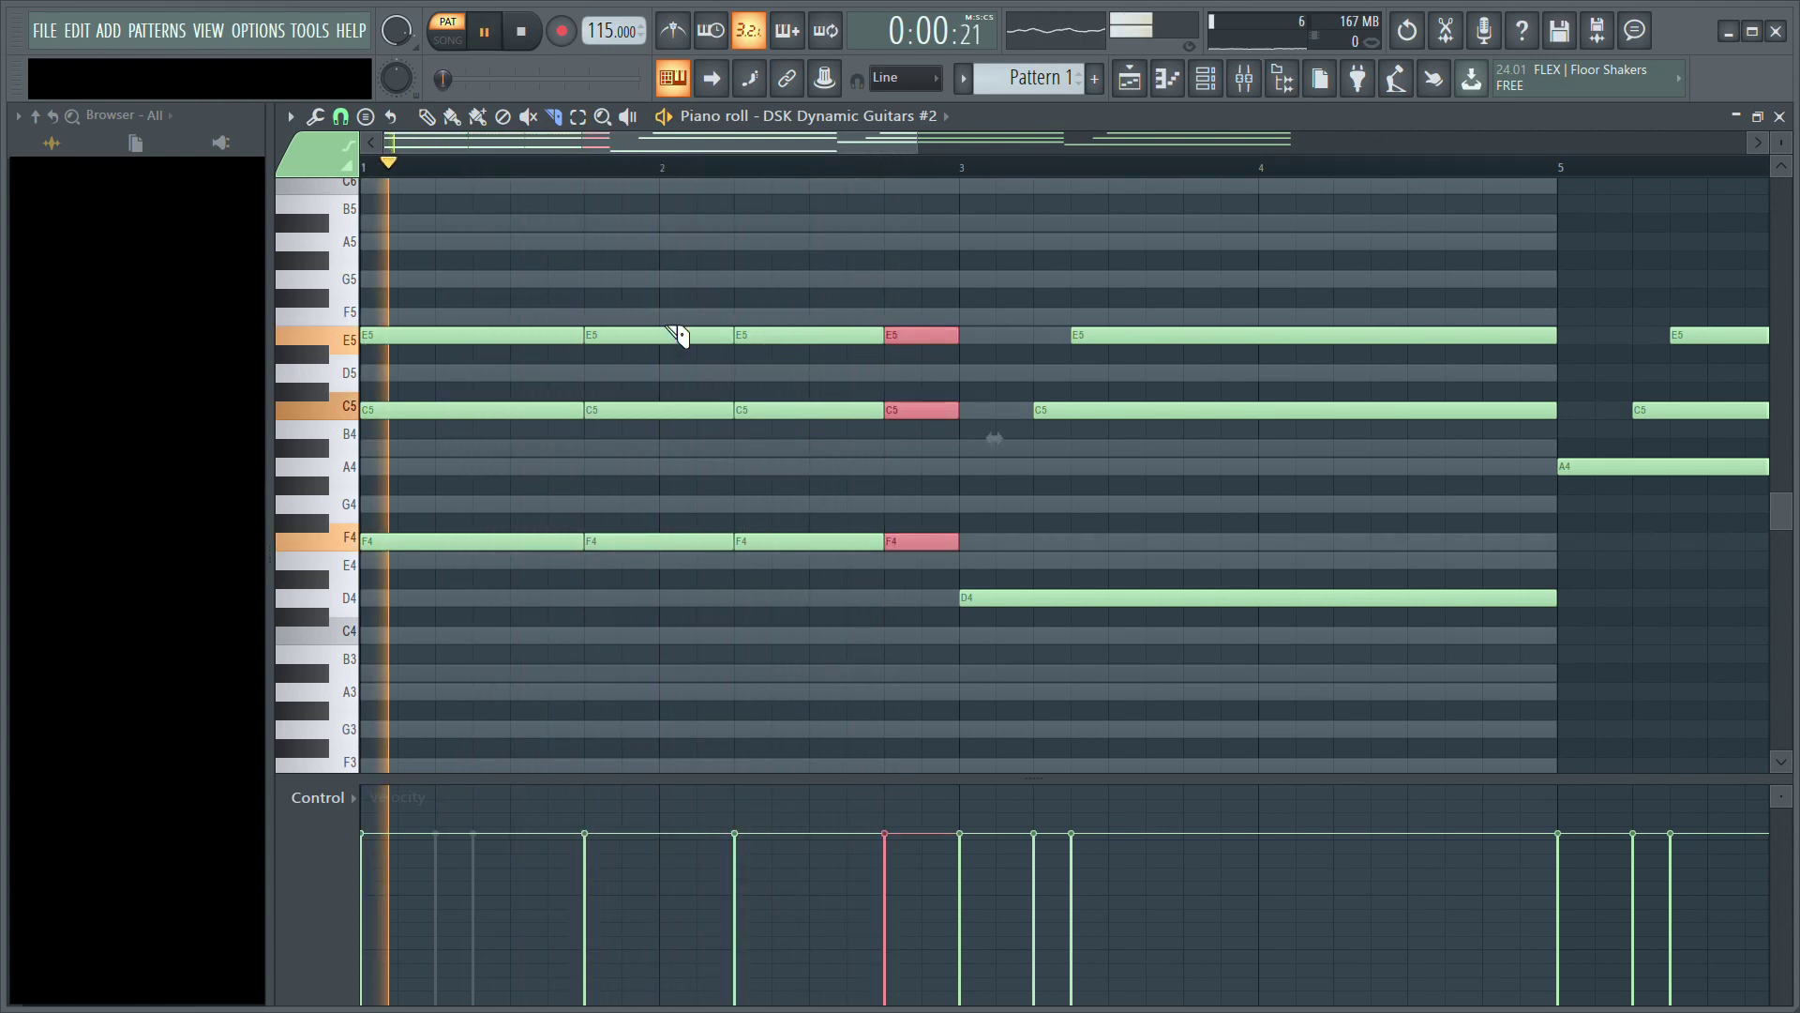
Step: Move the last split of the first chord half a beat earlier in bar 2
scroll(594, 173, down, 3)
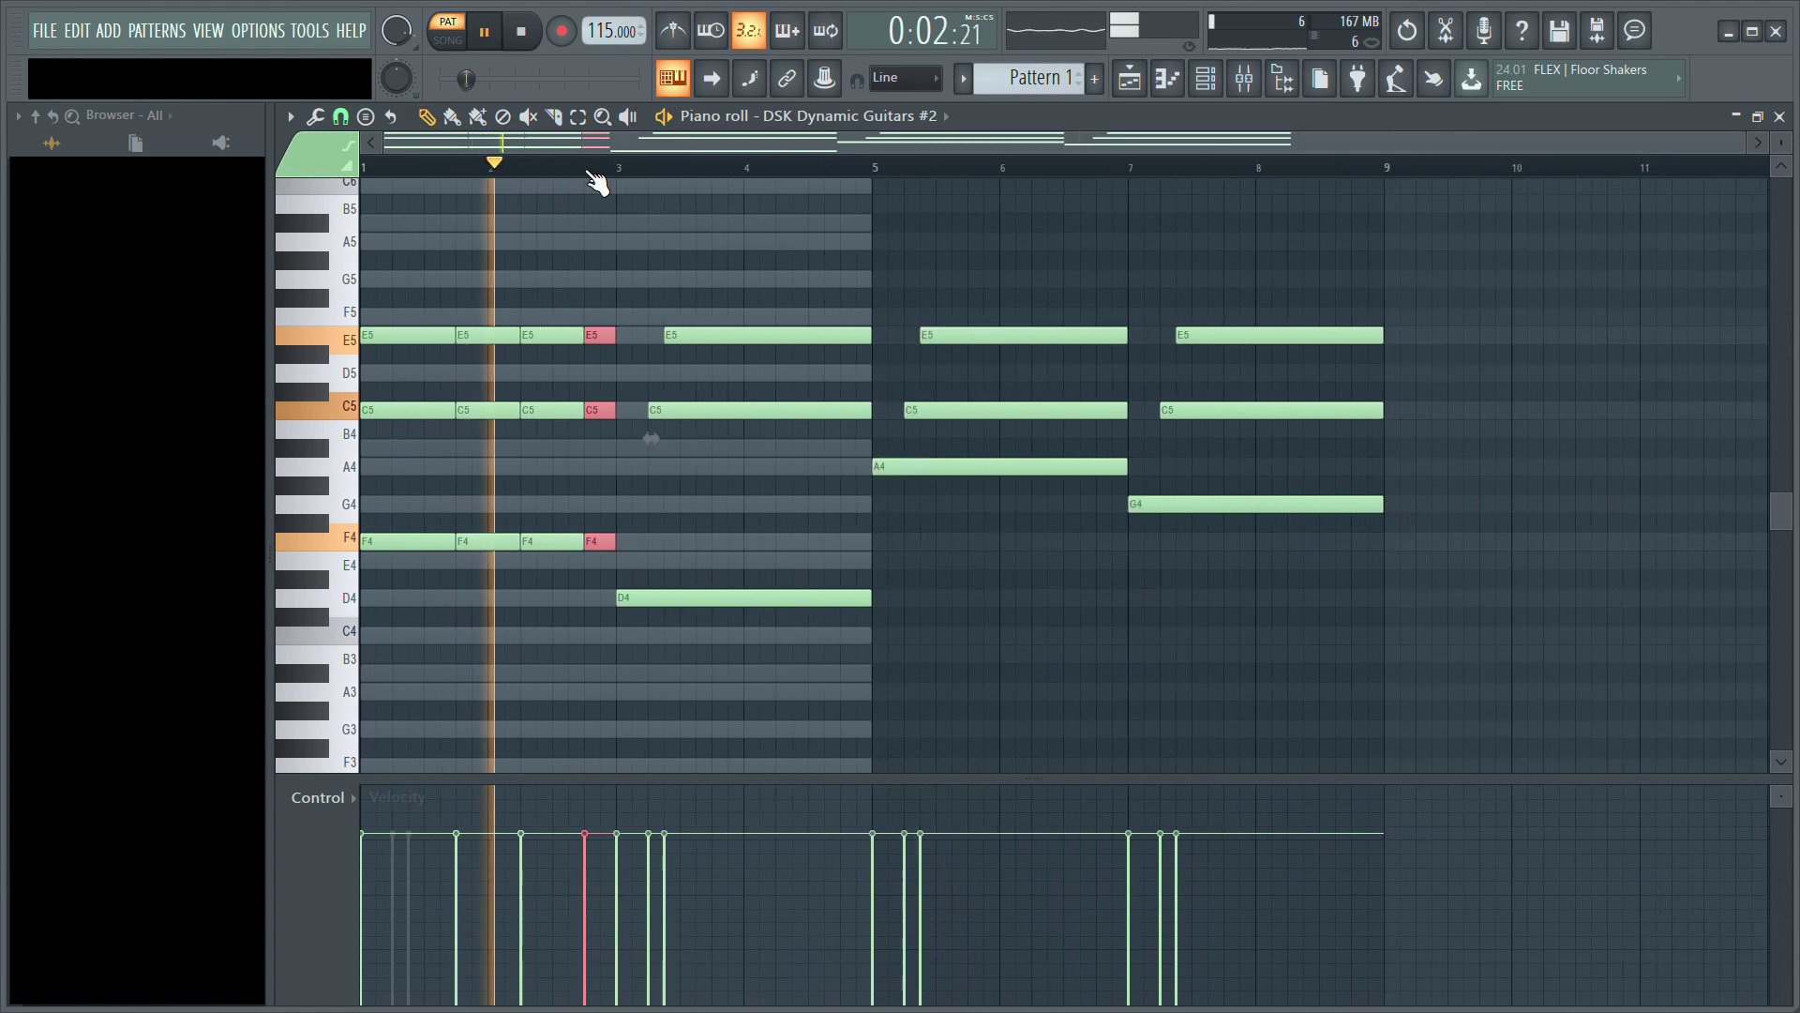
scroll(594, 176, down, 1)
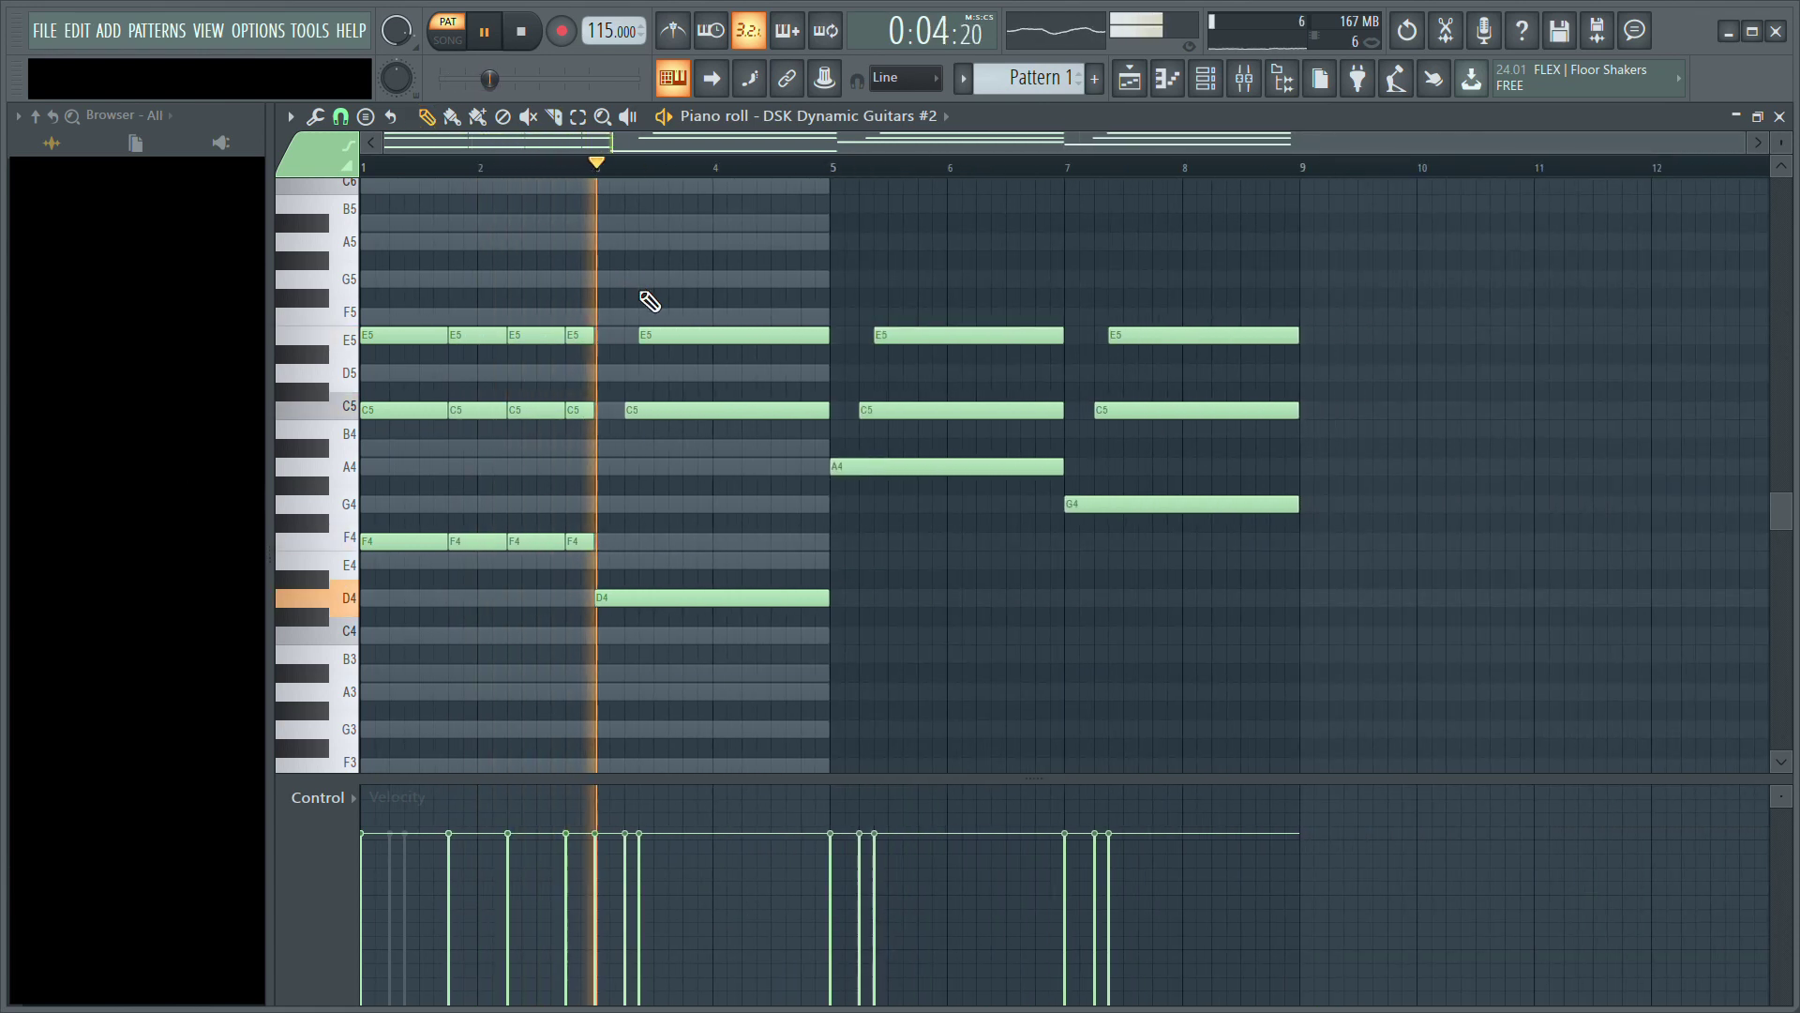
key(space)
scroll(603, 255, up, 3)
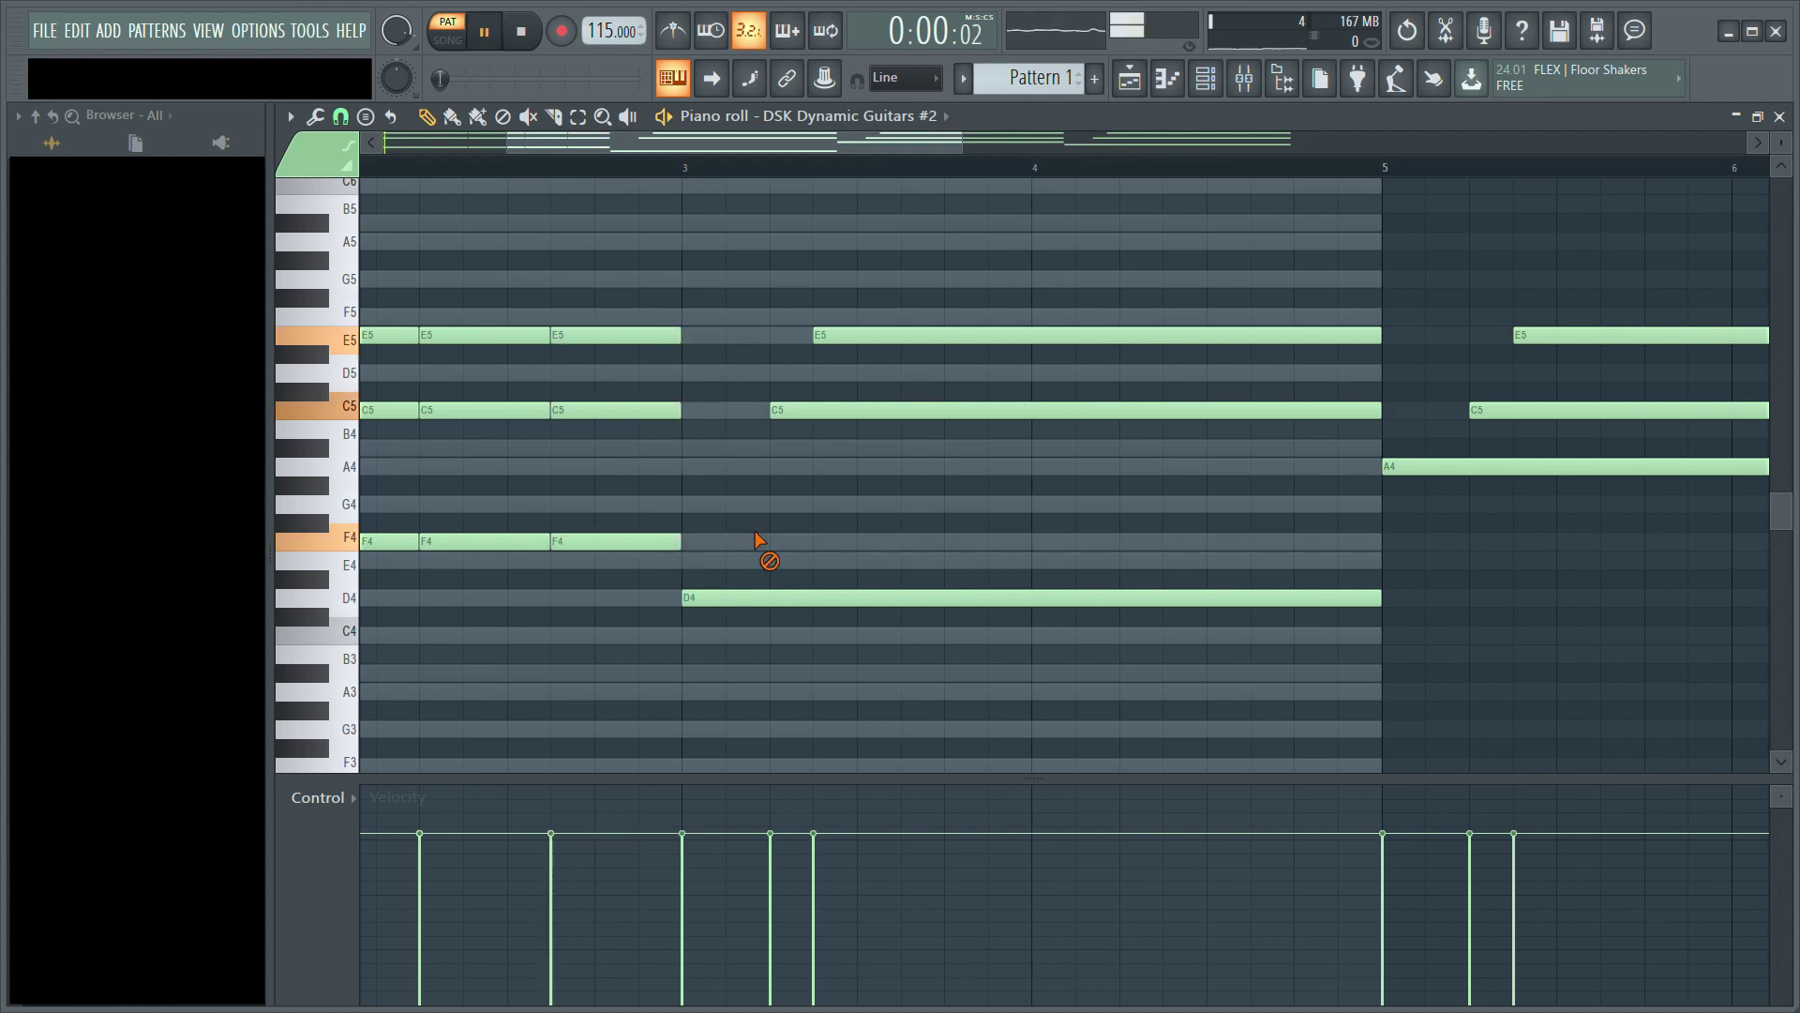
Step: Delete the sustained C5 and E5 notes above the D4 note in bars 3 and 4
scroll(784, 187, down, 4)
scroll(799, 301, down, 3)
scroll(768, 350, up, 5)
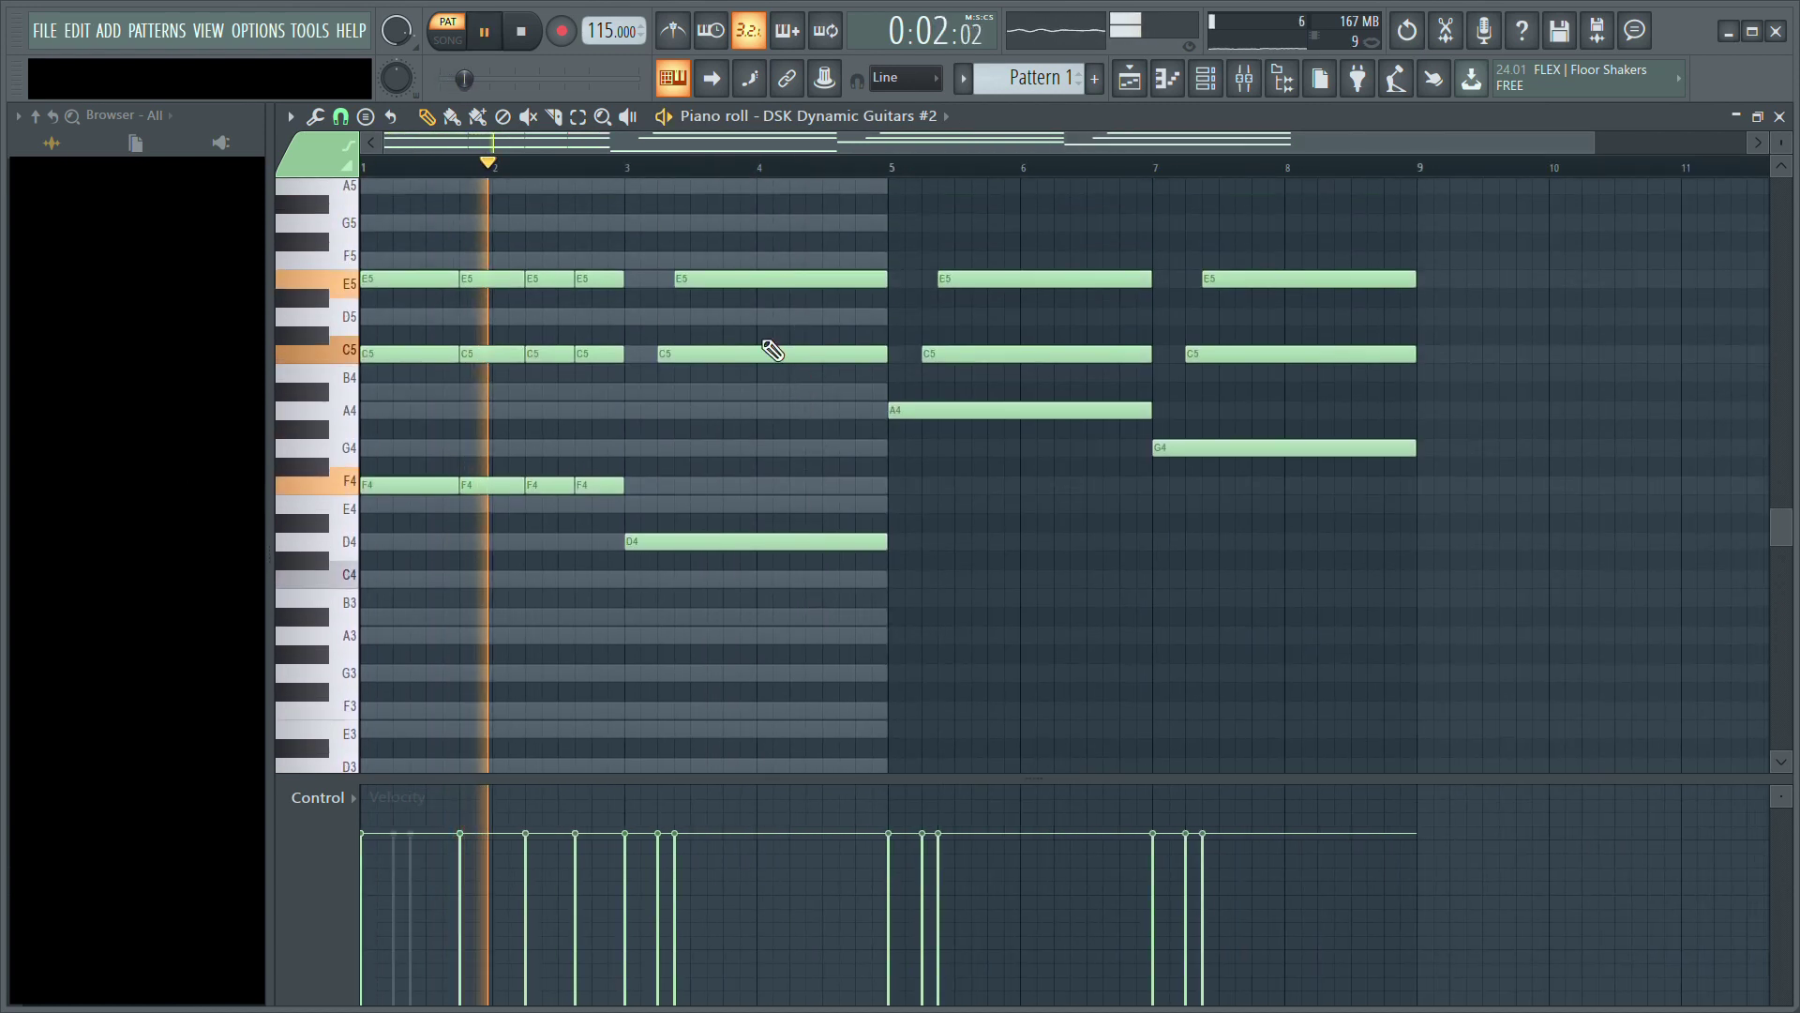
scroll(641, 182, up, 3)
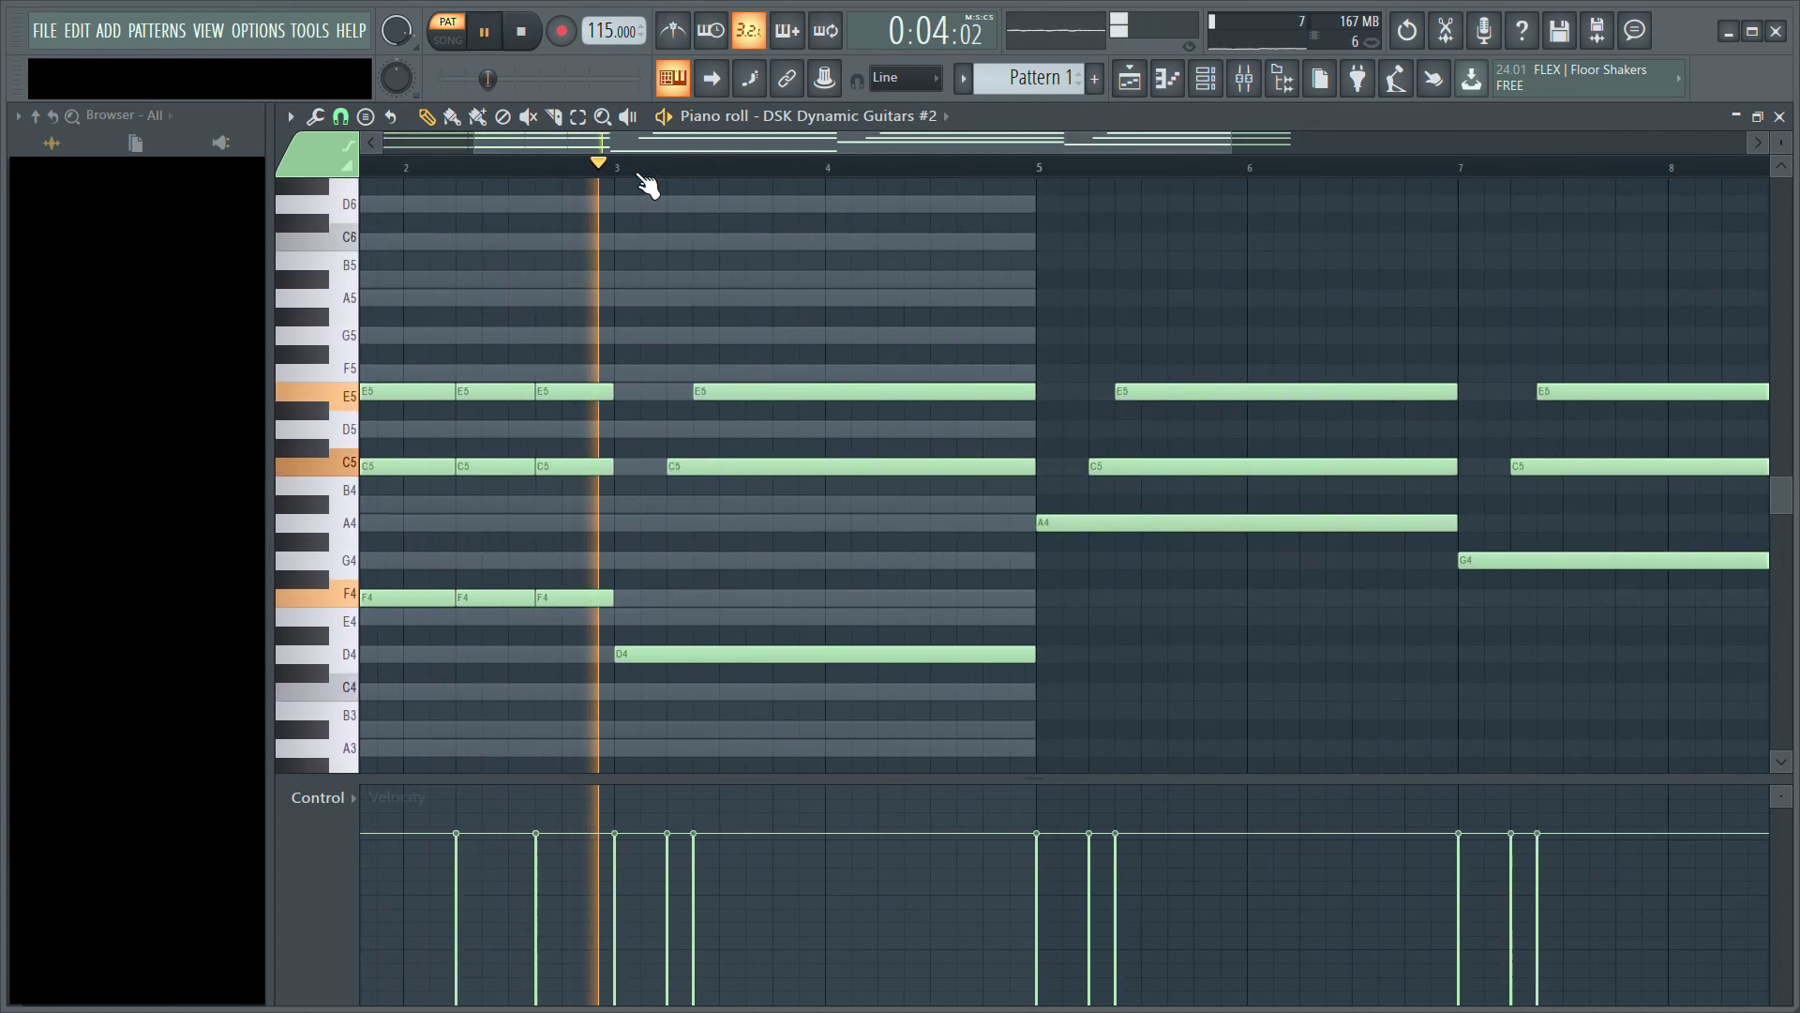
scroll(682, 374, down, 2)
drag(604, 366, 723, 502)
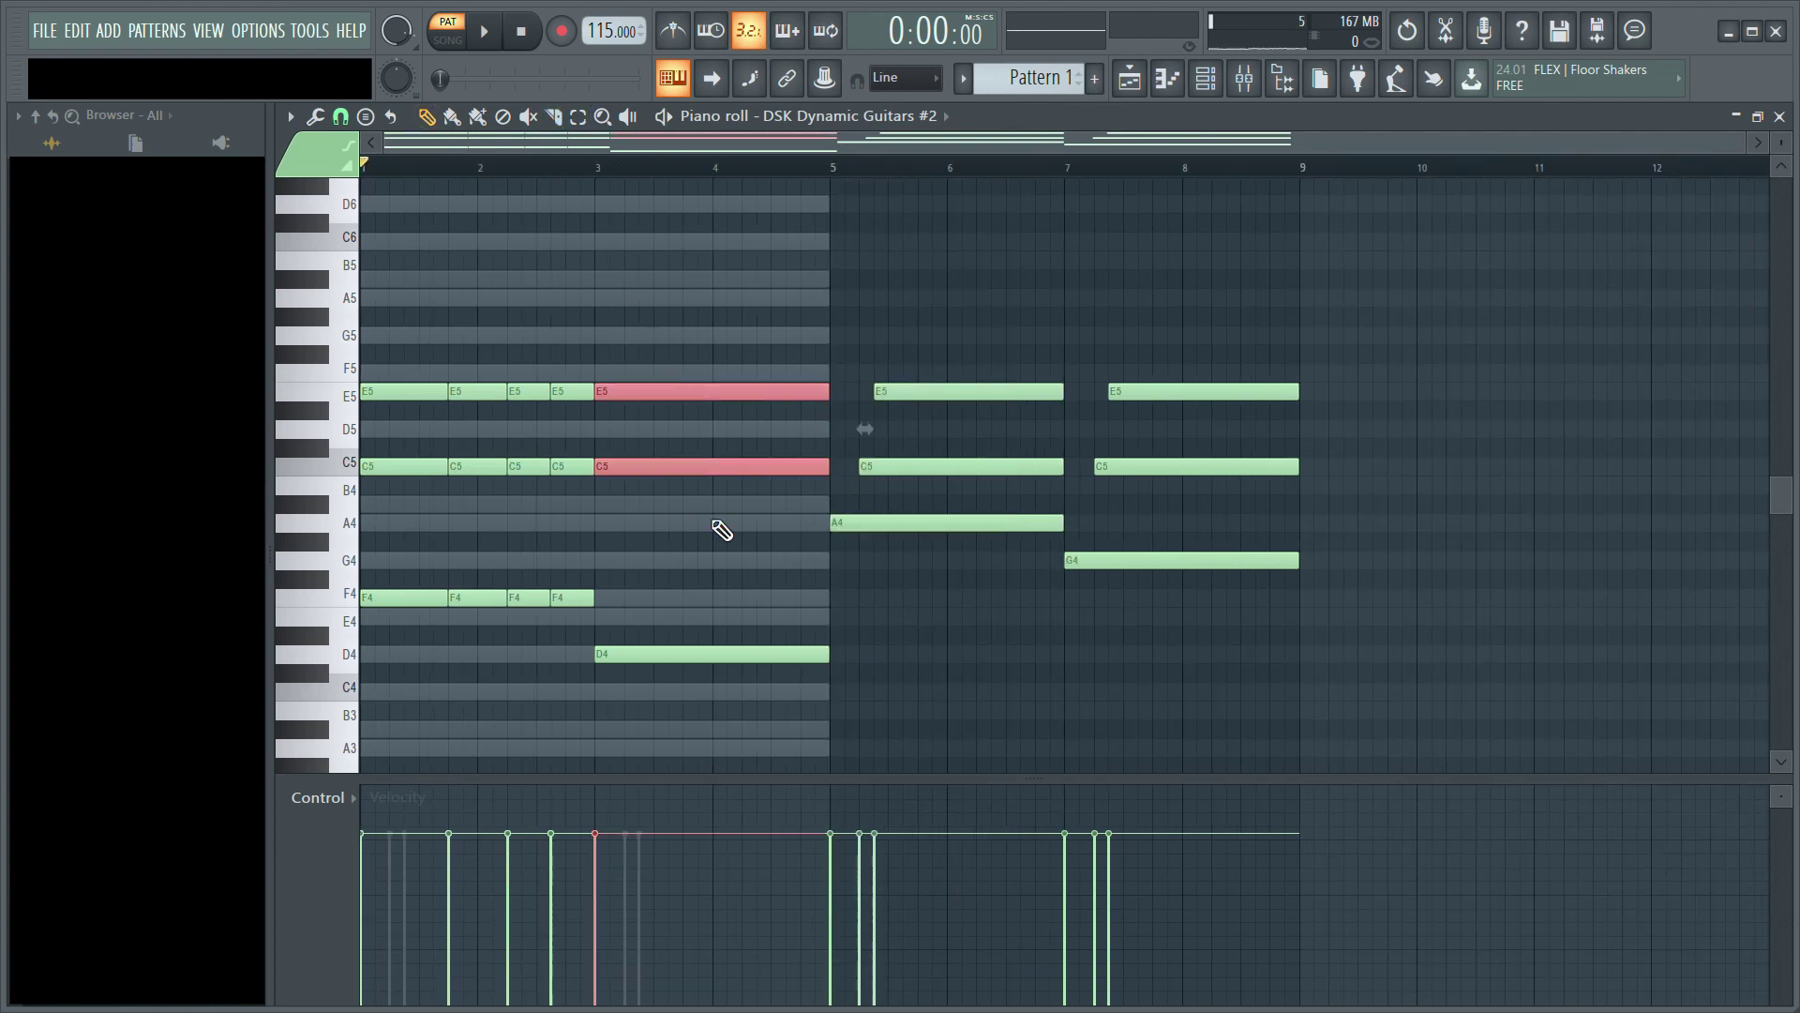
key(Delete)
Step: Duplicate the sliced C5 and E5 notes into bars 3 and 4 and copy the F4 rhythm onto D4 there
drag(375, 364, 583, 493)
key(ctrl+b)
drag(403, 598, 638, 655)
key(space)
Step: Replace the sustained C5 and E5 notes in bars 5 to 8 with a copy of those from bars 1 to 4
drag(848, 361, 1303, 496)
key(Delete)
drag(370, 364, 824, 495)
mouse_move(397, 467)
mouse_down()
mouse_move(940, 479)
mouse_move(866, 469)
mouse_up()
ctrl+click(955, 307)
Step: Slice the A4 and G4 bass notes in bars 5 to 8 to match the chord rhythm and play the part back
key(space)
key(c)
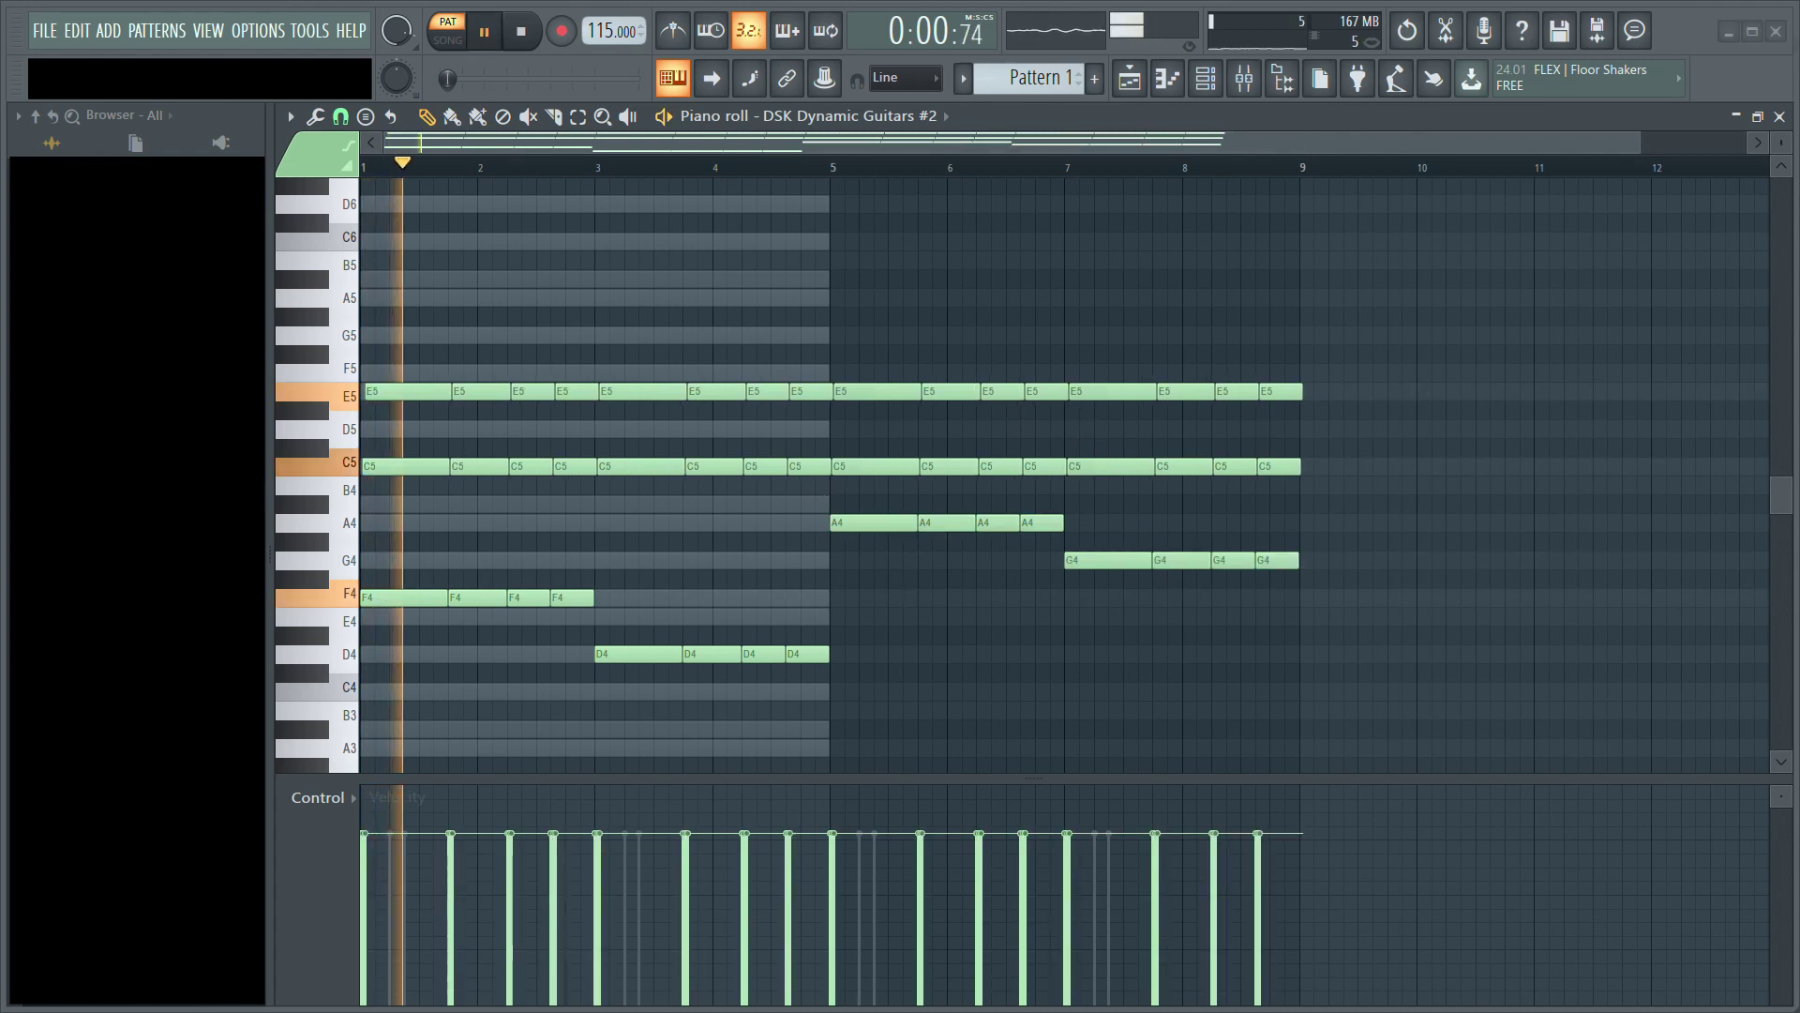
key(space)
key(space)
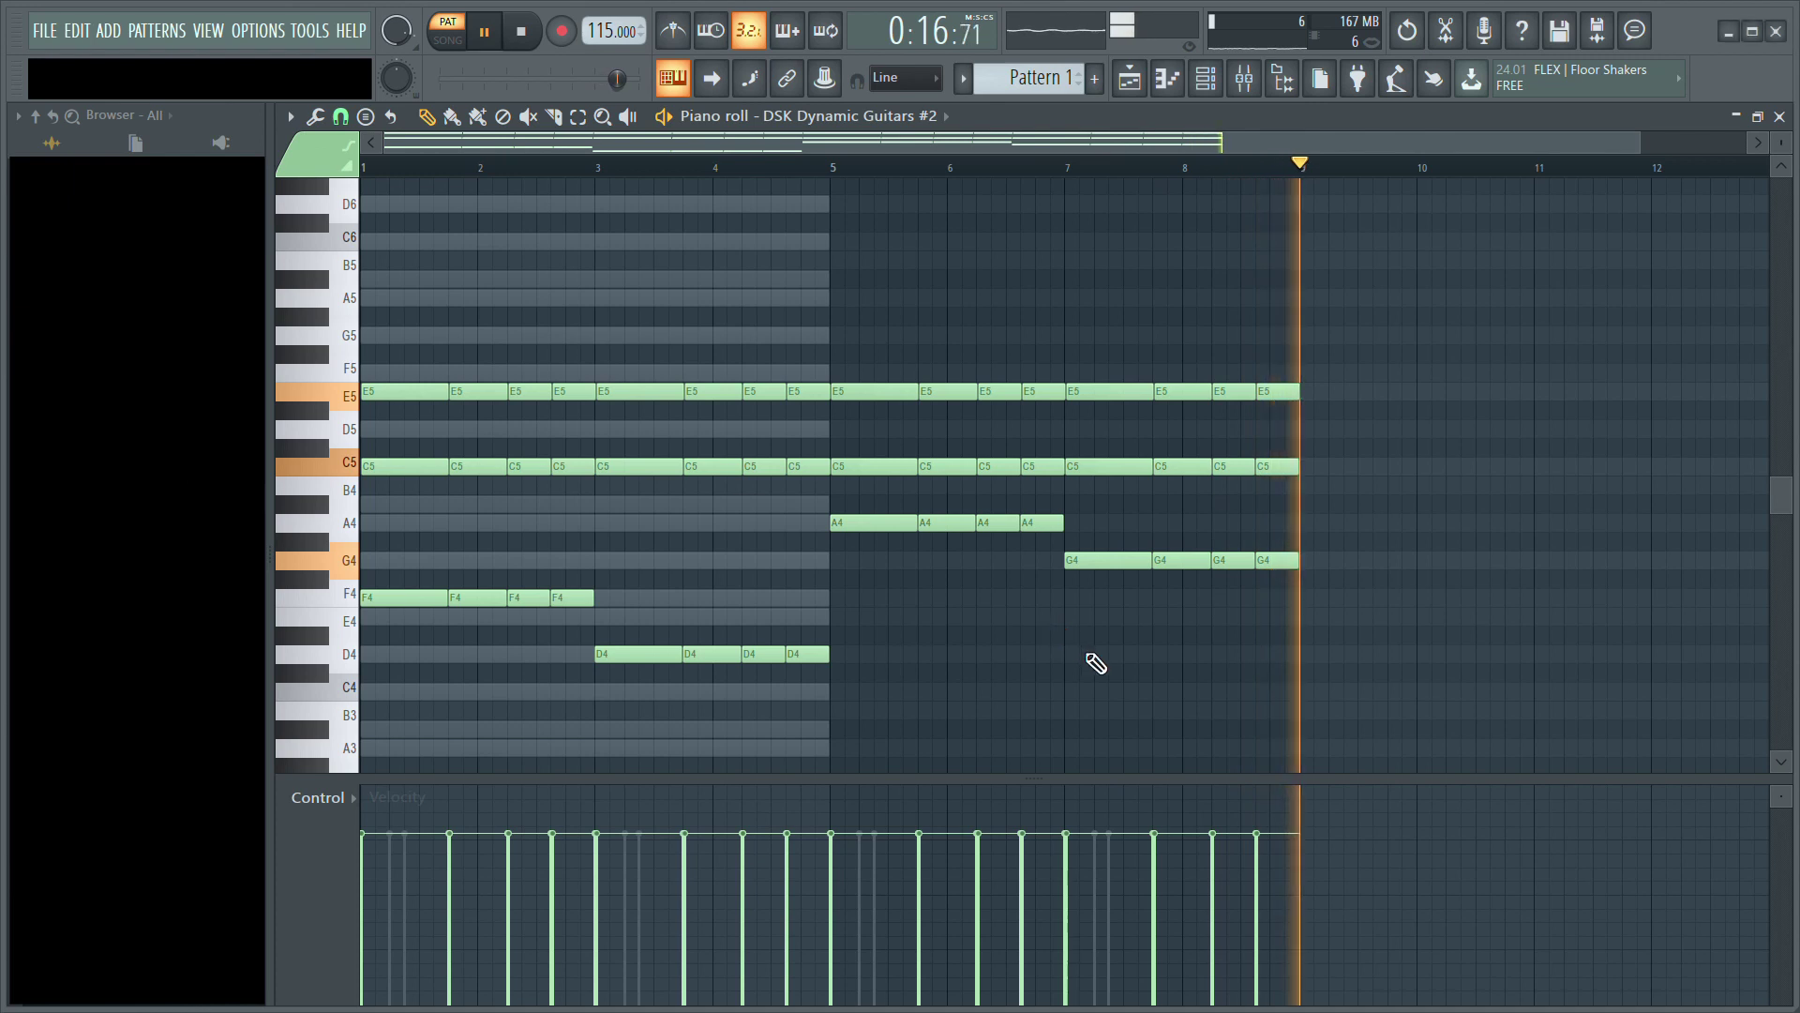
Step: Lower the velocities of all notes in the pattern slightly
scroll(1346, 175, up, 5)
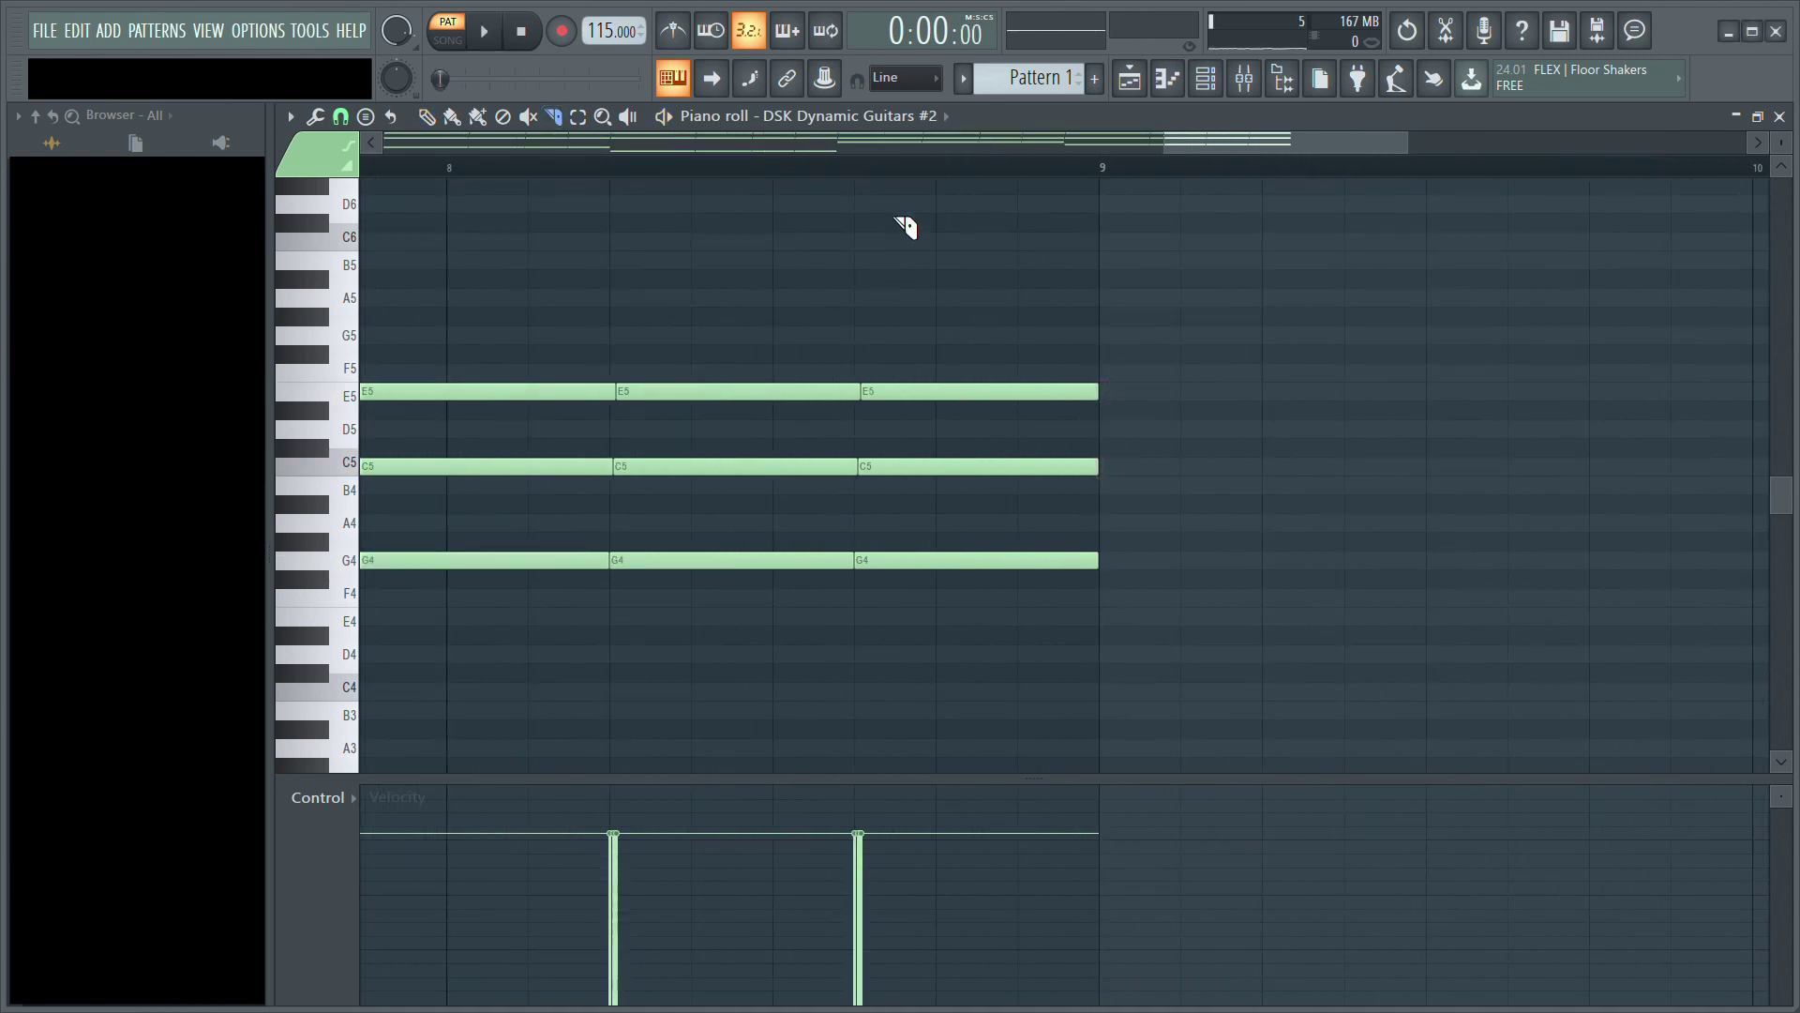
scroll(924, 172, down, 5)
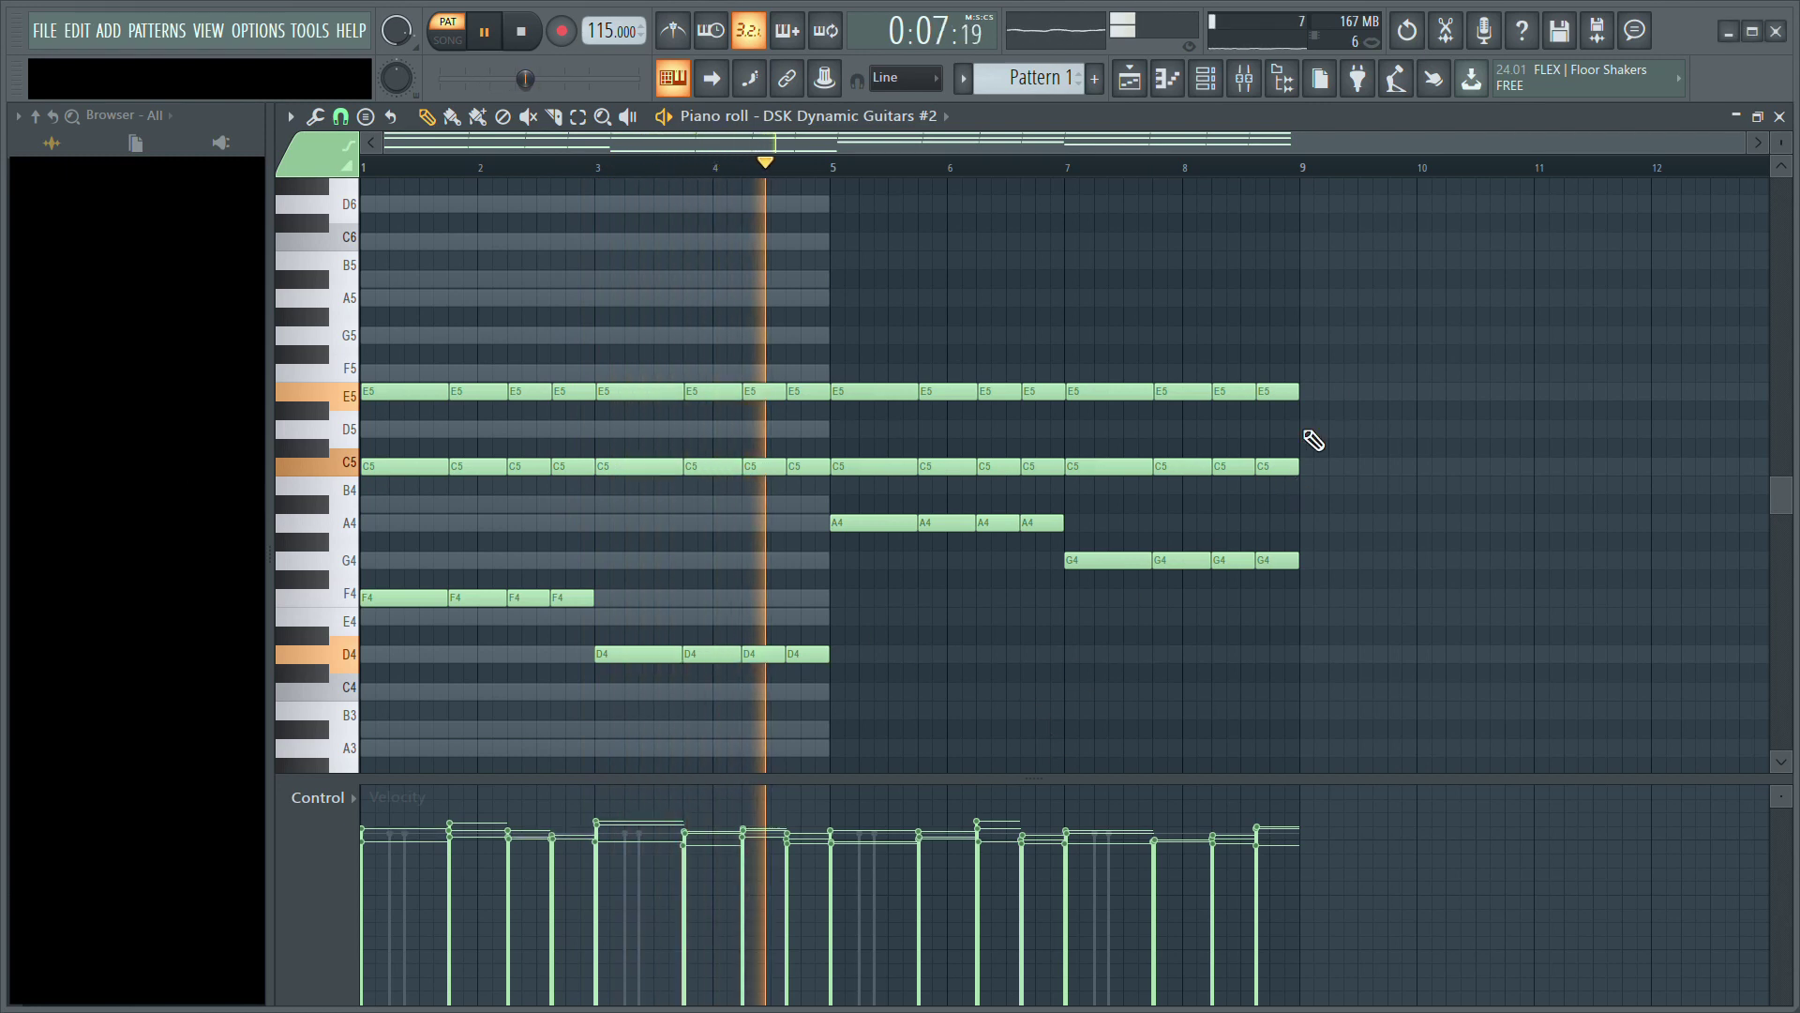
drag(1326, 366, 322, 780)
scroll(427, 608, down, 2)
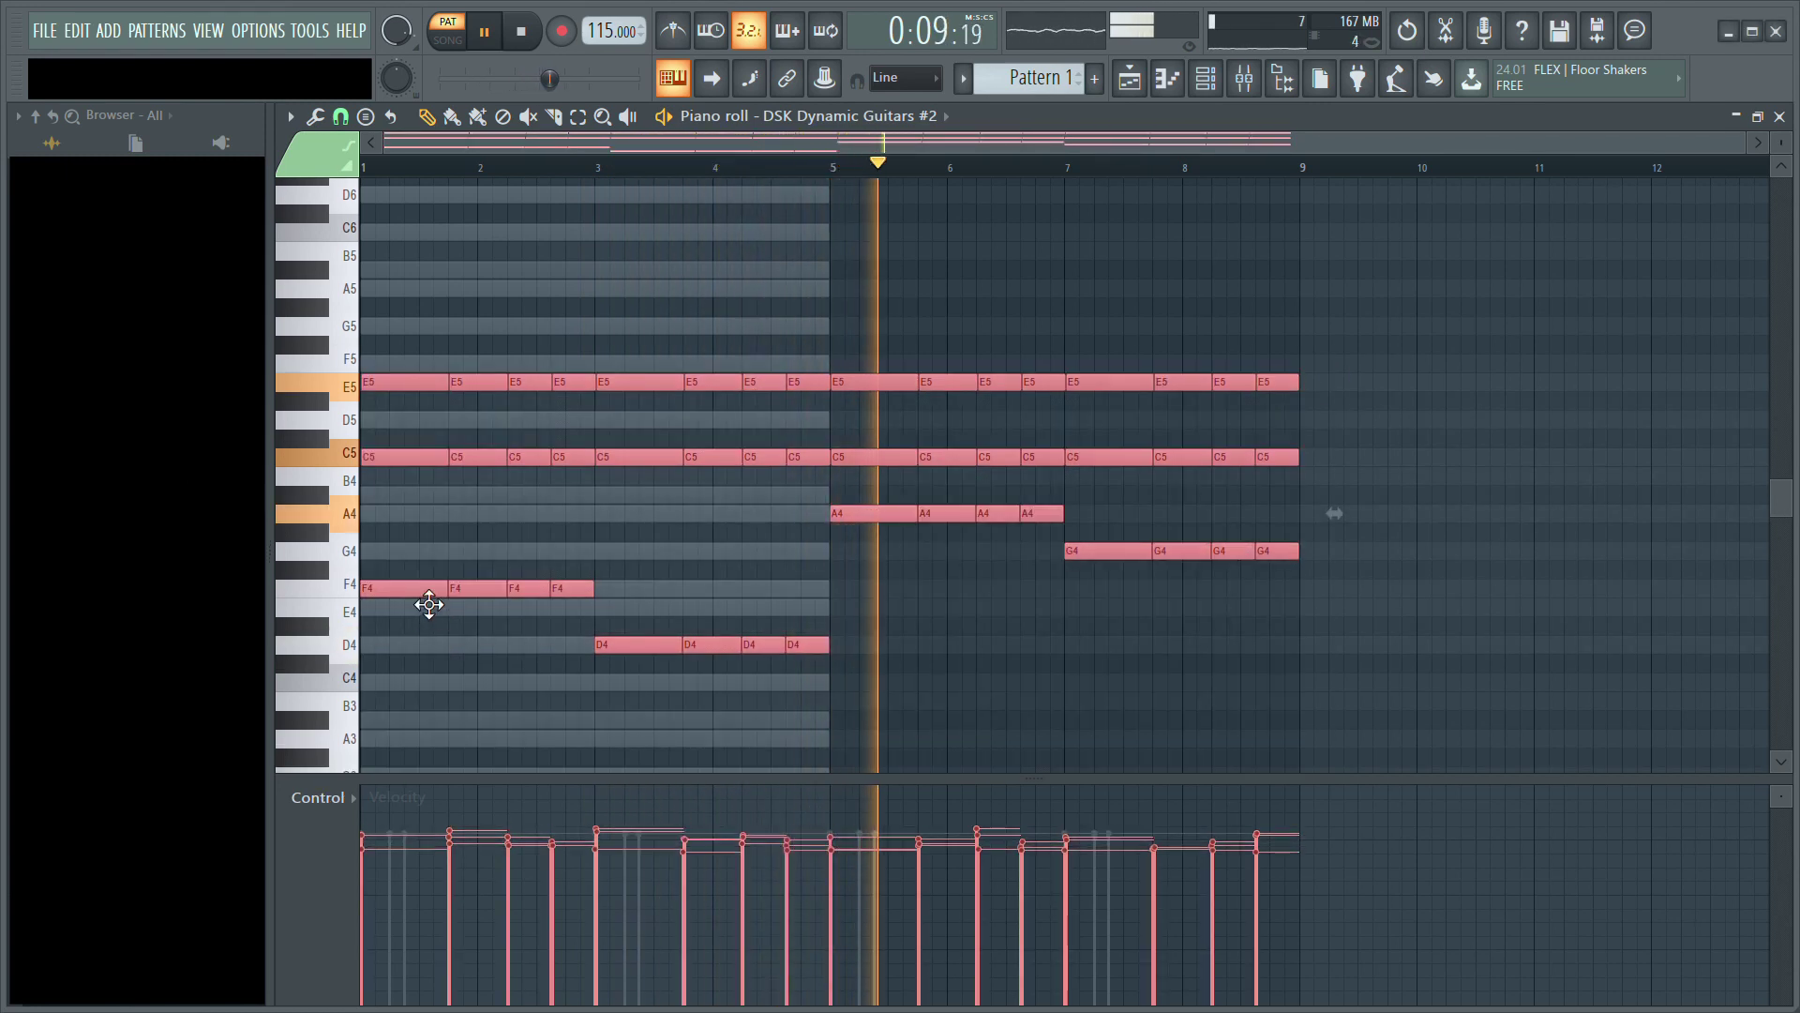
ctrl+click(807, 159)
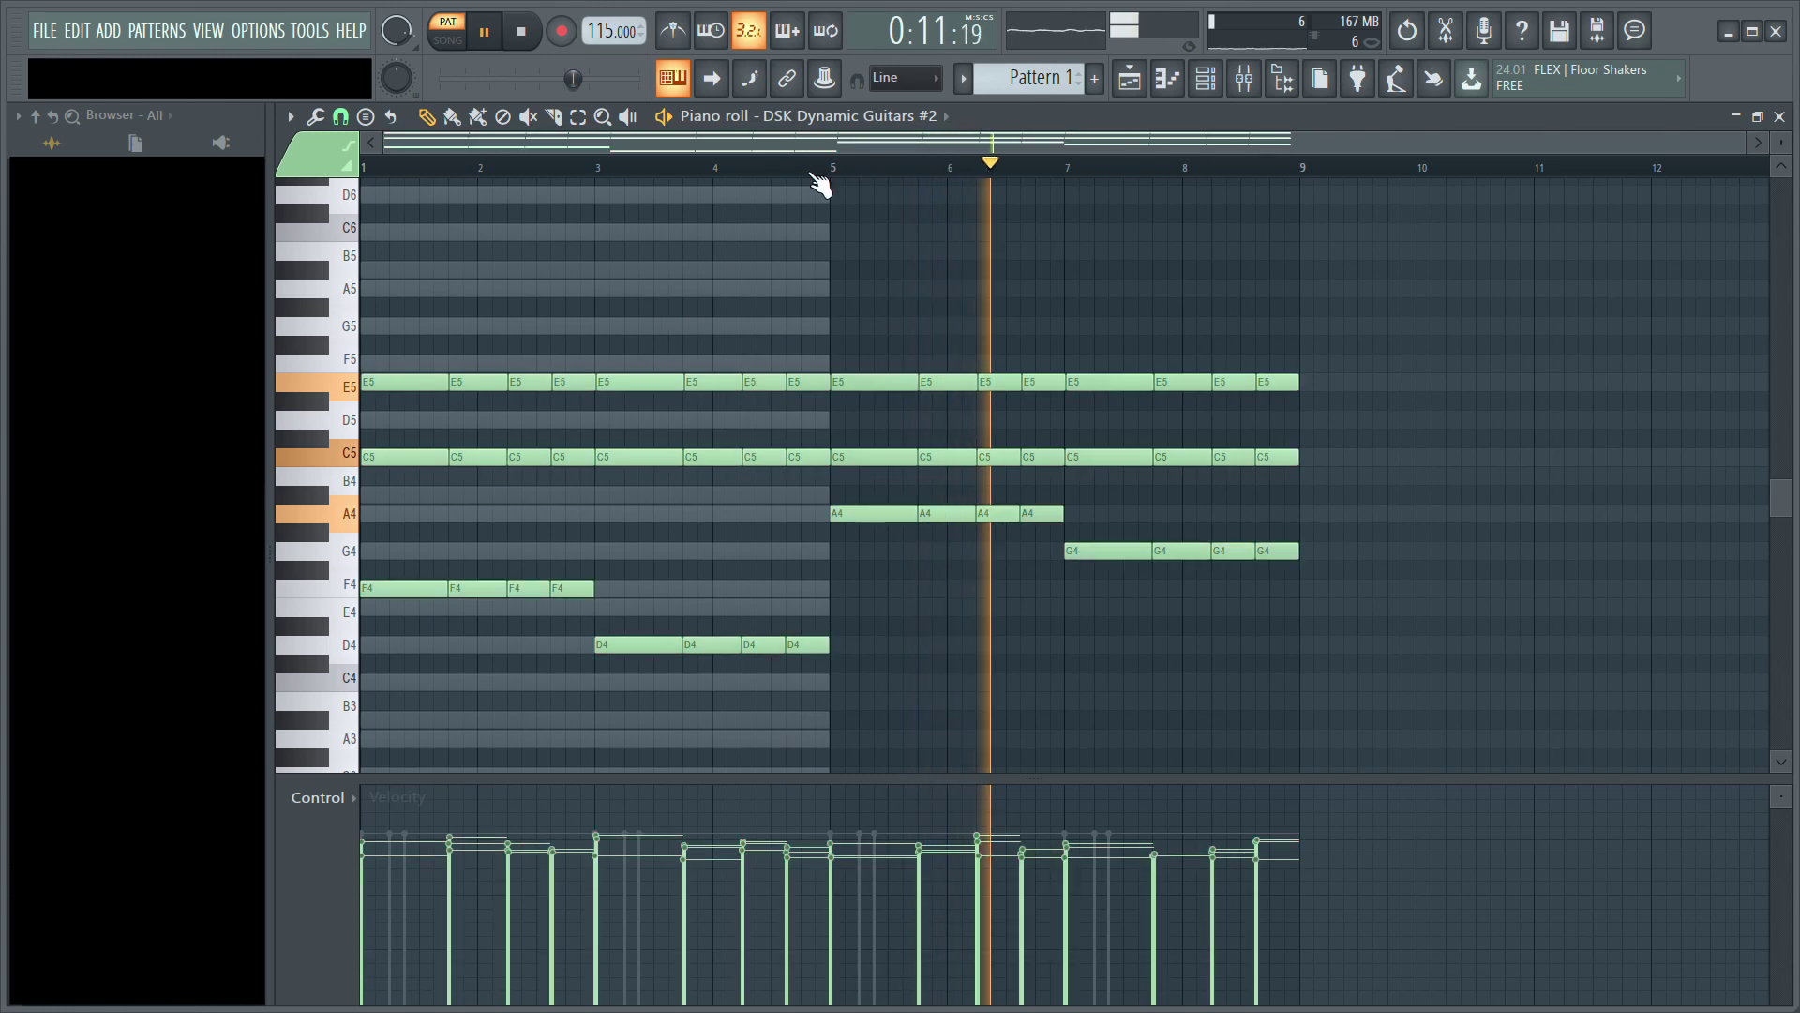
Step: Lower the volume of the second guitar's mixer track, Insert 2, while the pattern plays
click(1783, 118)
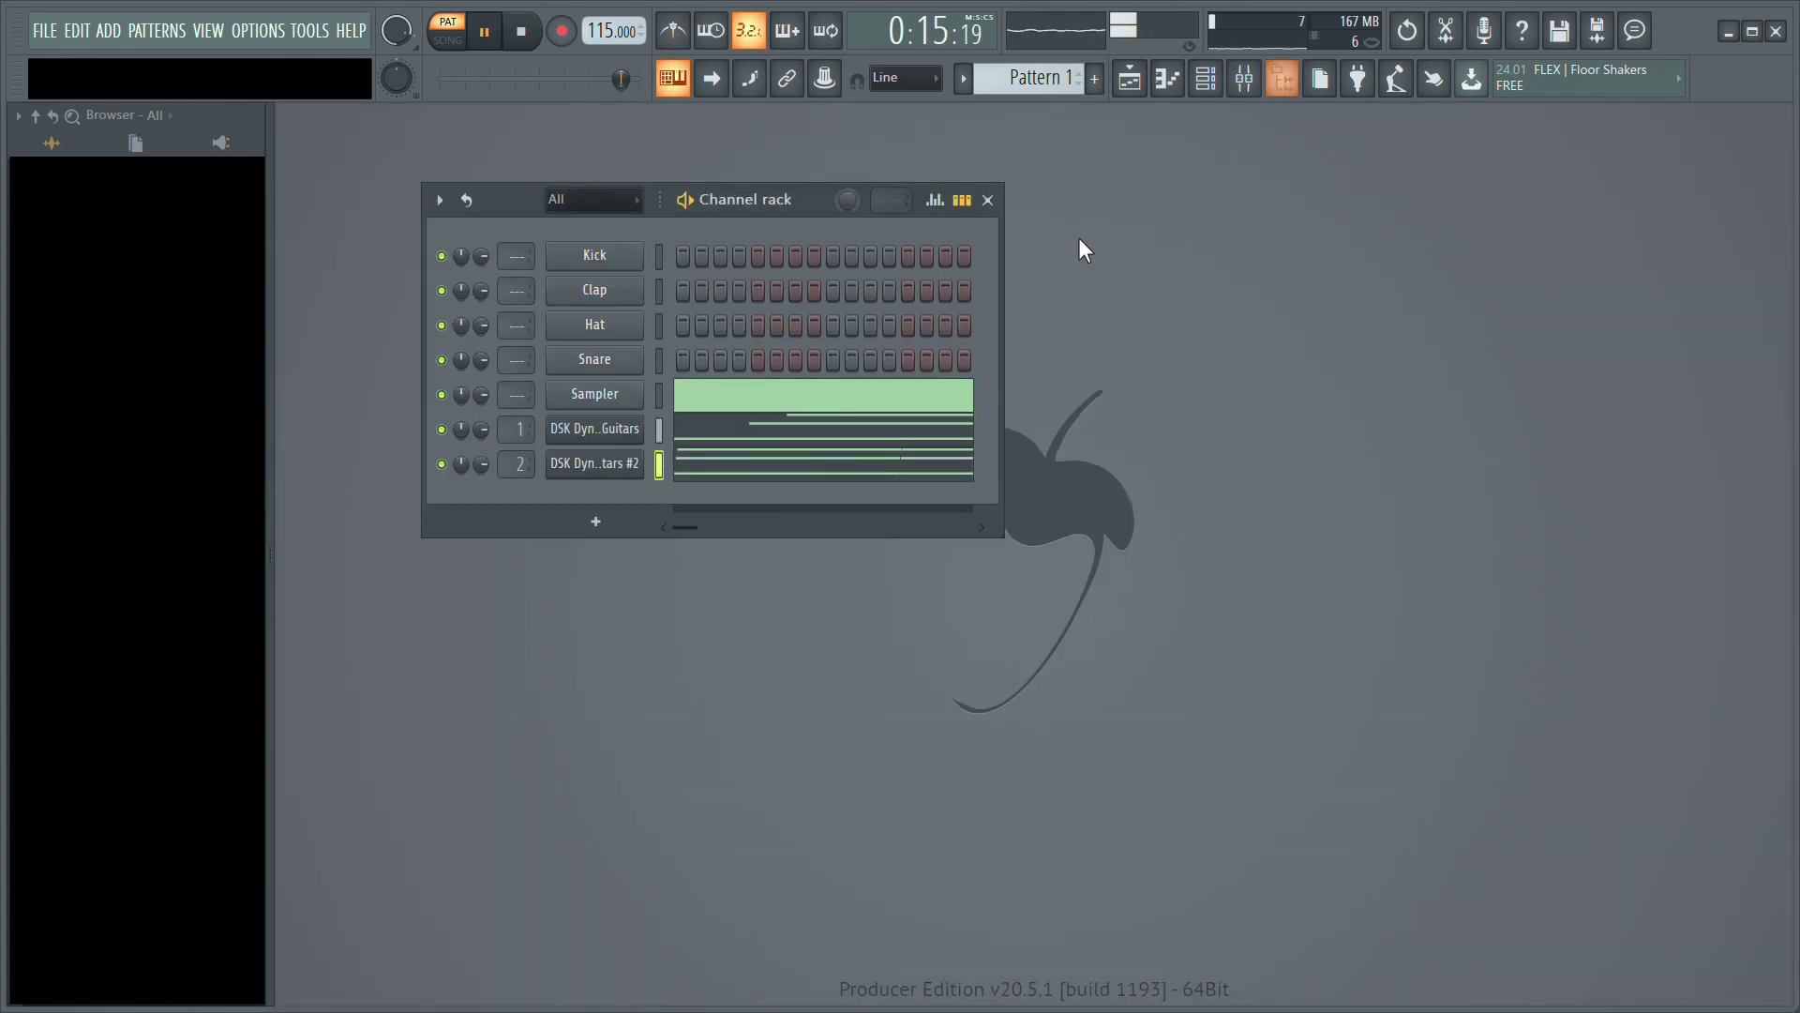
click(1244, 80)
key(space)
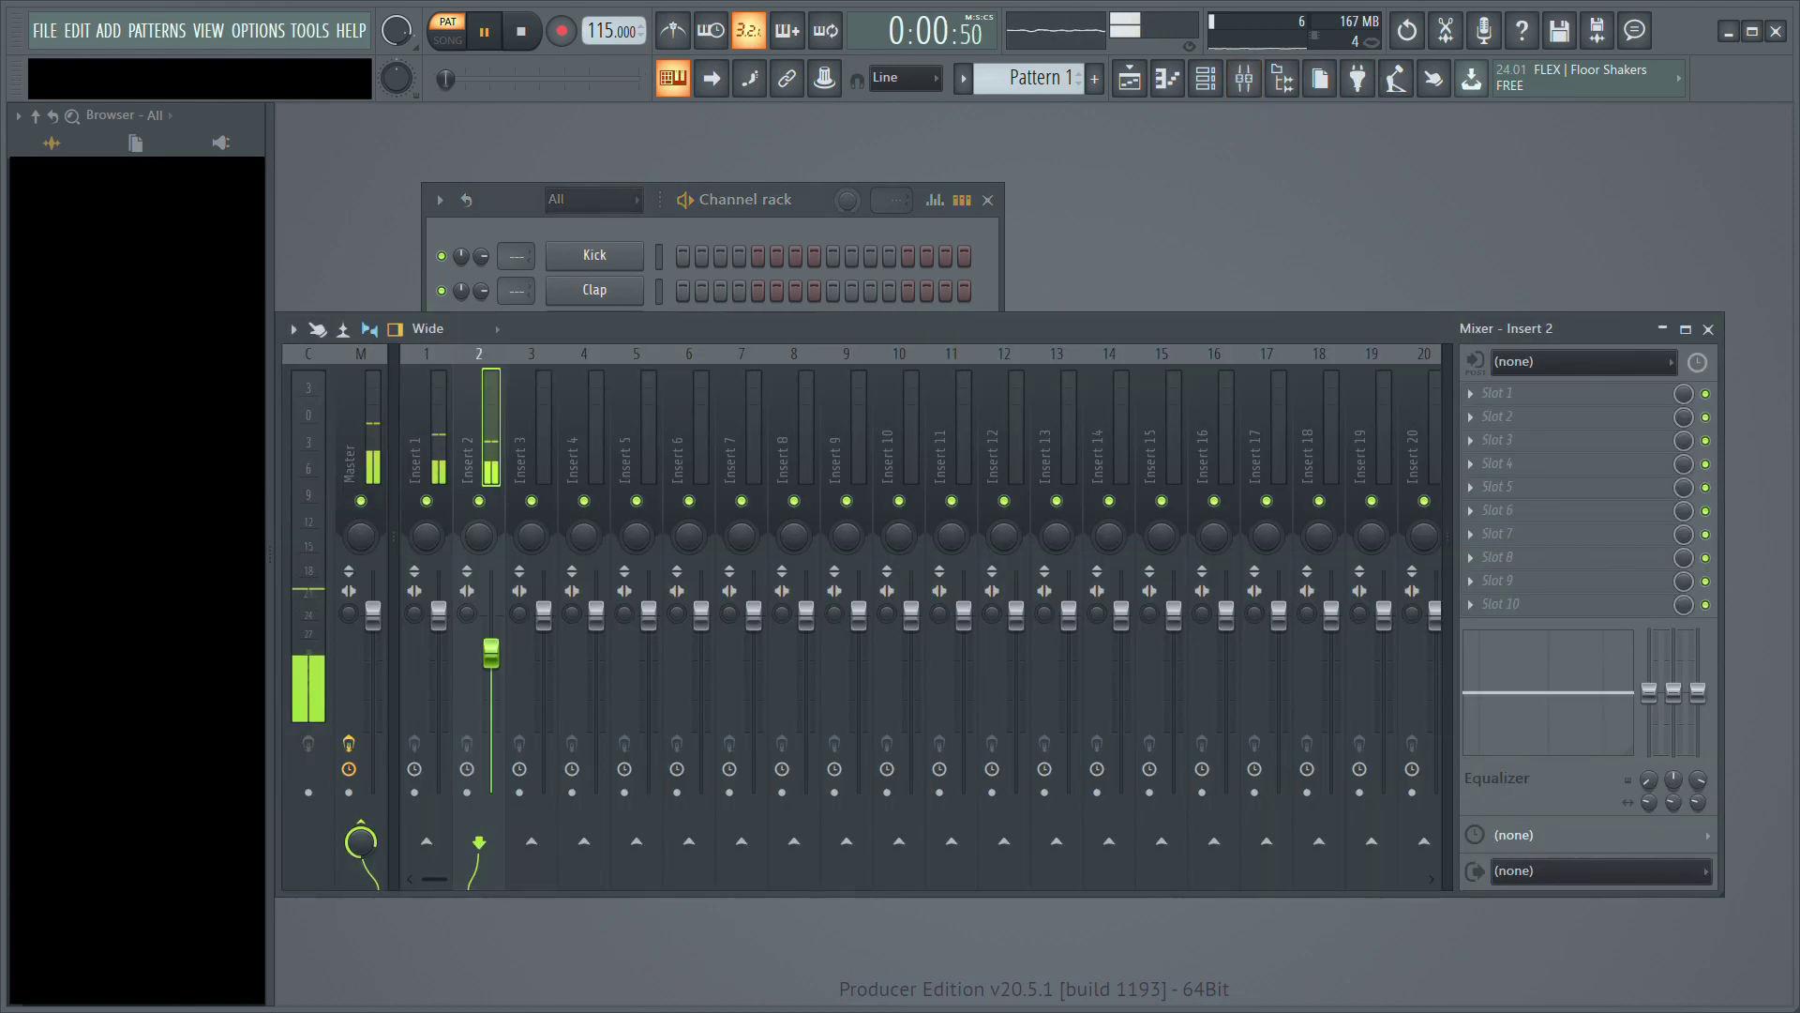
click(1707, 329)
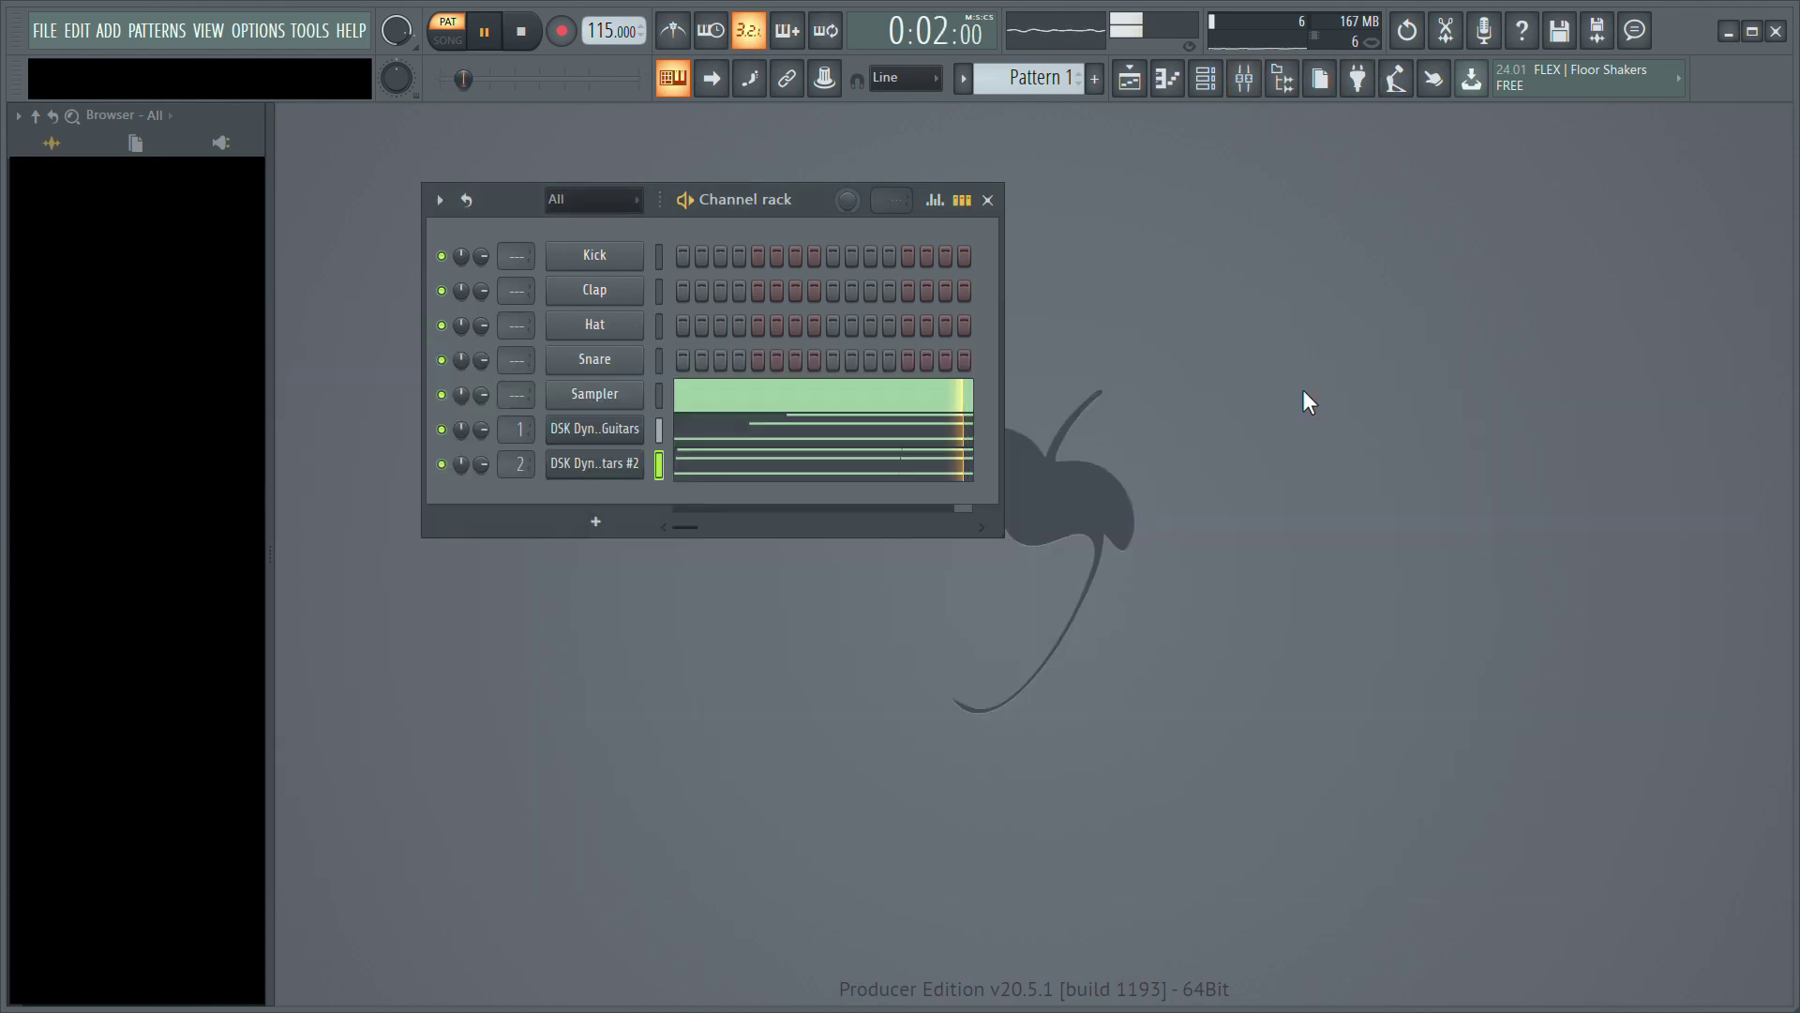
Step: Lower the velocities of the sliced D4 notes in bars 3 and 4 of DSK Dynamic Guitars #2
click(777, 476)
scroll(637, 570, down, 2)
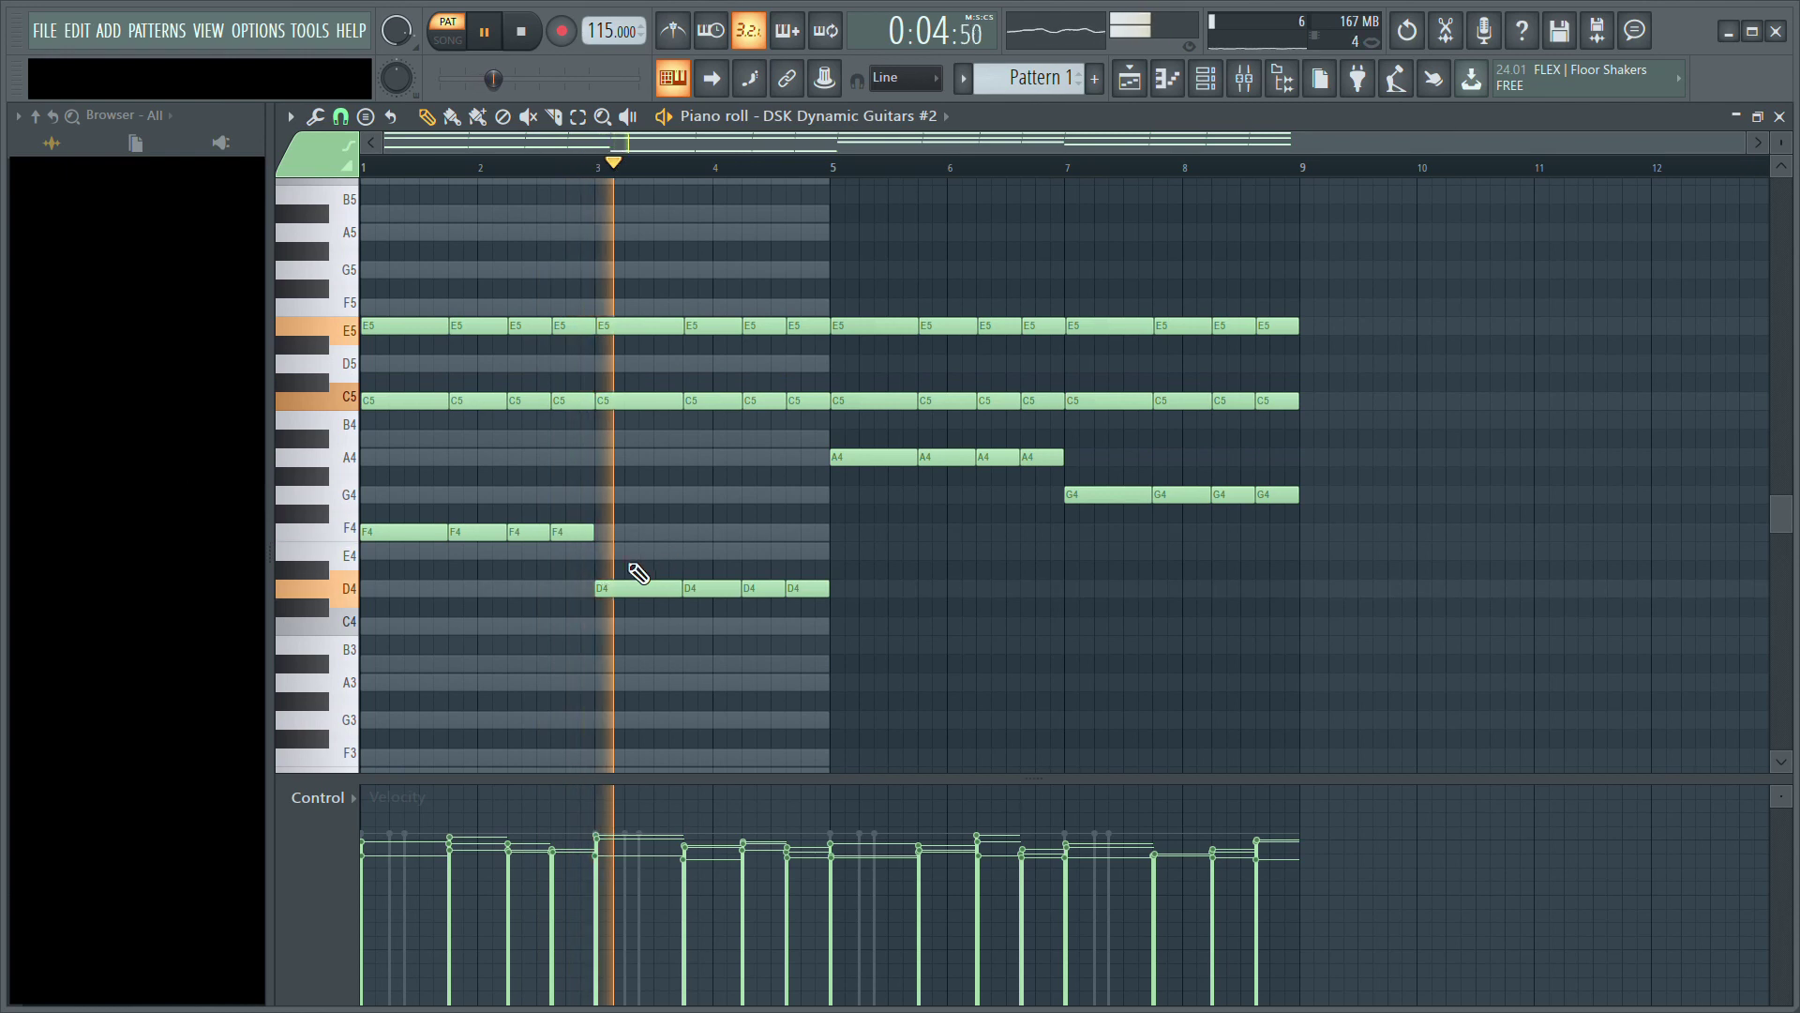
drag(722, 590, 732, 613)
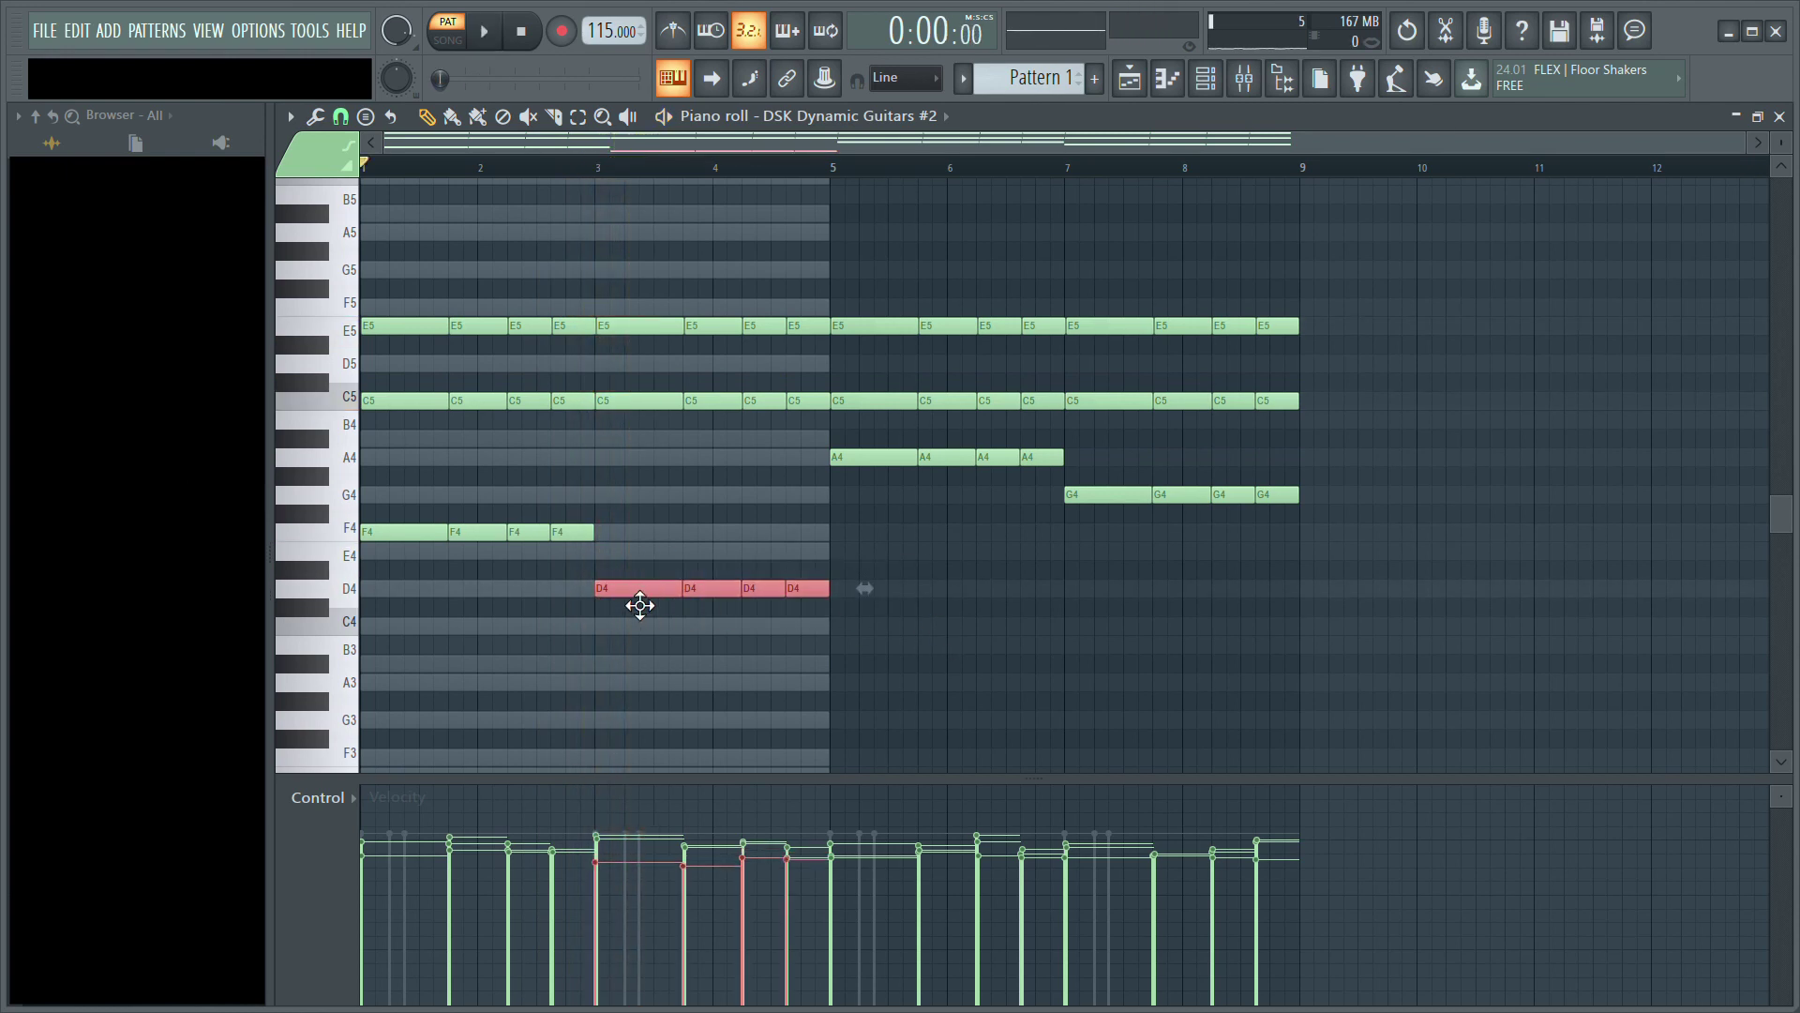
right_click(643, 525)
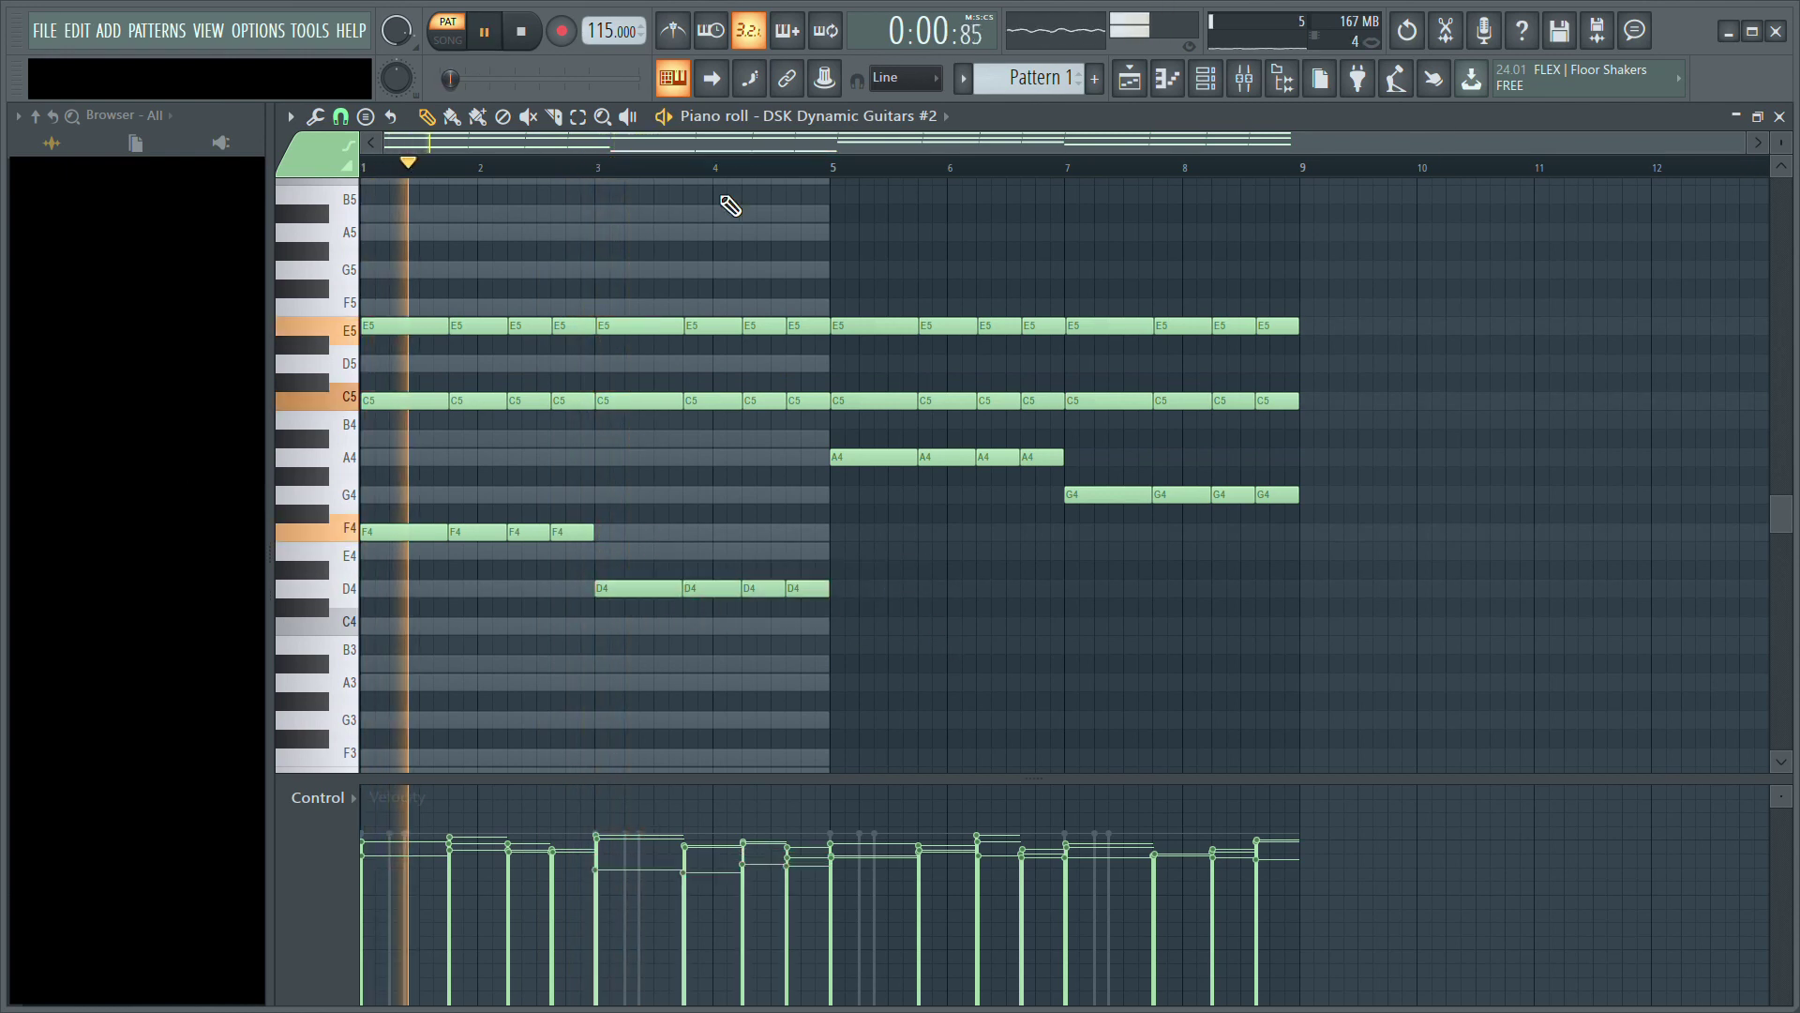
click(1780, 116)
Step: Lower the velocities of all notes in the first DSK Dynamic Guitars channel slightly during playback
click(795, 443)
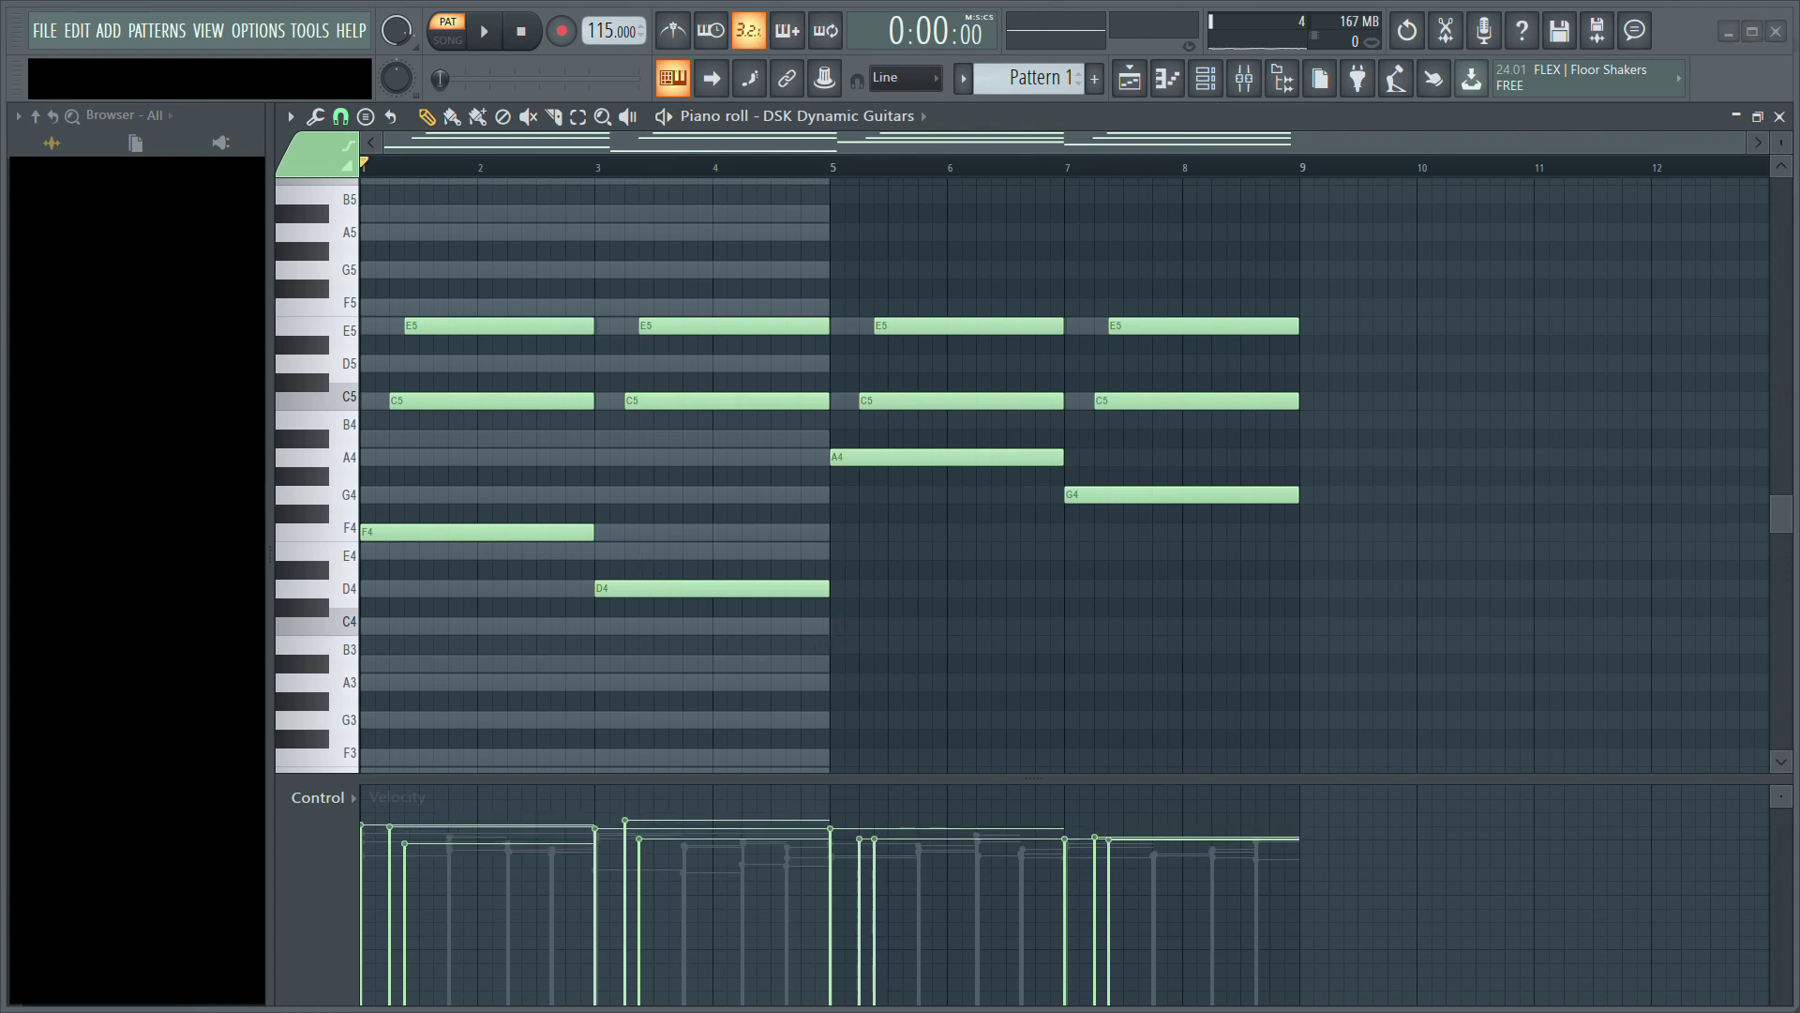
key(space)
drag(439, 277, 1299, 831)
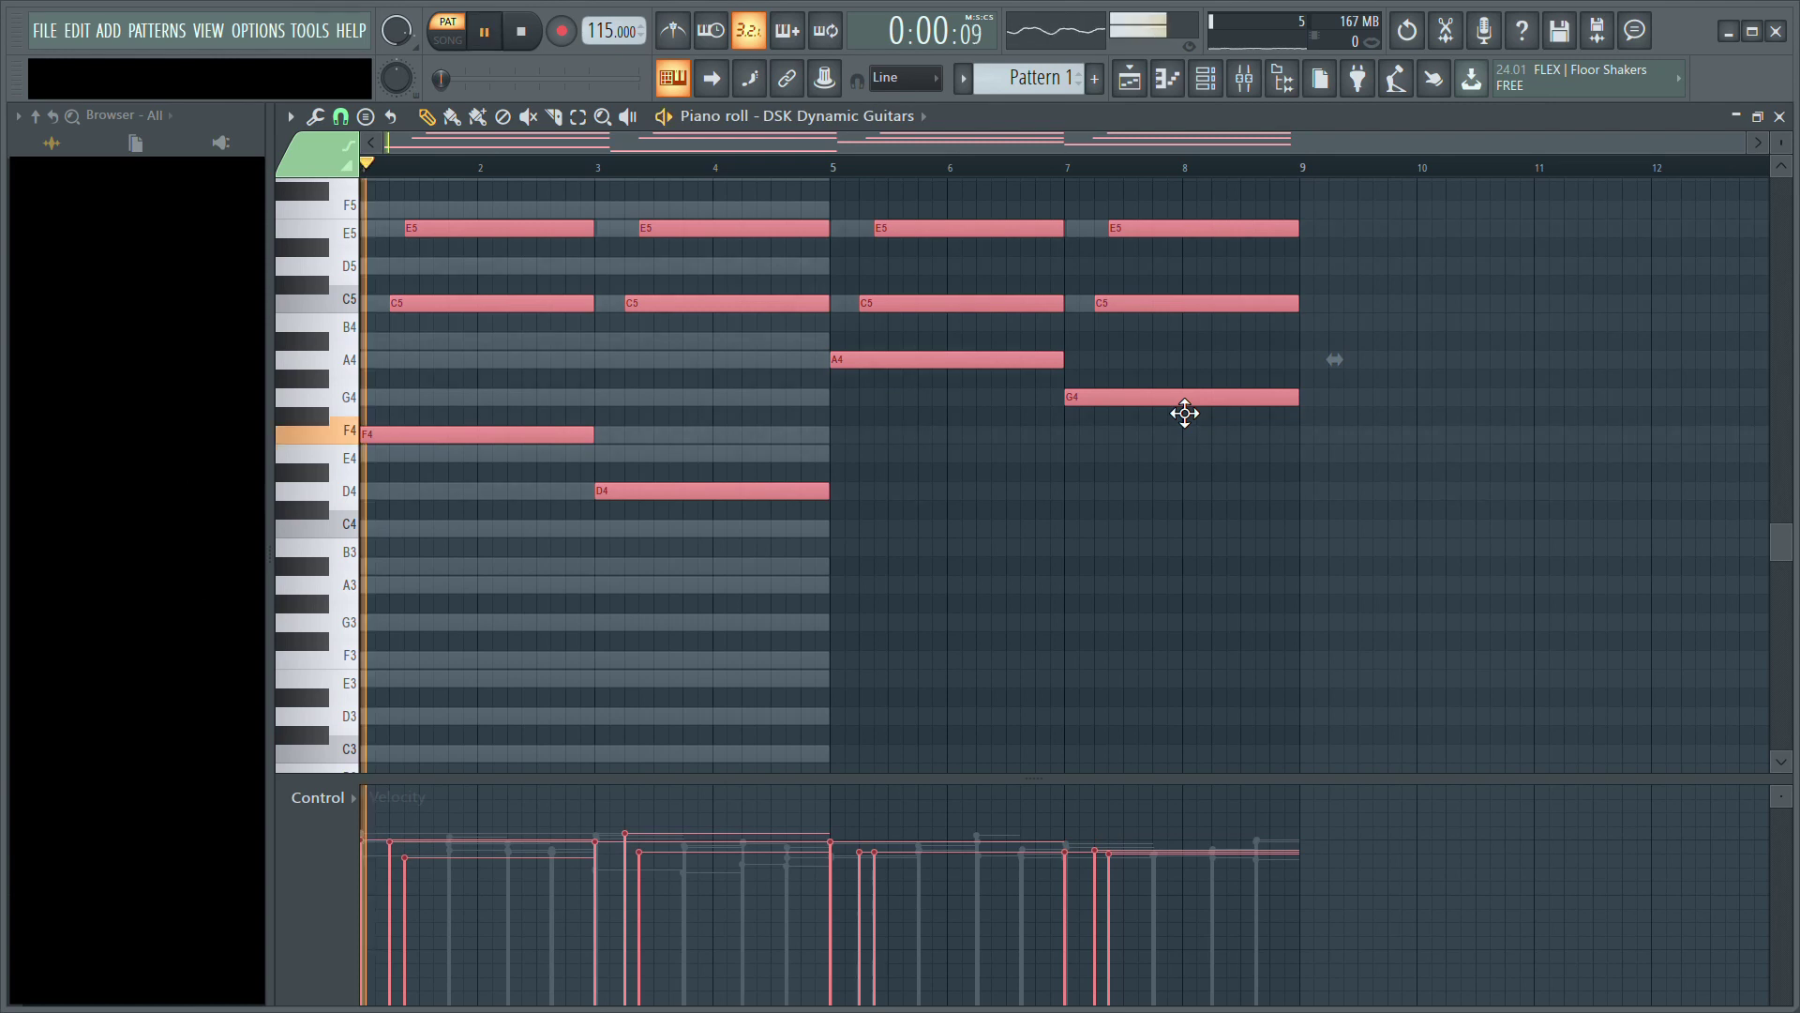
ctrl+click(1061, 261)
scroll(1088, 375, up, 3)
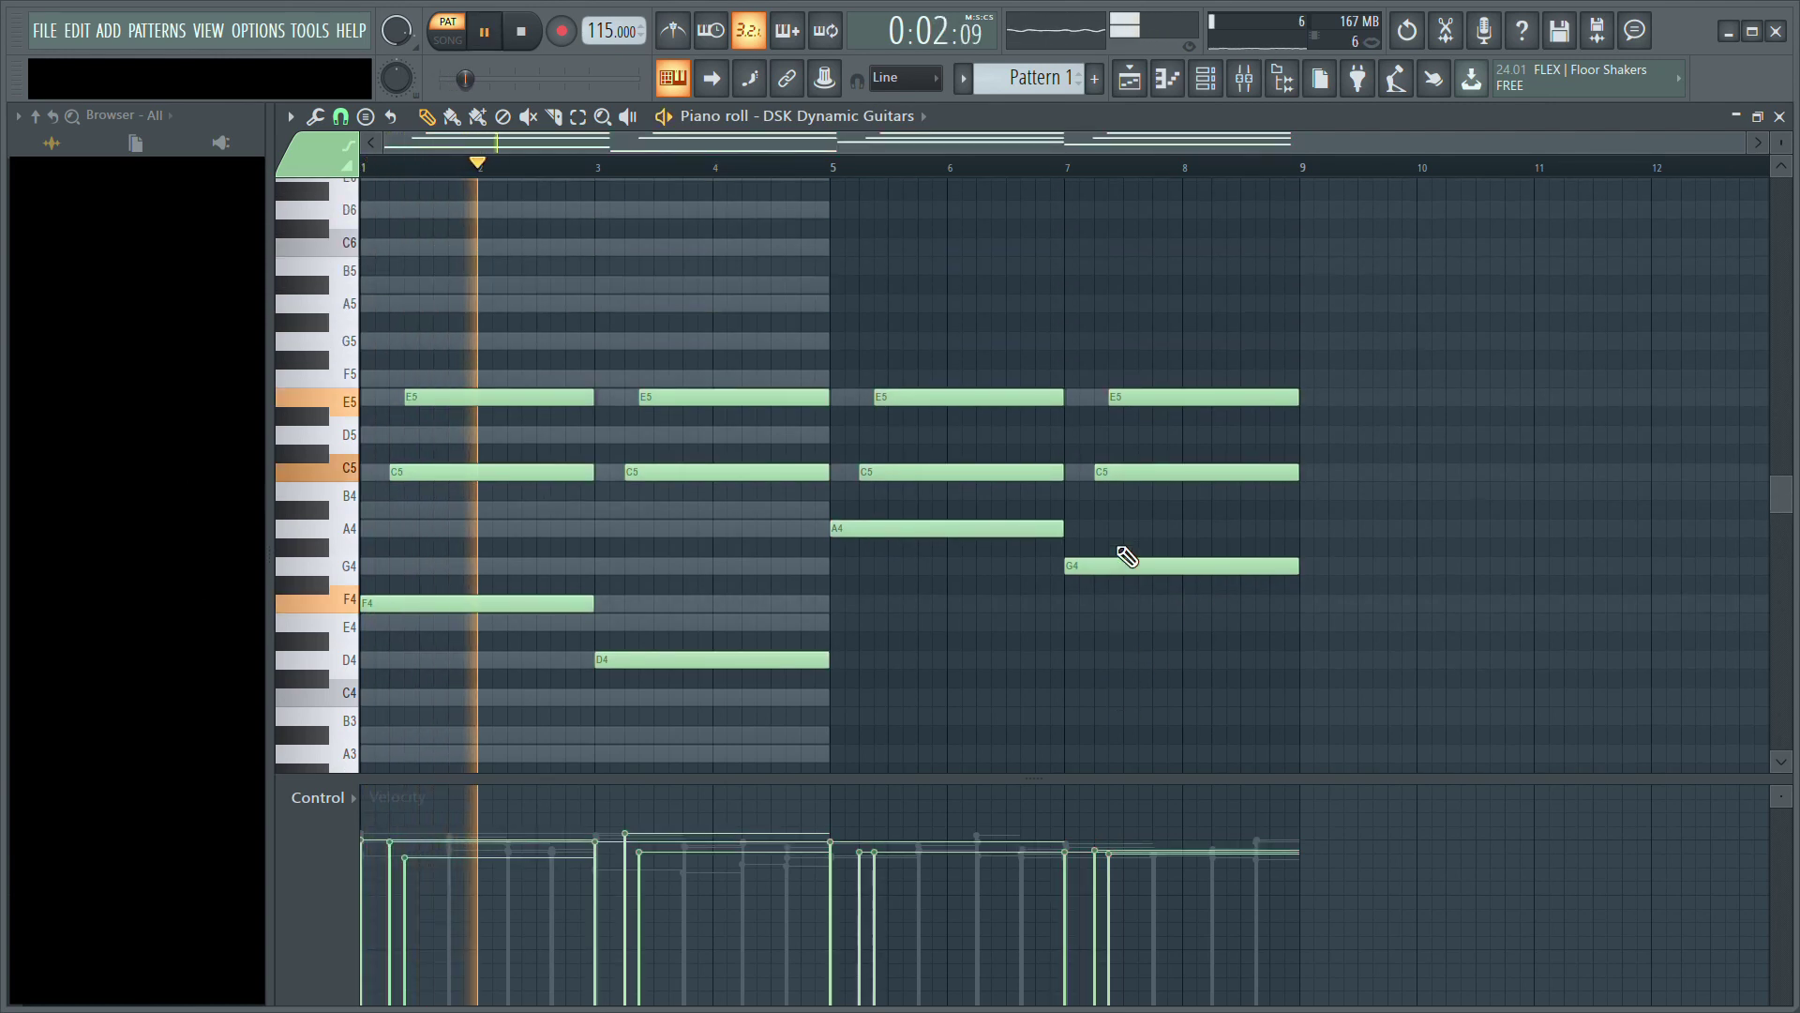
Step: Reduce the velocity of the sustained D4 note in bars 3 and 4 of the first guitar
click(742, 661)
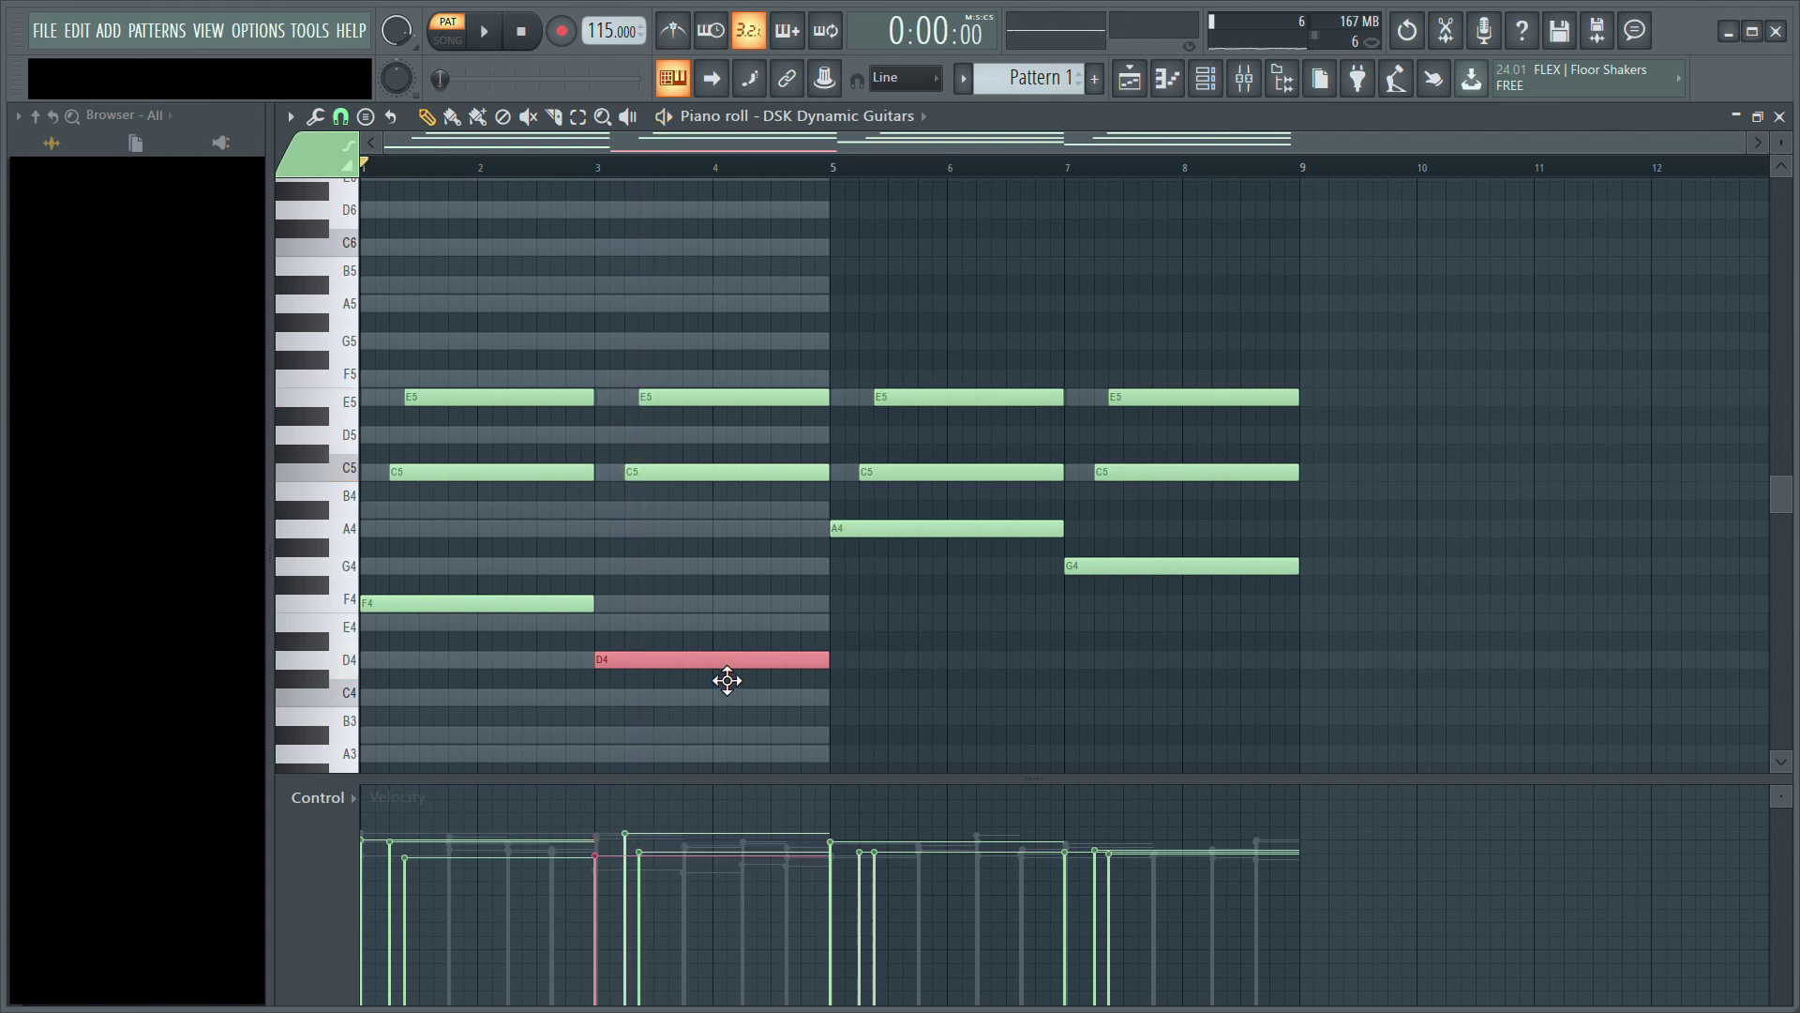
ctrl+click(511, 586)
scroll(602, 180, up, 3)
scroll(610, 187, down, 3)
right_click(849, 283)
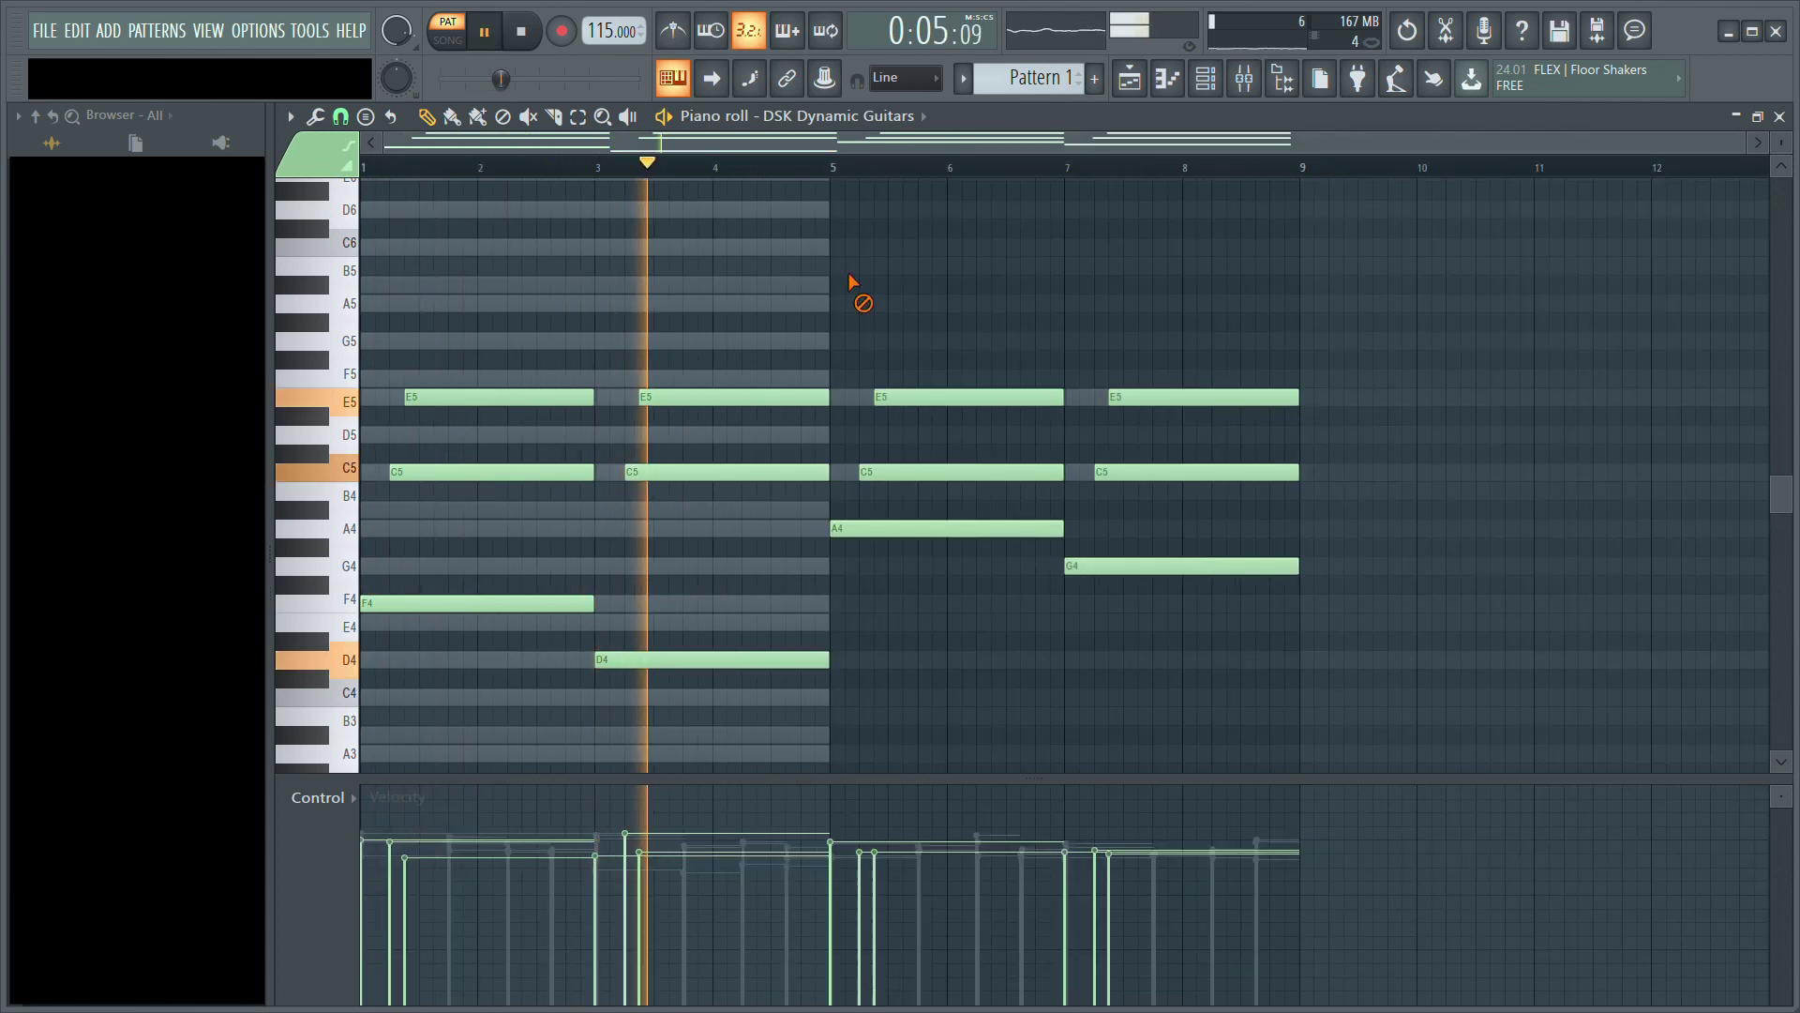
click(1779, 117)
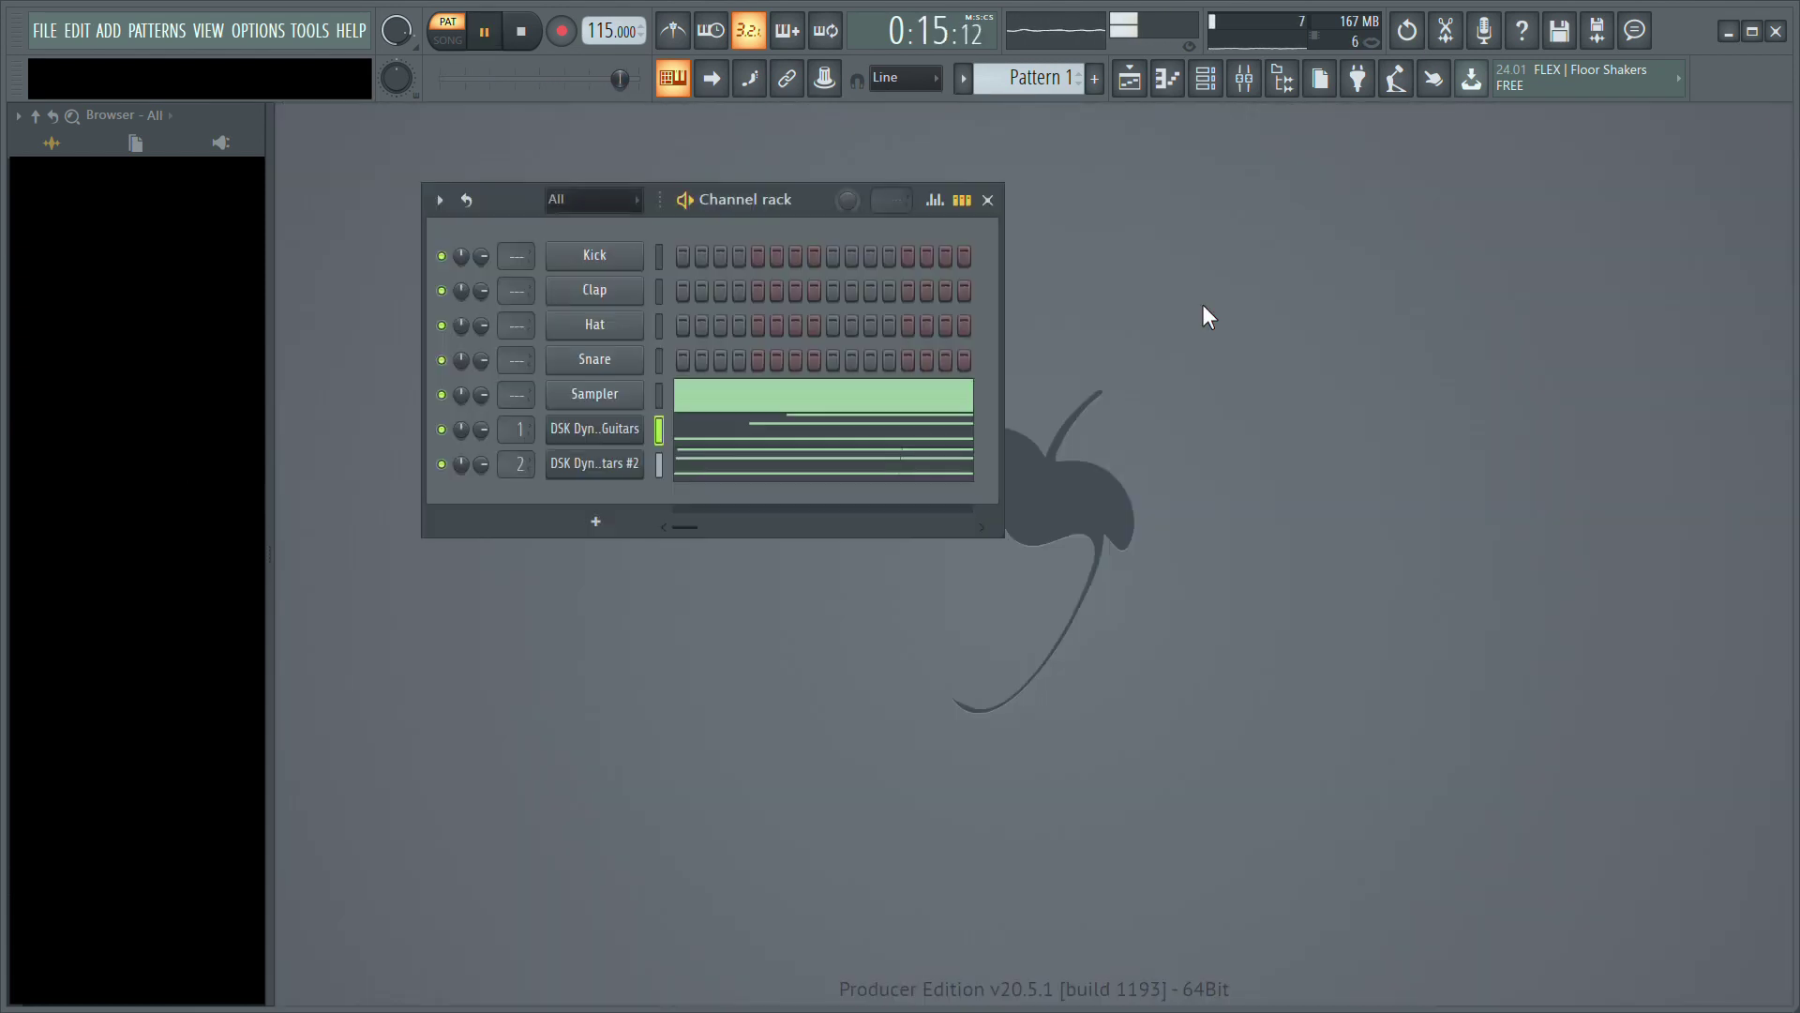
Step: Lower the velocities of the first F4, D4, A4 and G4 bass notes of each chord in the second guitar
click(816, 464)
key(space)
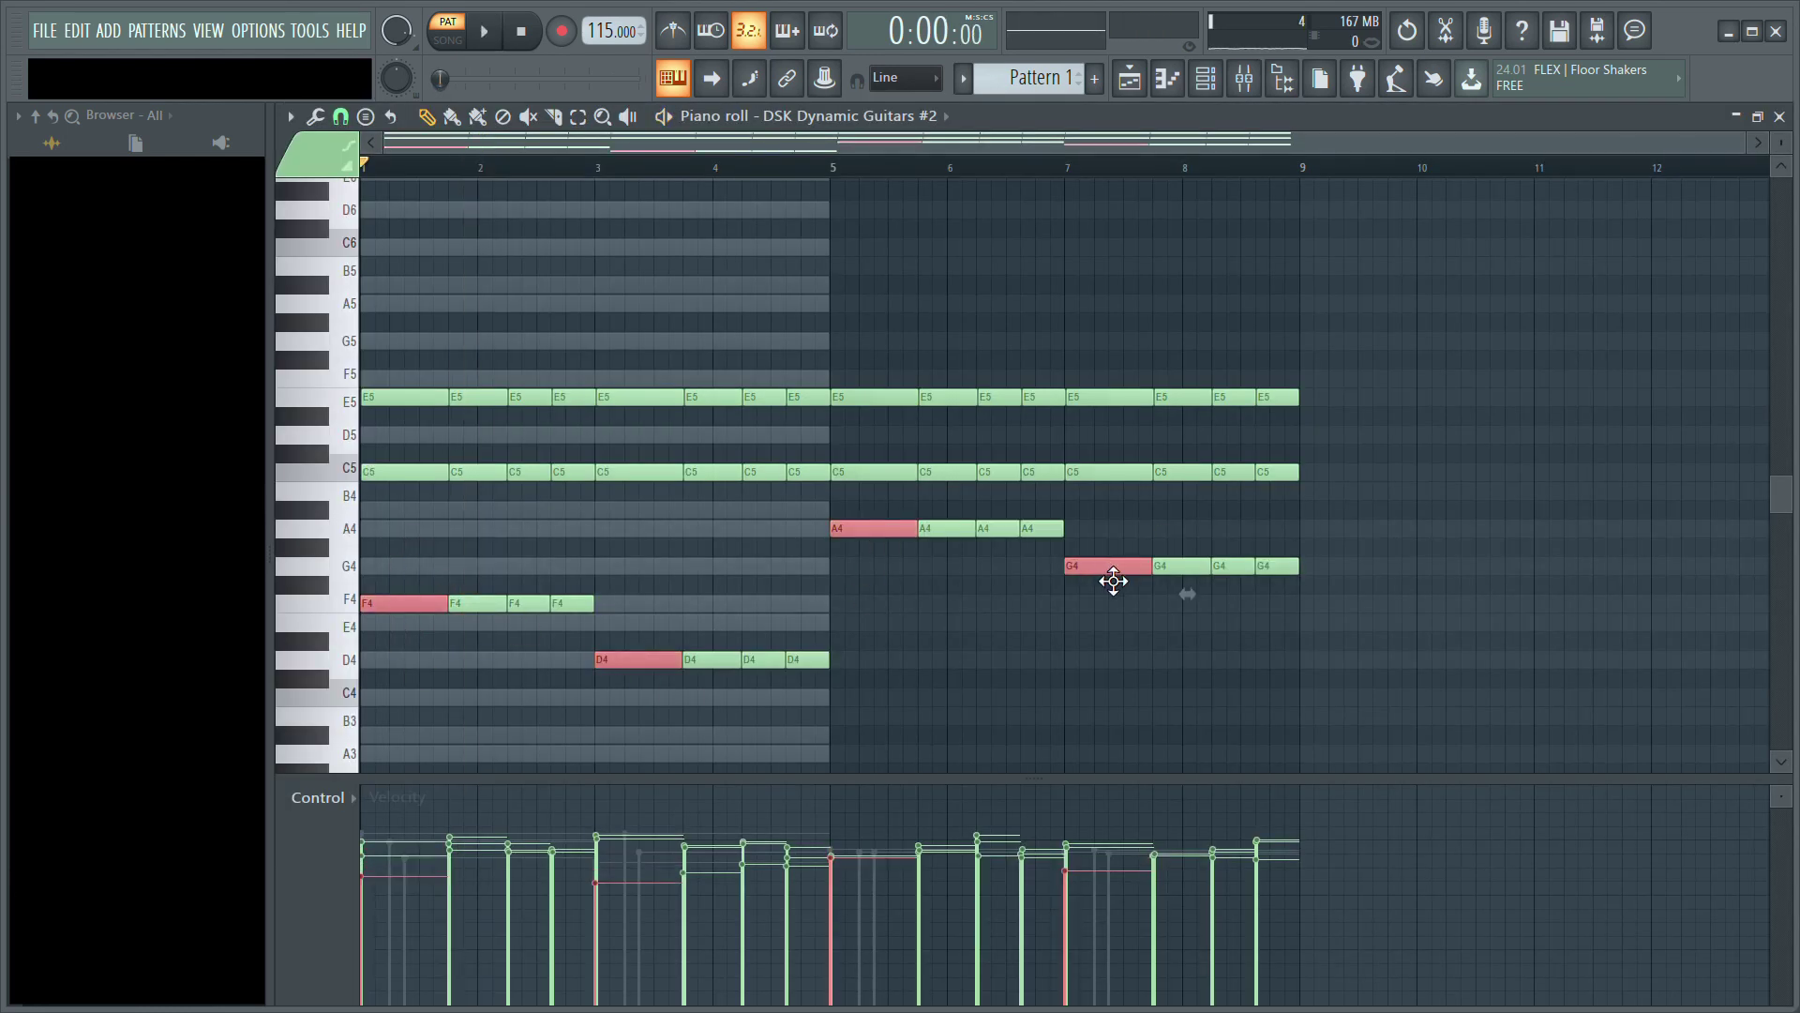
ctrl+click(1005, 591)
ctrl+click(886, 535)
scroll(887, 535, down, 1)
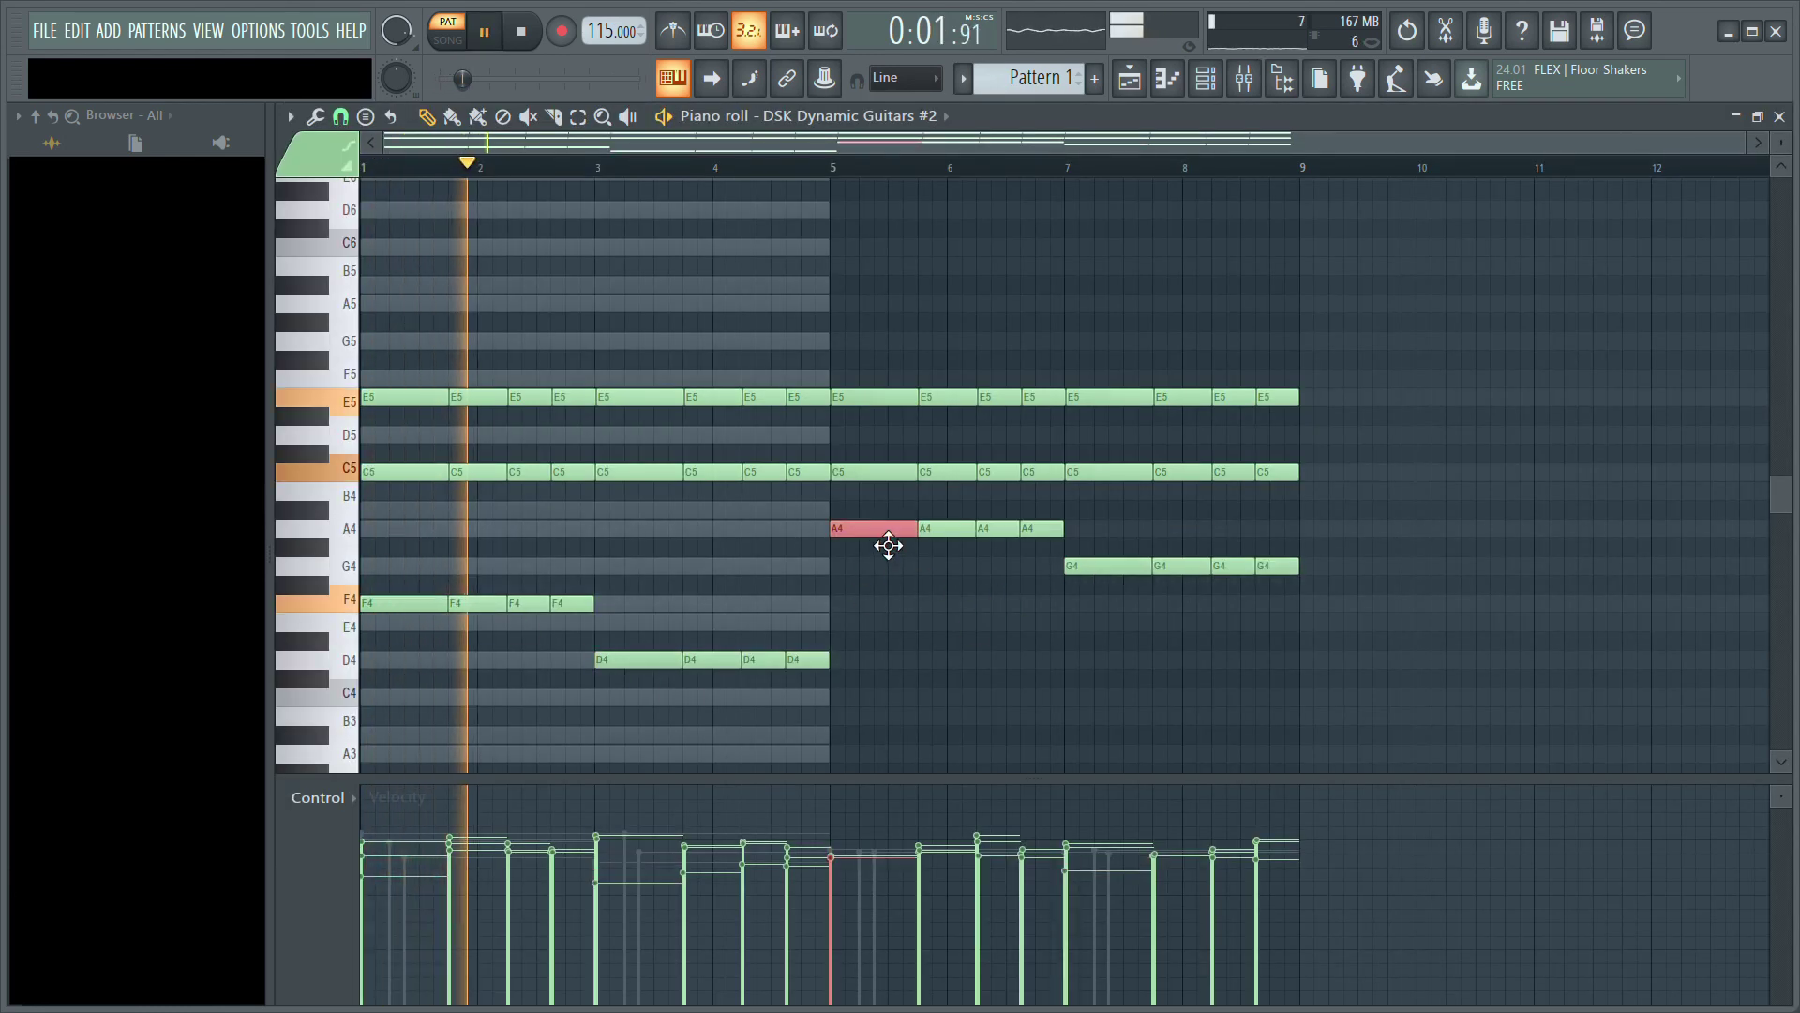
ctrl+click(922, 644)
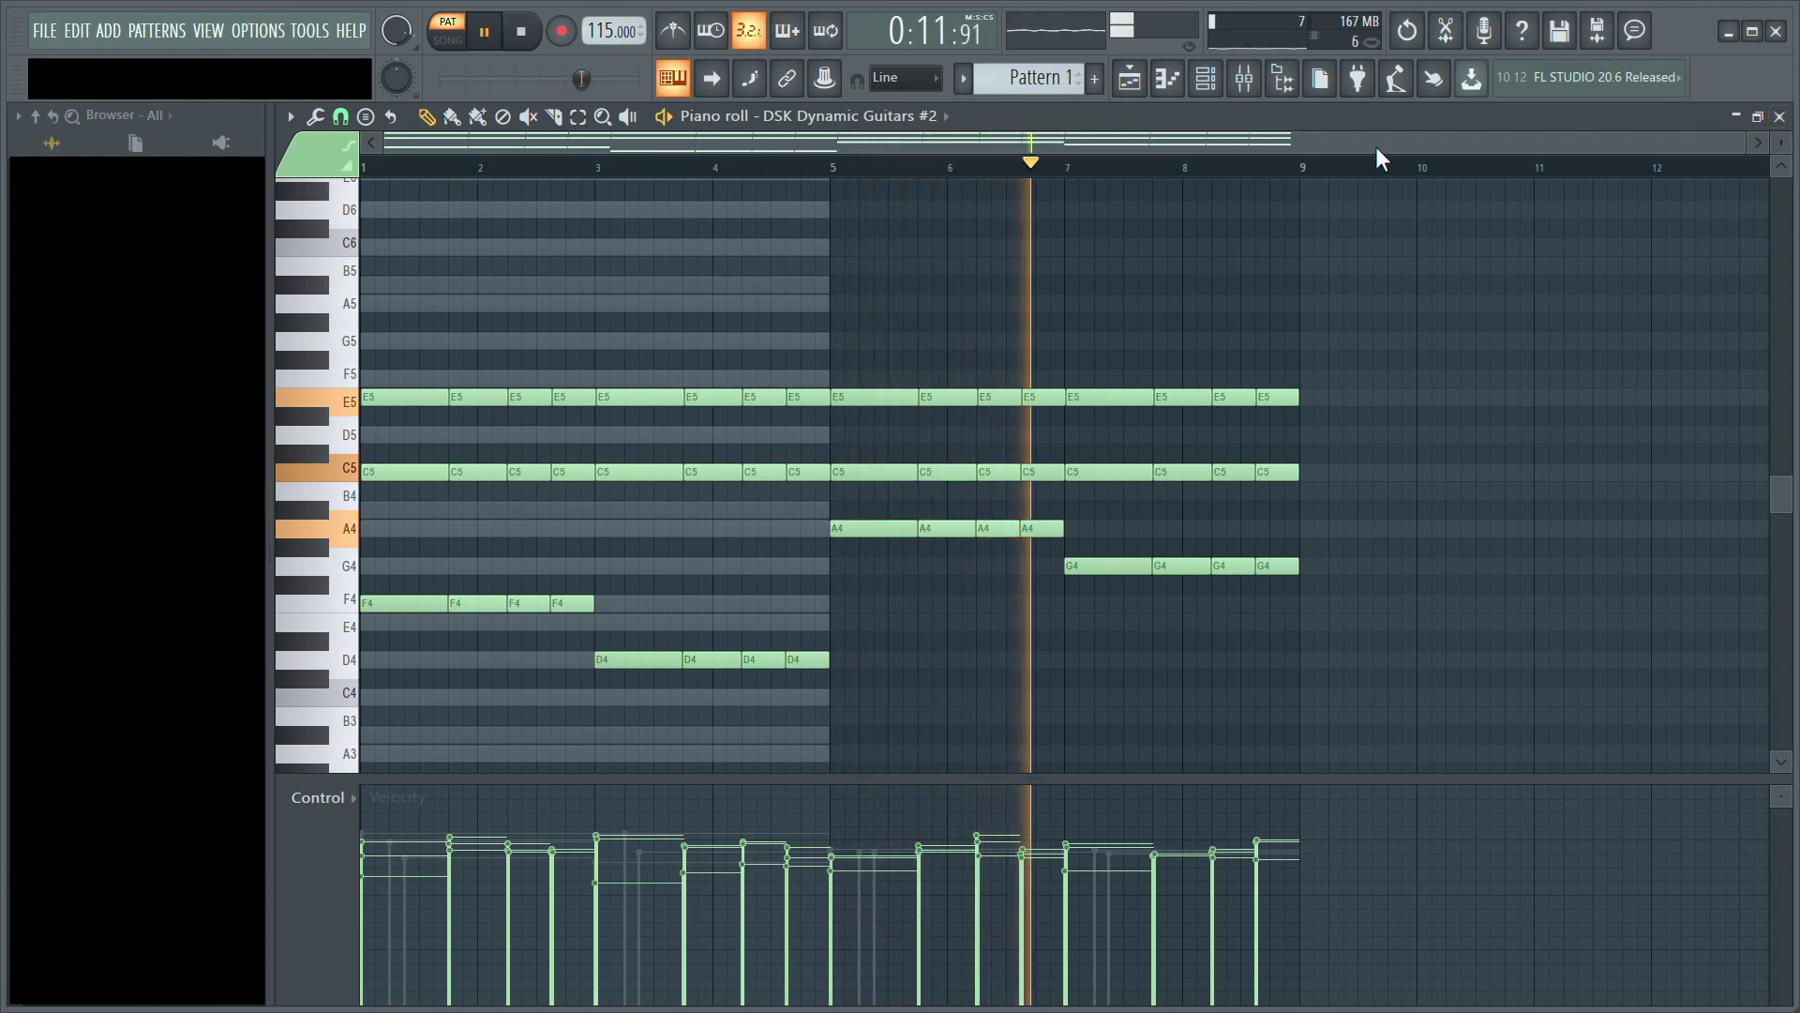
Step: Load the Trombones Sustain preset from the Essential Winds pack in FLEX
scroll(392, 185, up, 3)
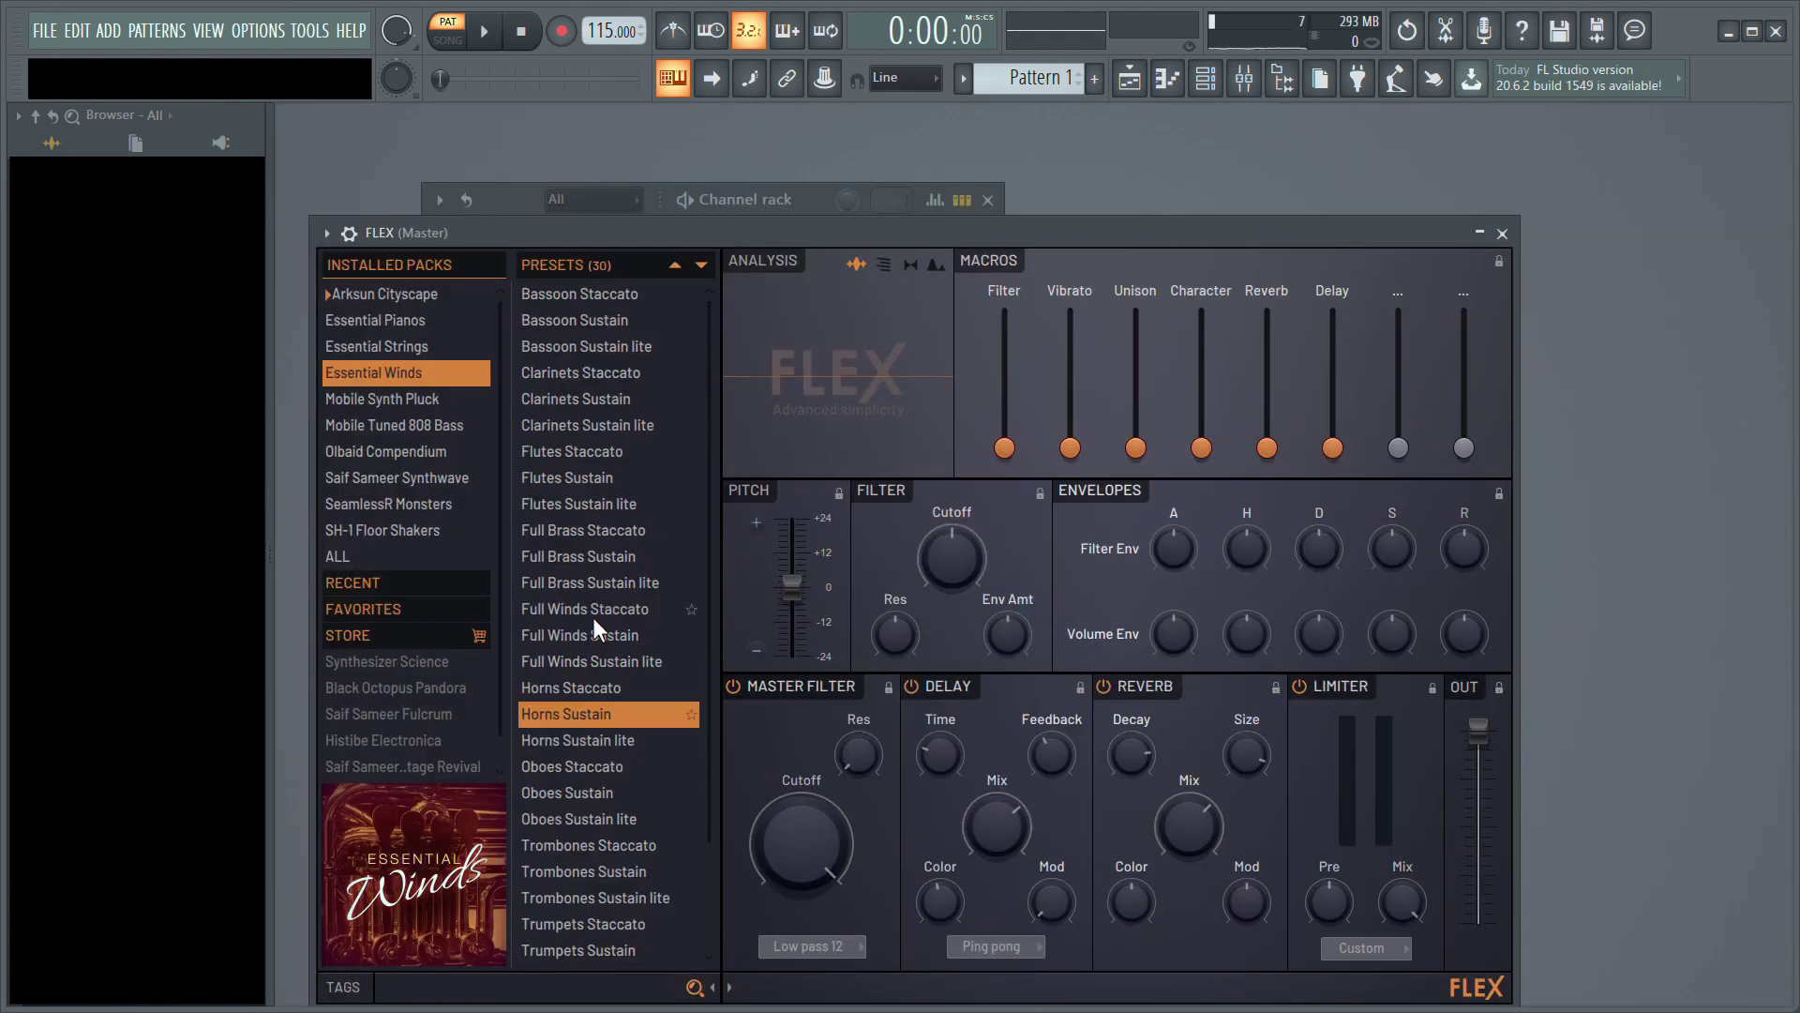
scroll(593, 657, down, 1)
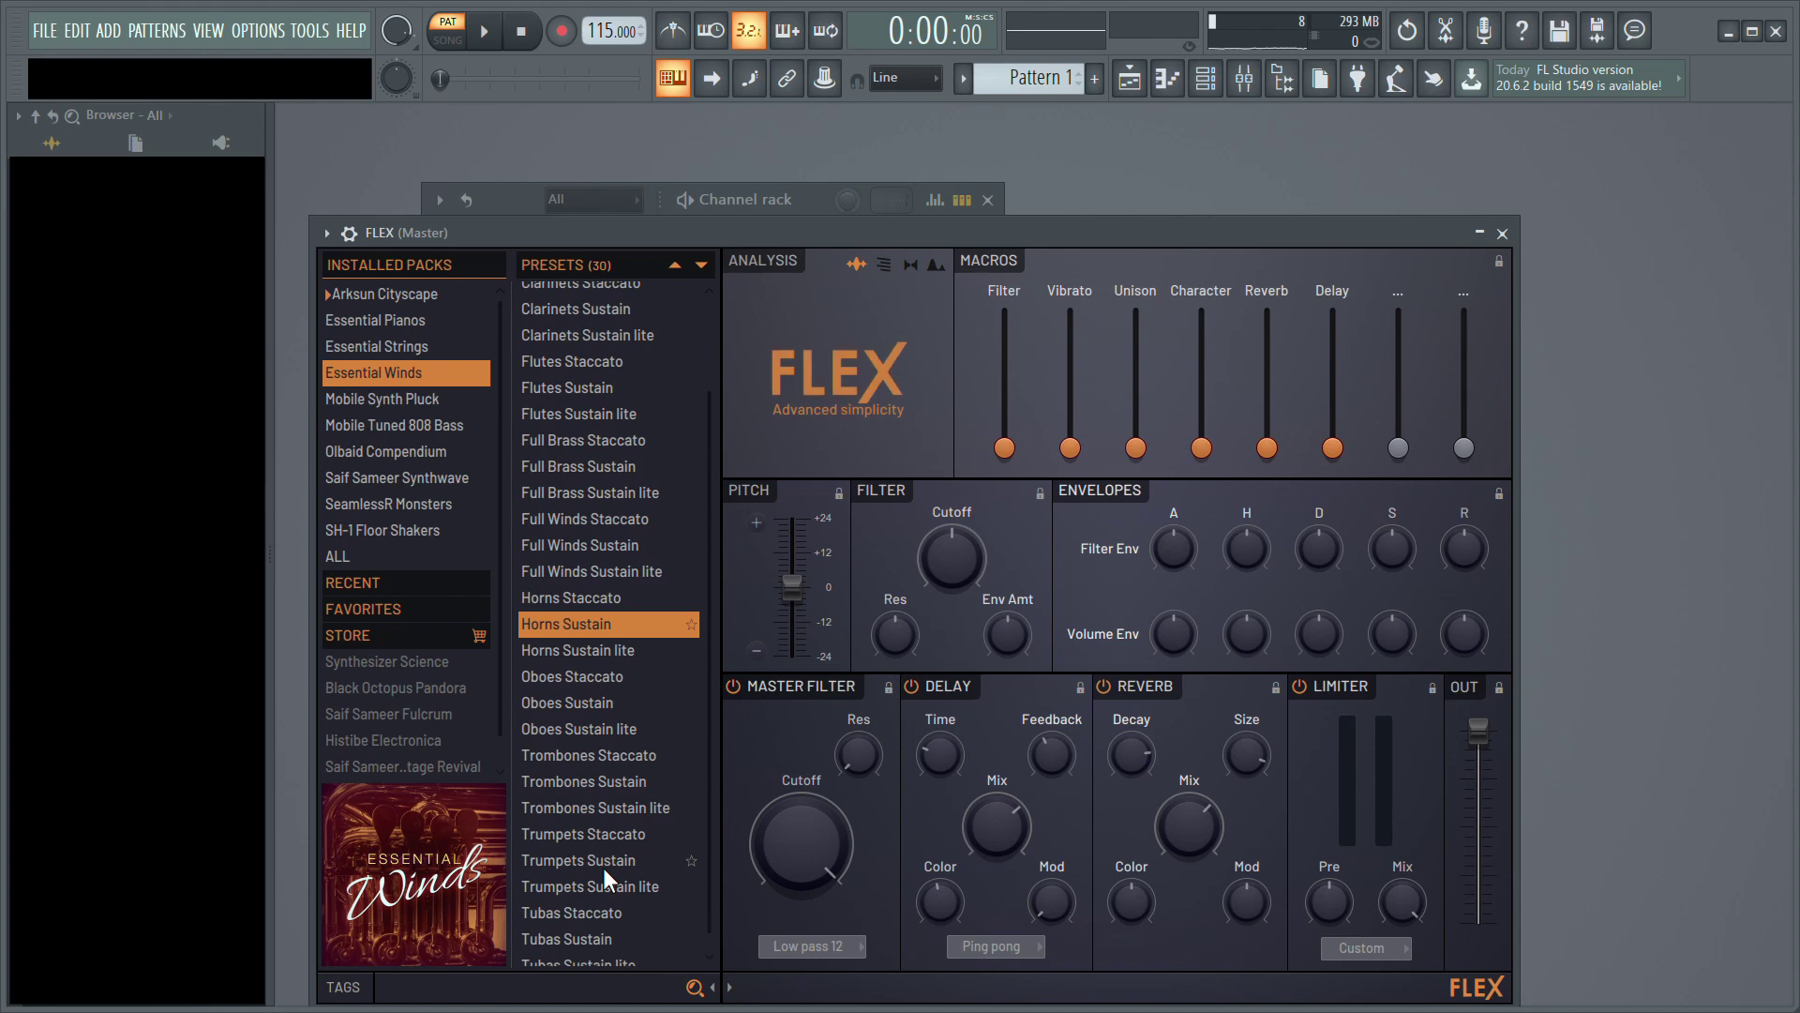
click(589, 789)
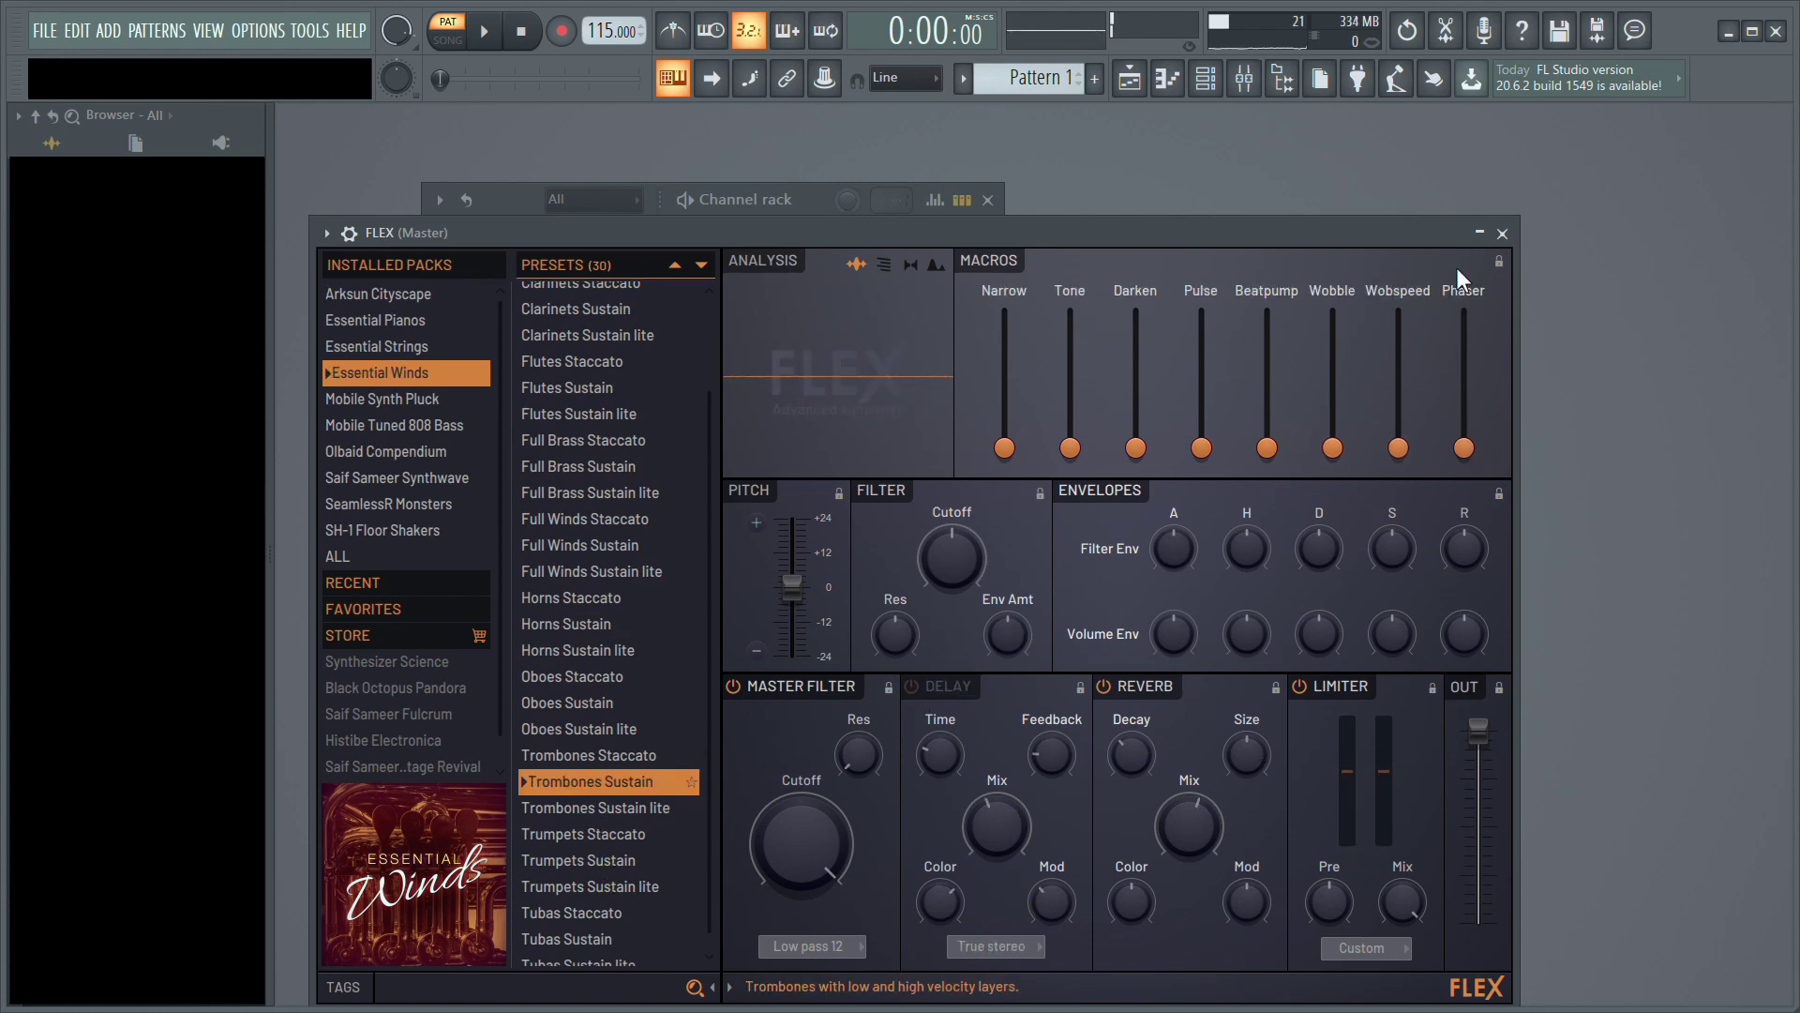
click(1503, 234)
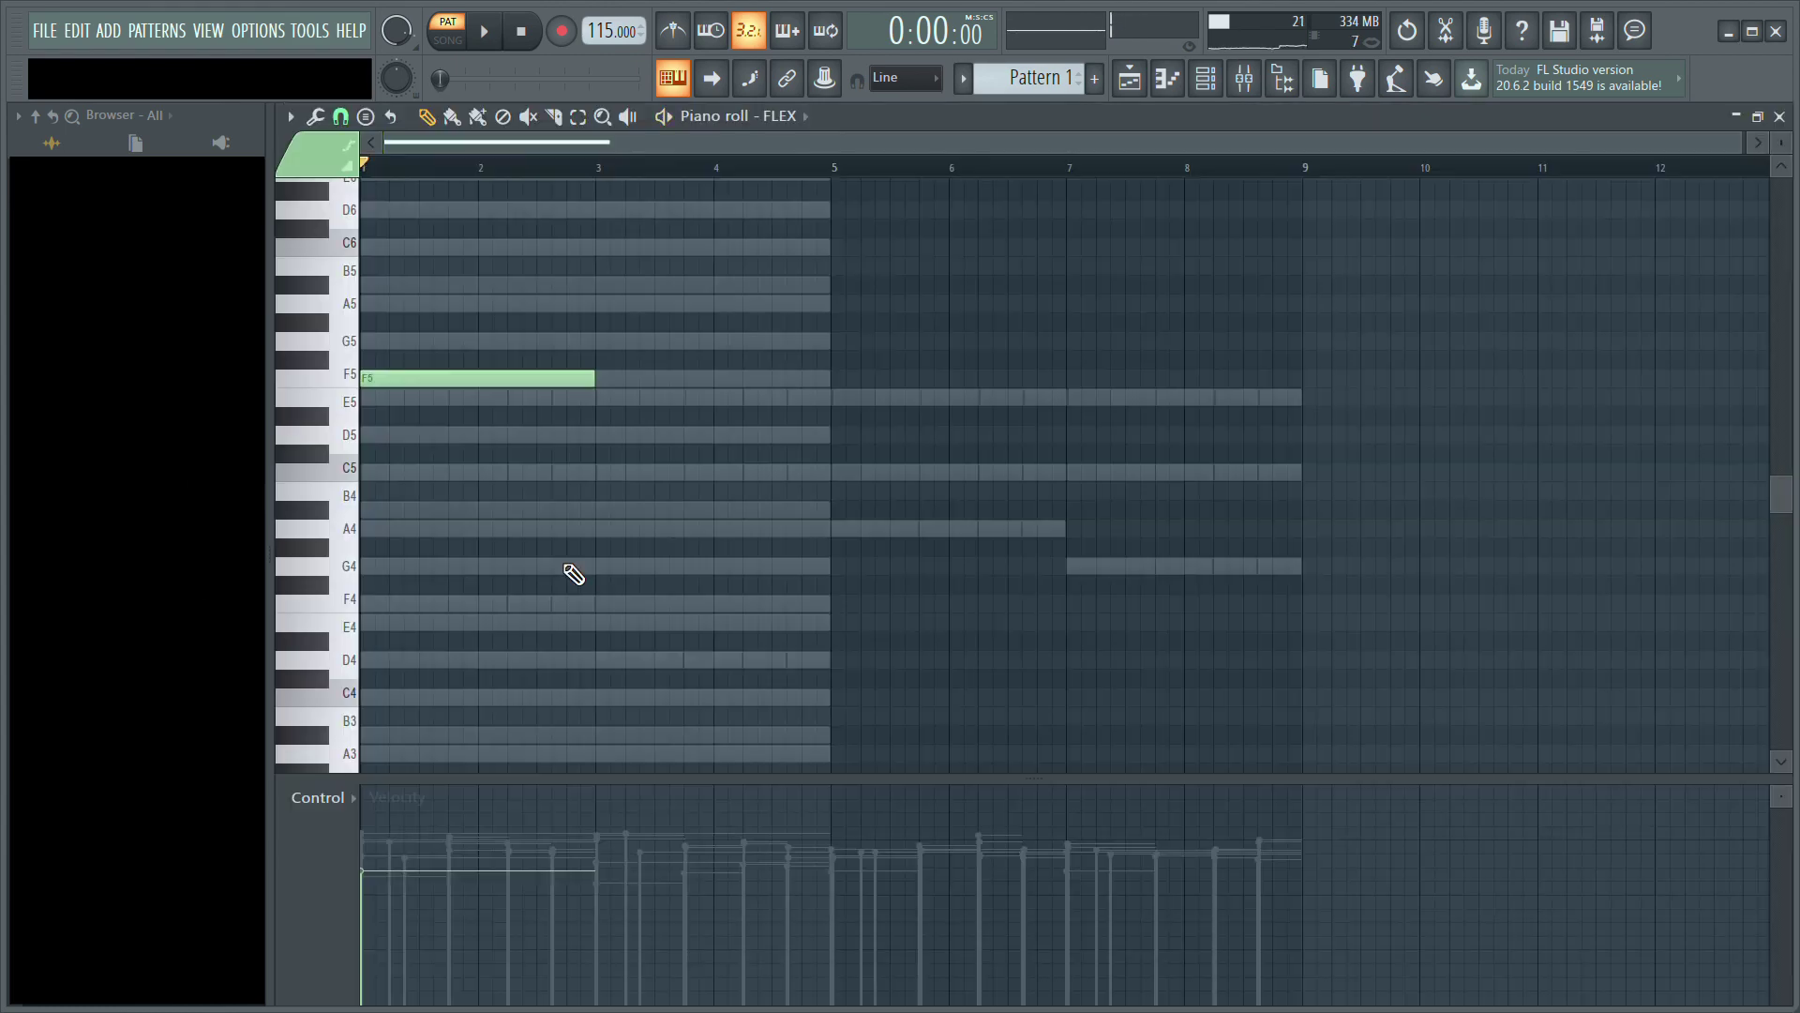
Step: Add two-bar FLEX notes after the opening F5: E5 at bar 3, C5 at bar 5 and E5 at bar 7
key(space)
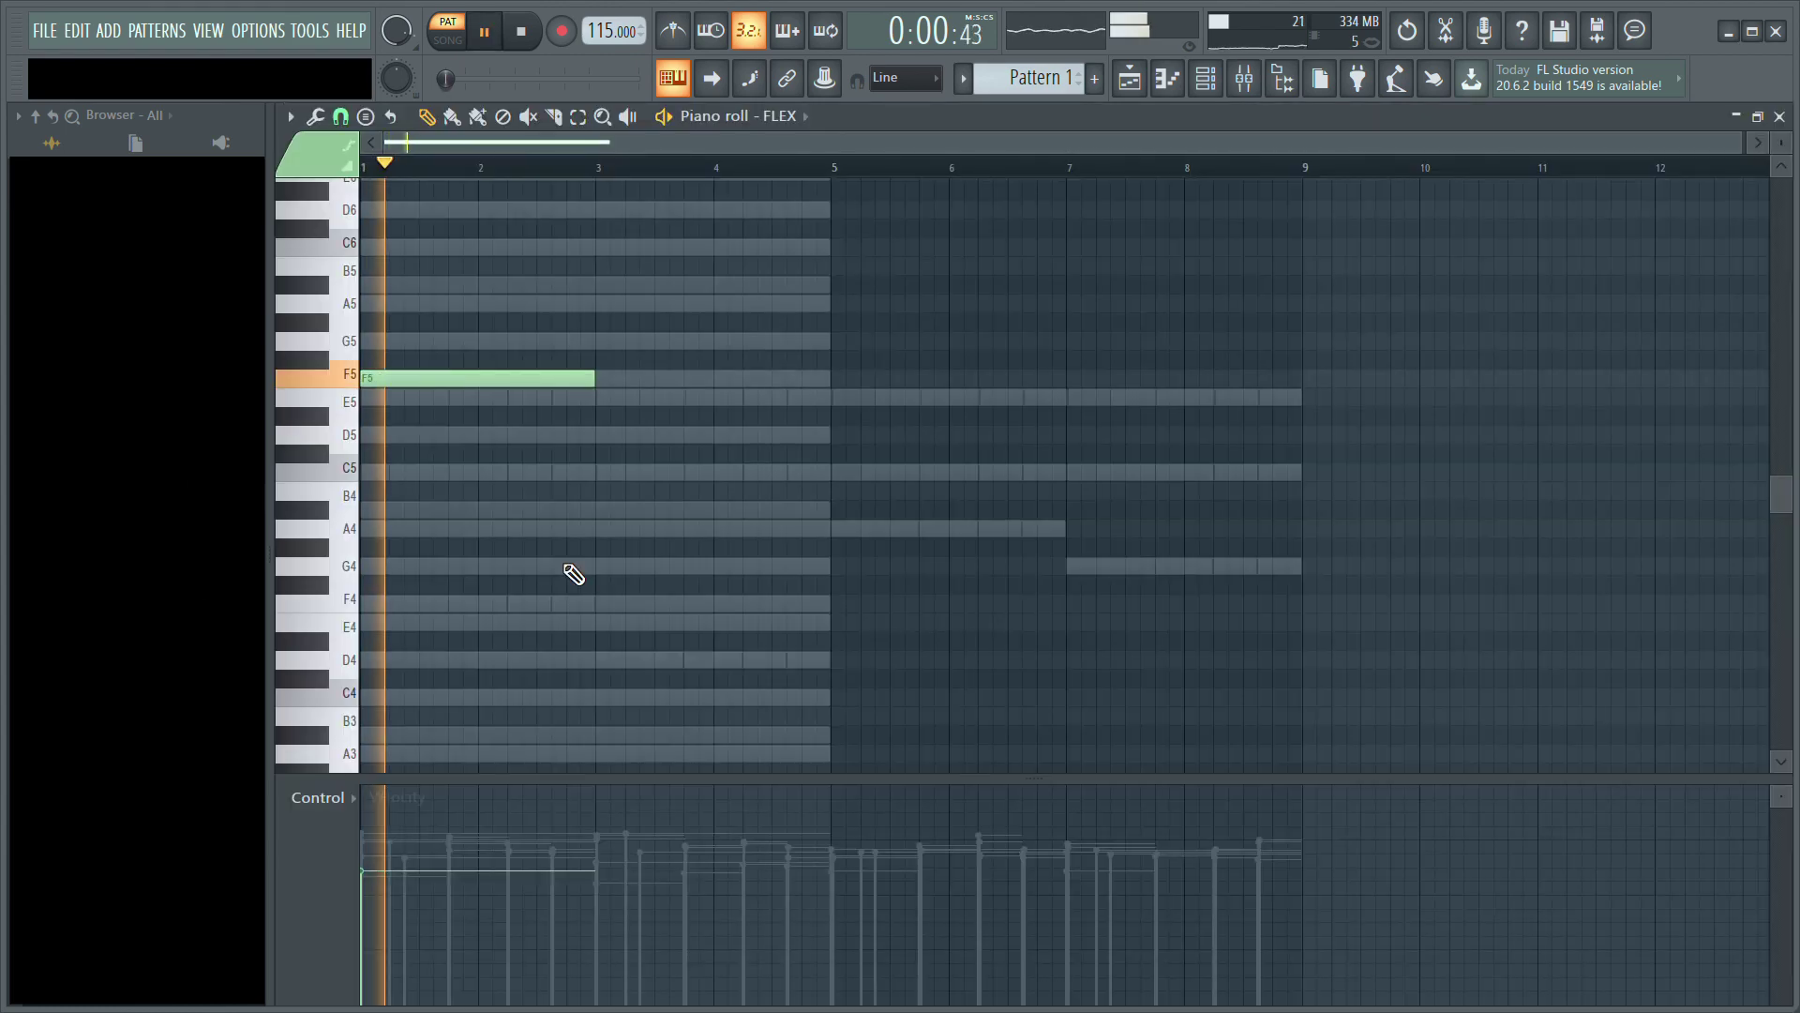
scroll(631, 473, up, 3)
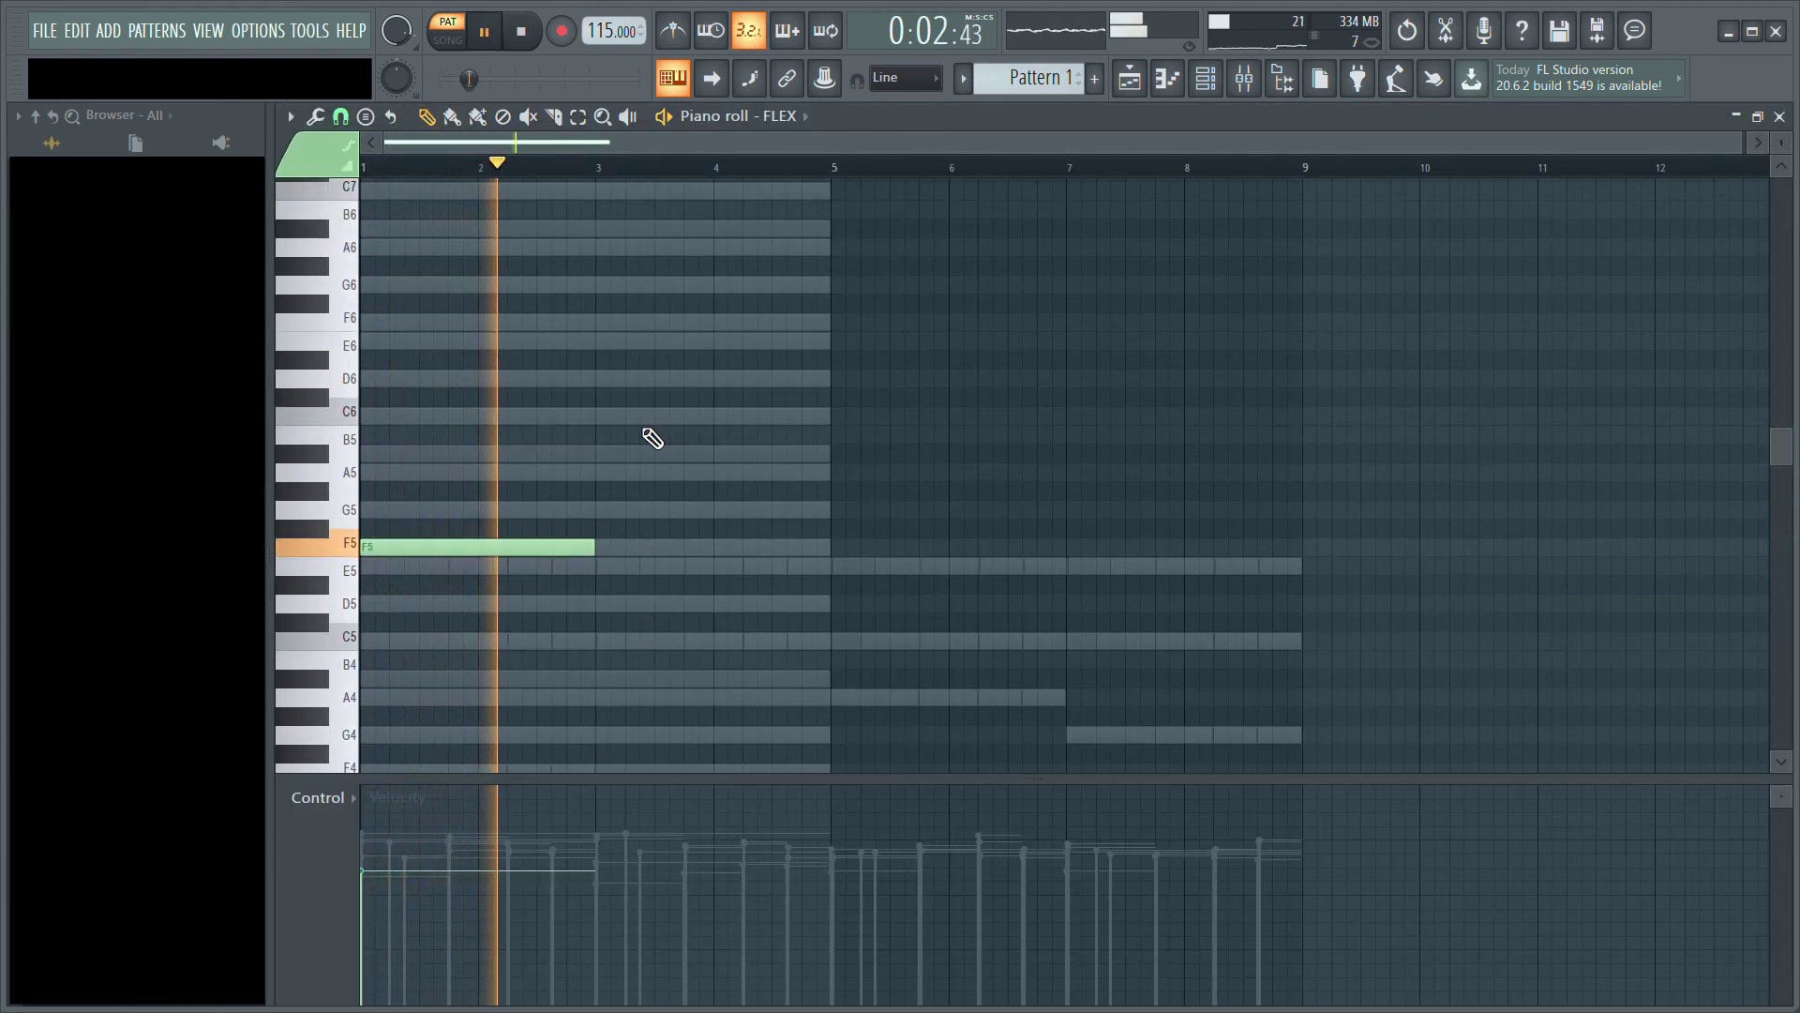
click(614, 566)
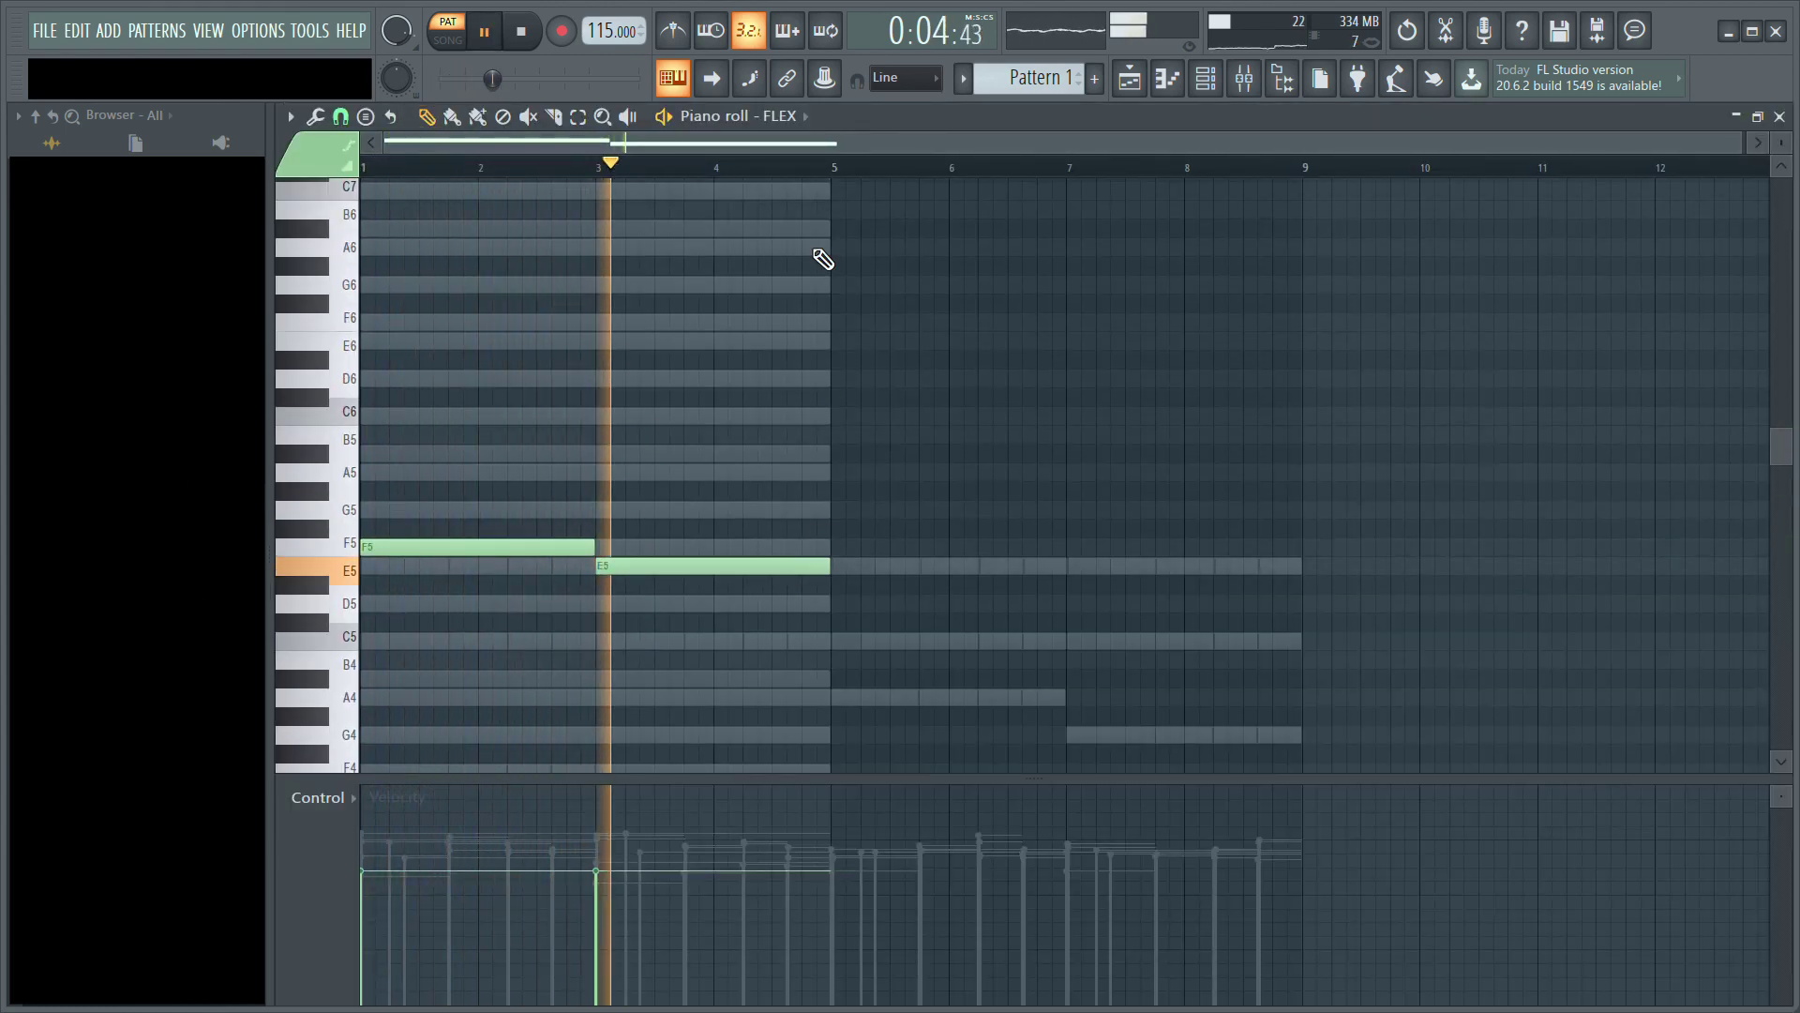
scroll(901, 454, down, 2)
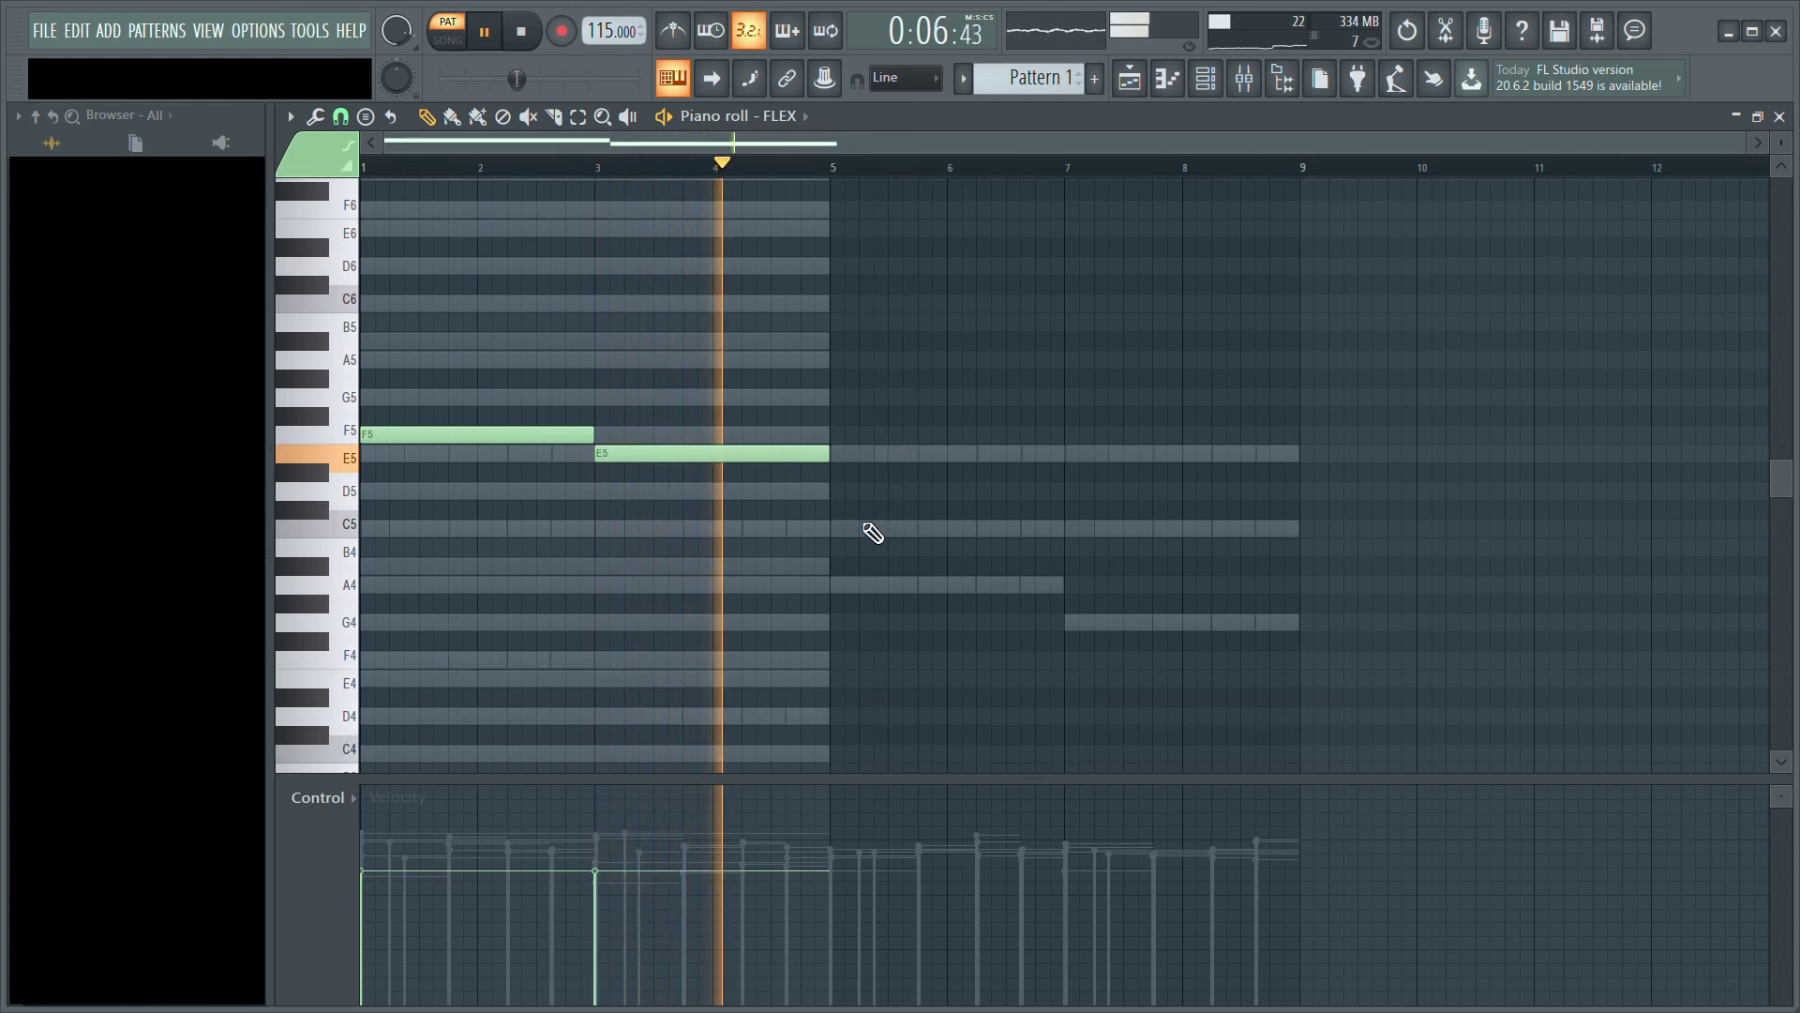
click(858, 530)
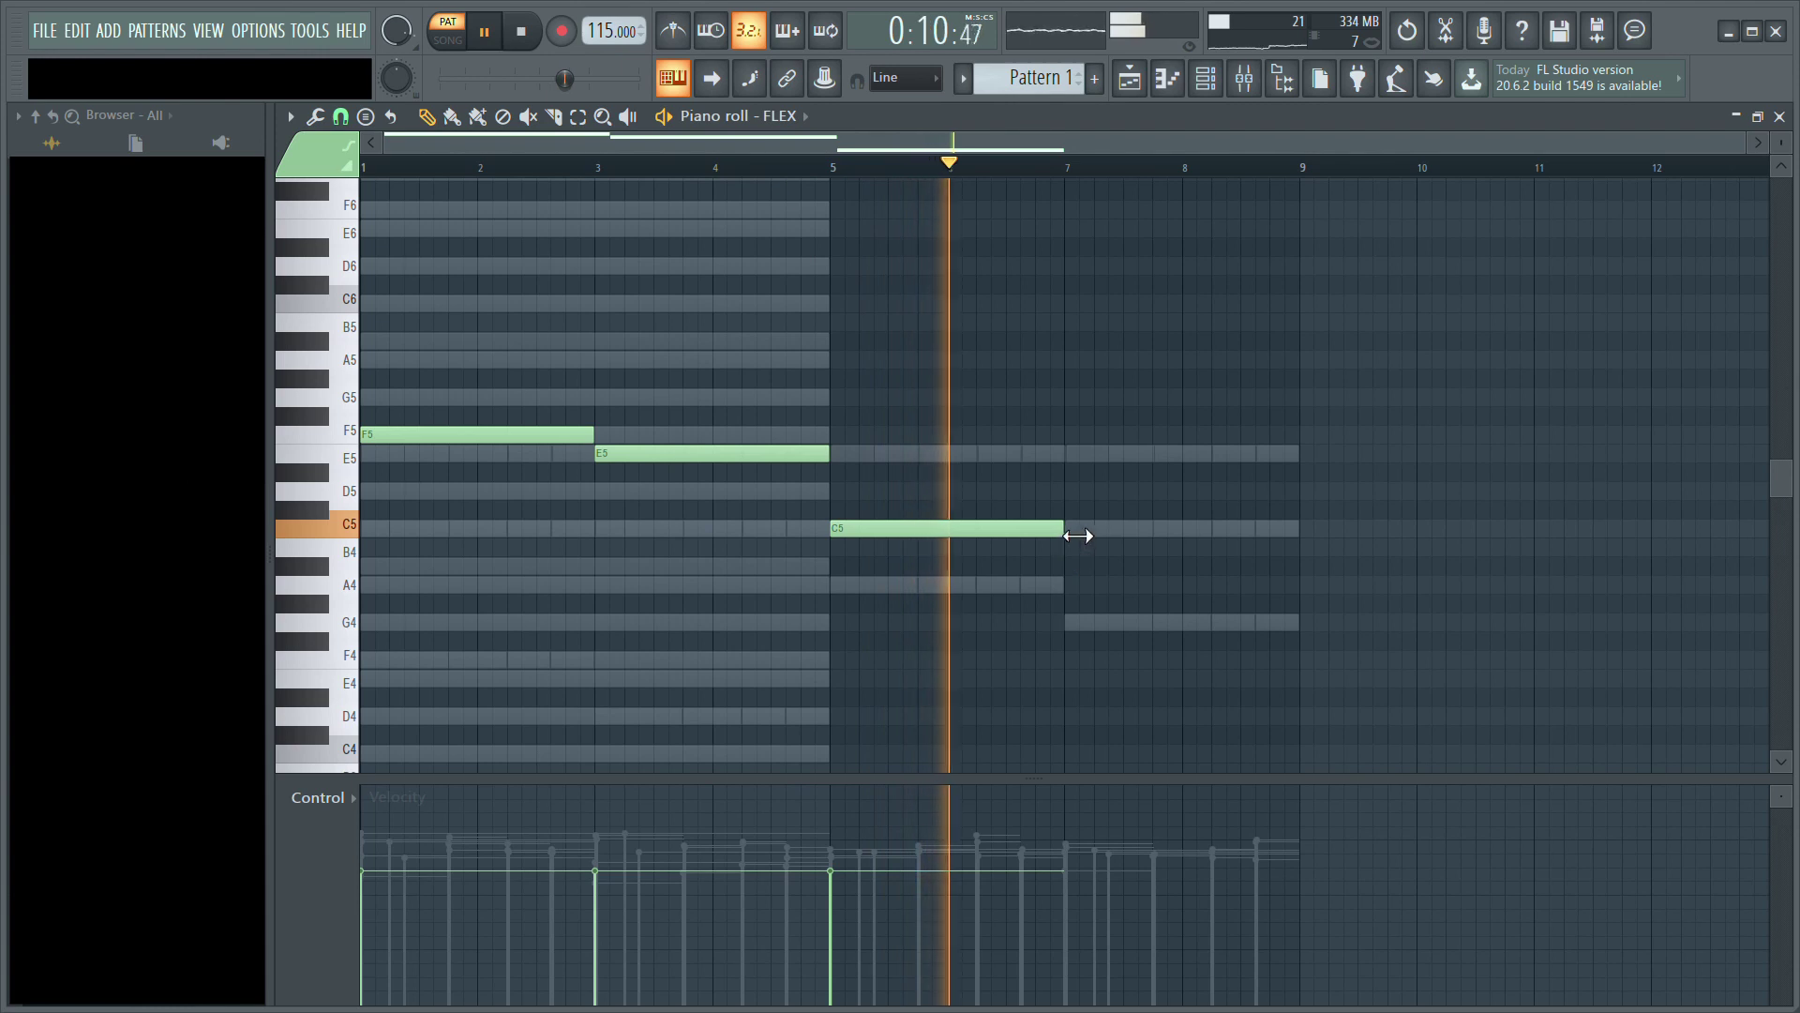
click(1088, 453)
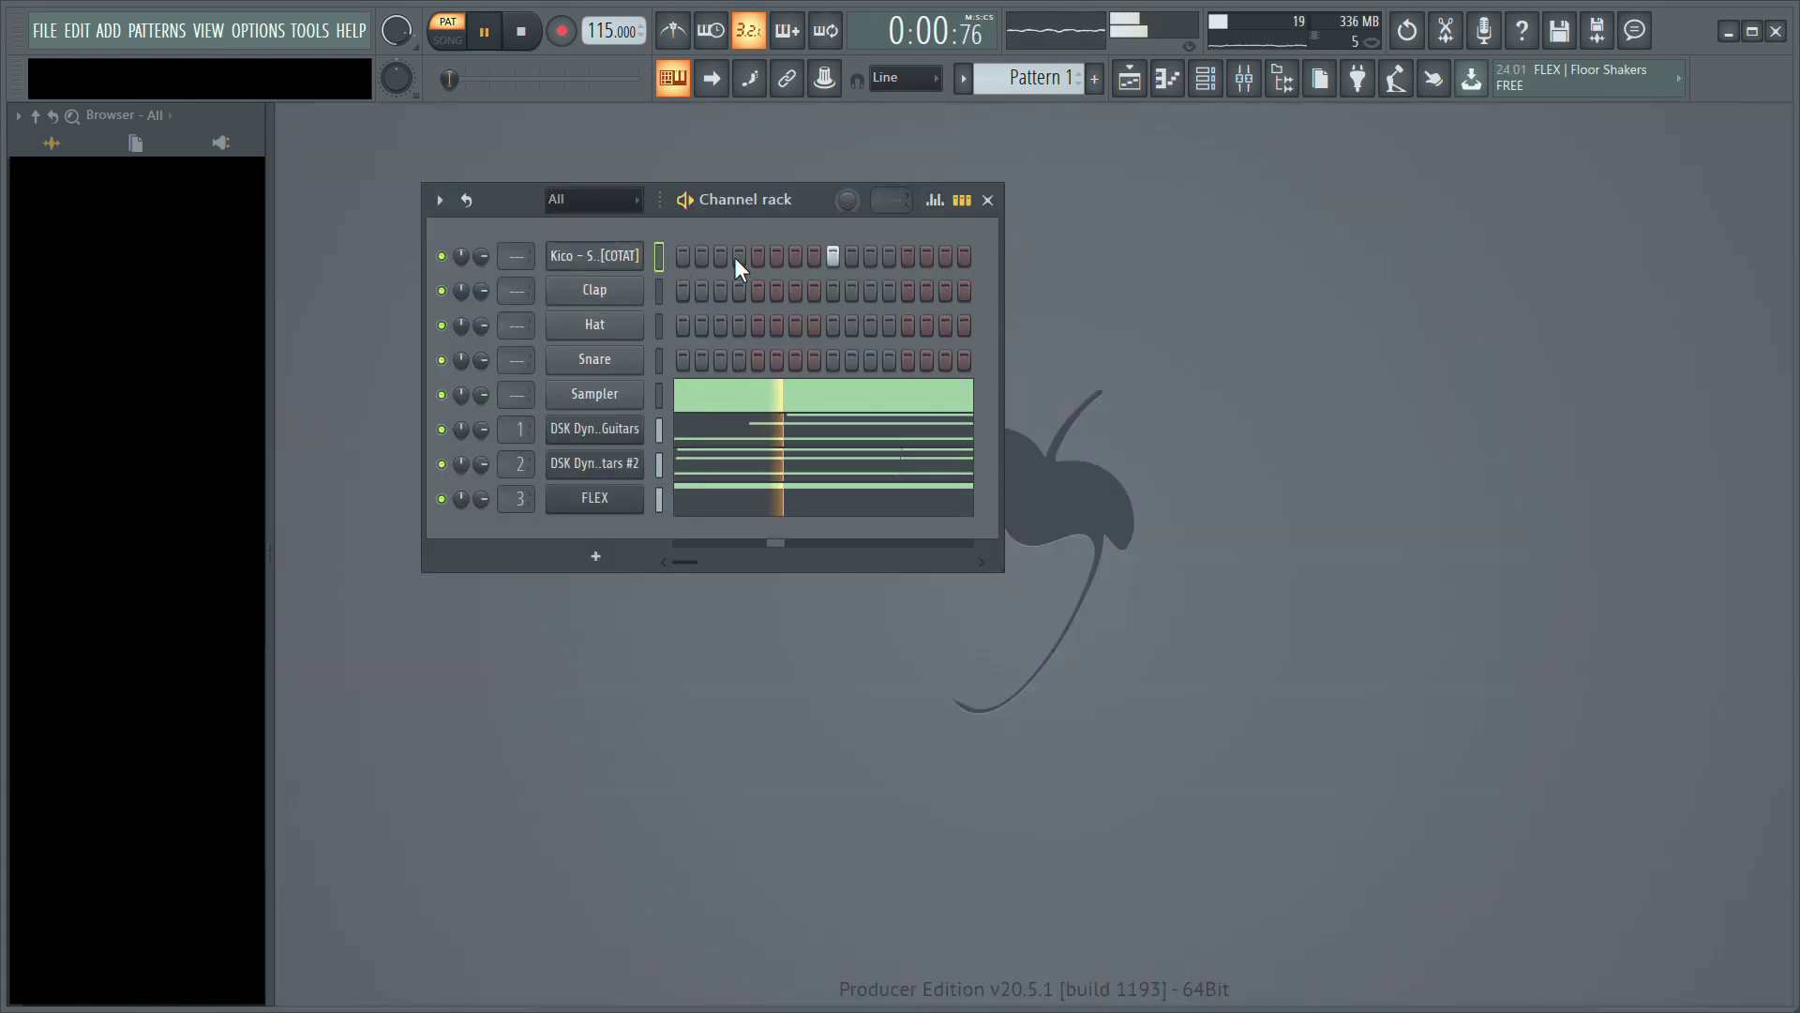
Step: Duplicate the Kico snap's one-bar C5 hit seven times so it repeats through all eight bars
key(F7)
key(space)
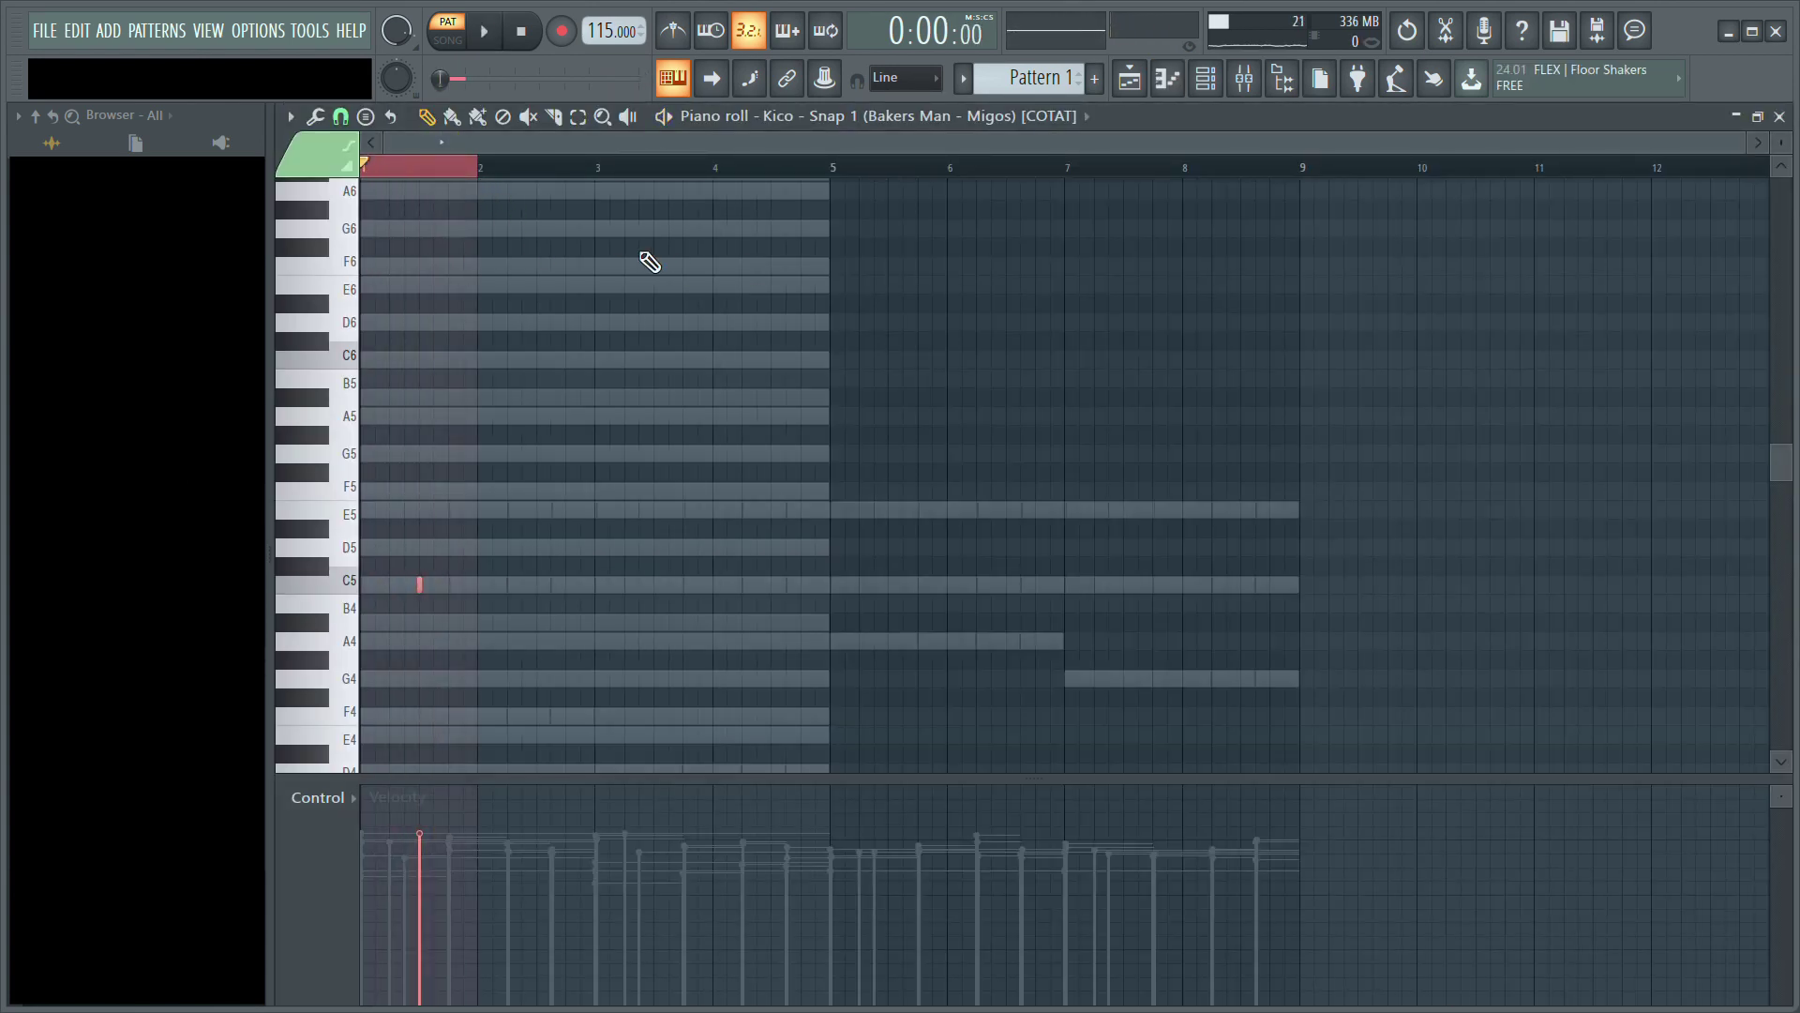
key(ctrl+b)
key(ctrl+b)
key(ctrl+b)
key(ctrl+b)
key(ctrl+b)
key(ctrl+b)
key(ctrl+b)
ctrl+click(1246, 163)
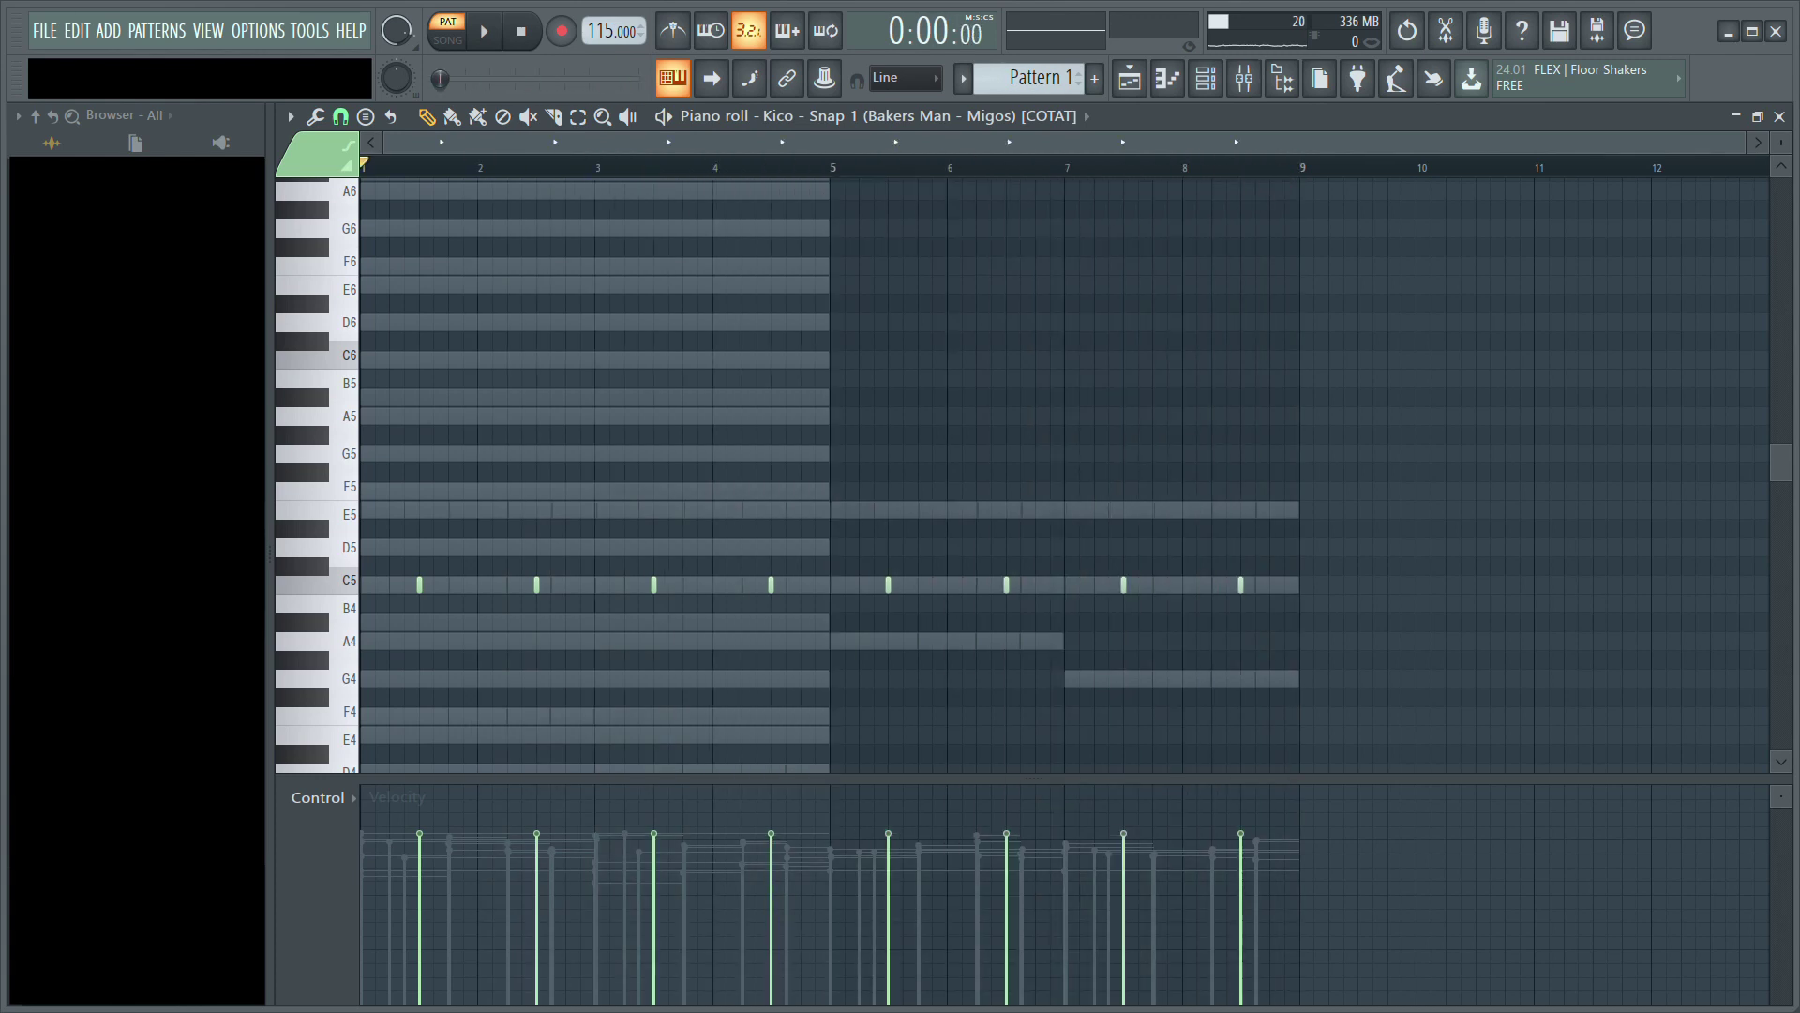
Step: Play the pattern and lower the volume of the BOOMIN HAT 3 channel
key(space)
key(F7)
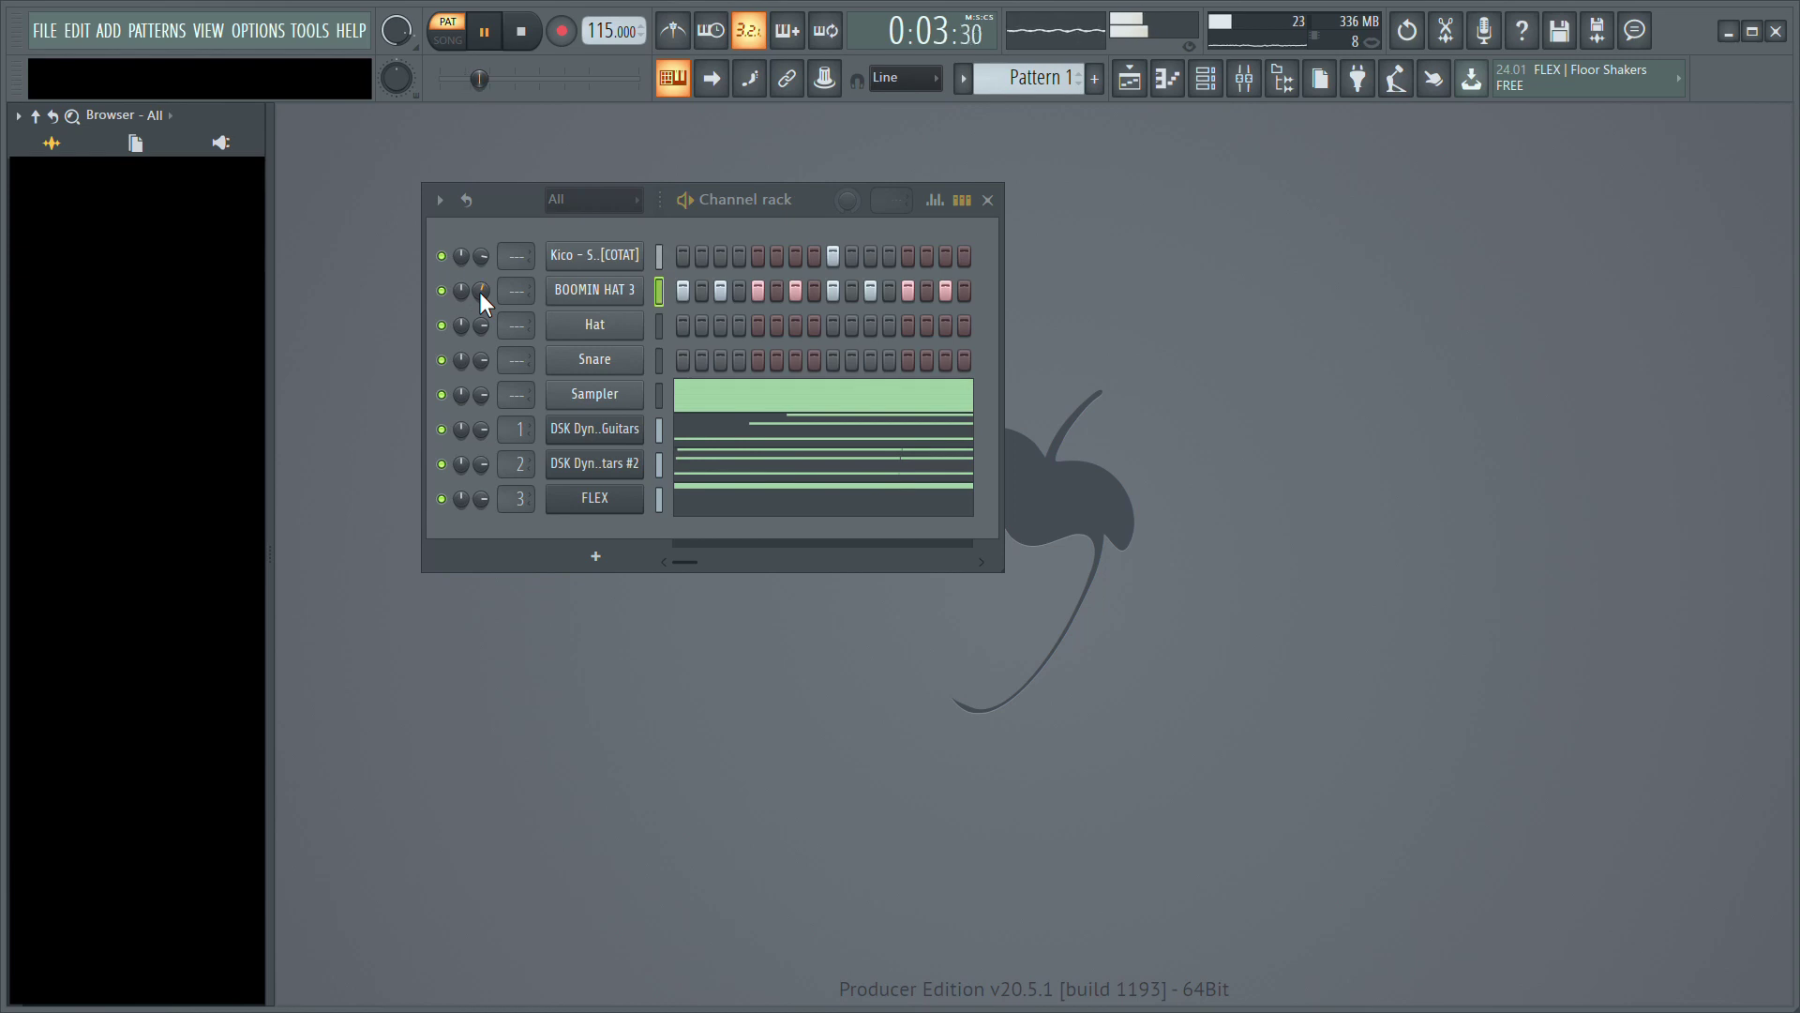
drag(480, 290, 480, 307)
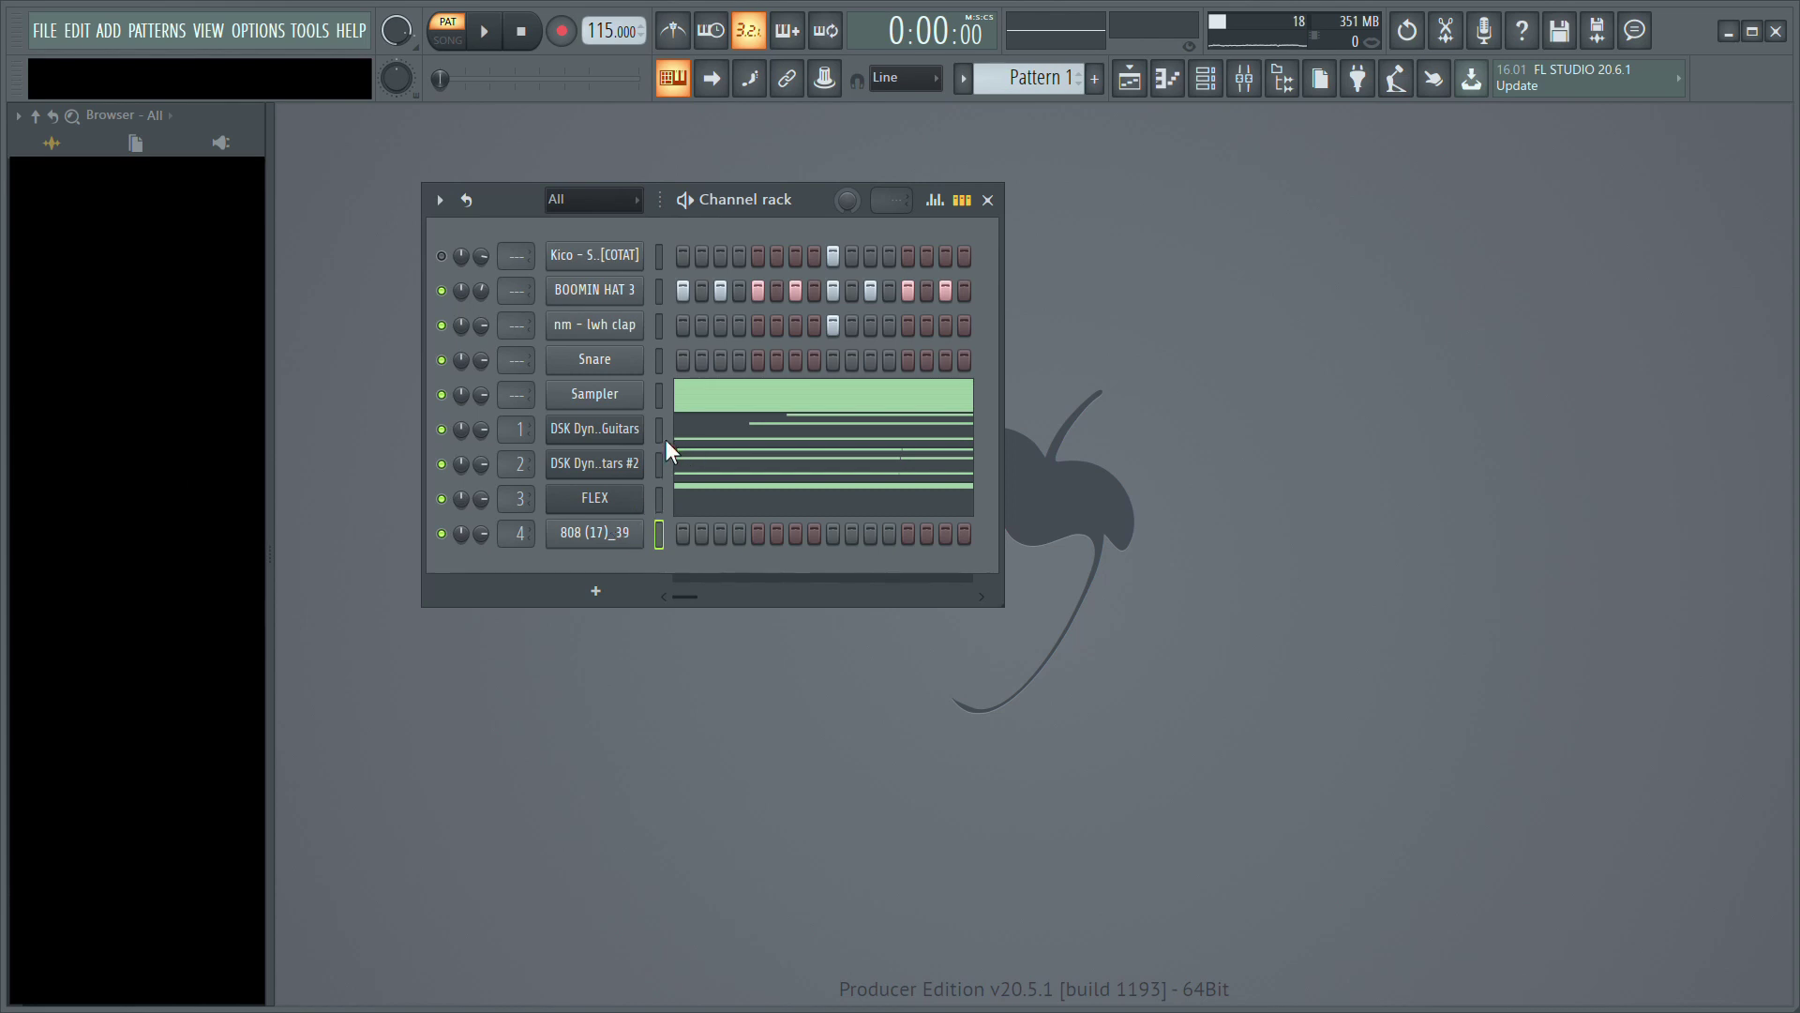
Step: Copy the first guitar's F4, D4, A4 and G4 bass notes into the 808 (17)_39 channel and raise them one octave
click(693, 447)
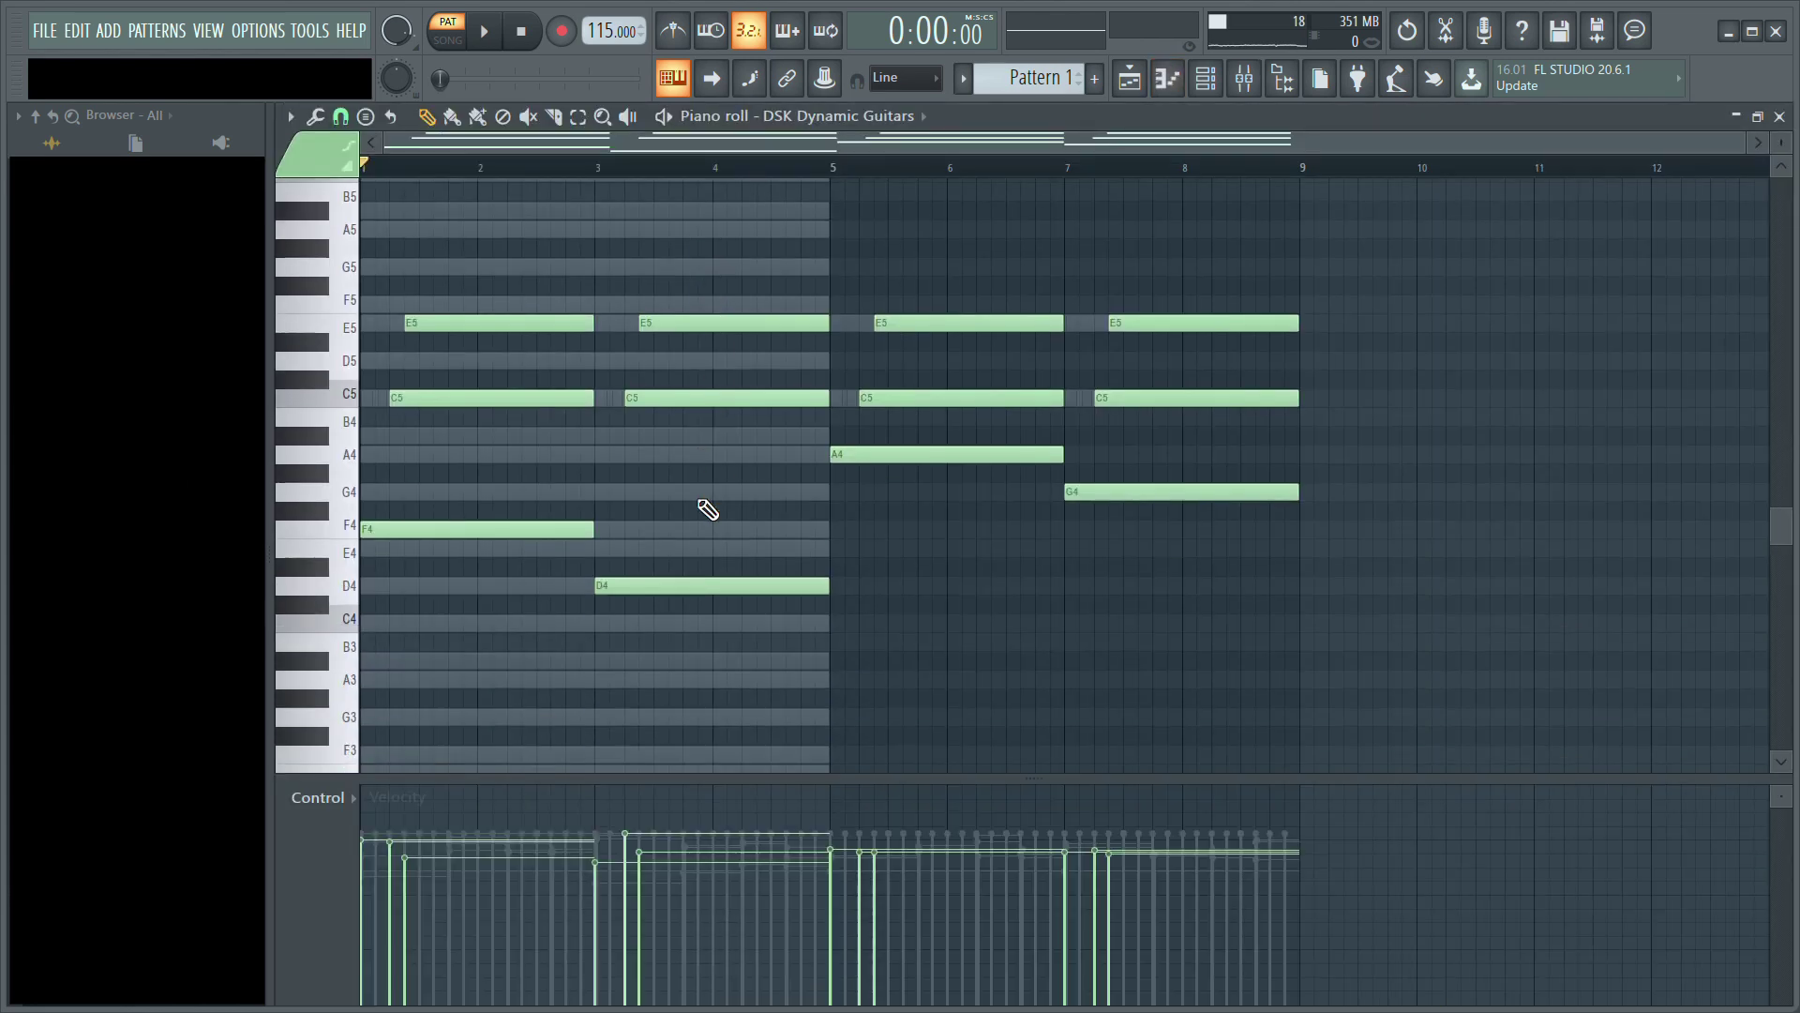
drag(474, 390, 1234, 735)
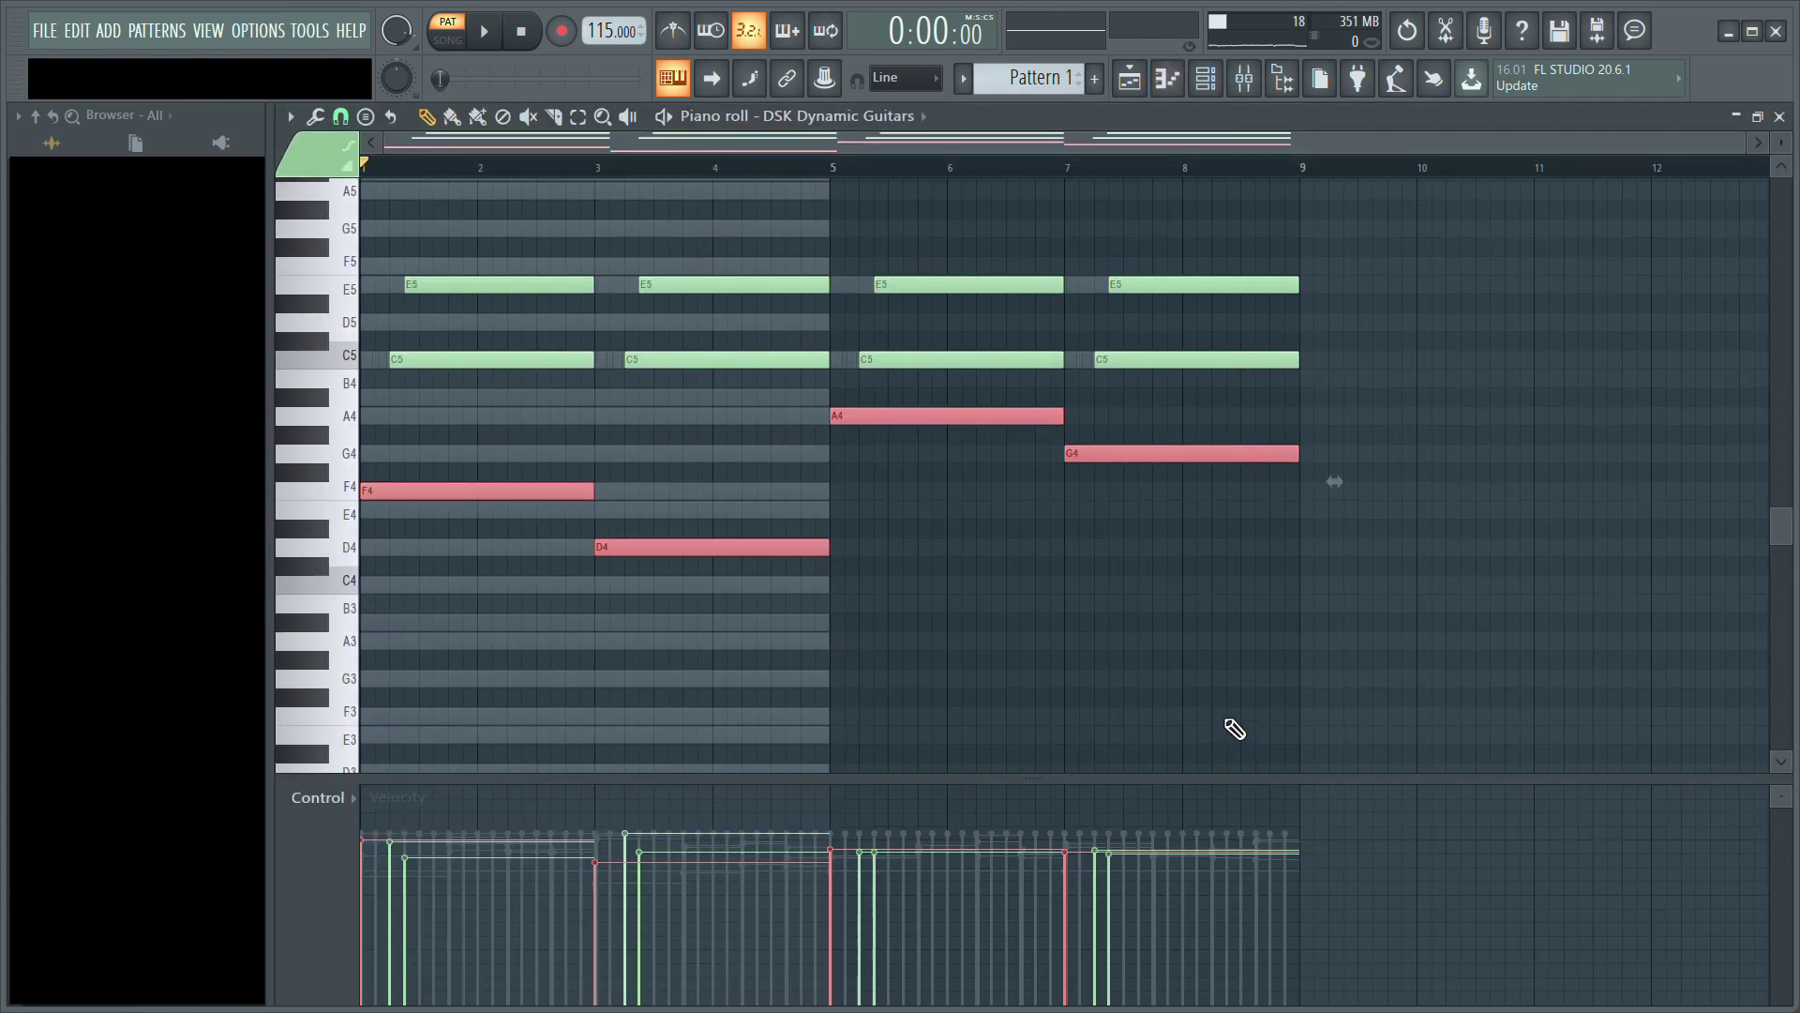
click(1779, 117)
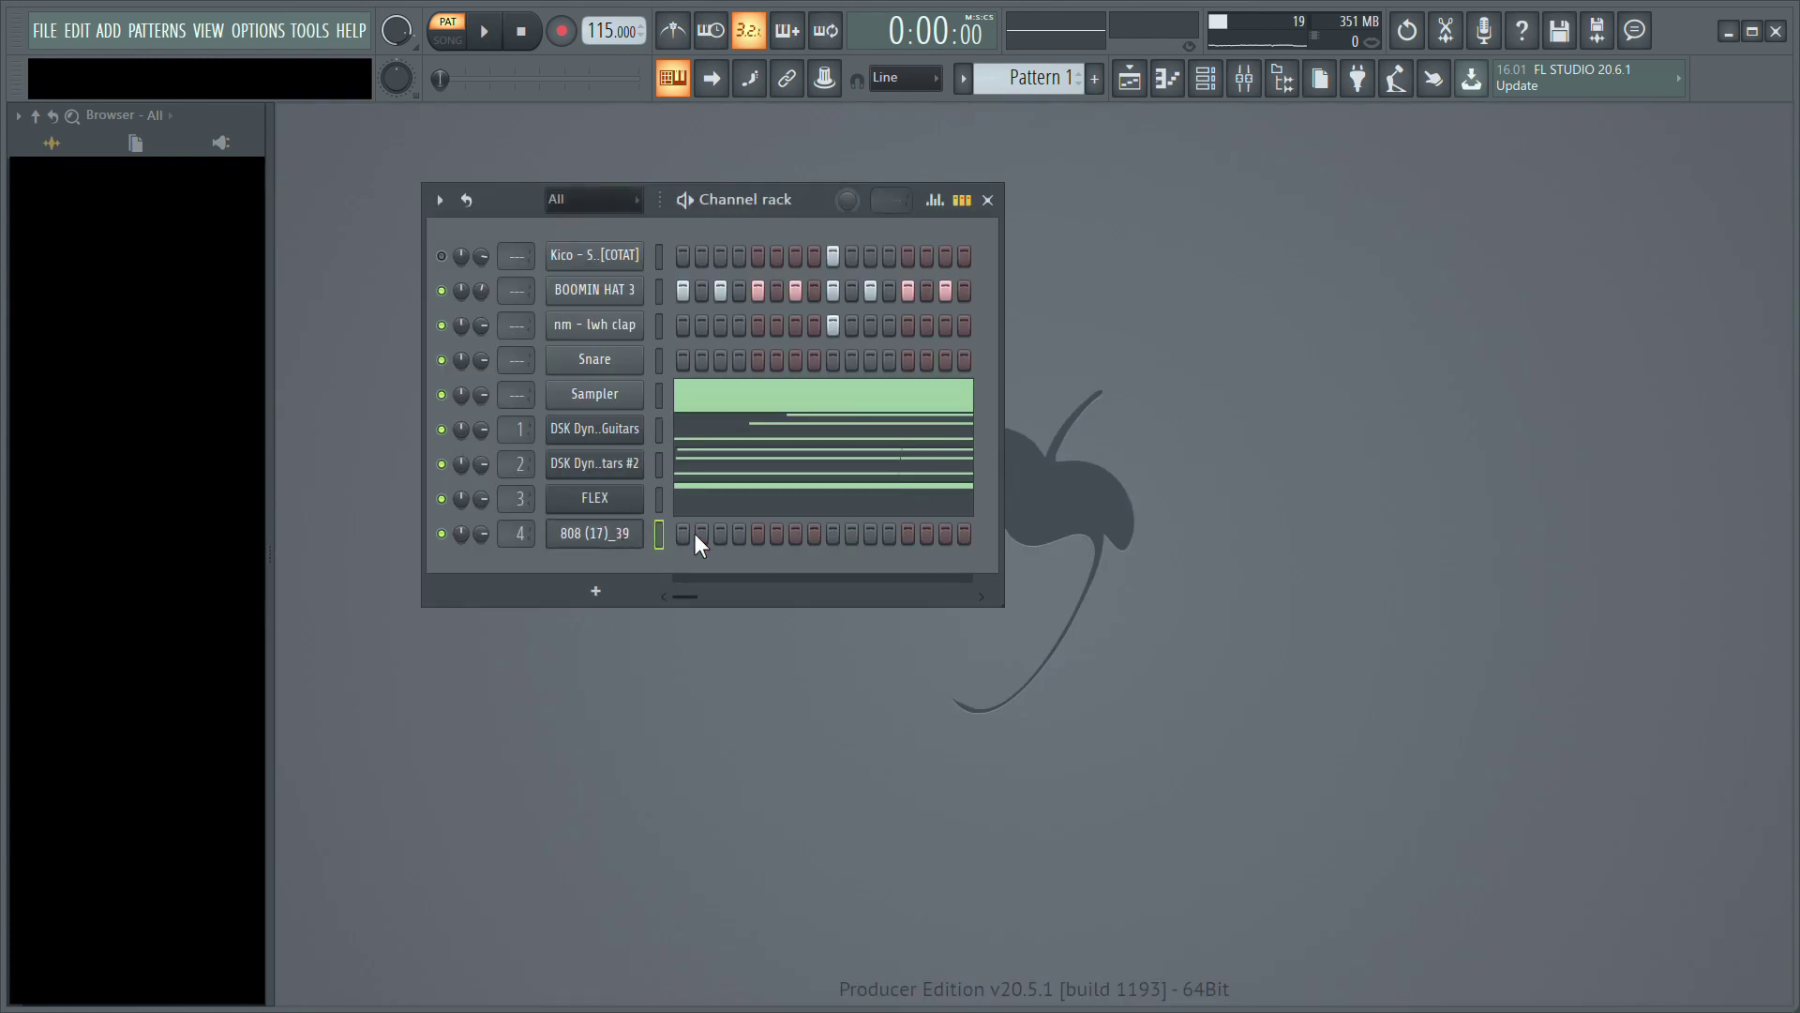
key(F7)
key(ctrl+v)
key(ctrl+Up)
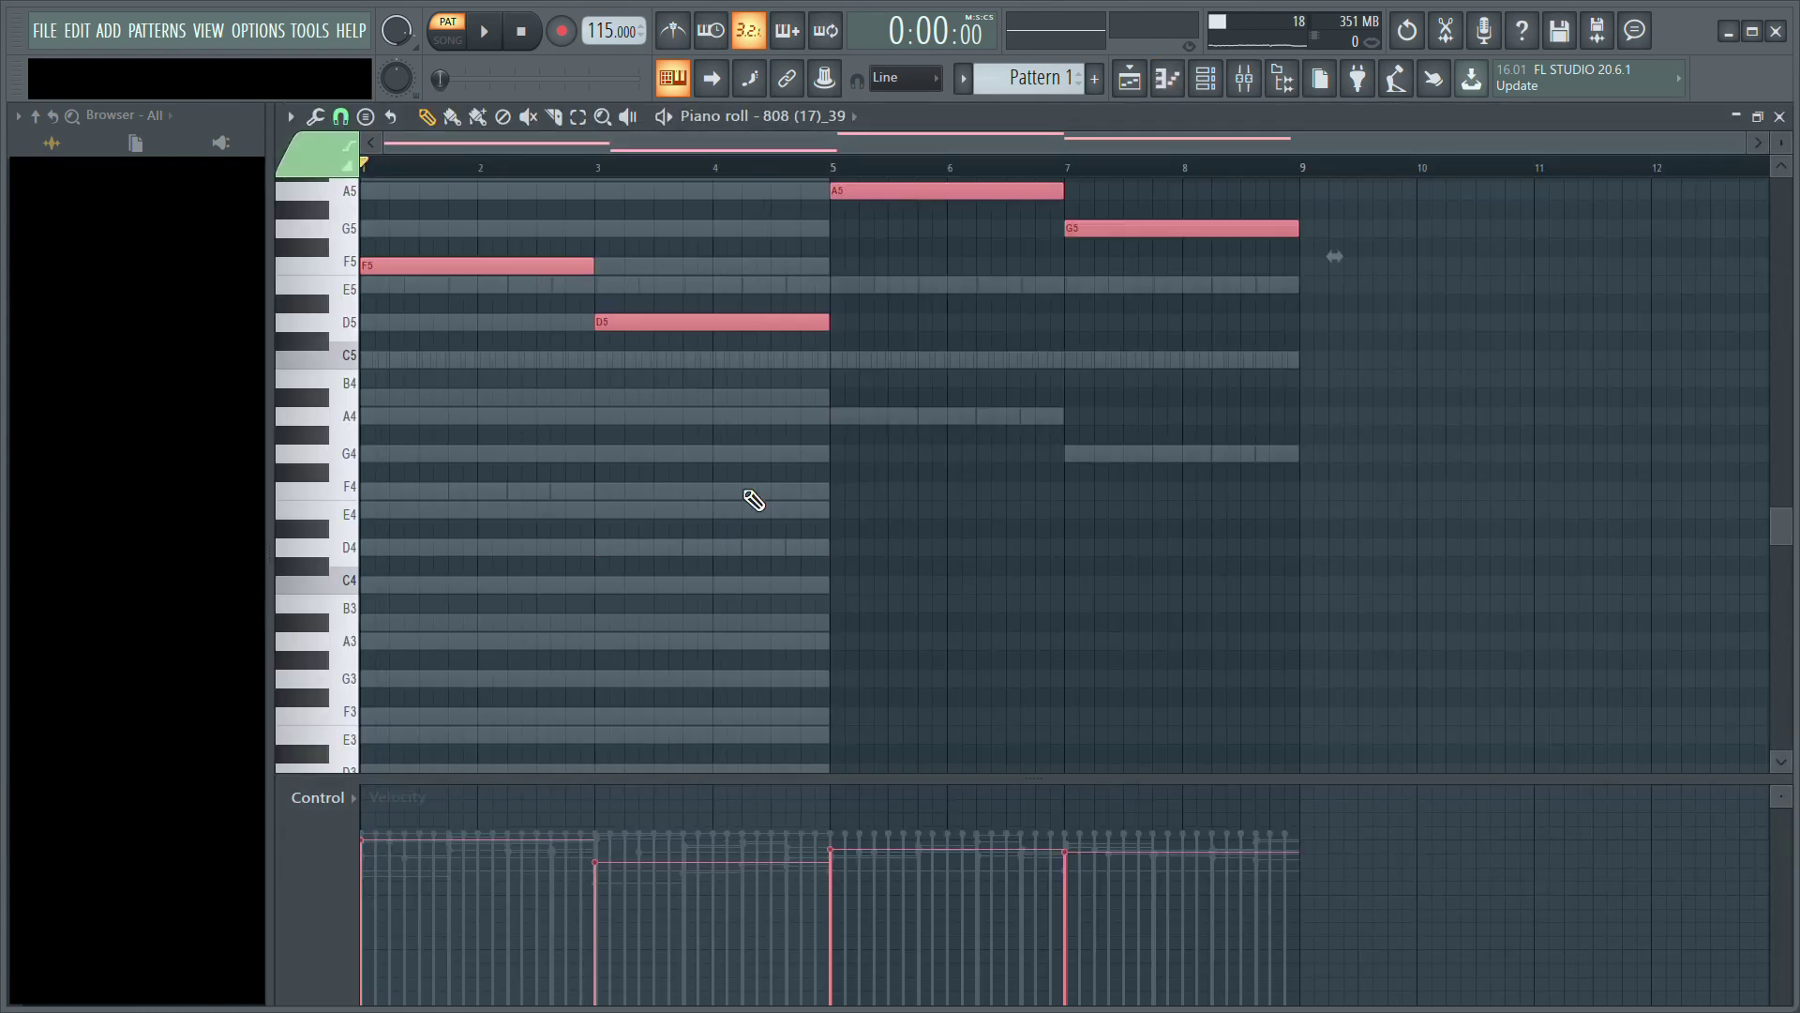
scroll(534, 334, up, 3)
Step: Raise the velocities of all four 808 notes to maximum
key(ctrl+d)
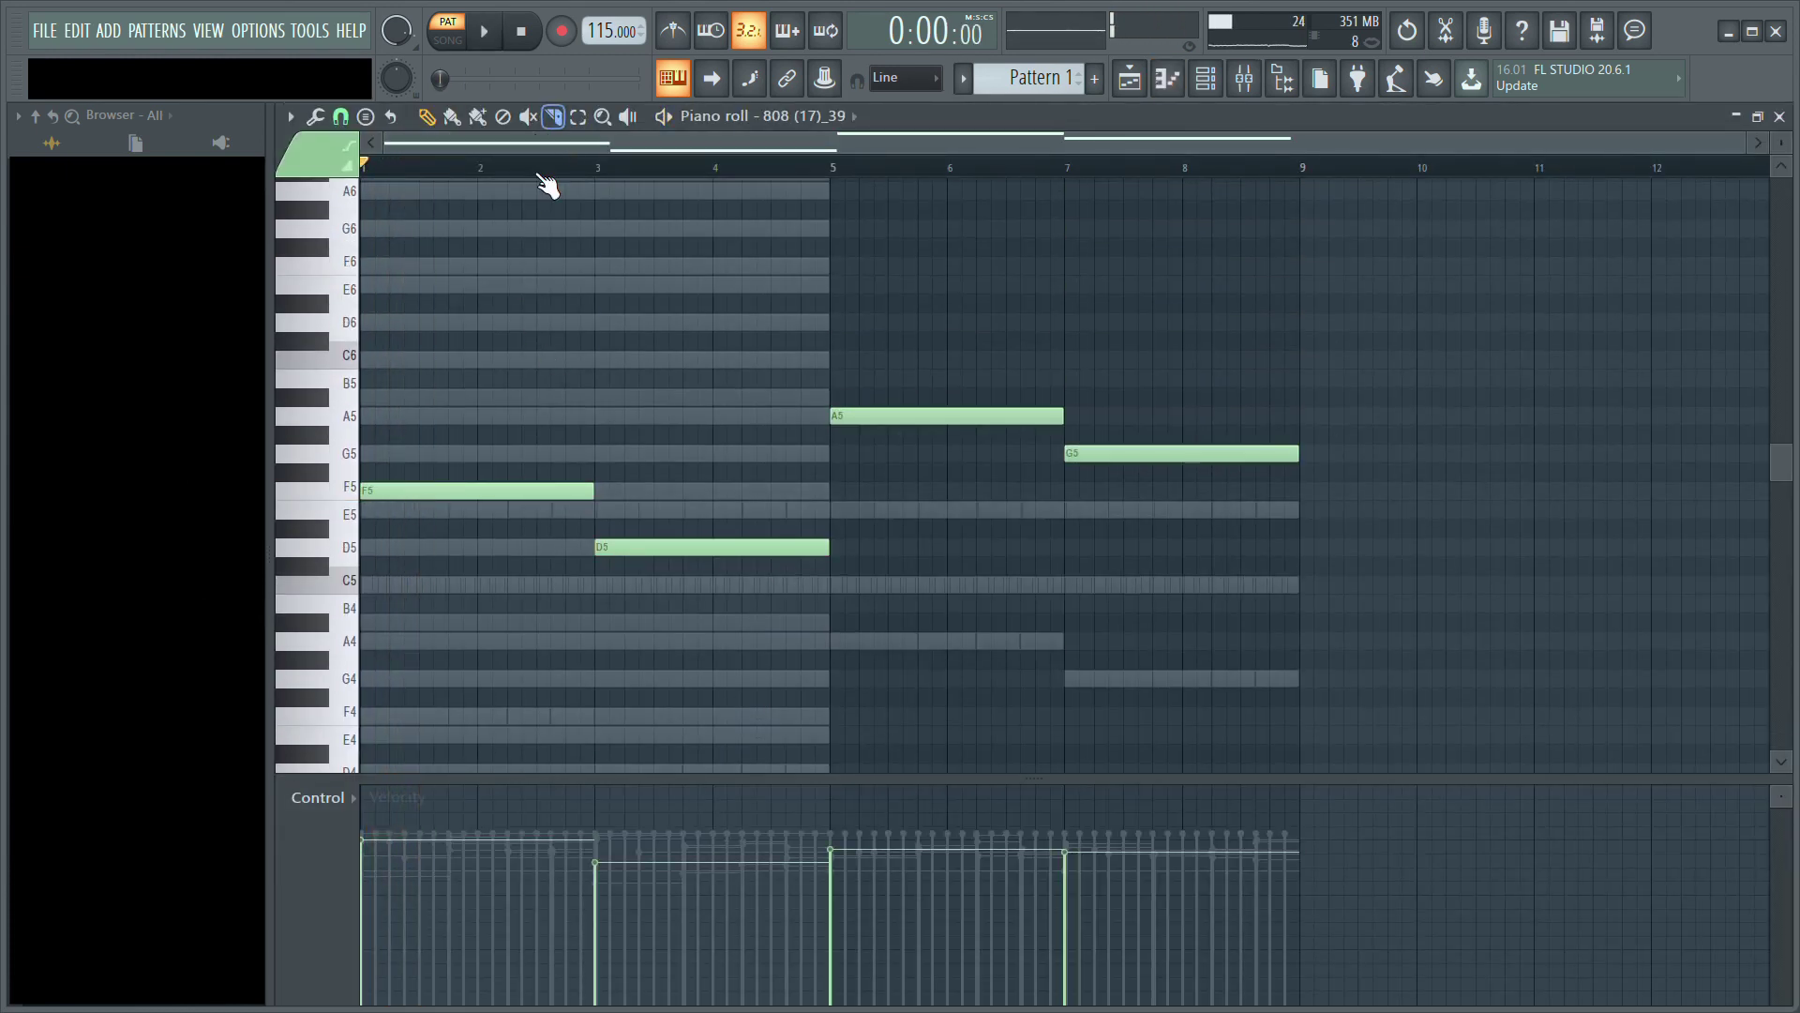
drag(422, 294, 1471, 689)
scroll(792, 568, up, 5)
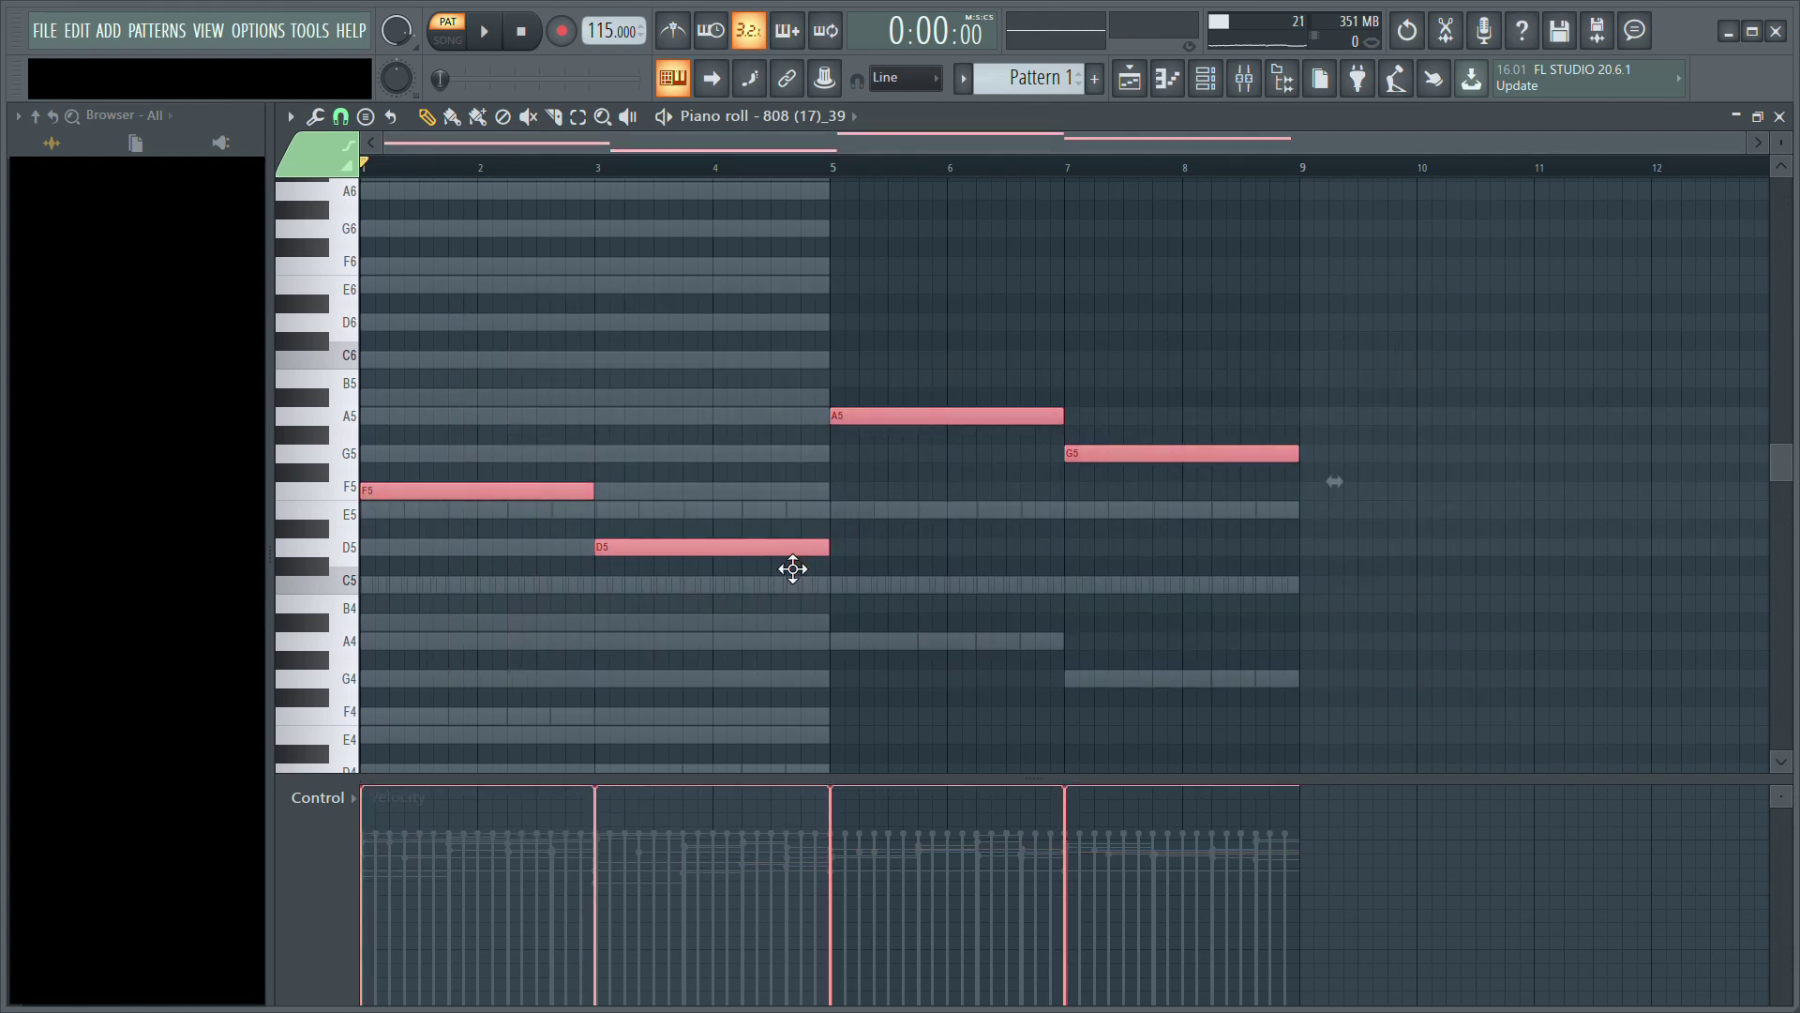
Step: Lower the velocities of all four 808 notes slightly, then play the pattern and clear the note selection
scroll(792, 568, down, 1)
key(space)
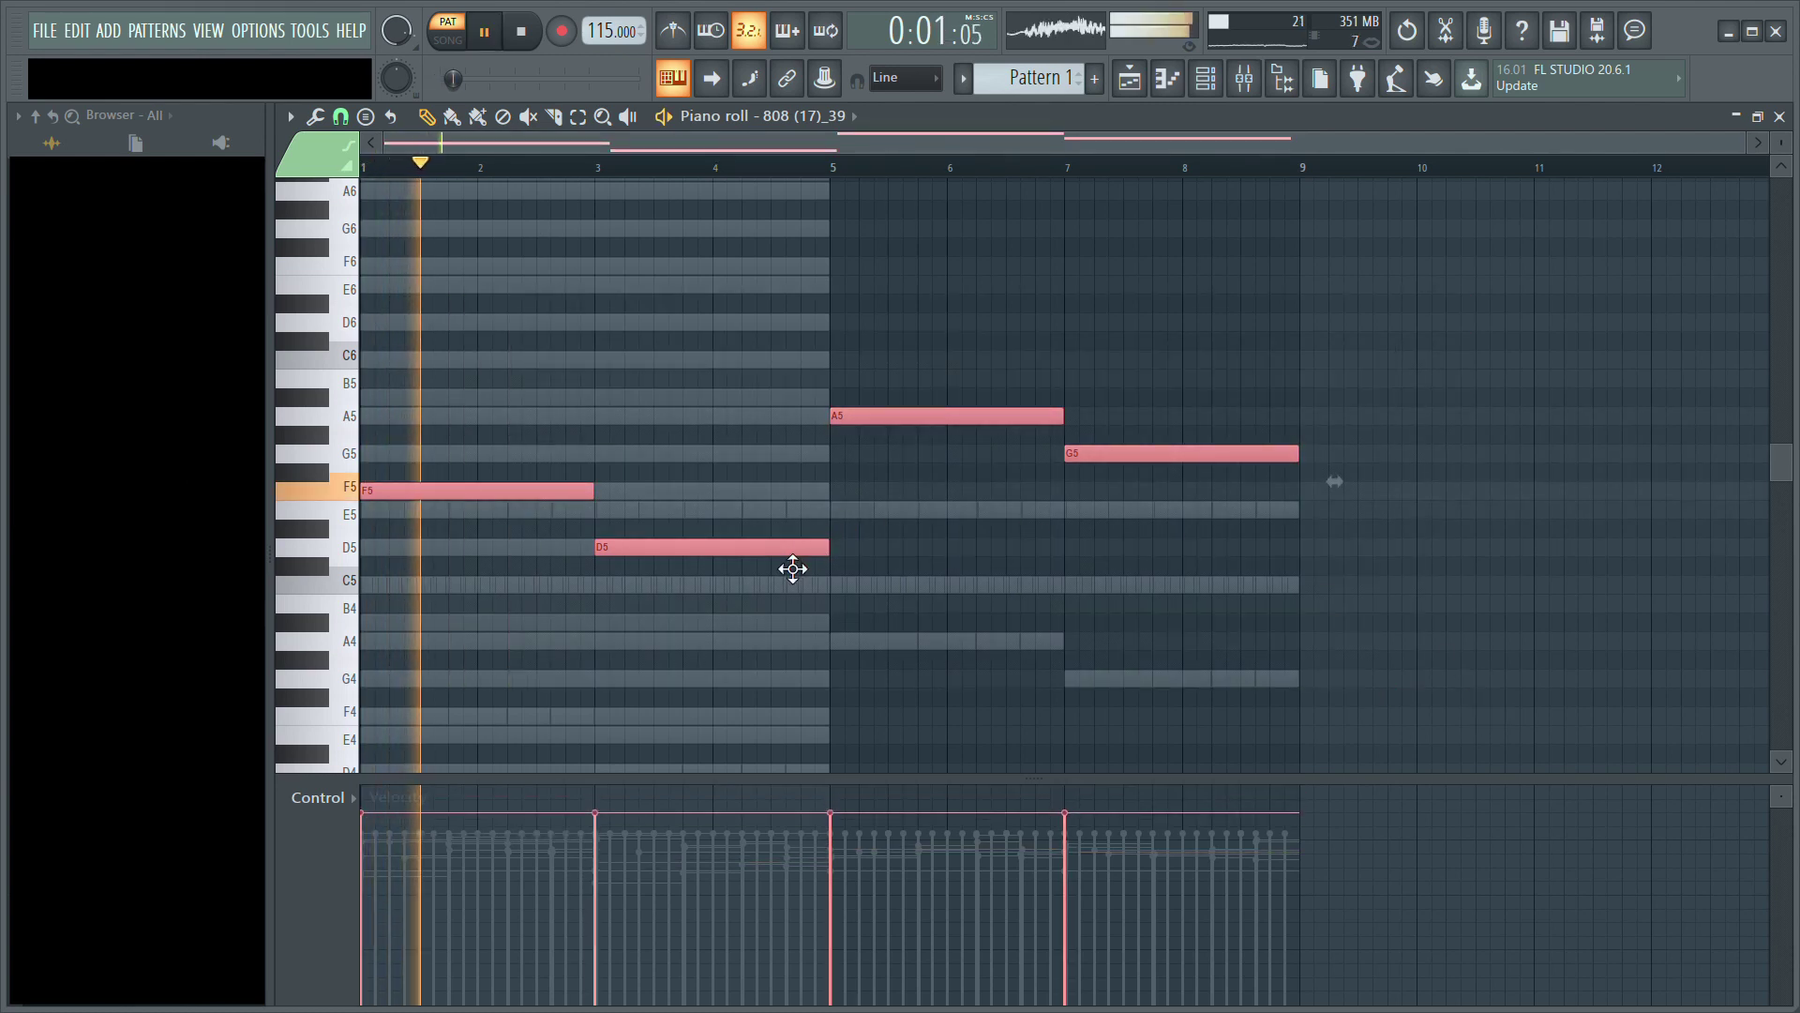
key(ctrl+d)
key(space)
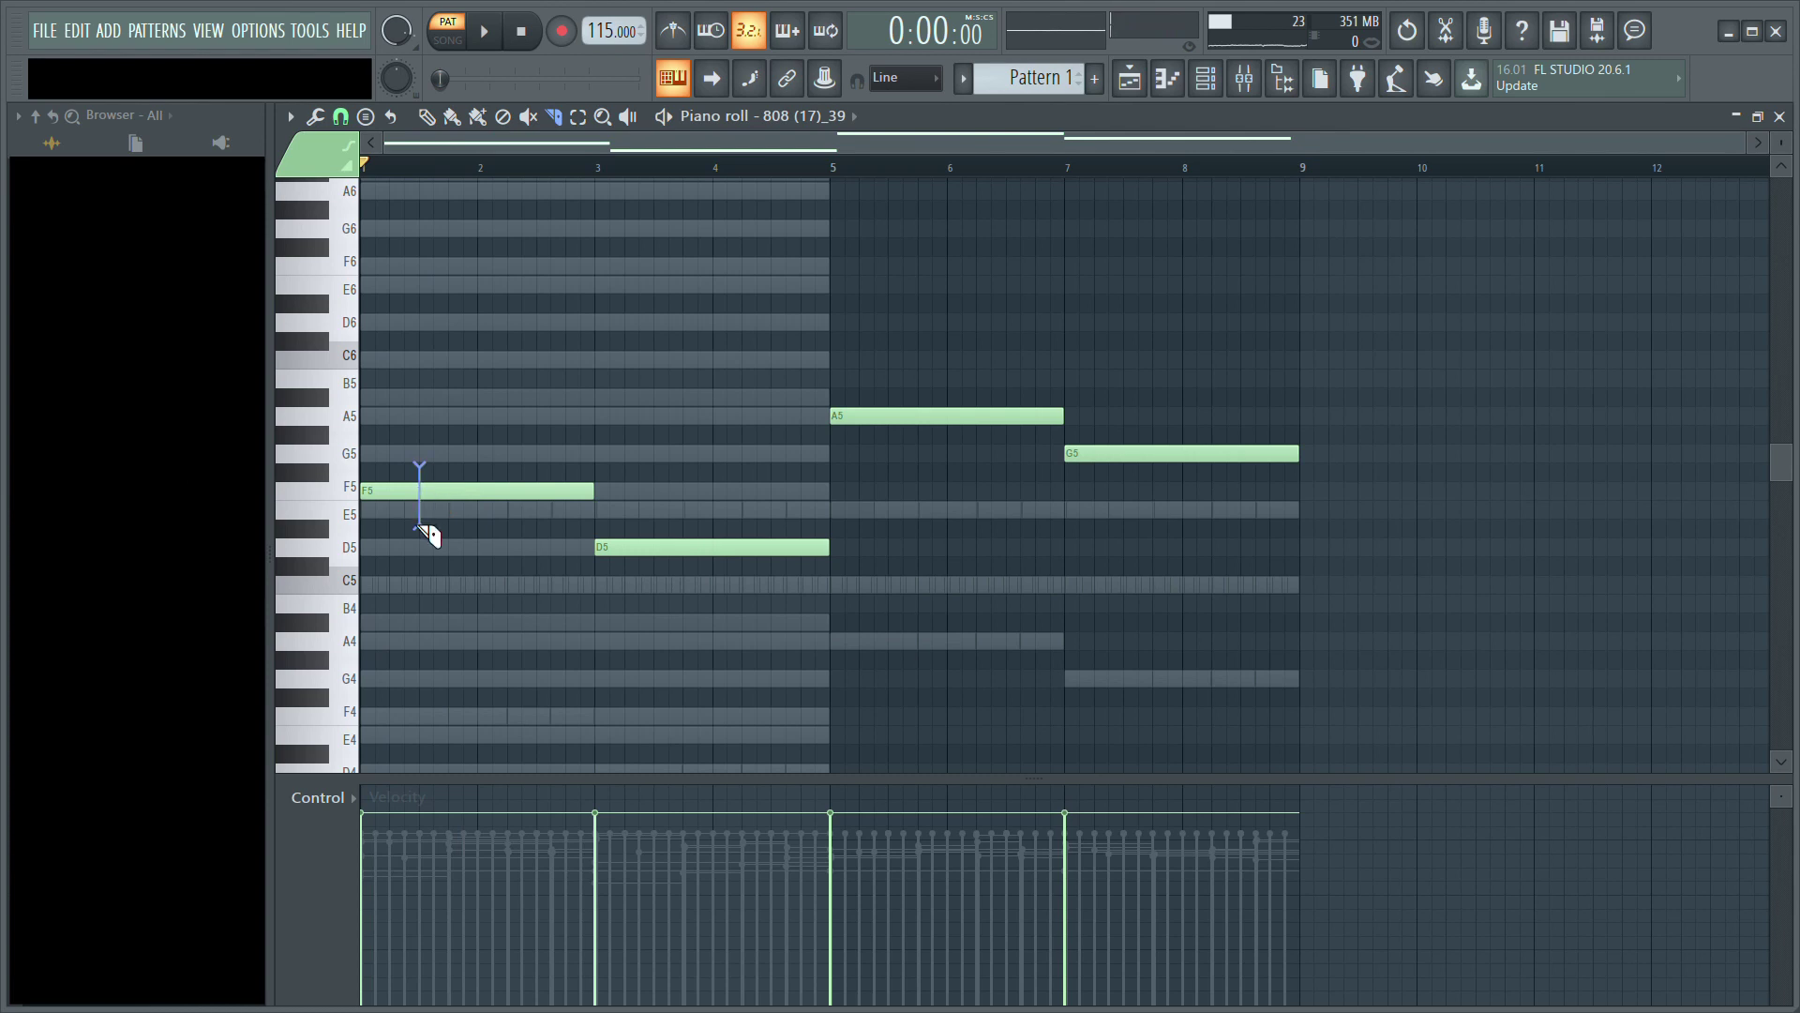
Step: Rework the 808's F5 note into a two-beat hit at bar 1 and two consecutive hits from beat 2 to the end of bar 2
key(space)
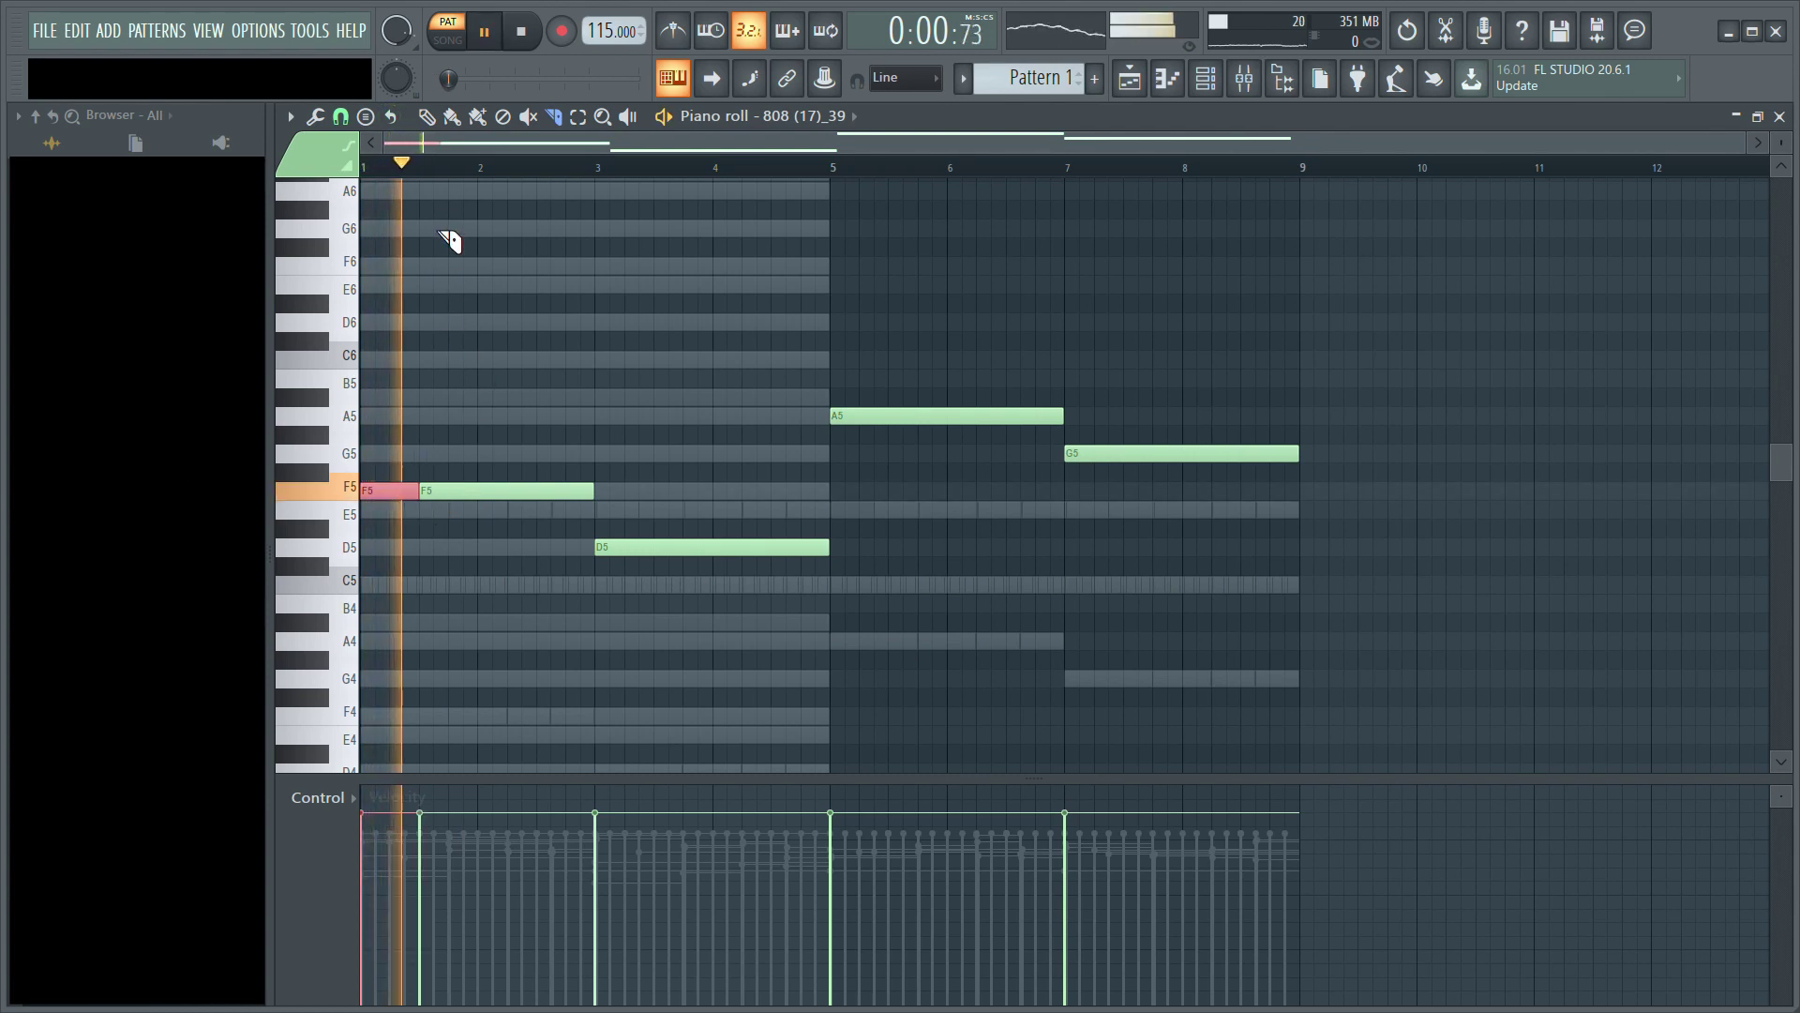
key(space)
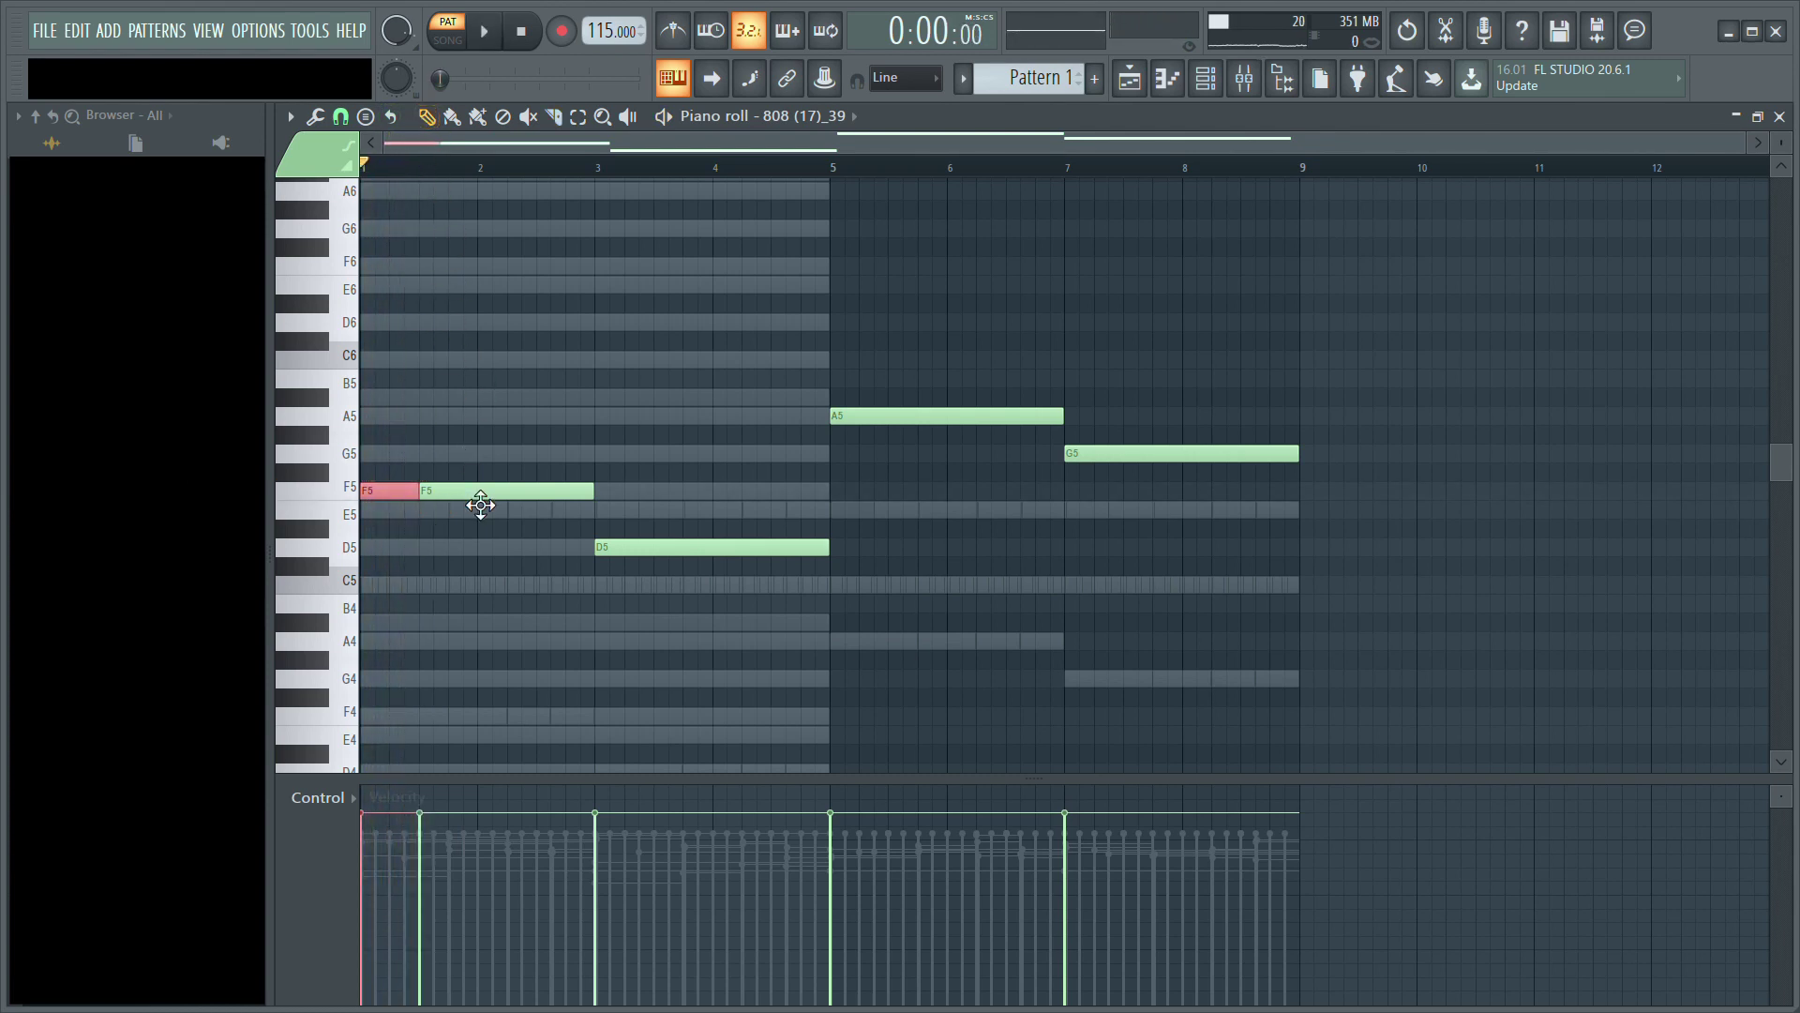
right_click(478, 496)
click(405, 496)
key(space)
click(513, 495)
click(513, 495)
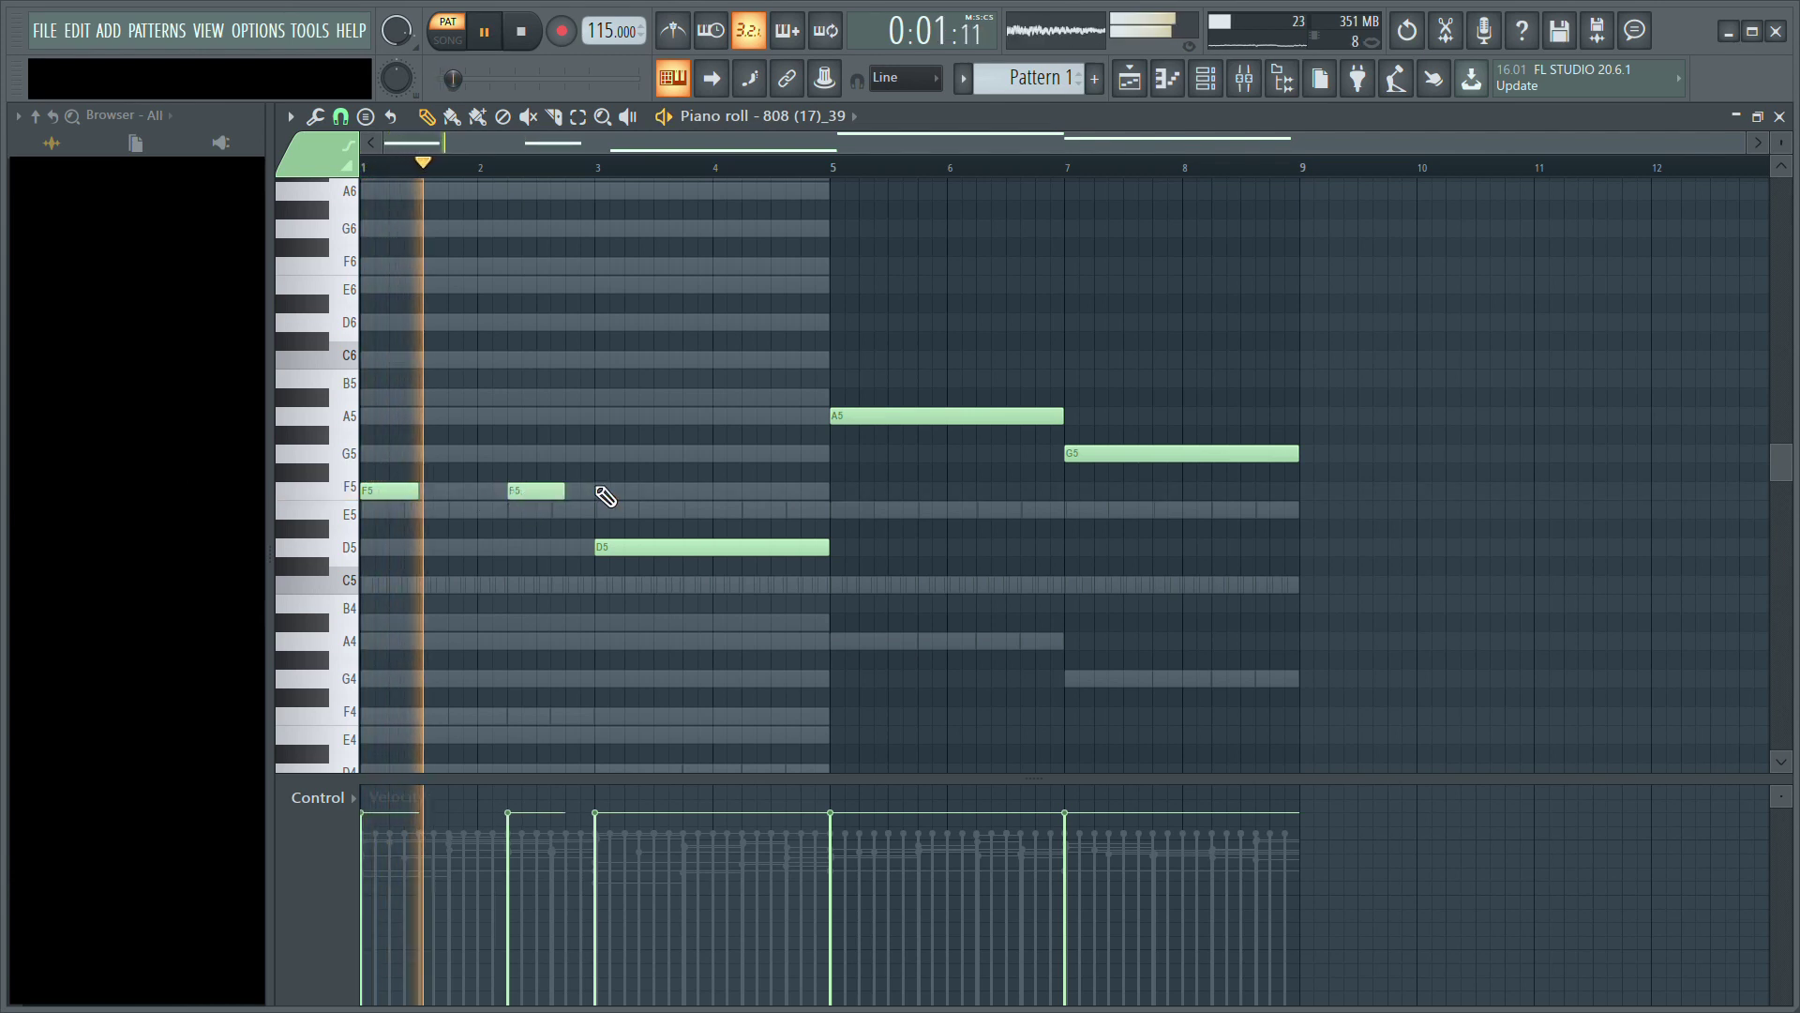
drag(564, 491, 600, 510)
key(space)
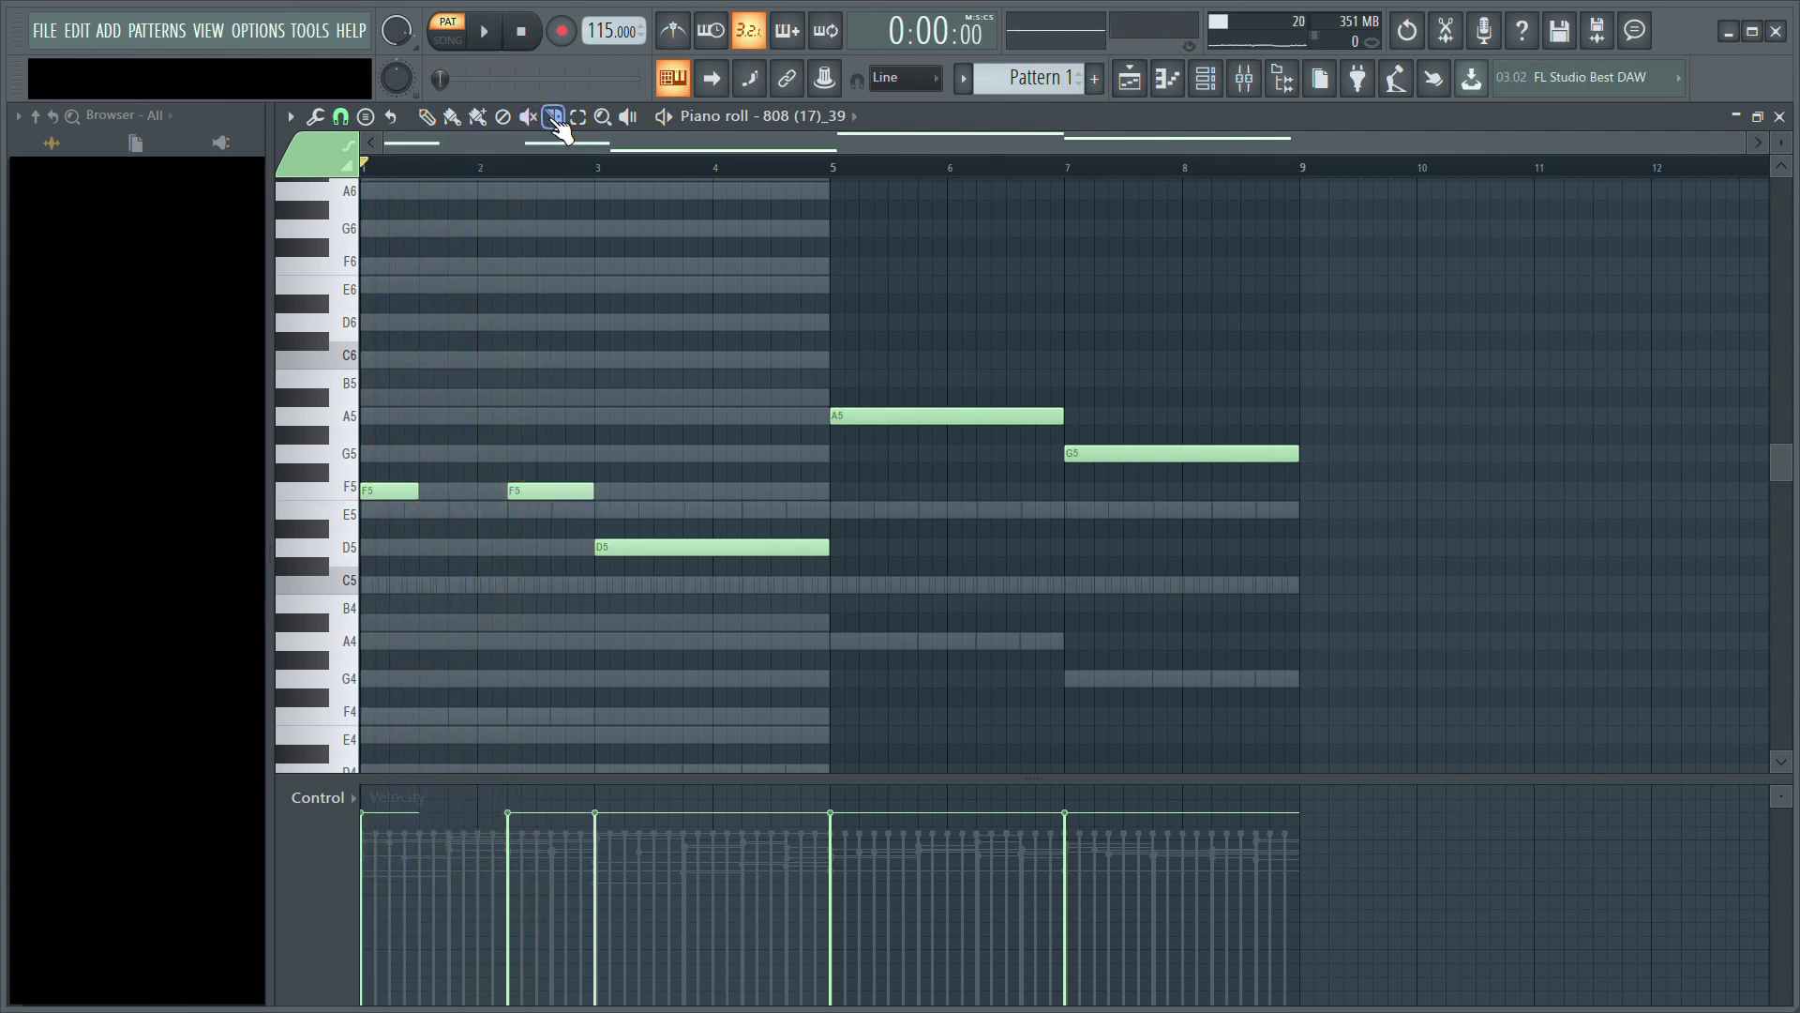
key(space)
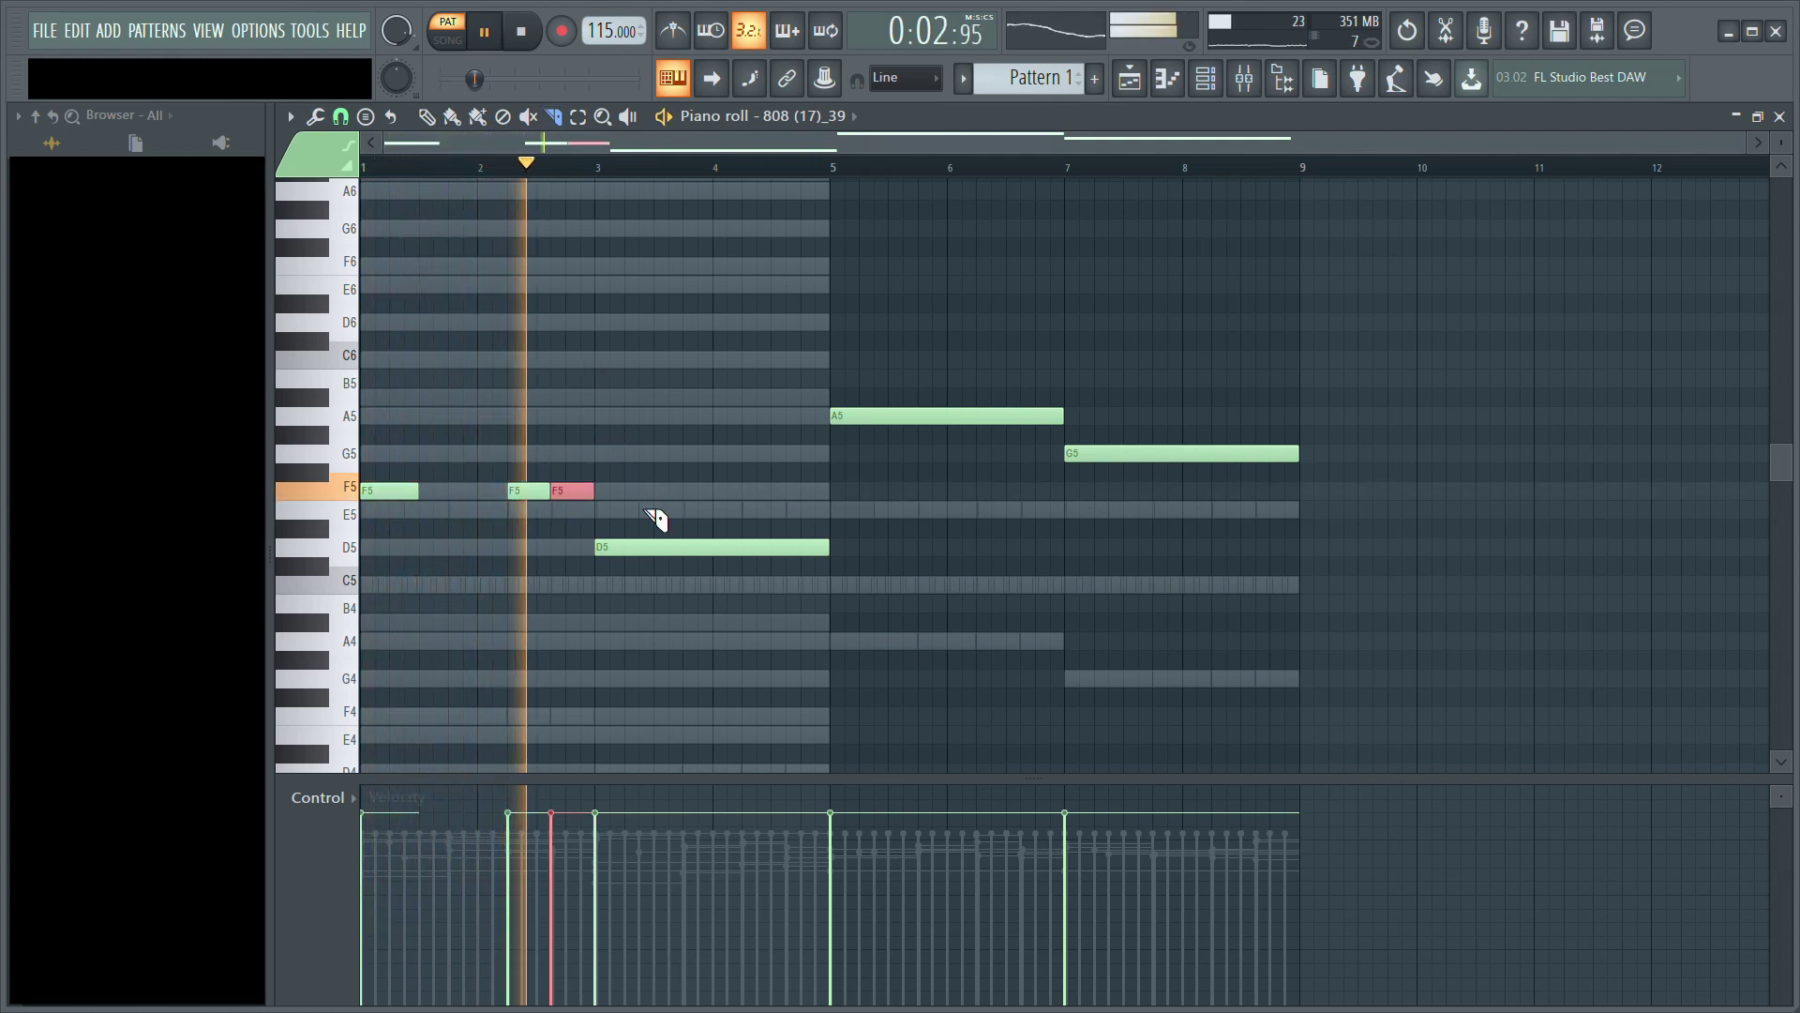
Step: Trim the 808's D5 note to the first two beats of bar 3 and lengthen the first F5 to meet the second one
drag(653, 531, 653, 580)
click(427, 117)
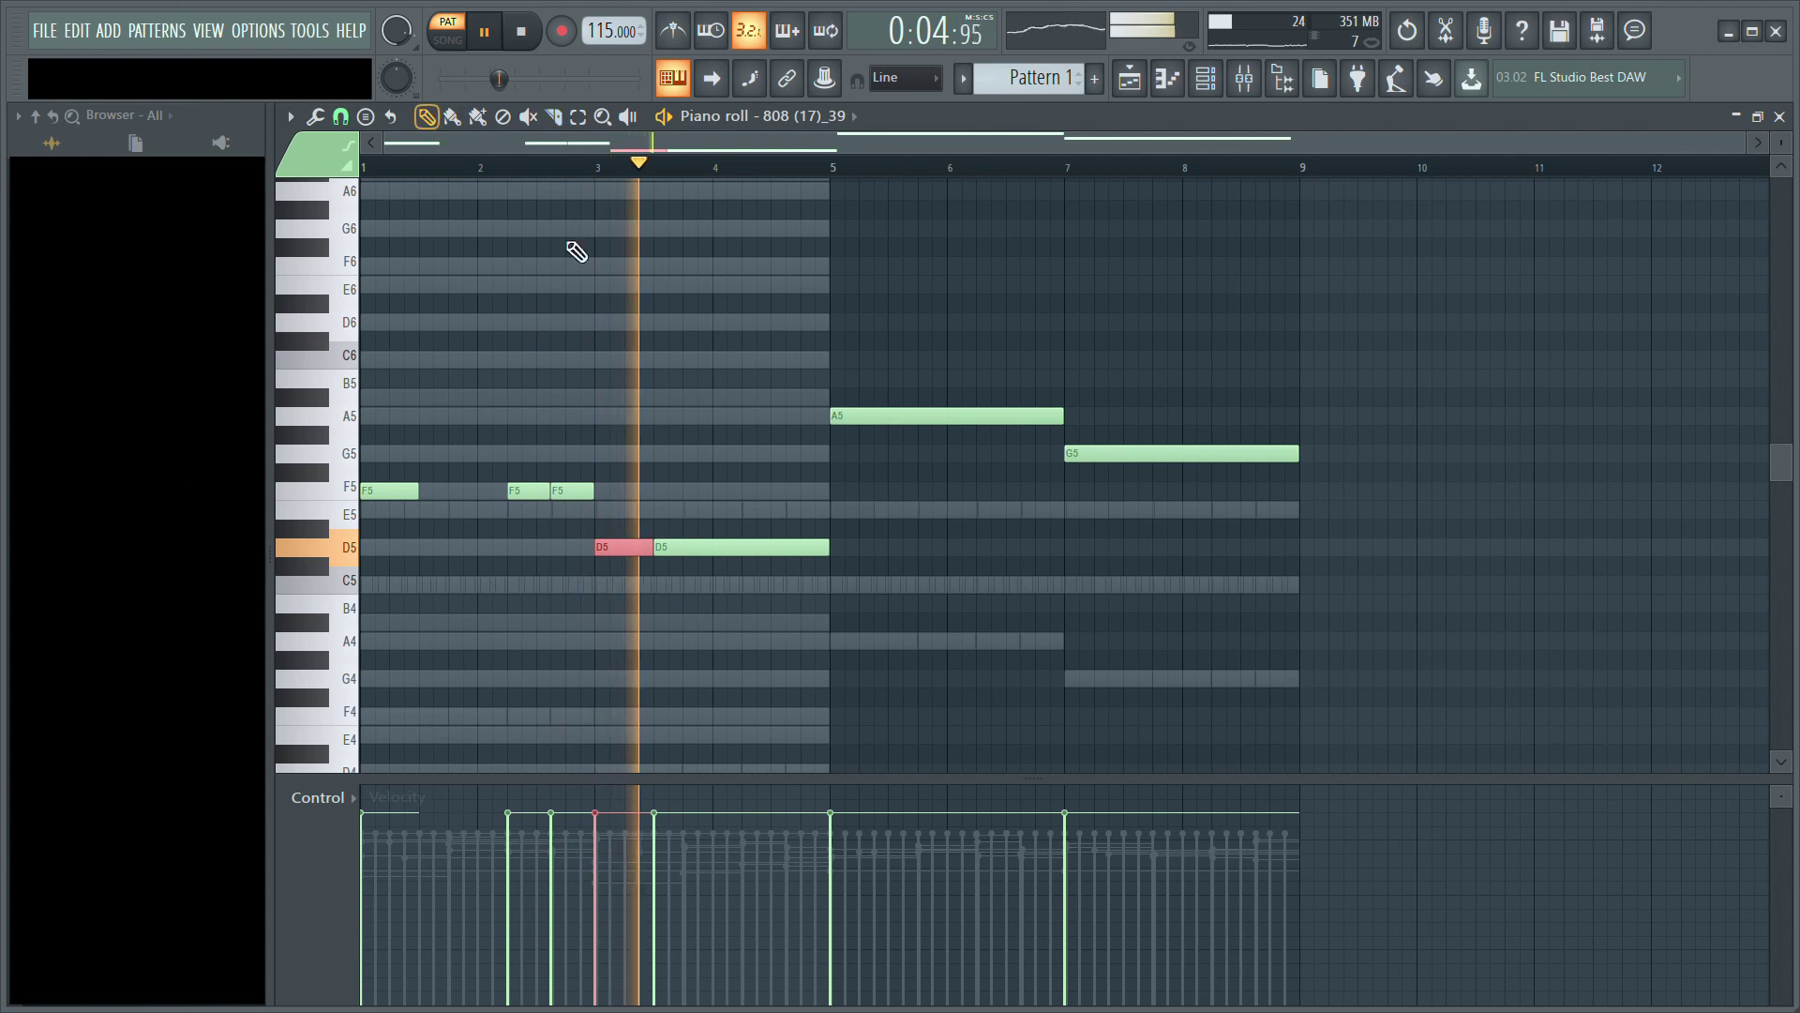
key(space)
right_click(701, 549)
drag(433, 490, 507, 490)
key(space)
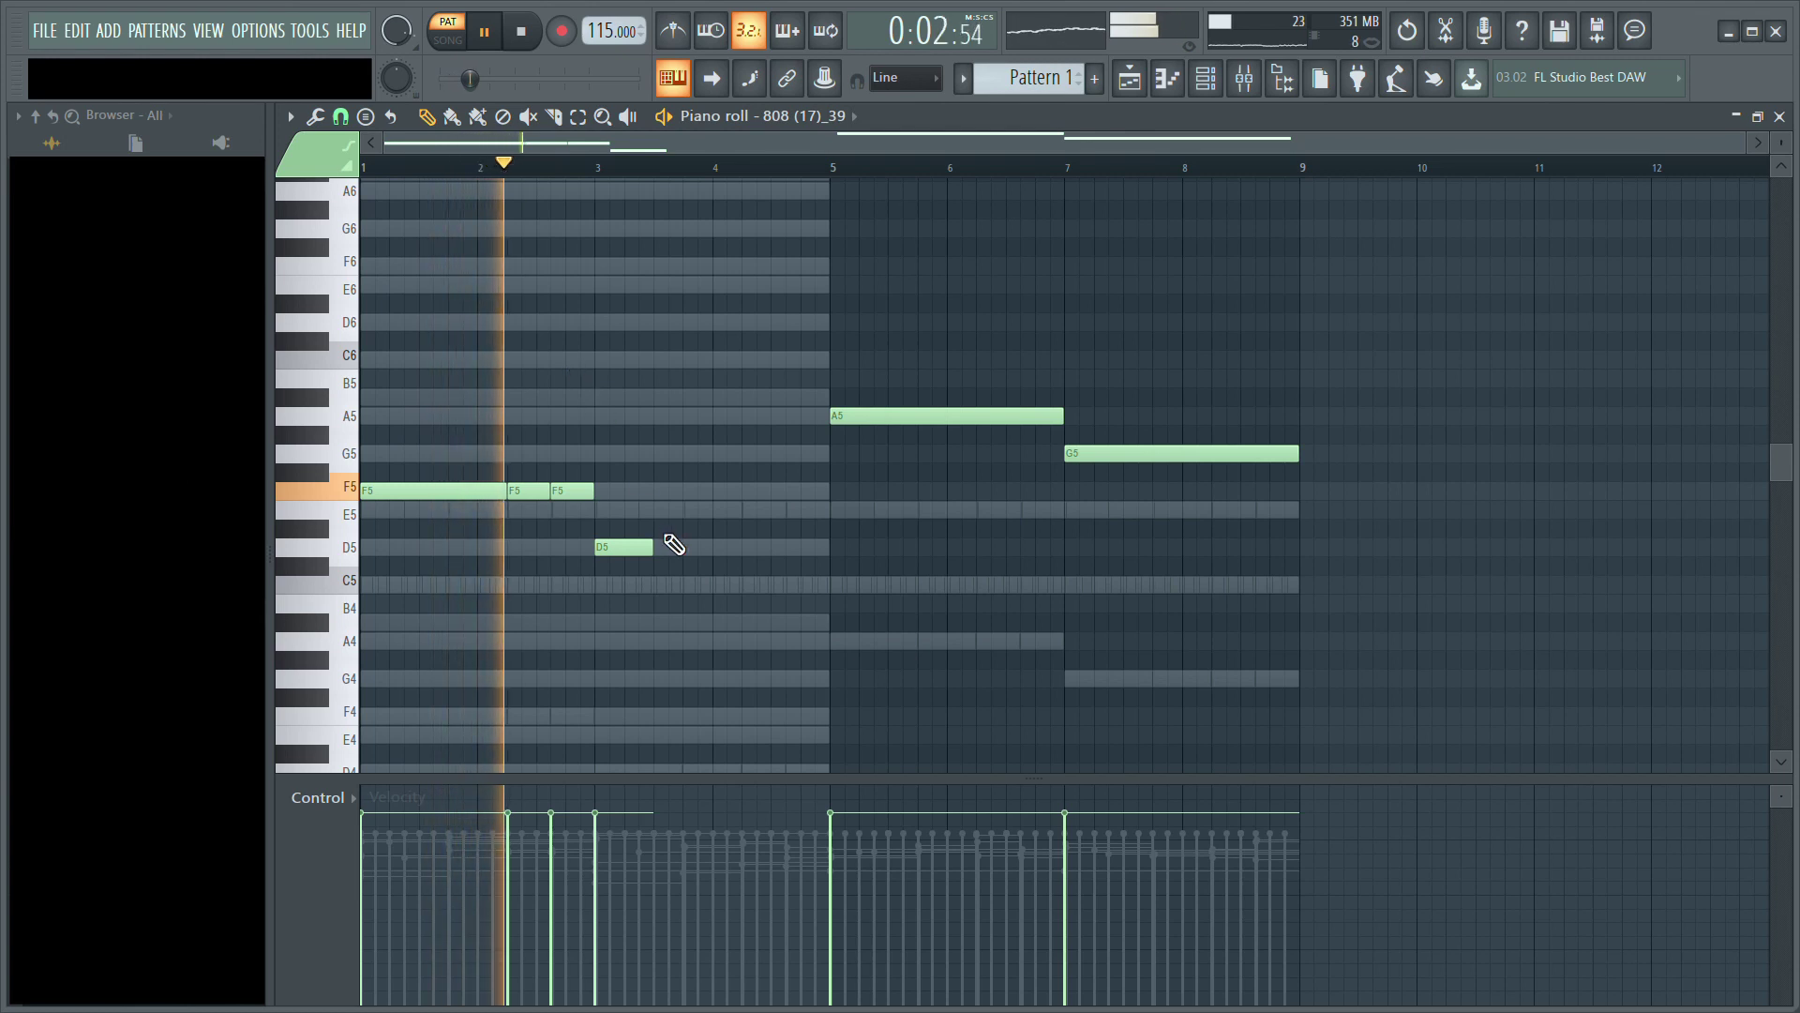
Step: Extend the D5 note to beat 2 of bar 4 and copy the two short F5 hits behind it as D5 notes
drag(656, 553, 748, 645)
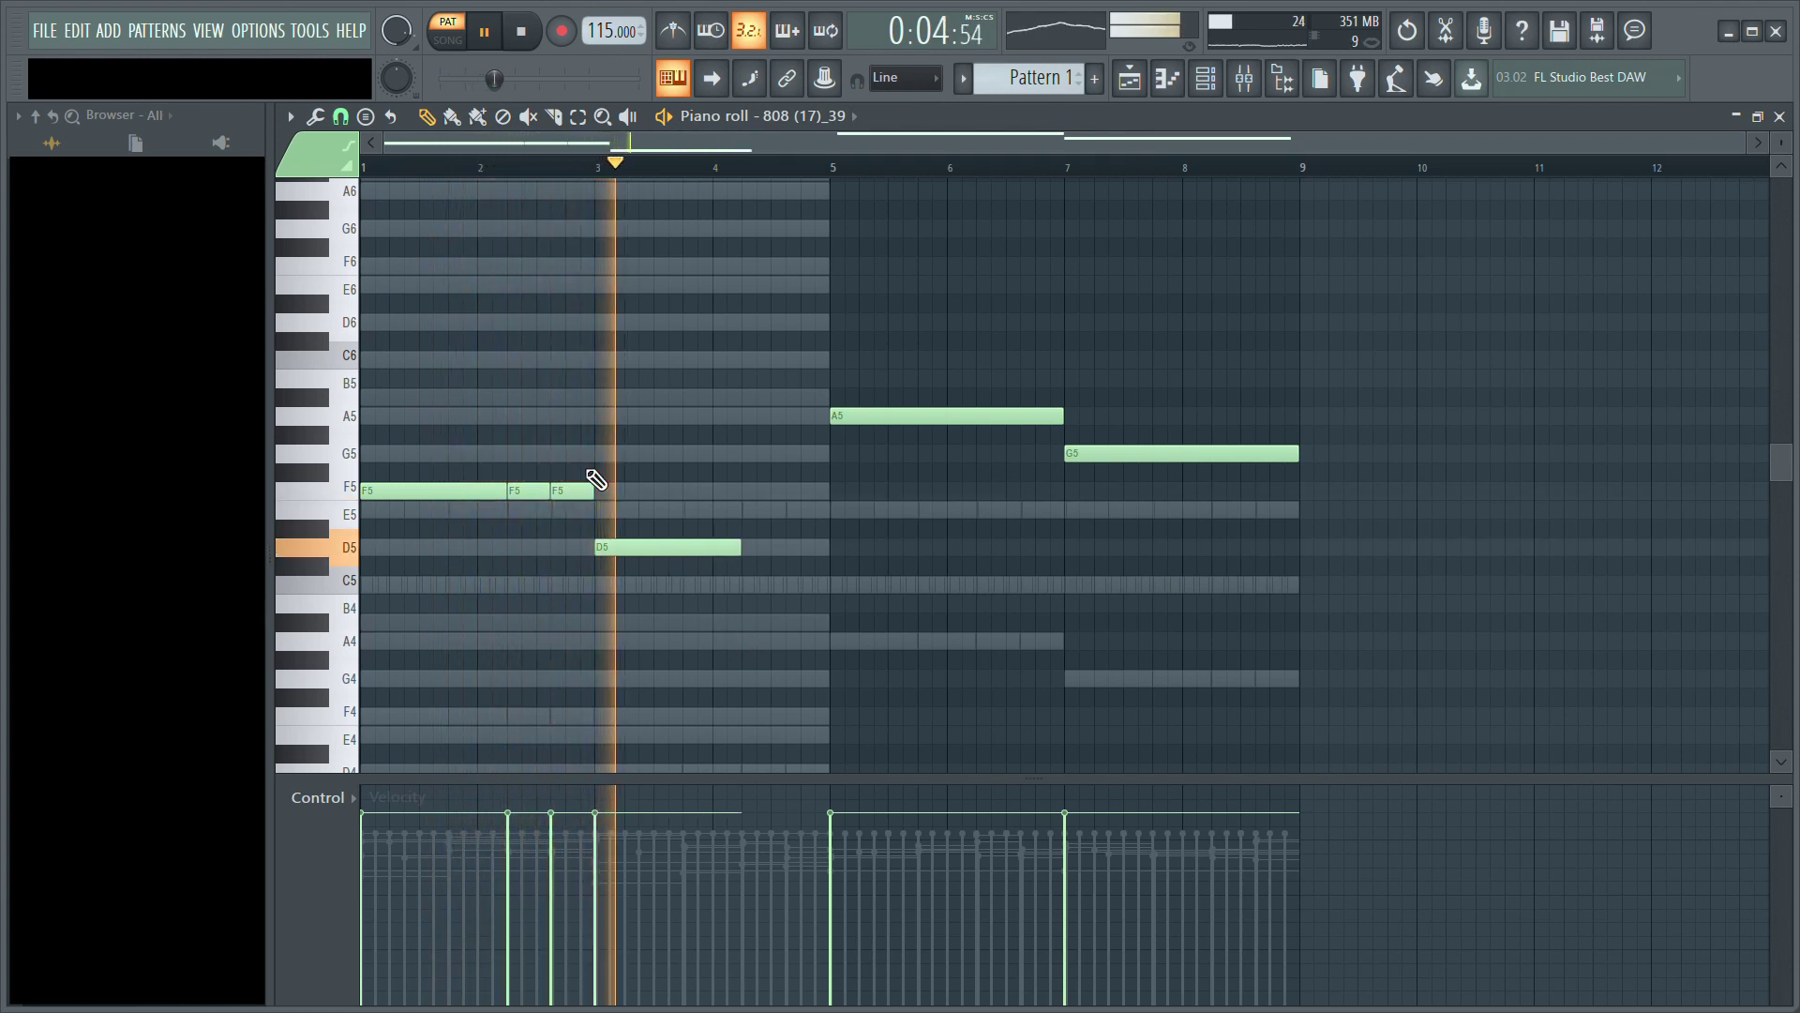
mouse_move(578, 446)
mouse_down()
mouse_move(535, 518)
mouse_move(807, 554)
mouse_move(780, 582)
mouse_move(778, 560)
mouse_up()
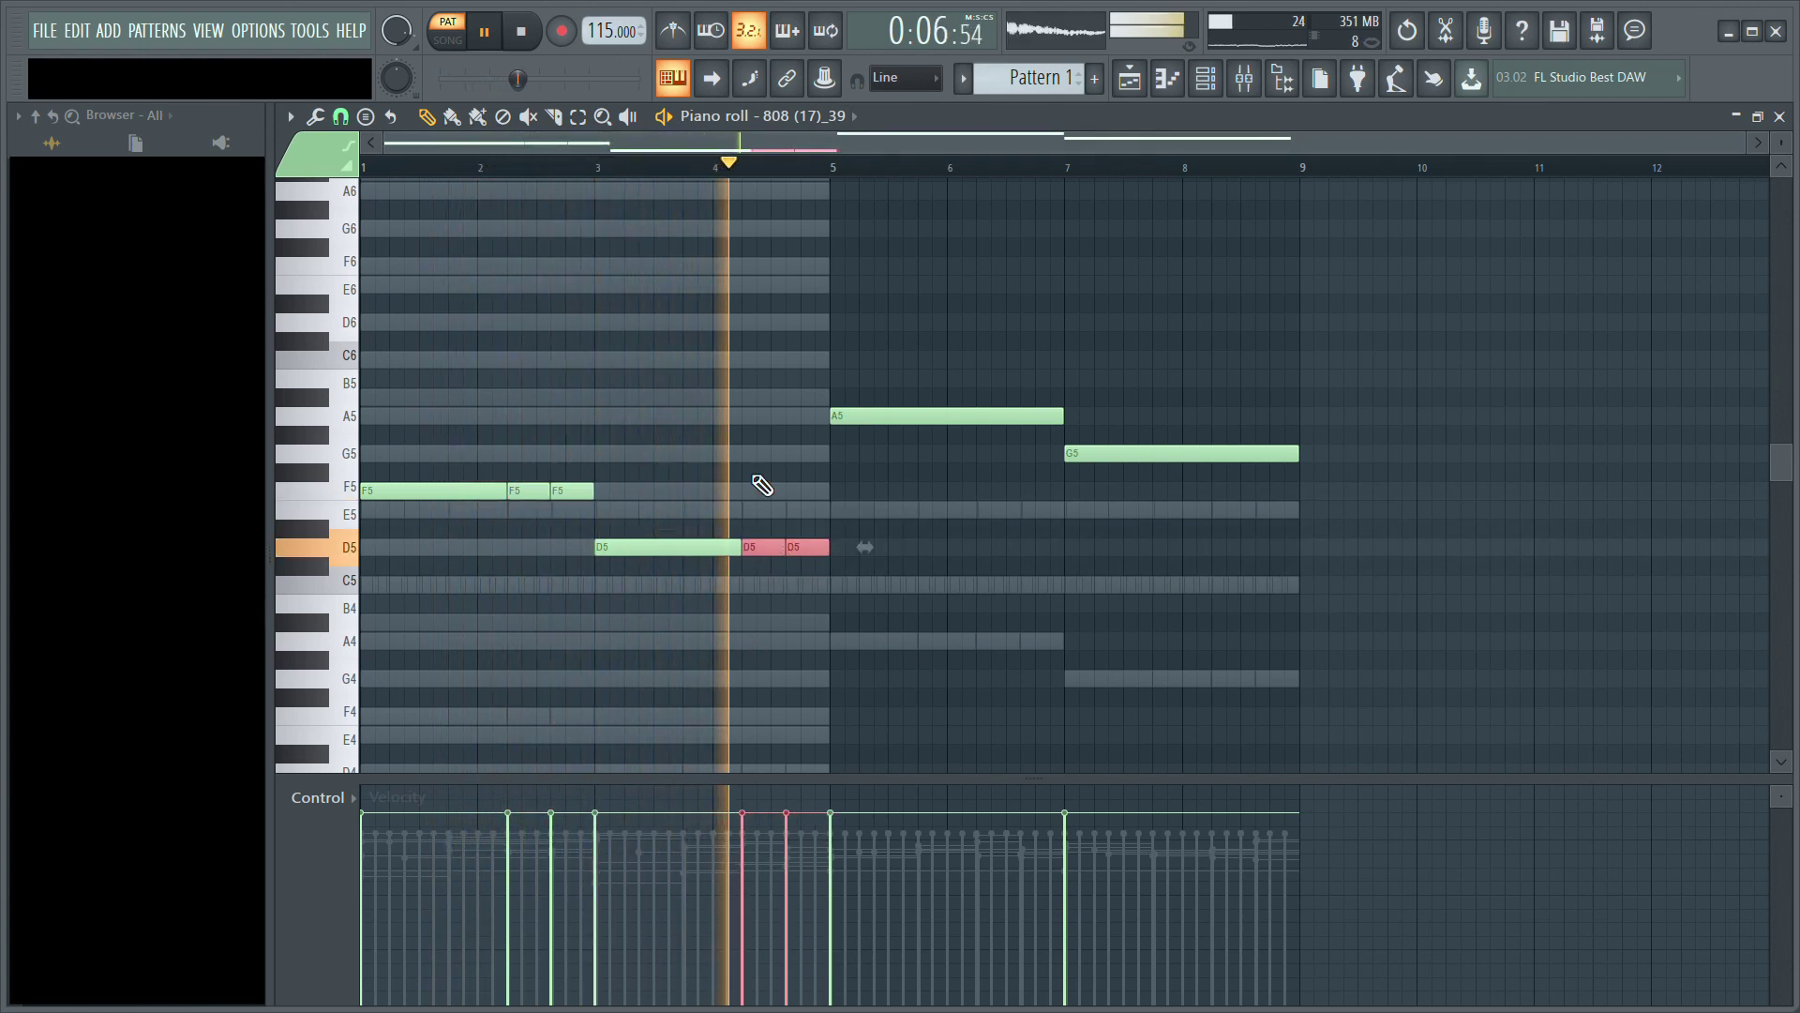
ctrl+click(762, 484)
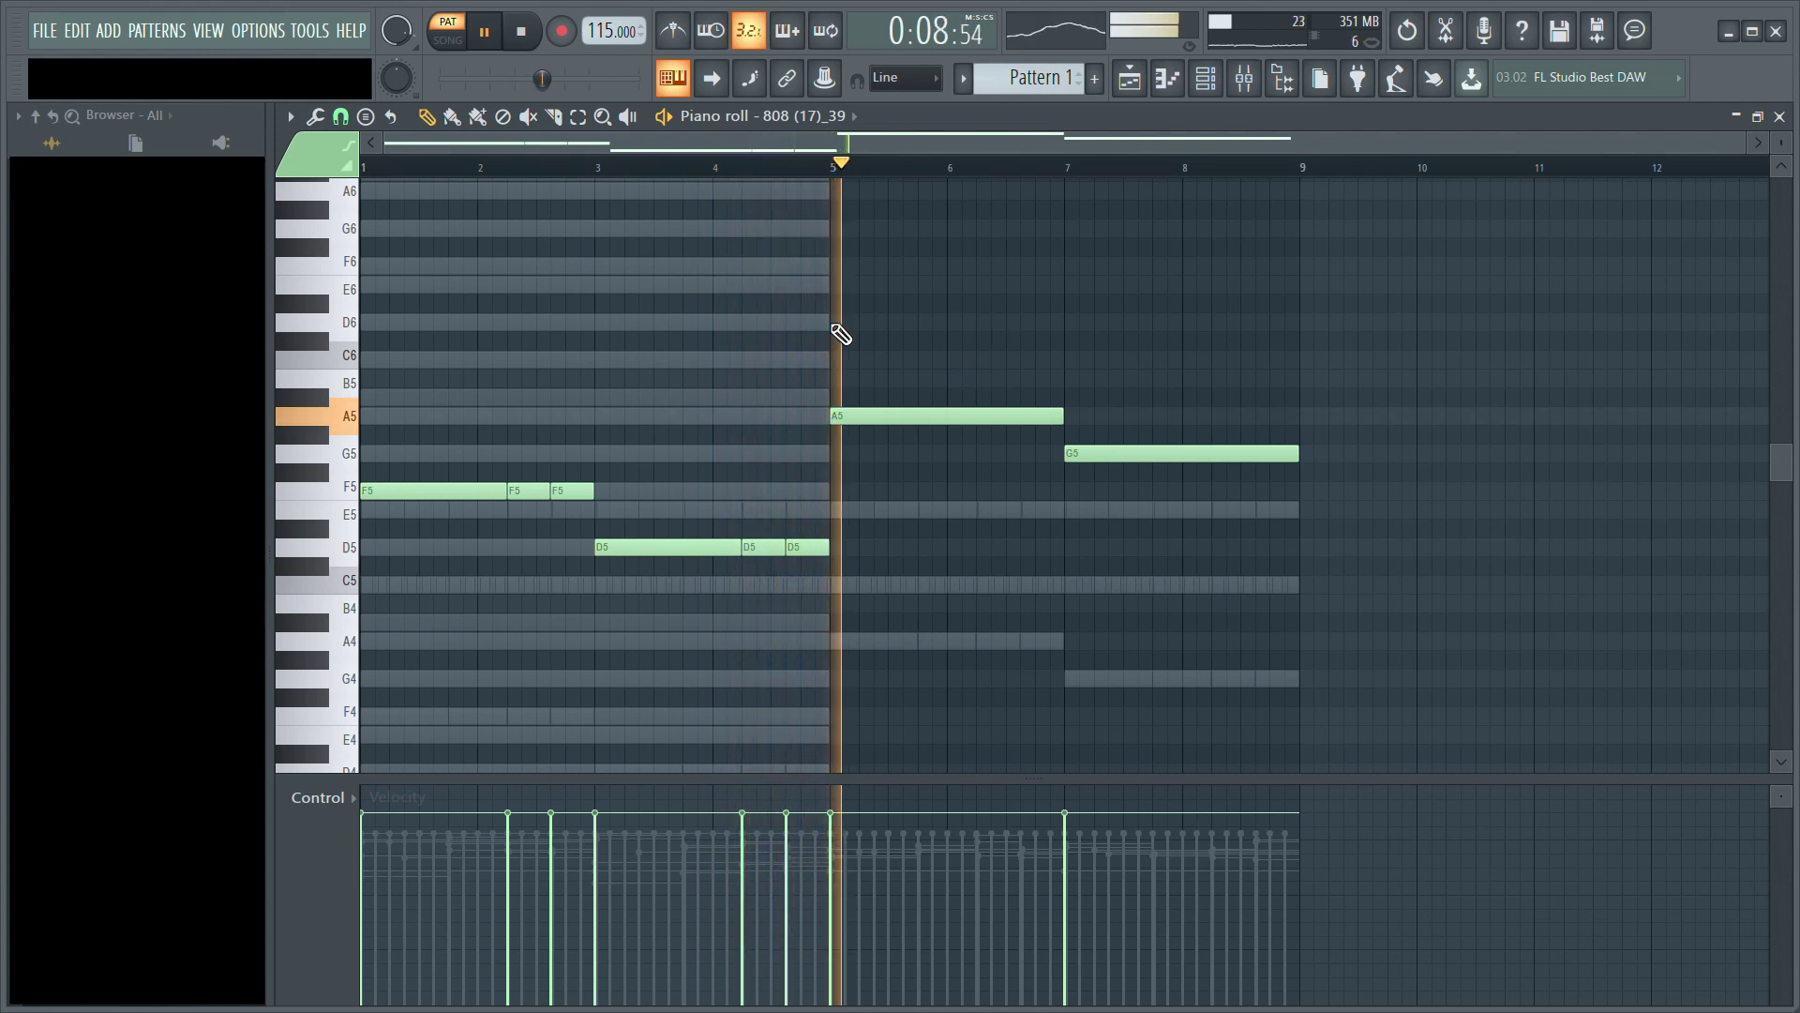
key(space)
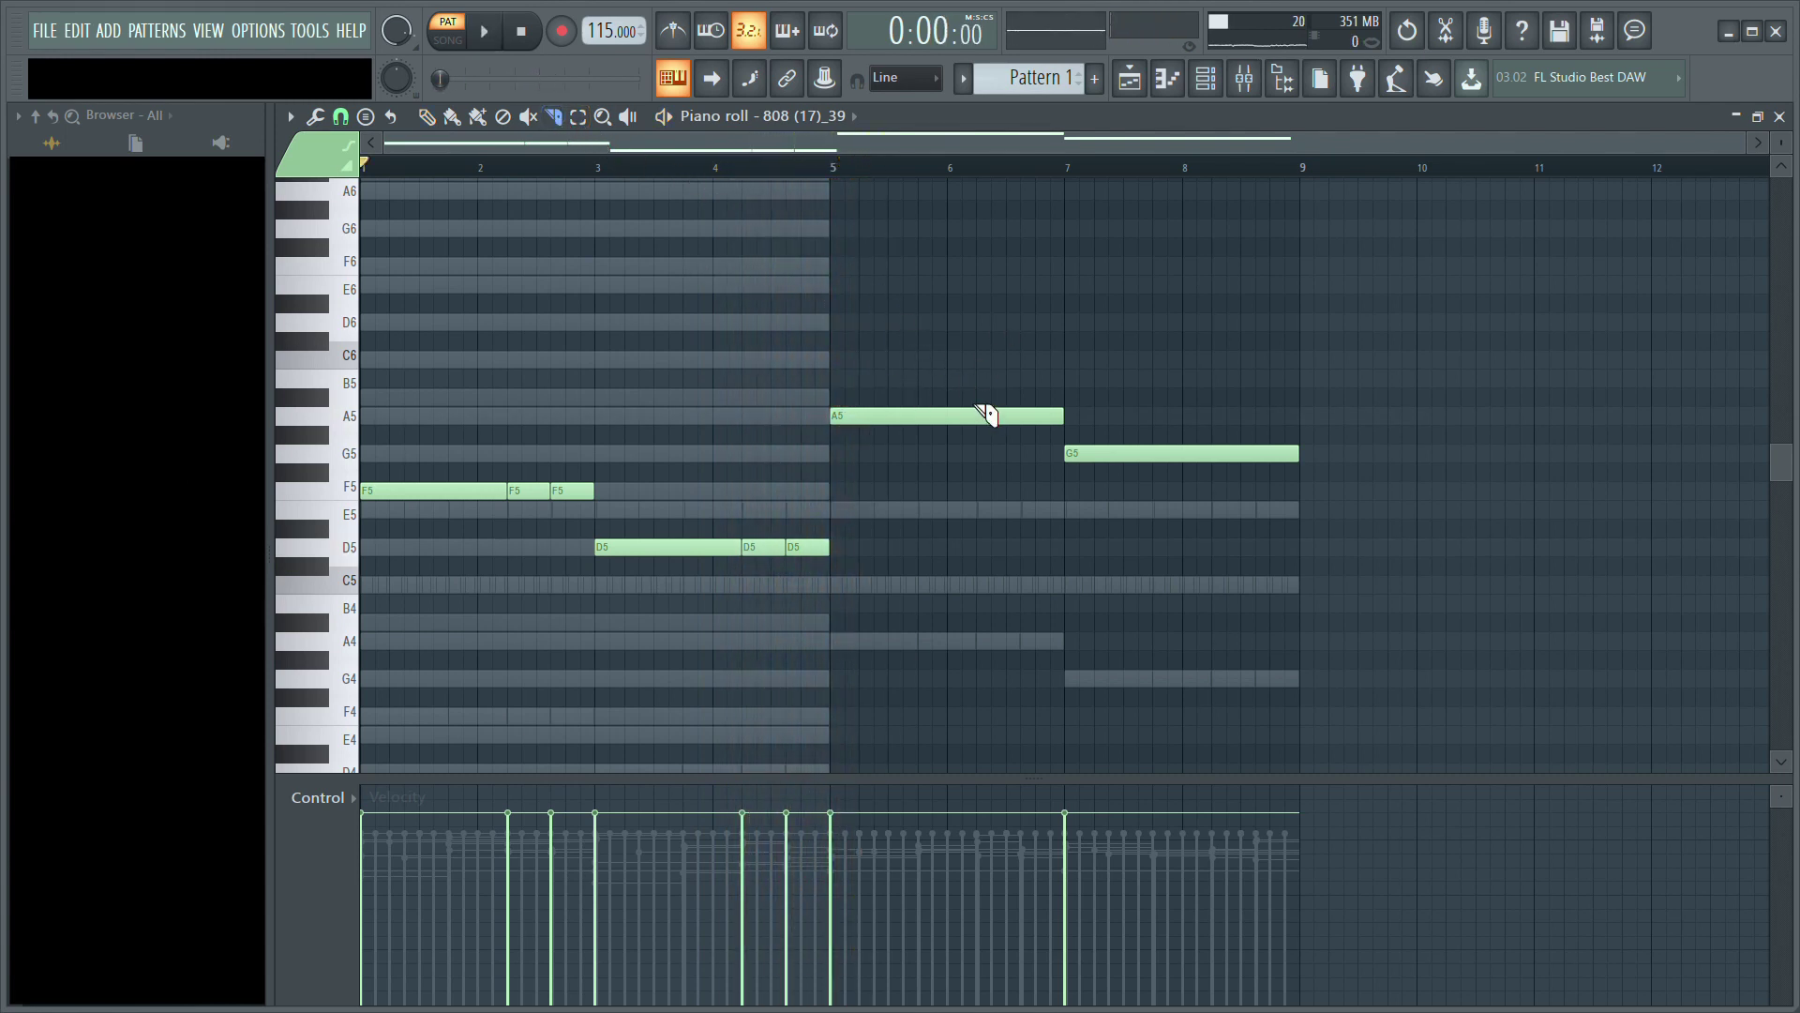
Step: Slice the 808's A5 and G5 notes at beat 2 and halfway through beat 3 of bars 6 and 8, matching the earlier rhythm
drag(976, 458, 976, 461)
key(space)
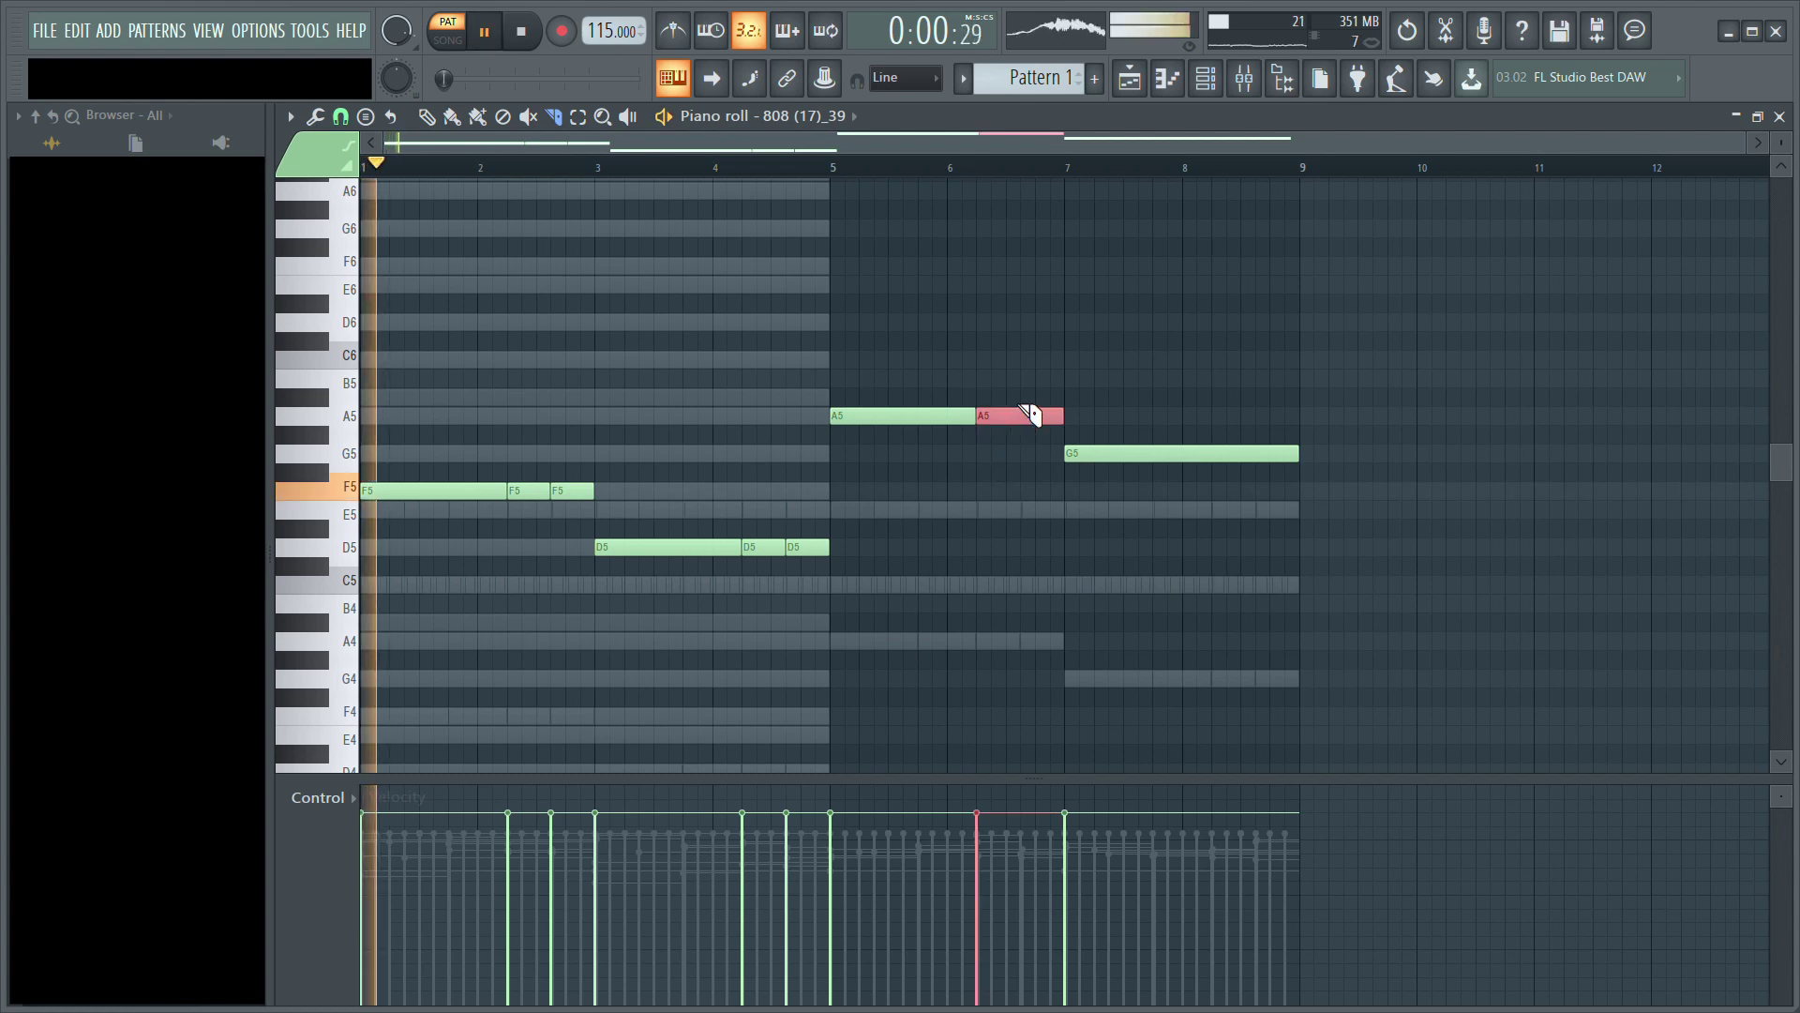
drag(1021, 397, 1020, 442)
drag(1212, 436, 1255, 479)
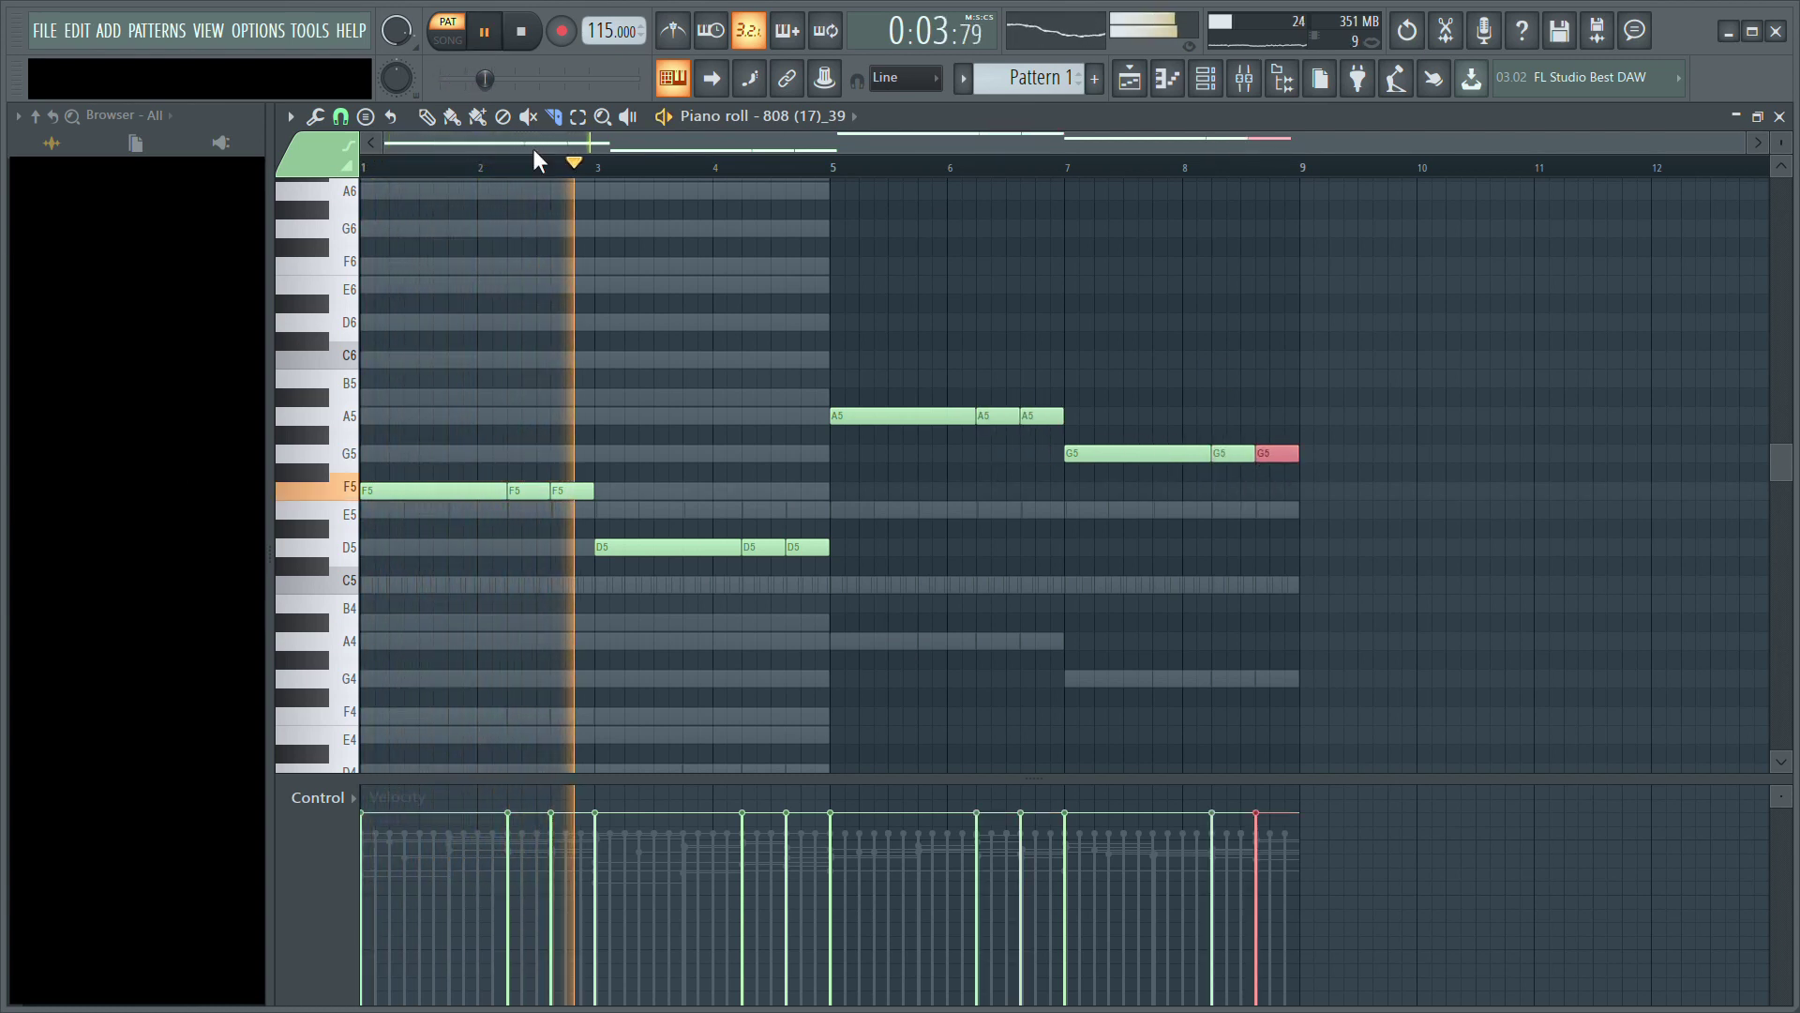
click(427, 116)
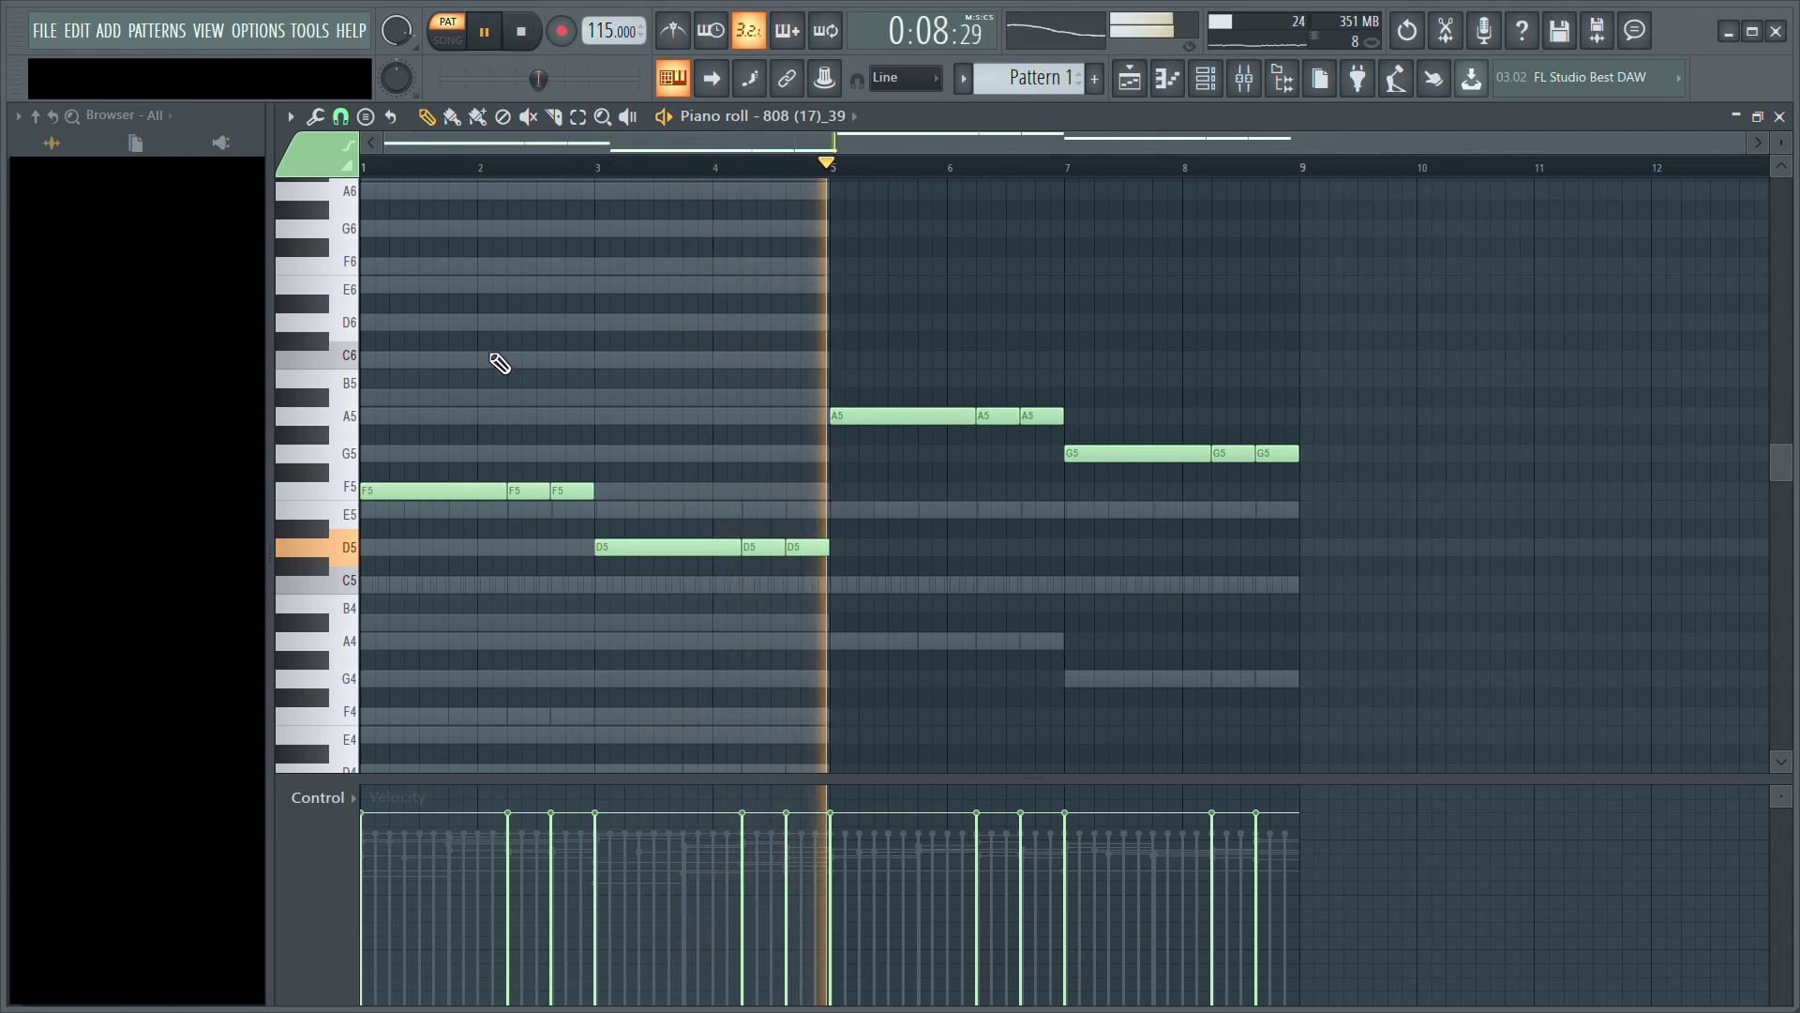
Step: Raise the velocities of all the 808 notes together, then clear the selection
key(ctrl+a)
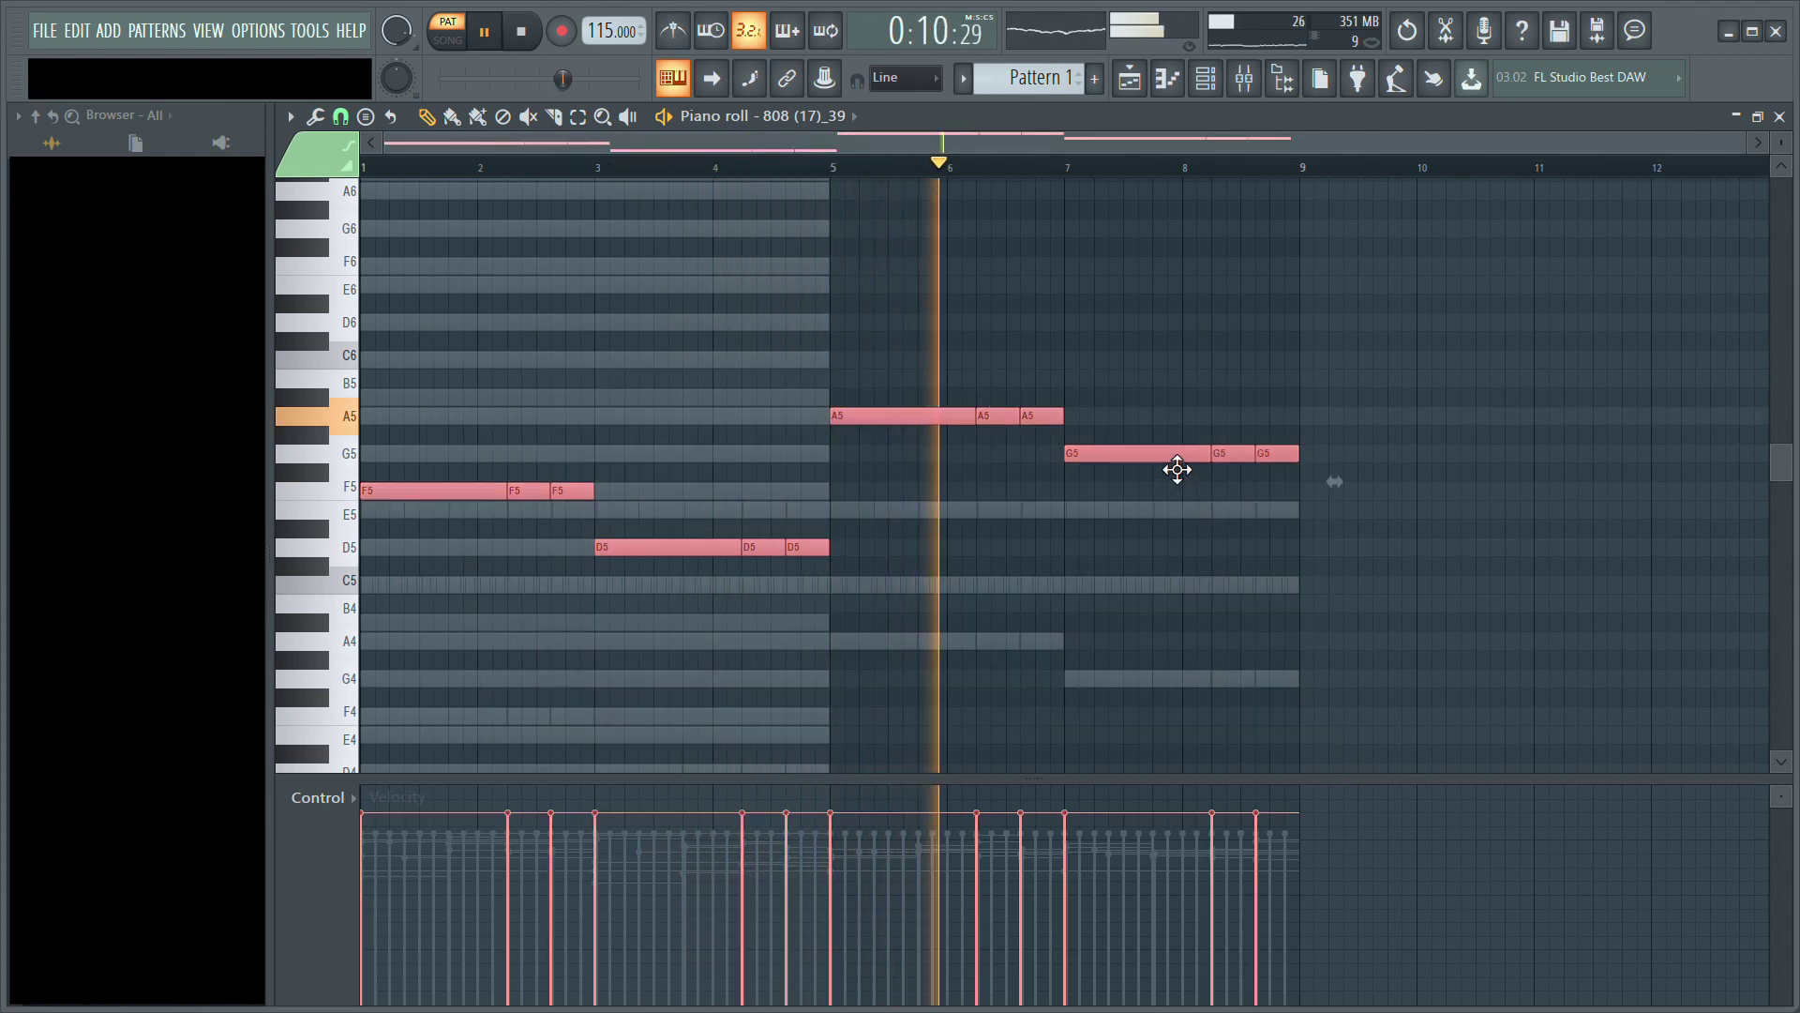
scroll(1174, 457, up, 2)
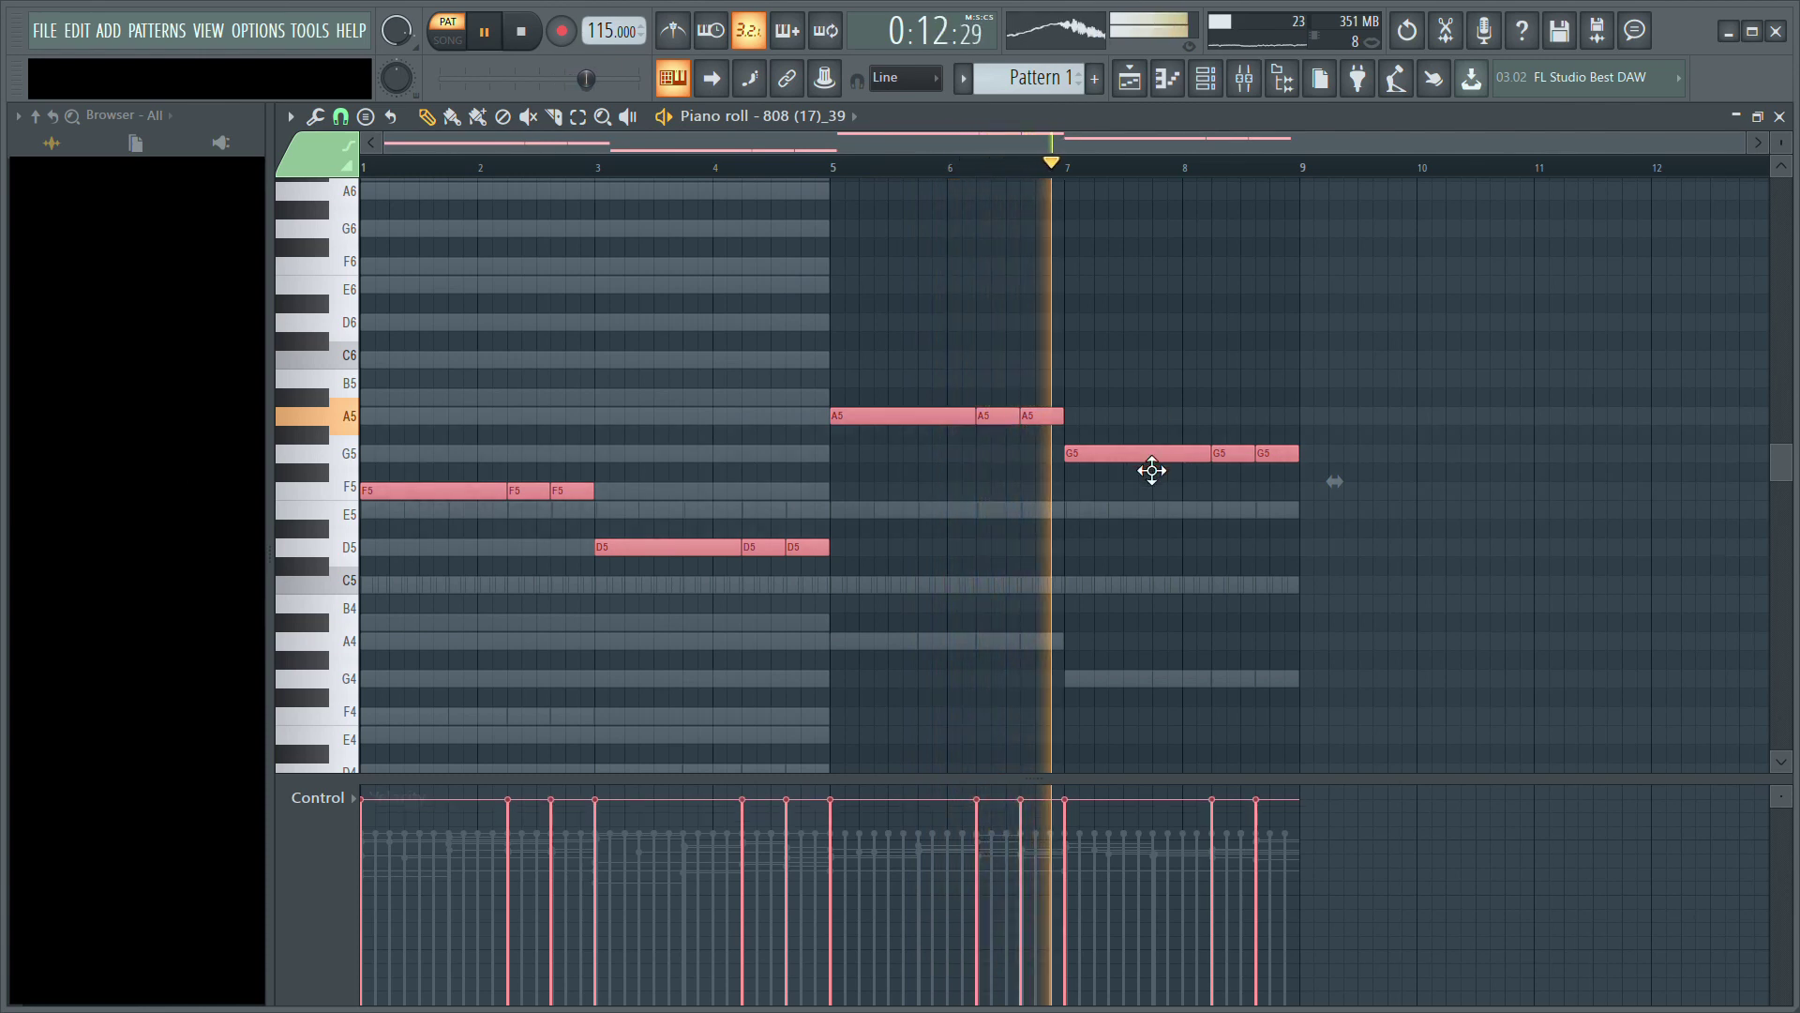
key(ctrl+d)
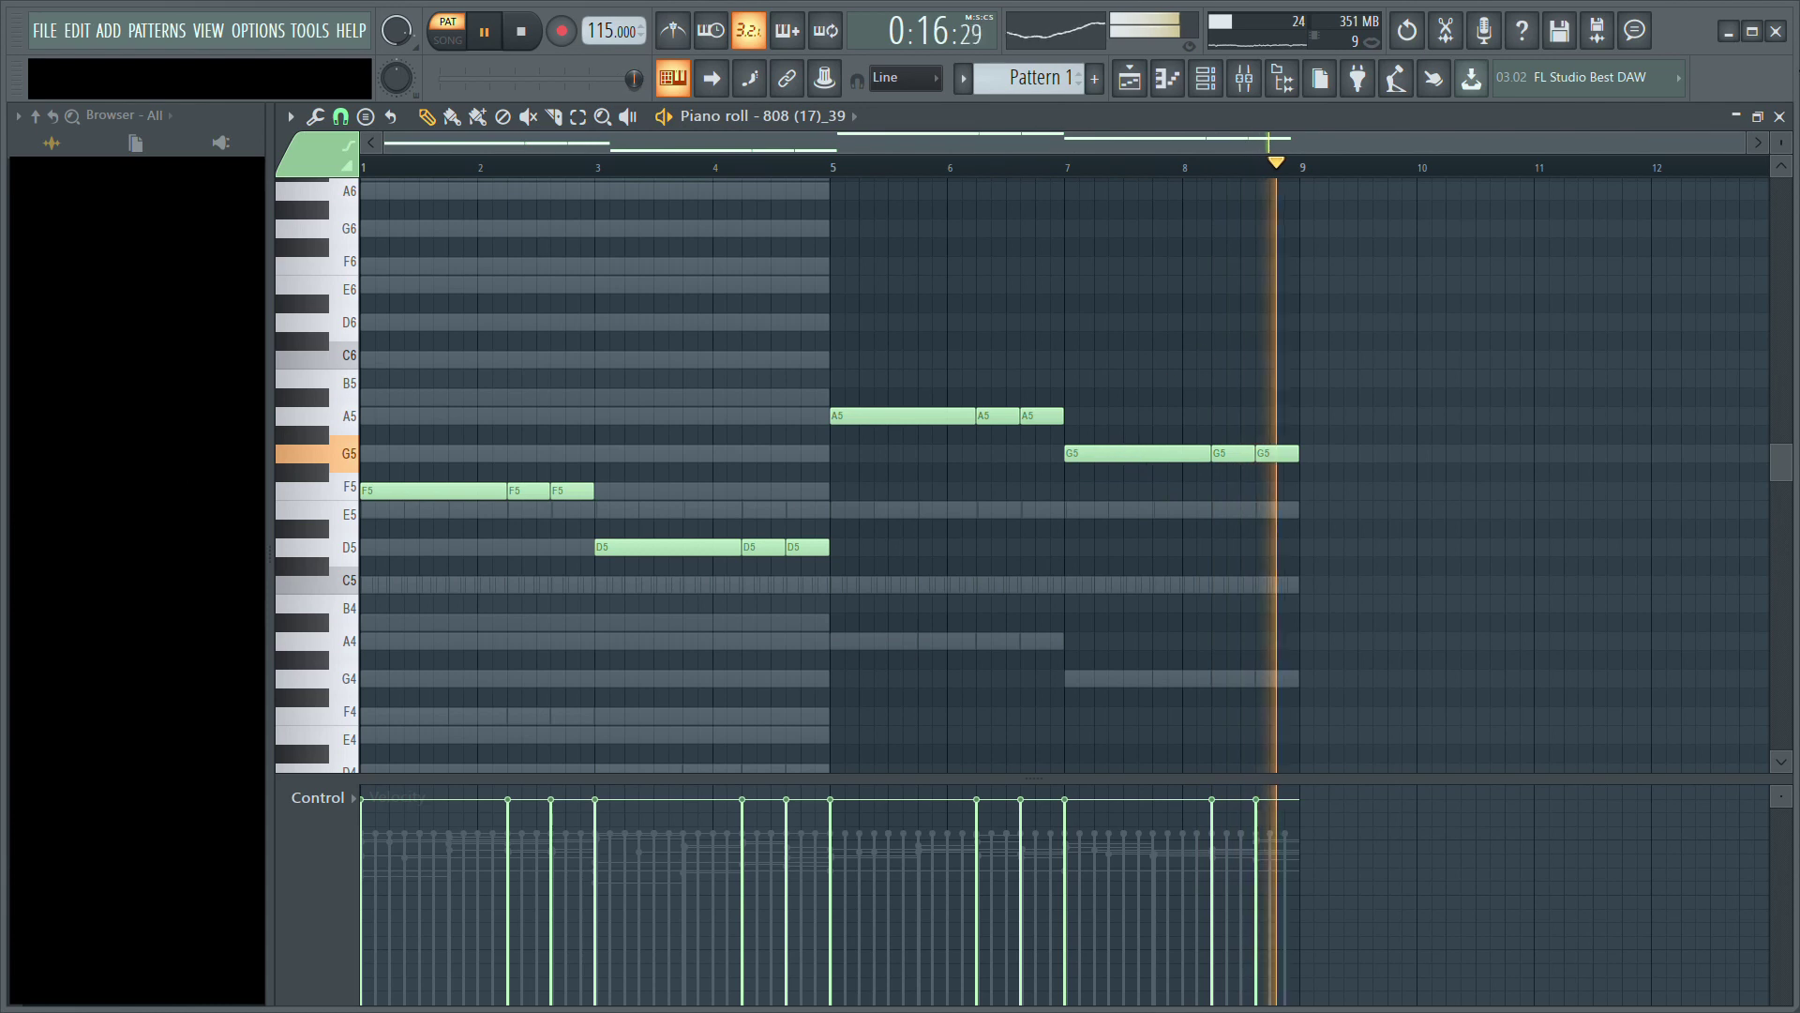
Step: Add the nm - kay kick sample as a channel on mixer track 5 with short C5 hits on every 808 note start
key(F7)
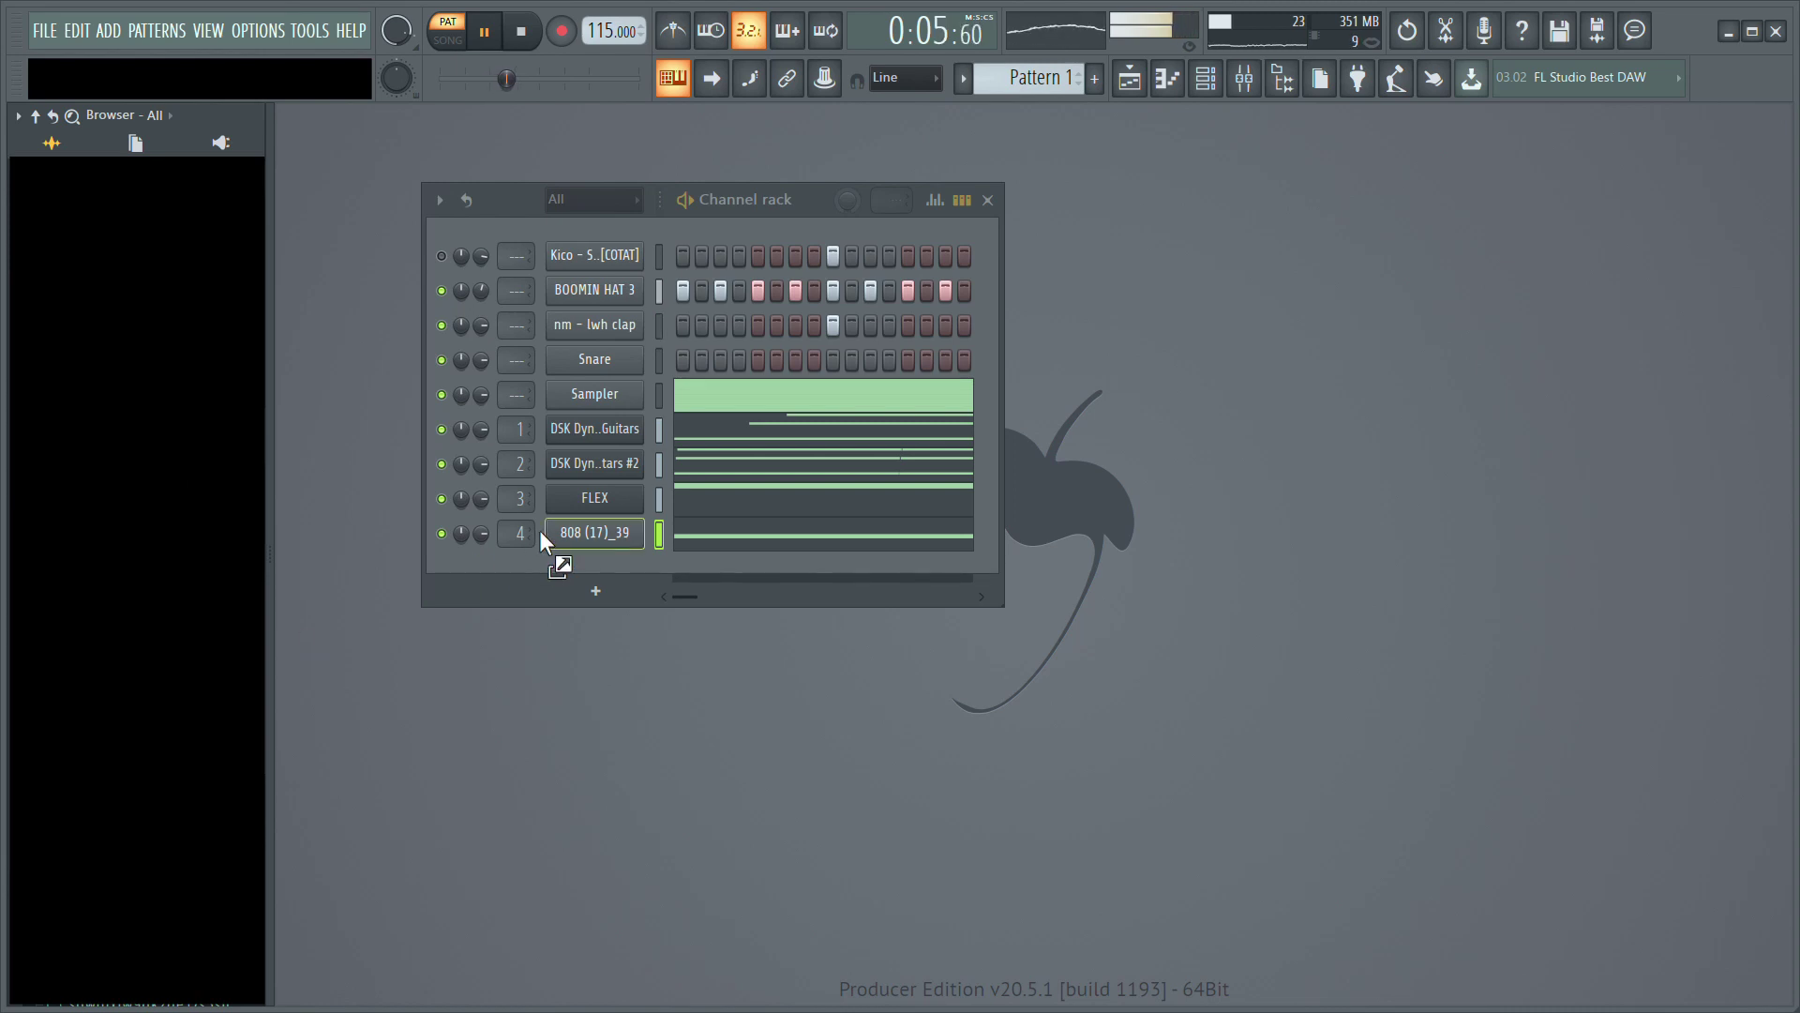
drag(542, 540, 597, 563)
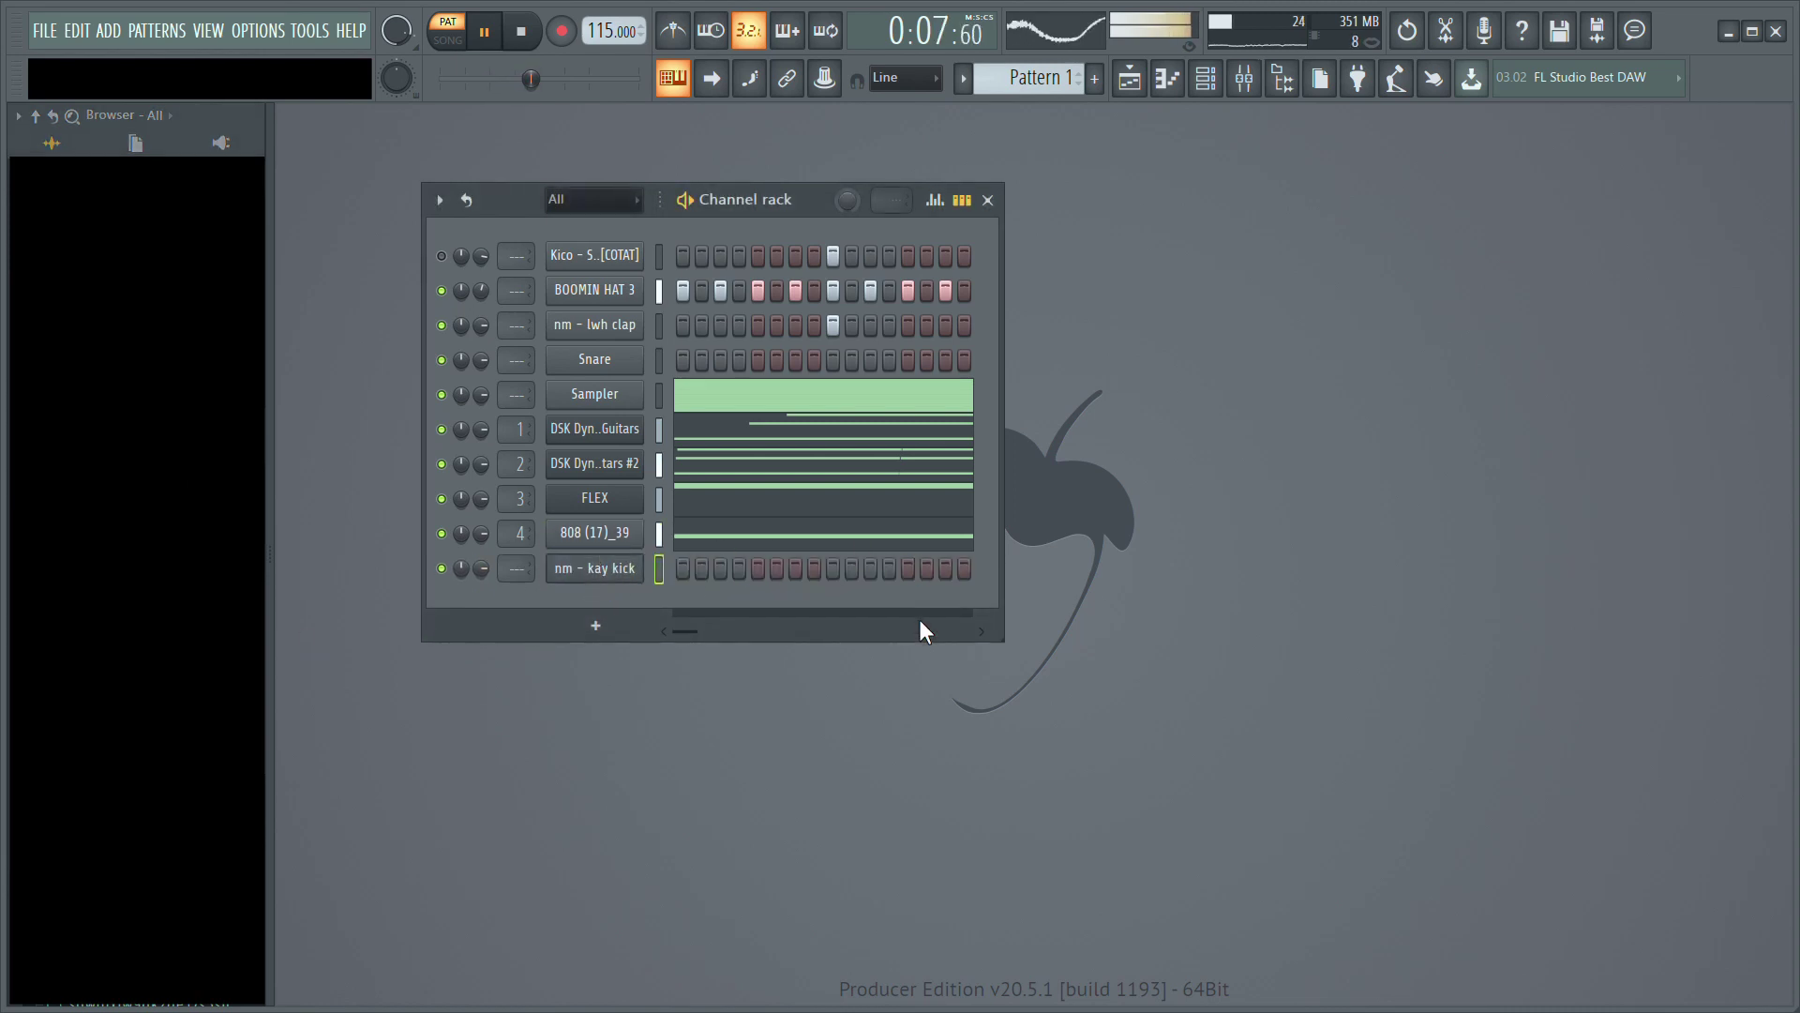
key(ctrl+v)
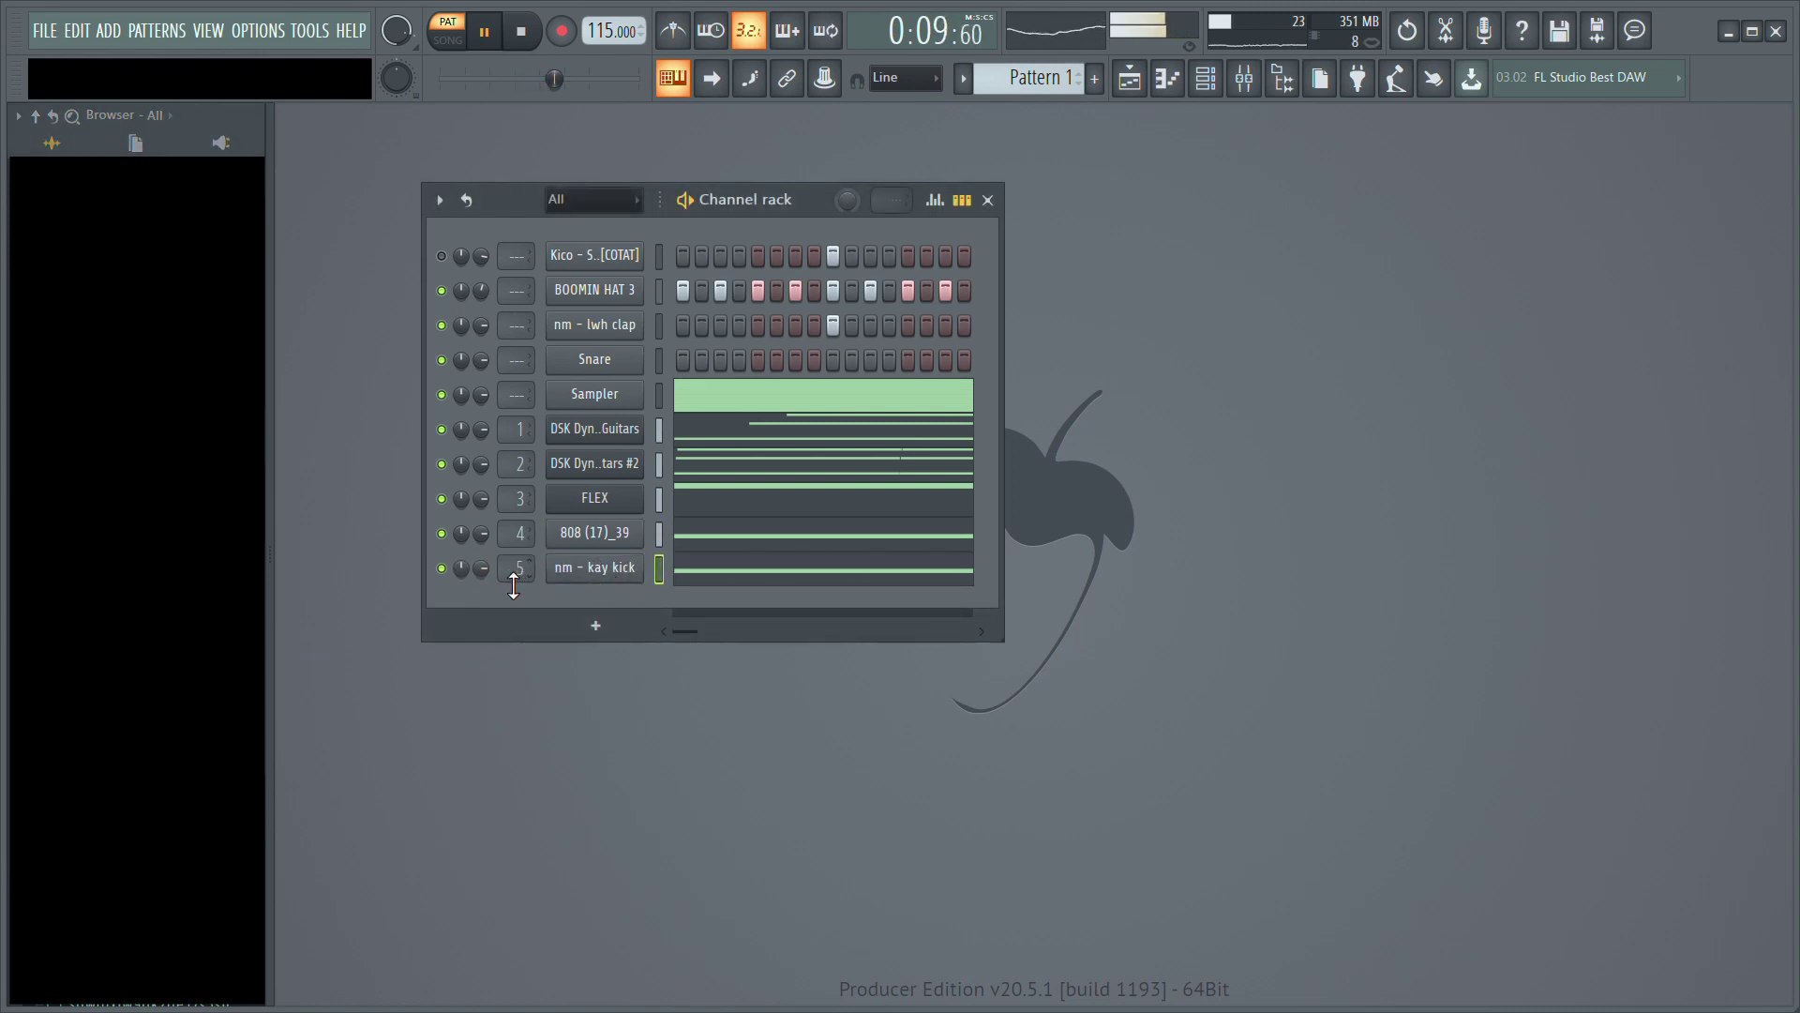
click(770, 585)
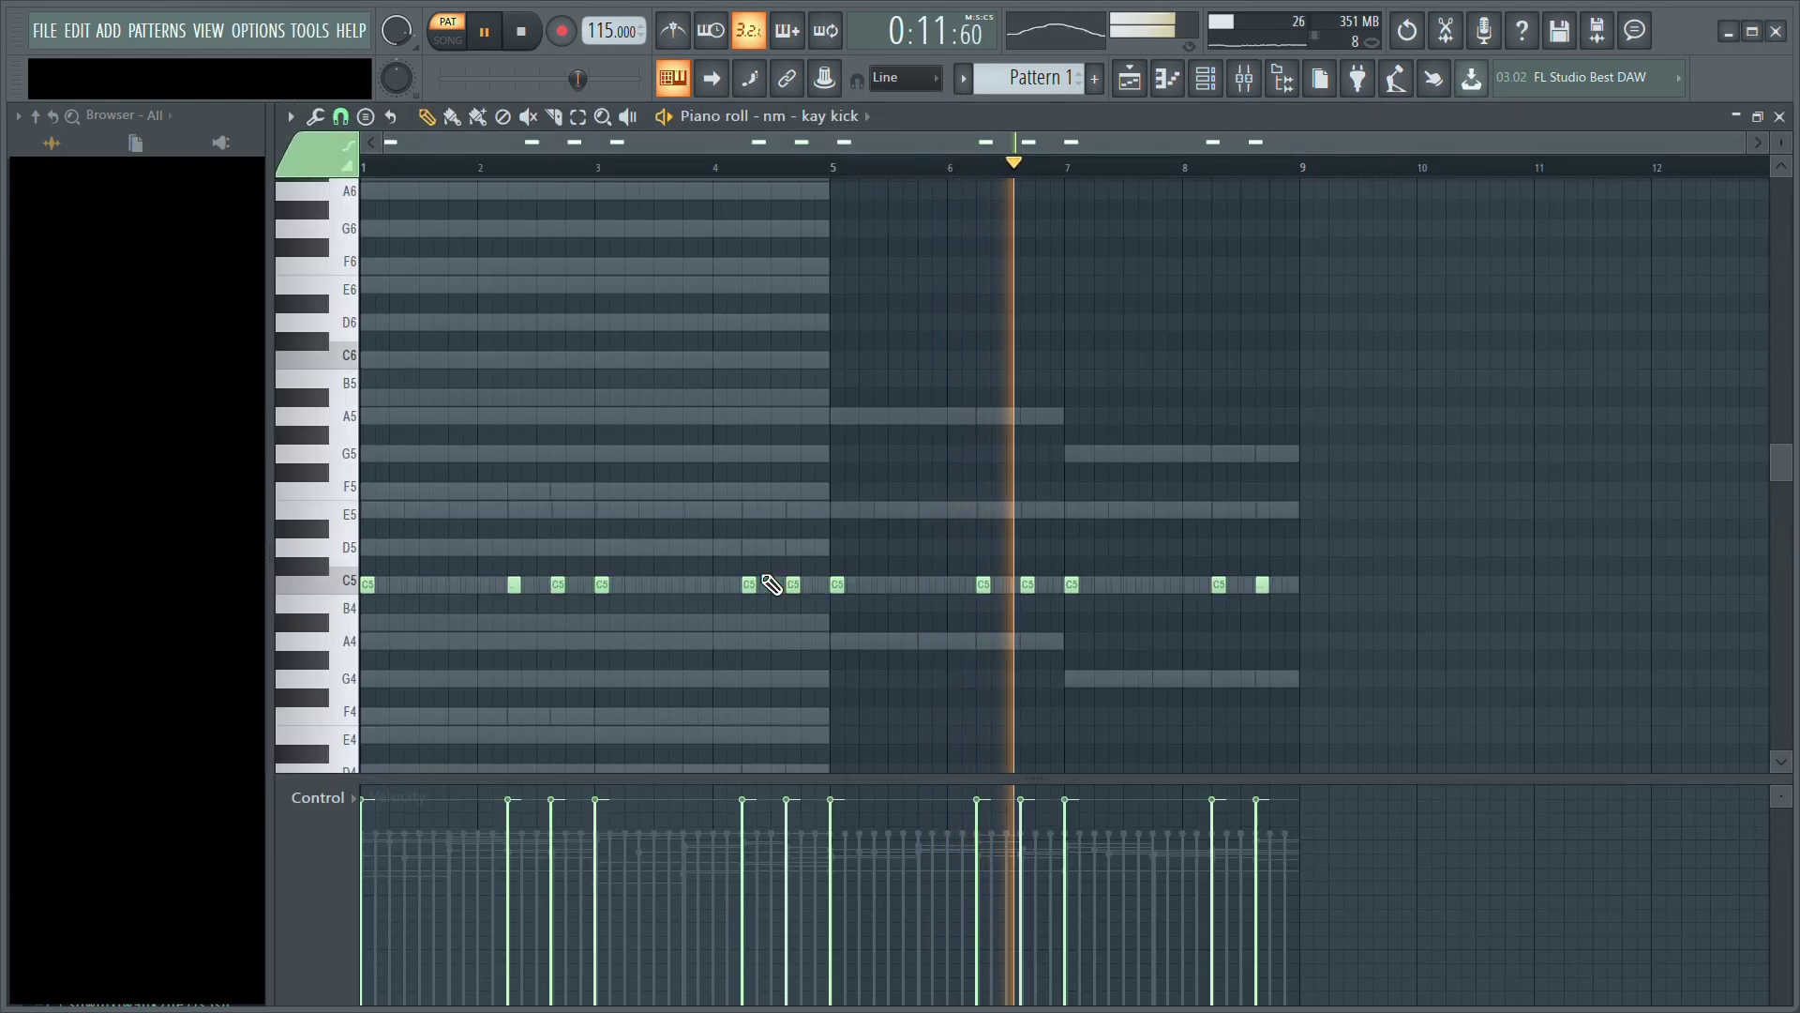
click(1780, 116)
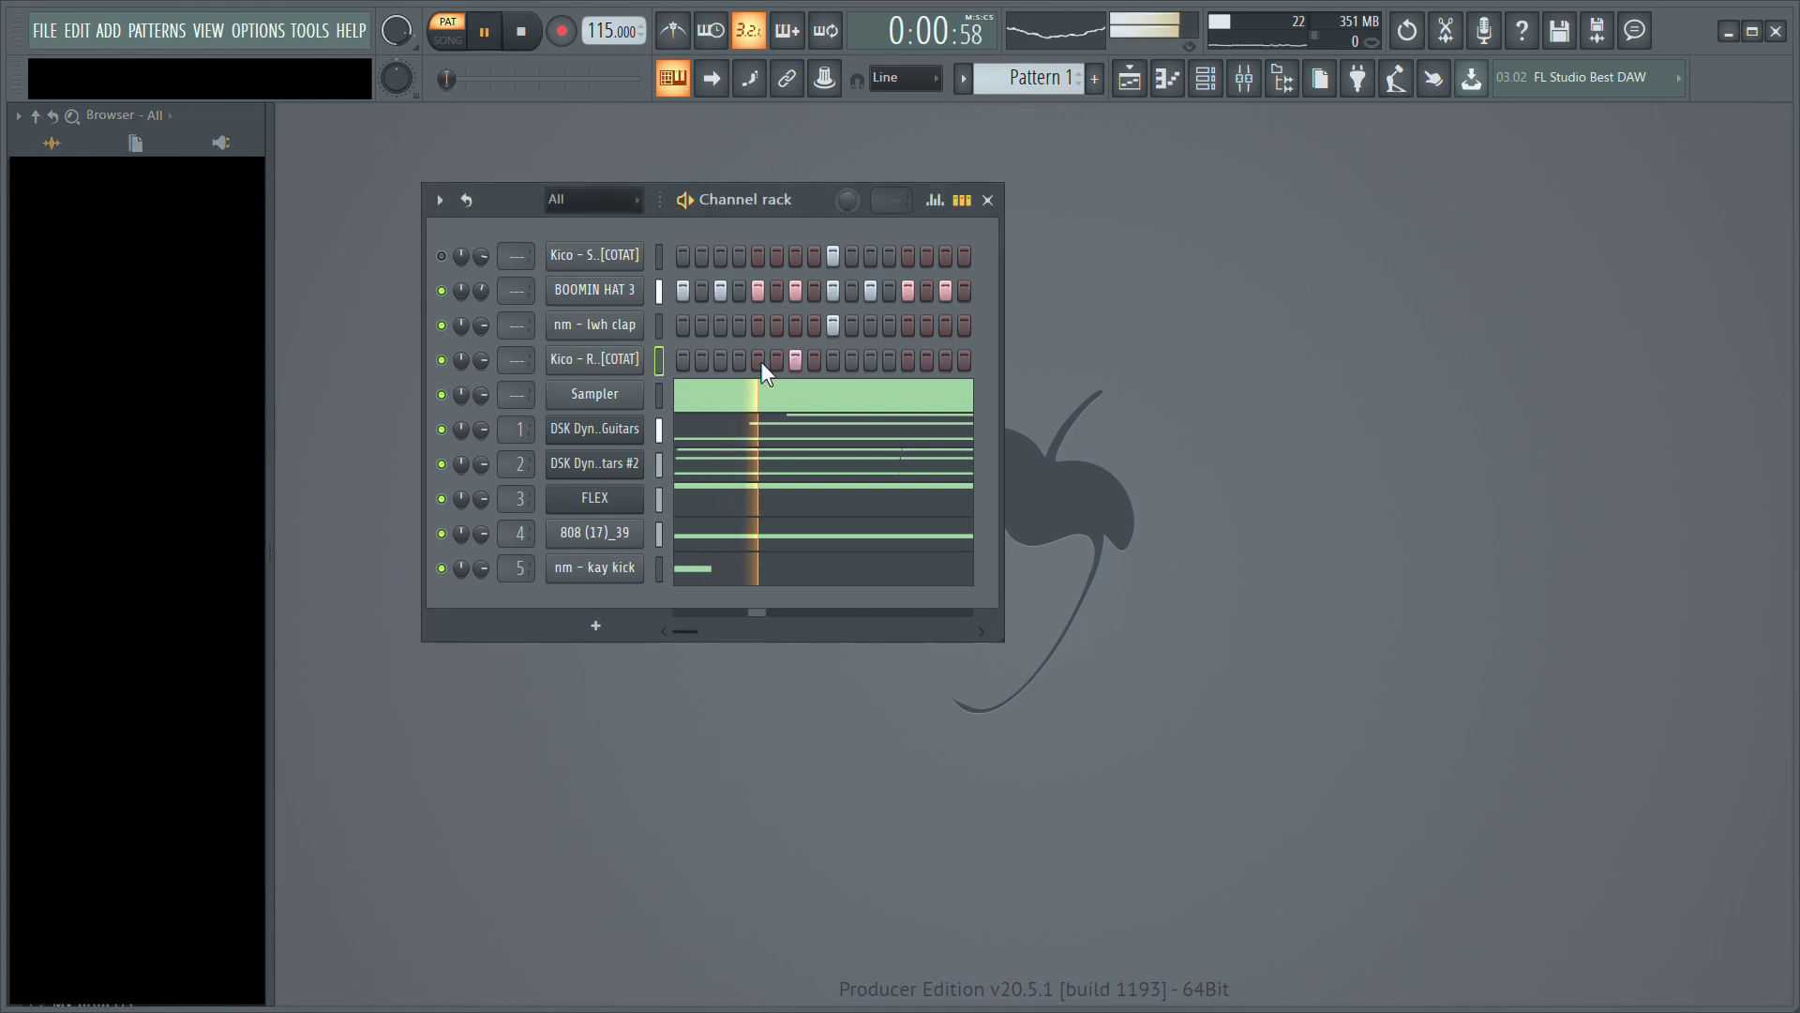
Step: Add Kico Rim 4 hits on C5 in bars 3, 5 and 7, at the same position within the bar as the bar 1 hit
key(F7)
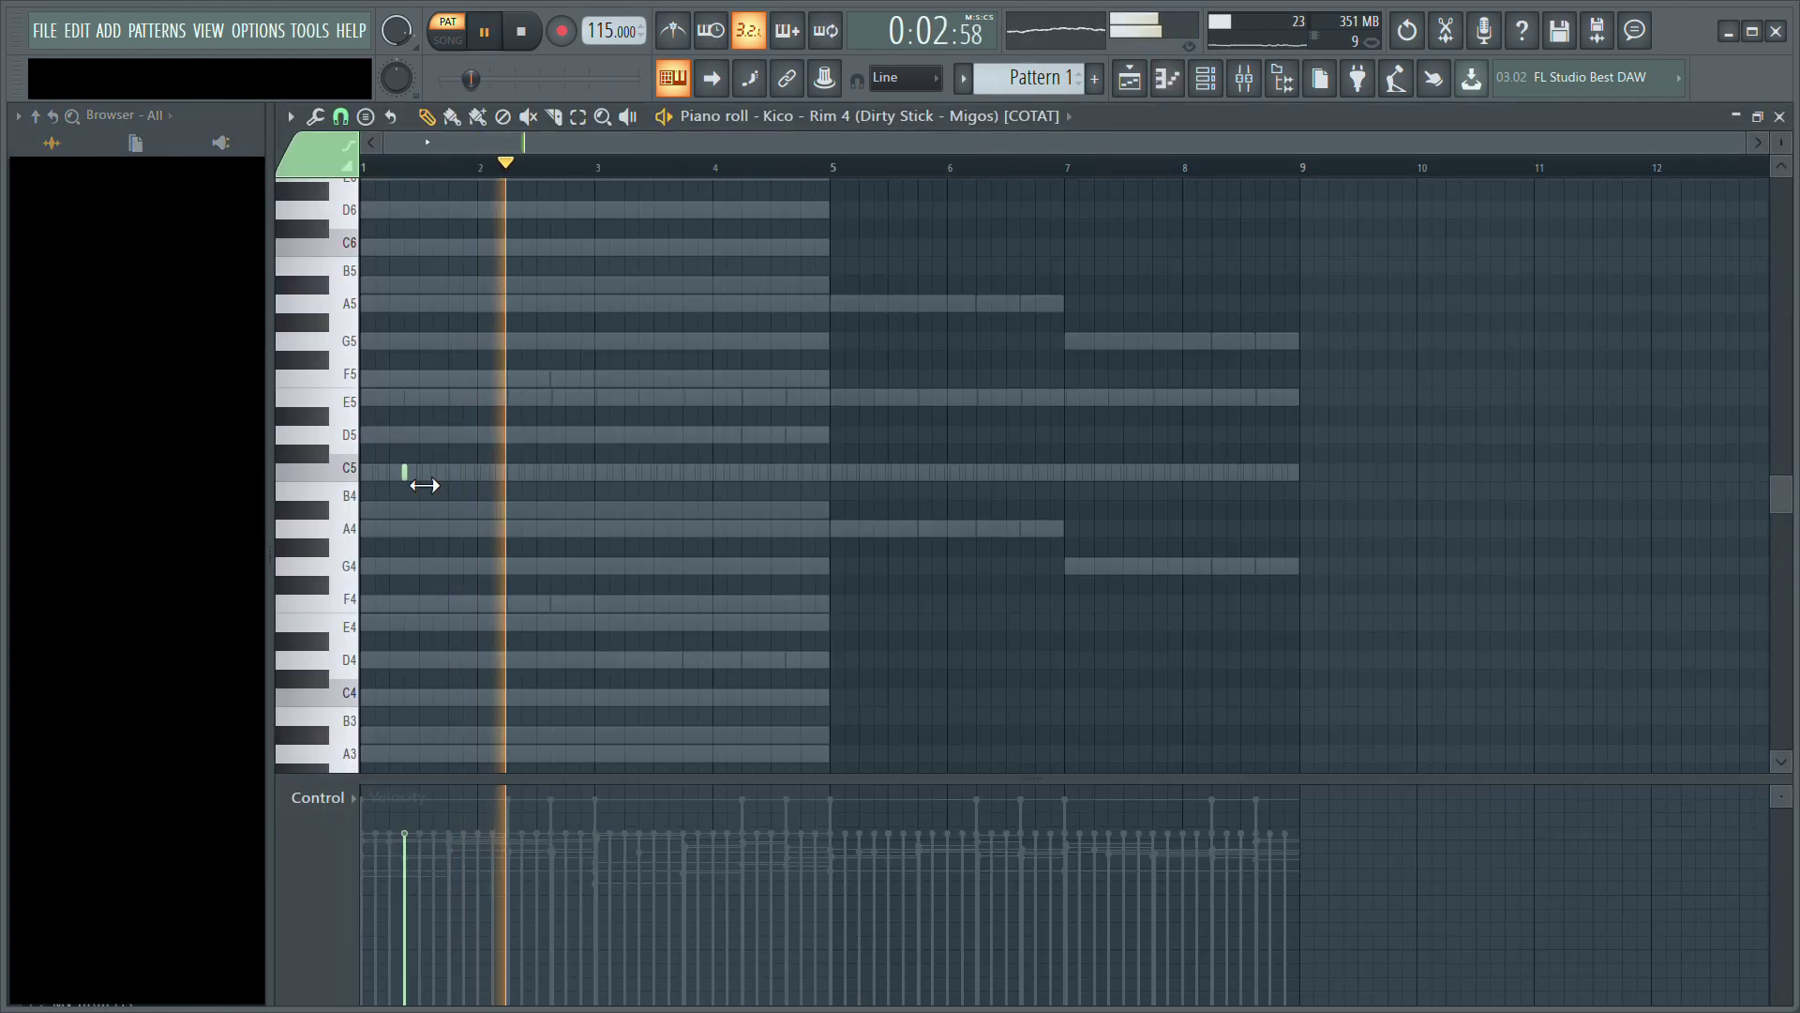
click(635, 472)
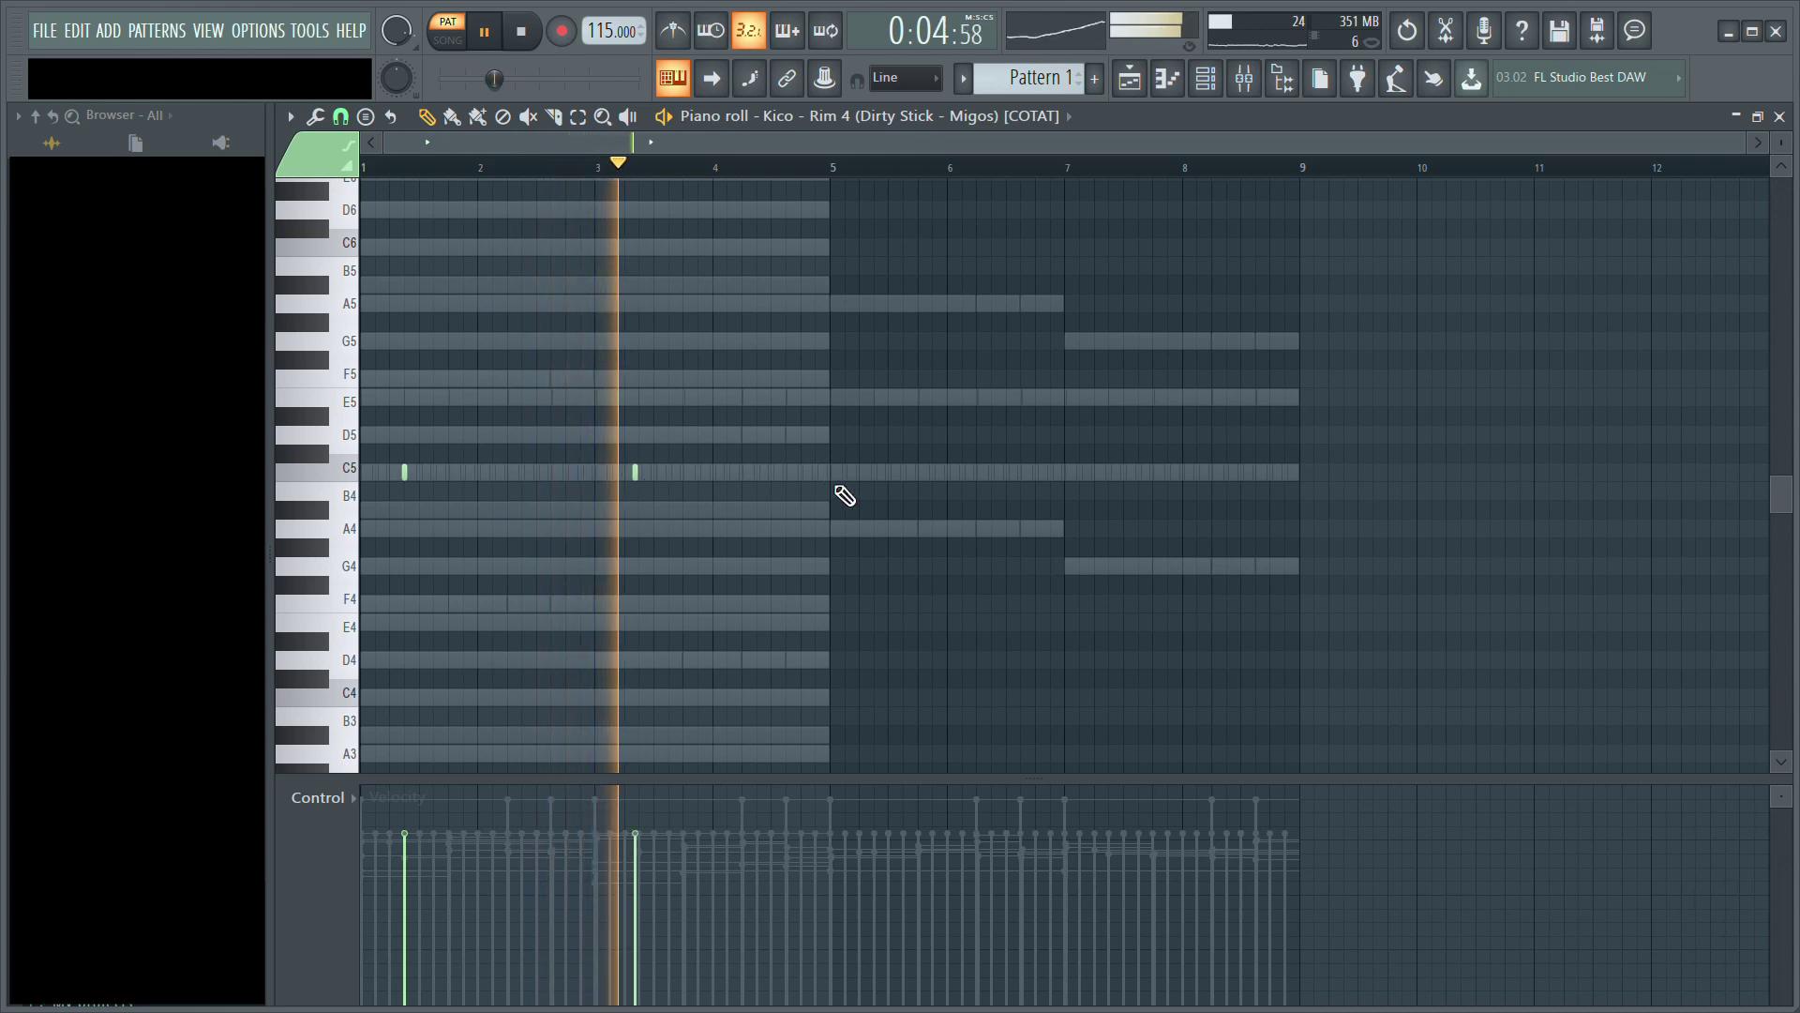
key(space)
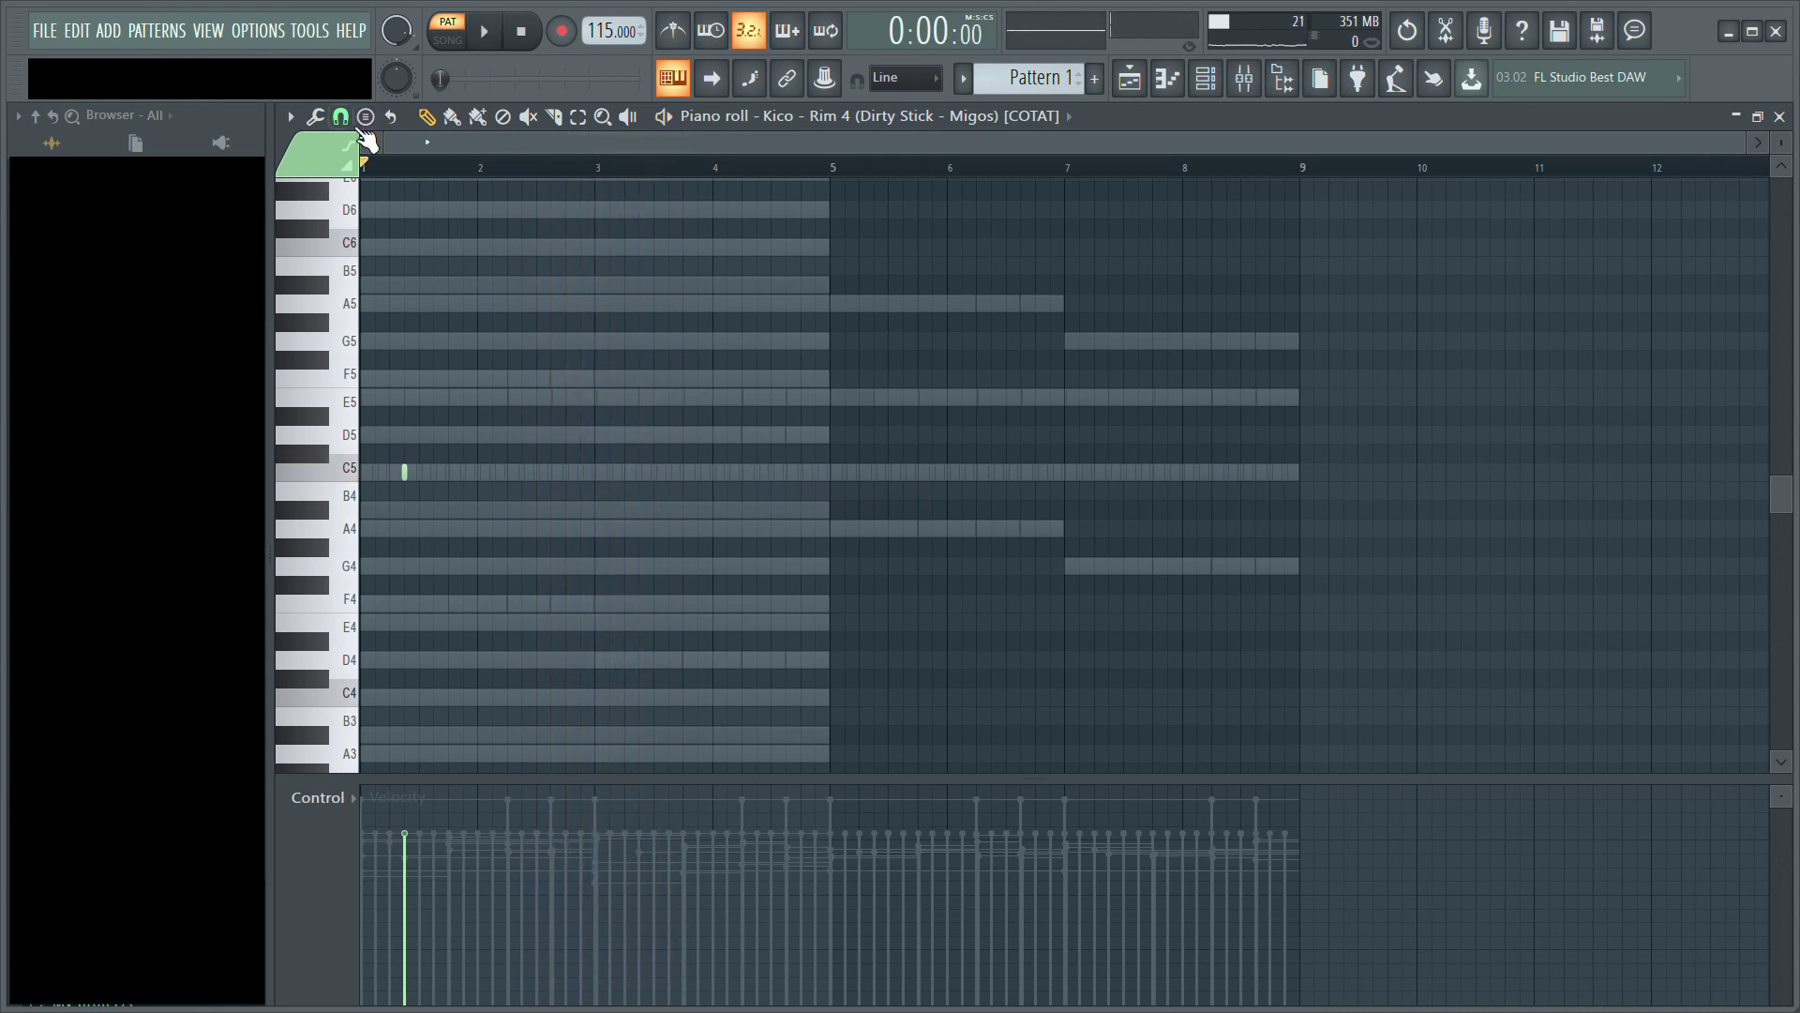
click(638, 471)
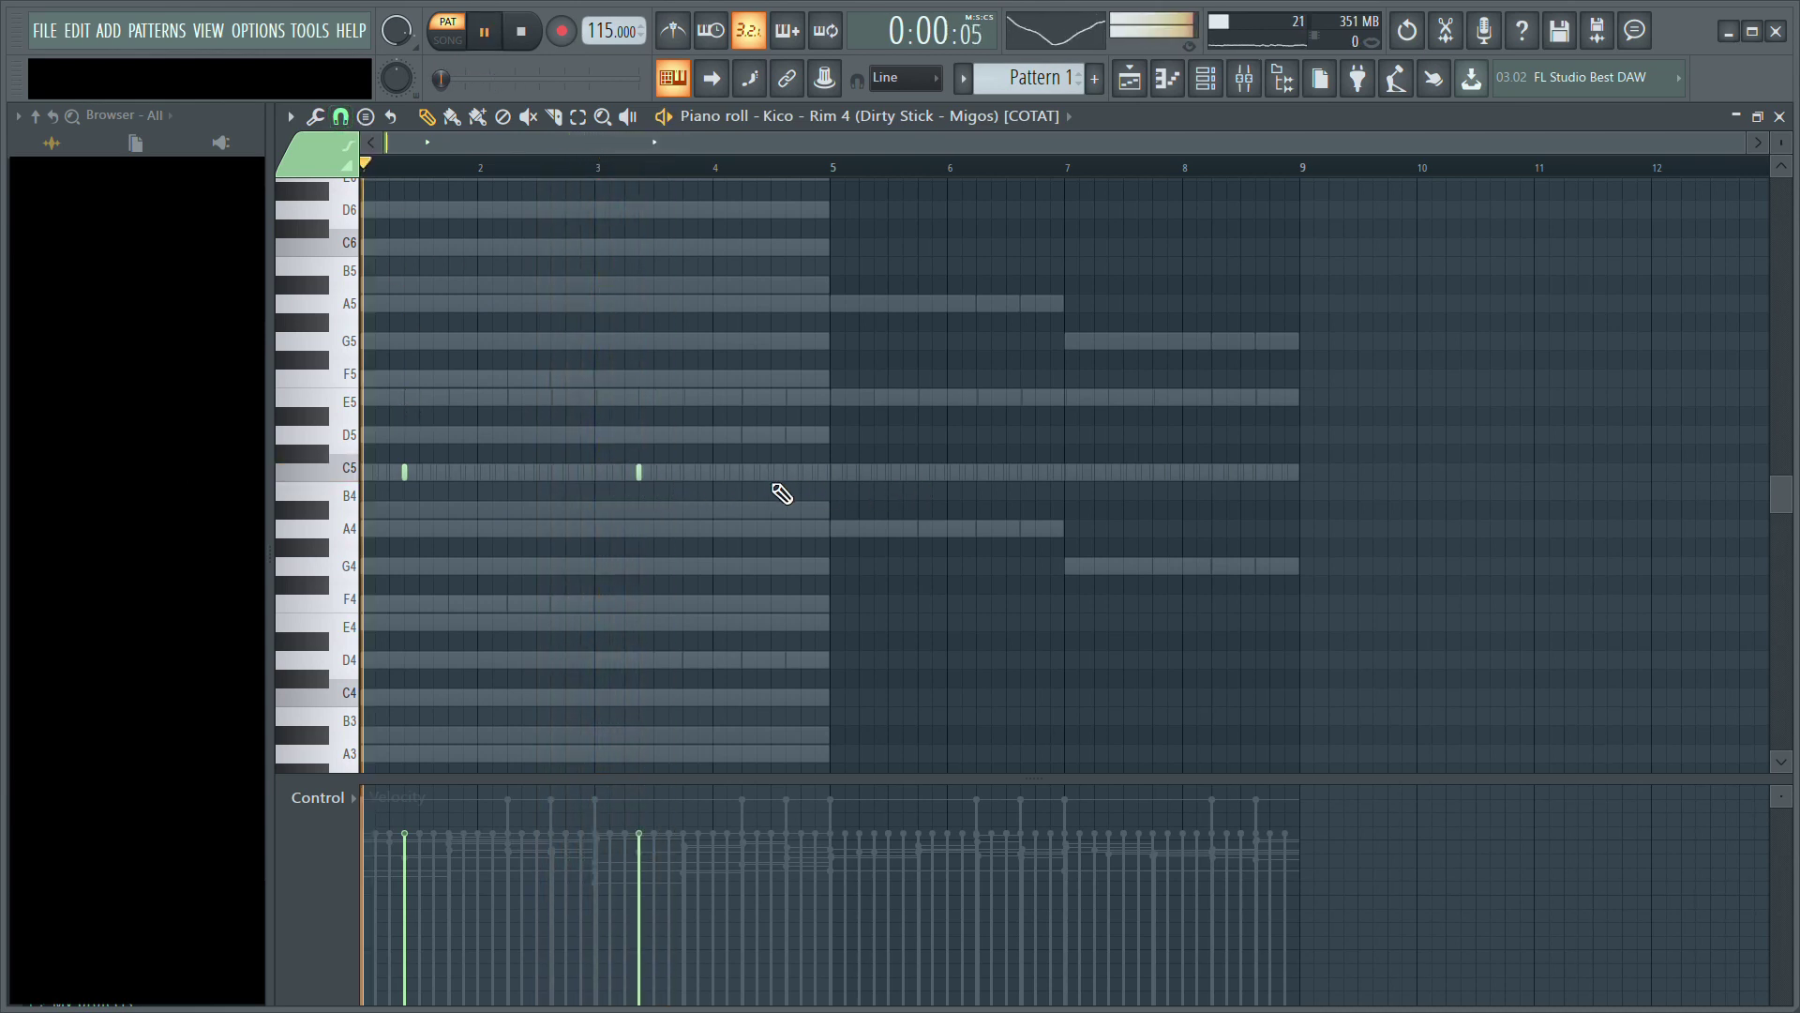
key(space)
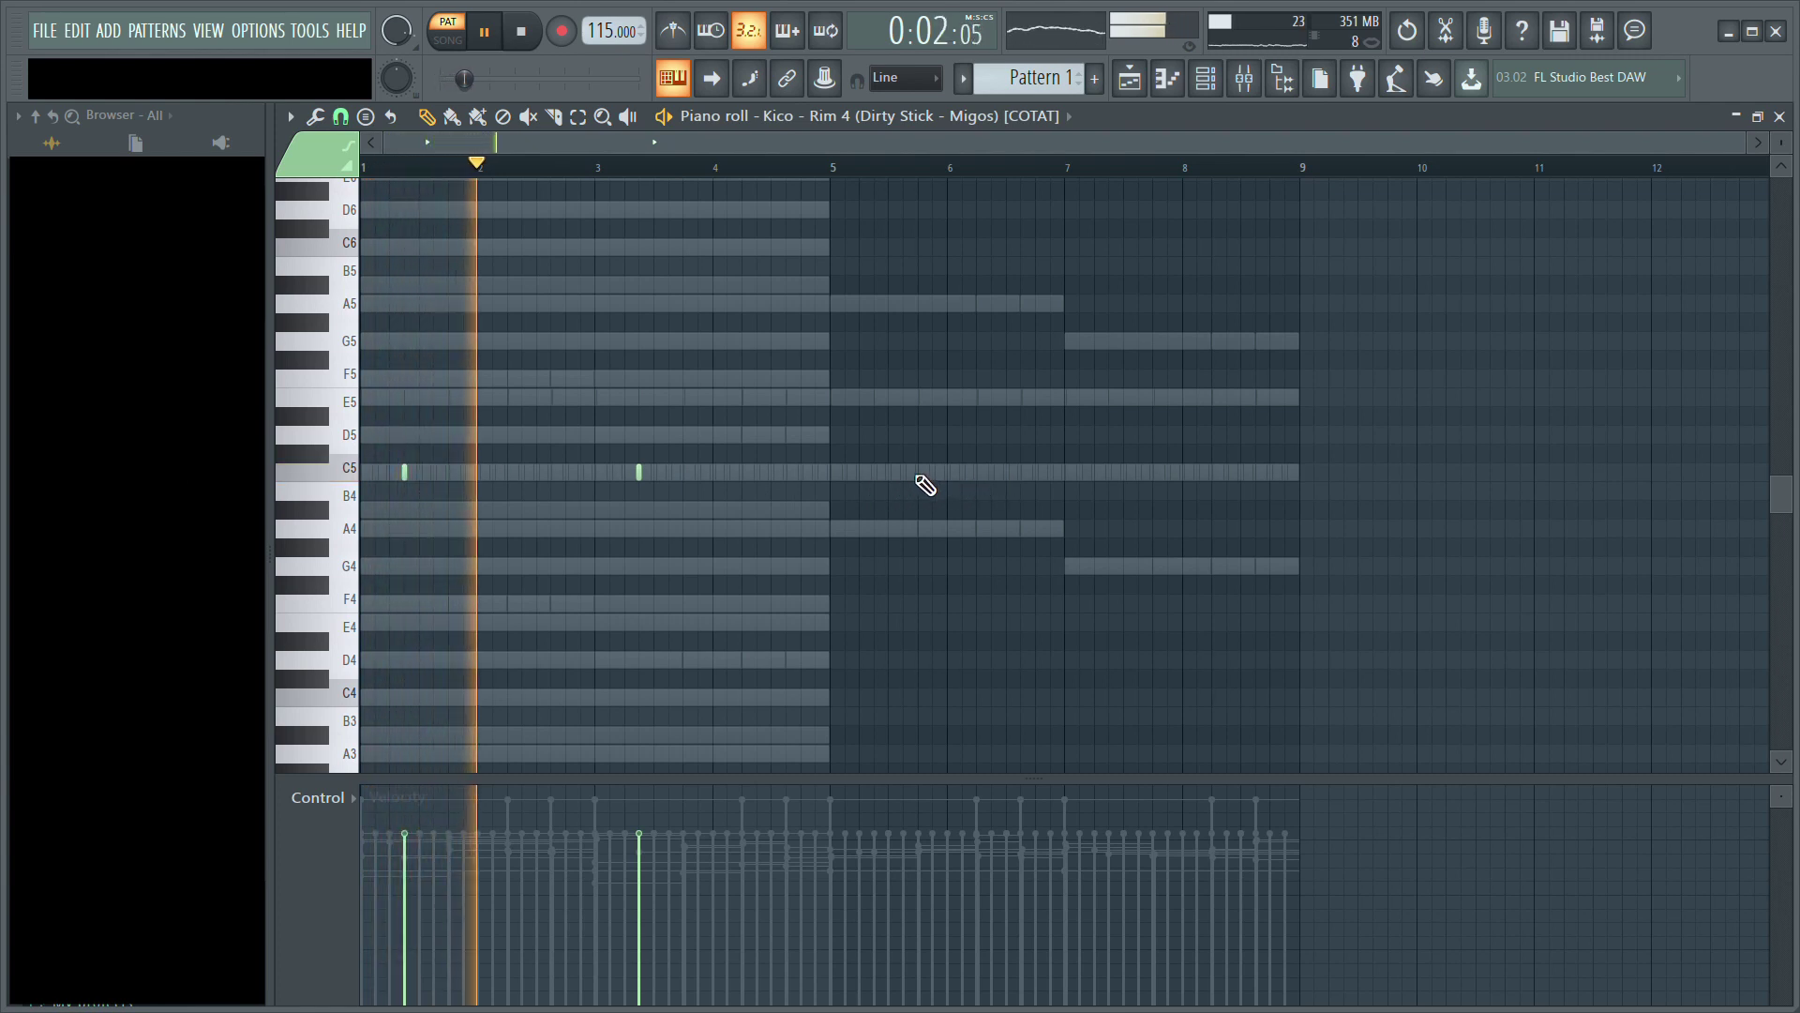
click(875, 472)
click(1109, 472)
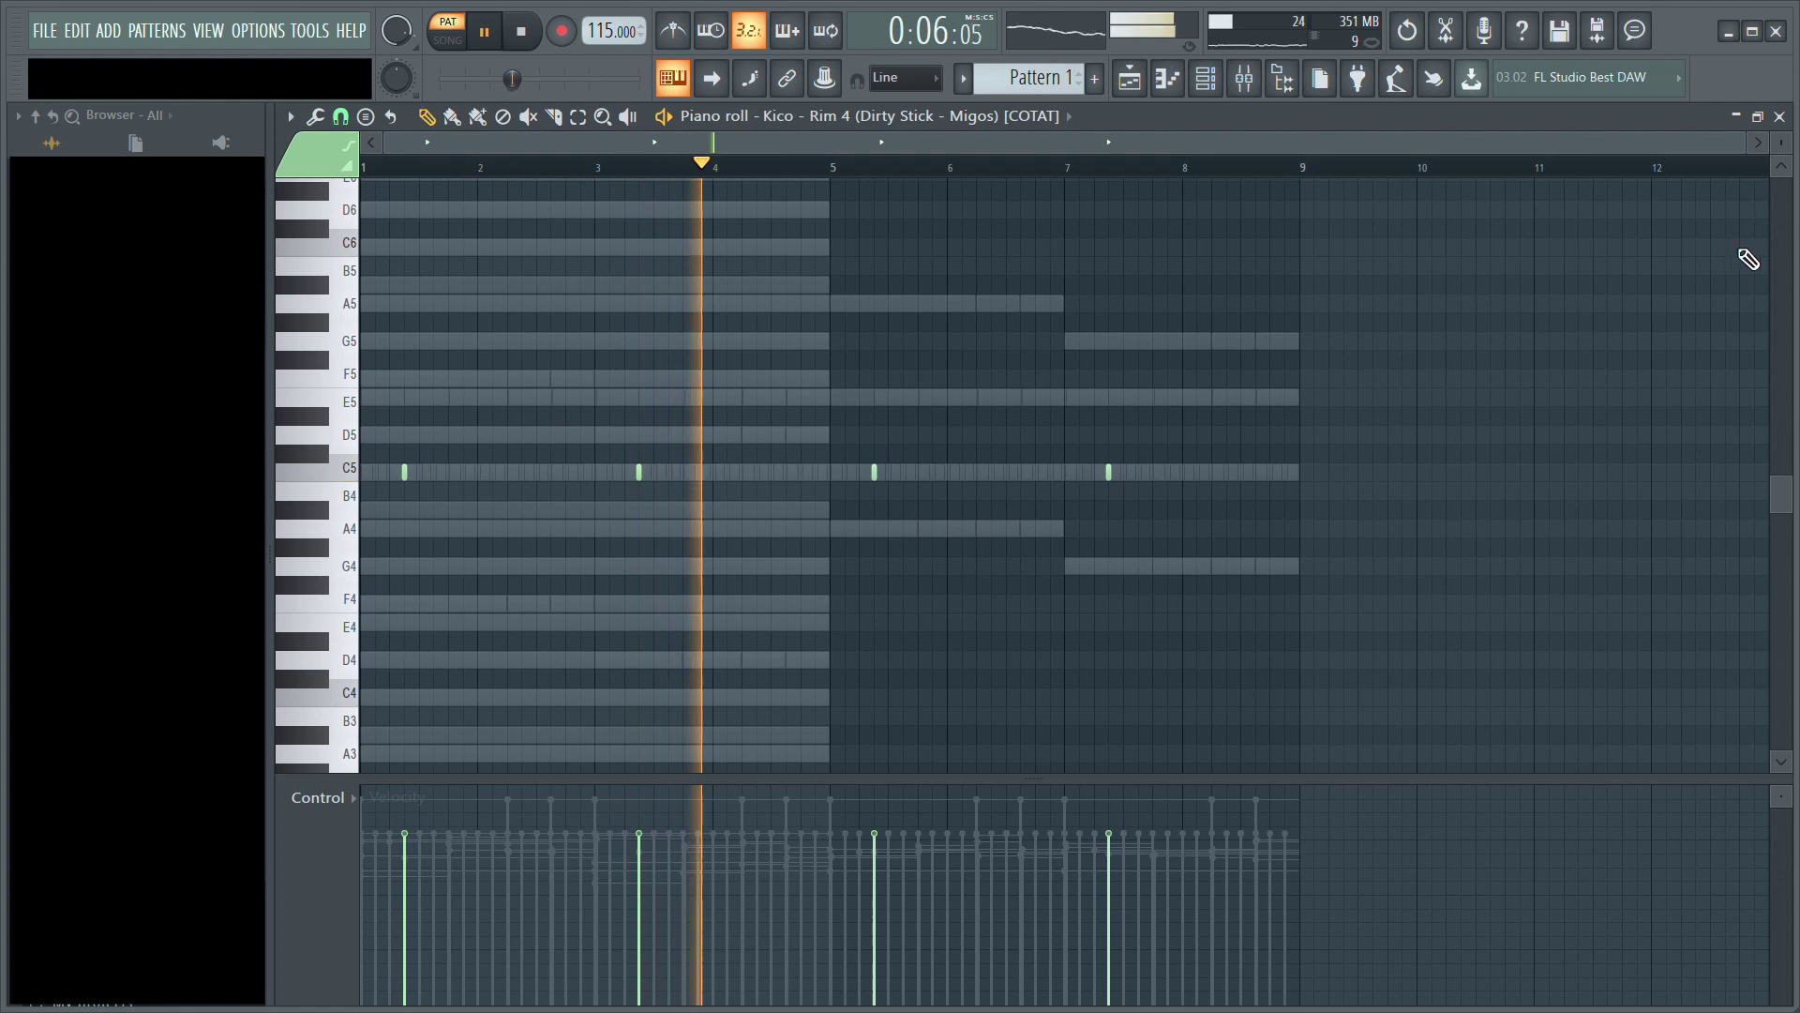
click(1780, 116)
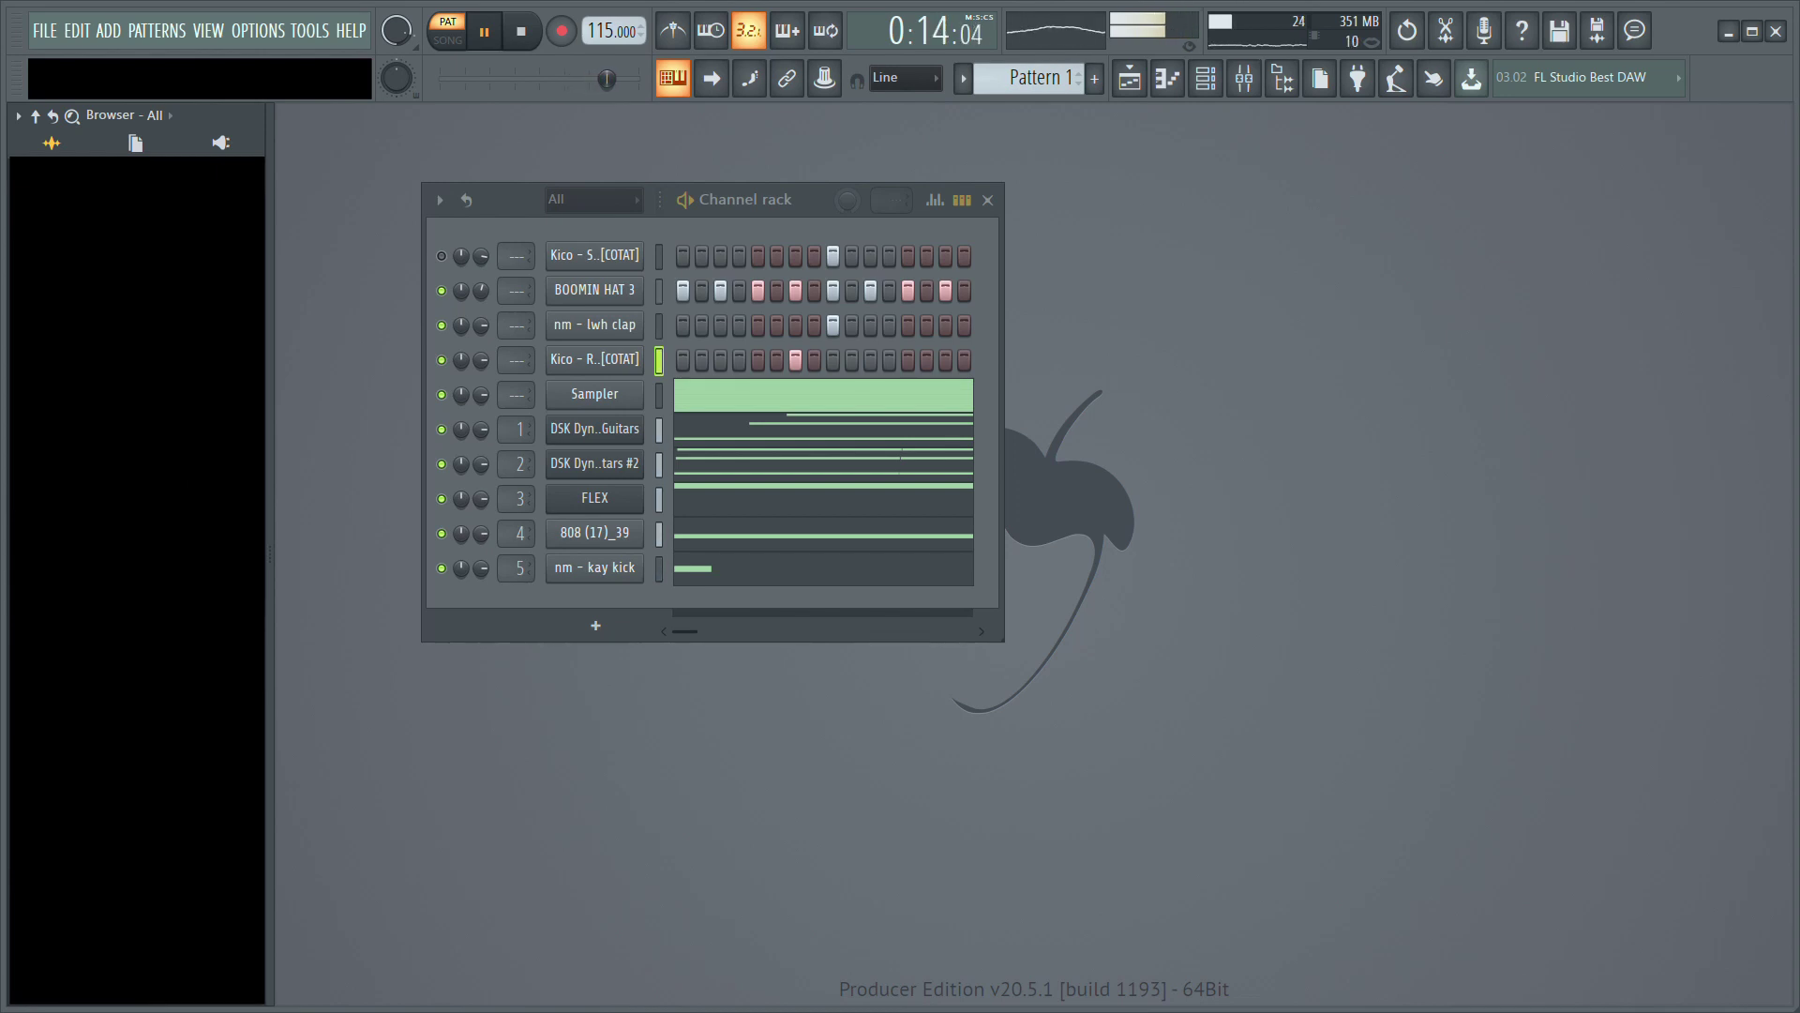
Step: Delete the Kico Rim 4 hits in bars 3 and 7, leaving one every four bars
key(F7)
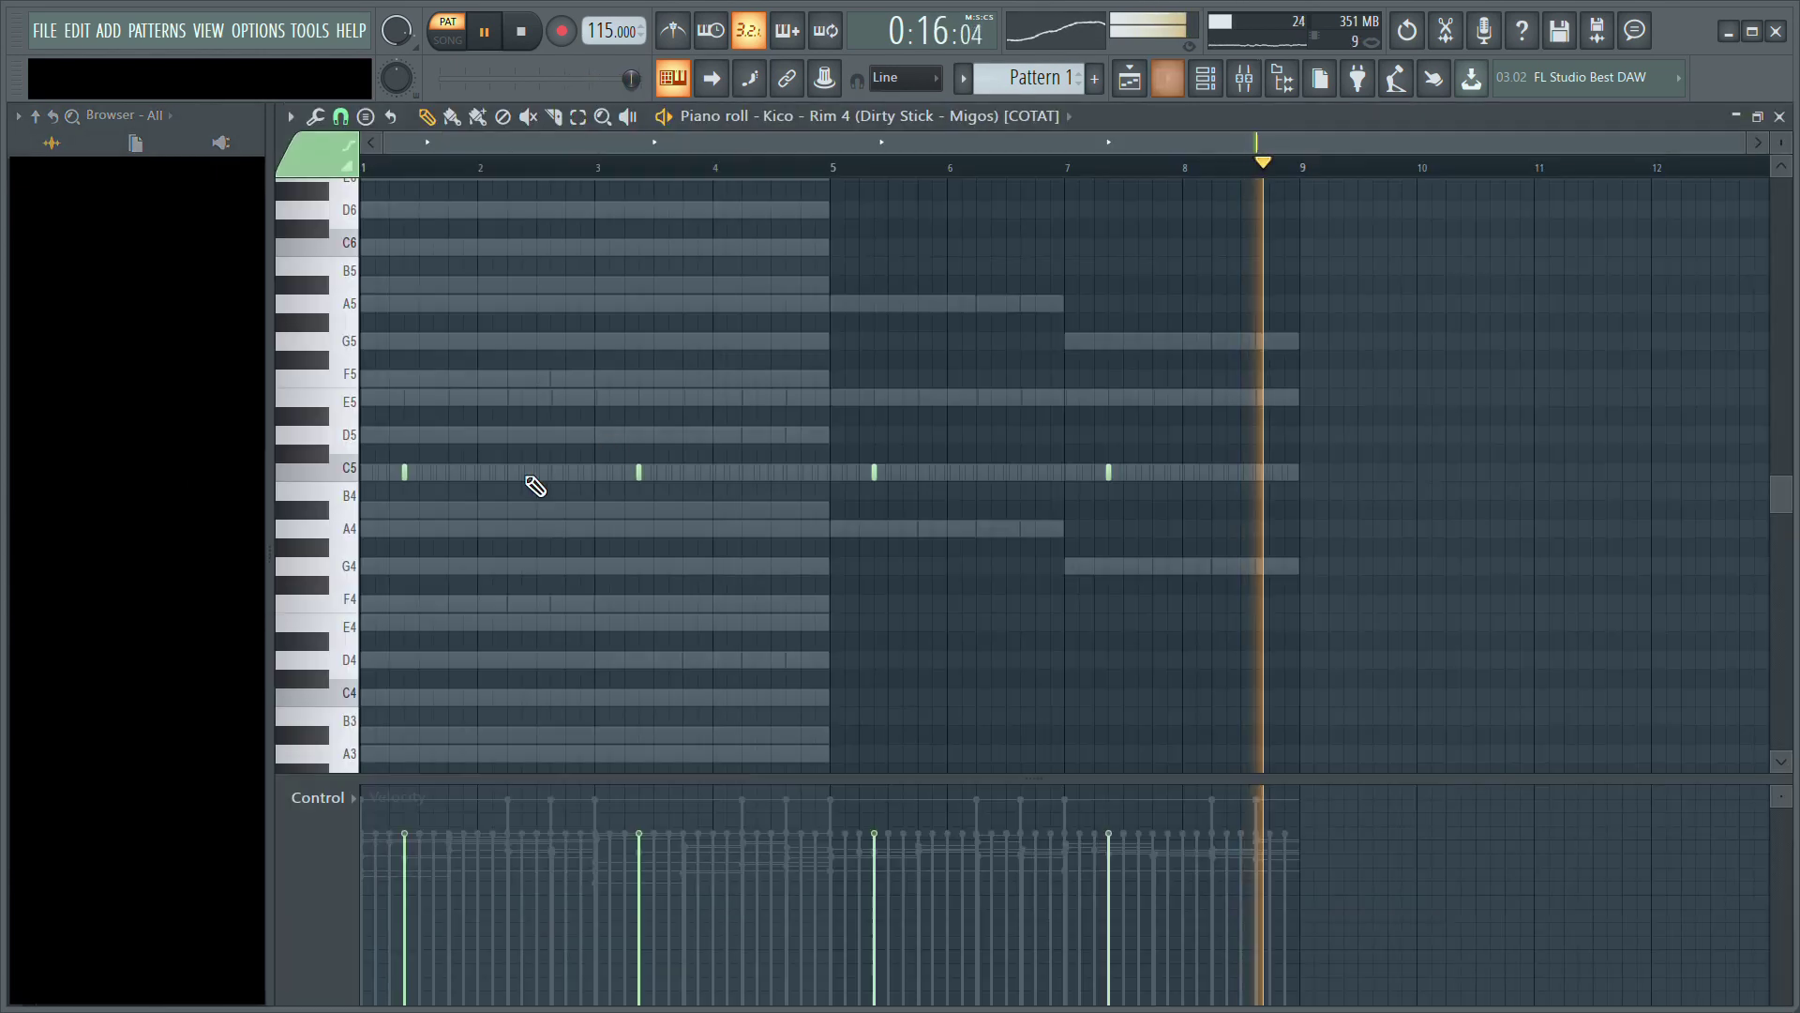
right_click(638, 473)
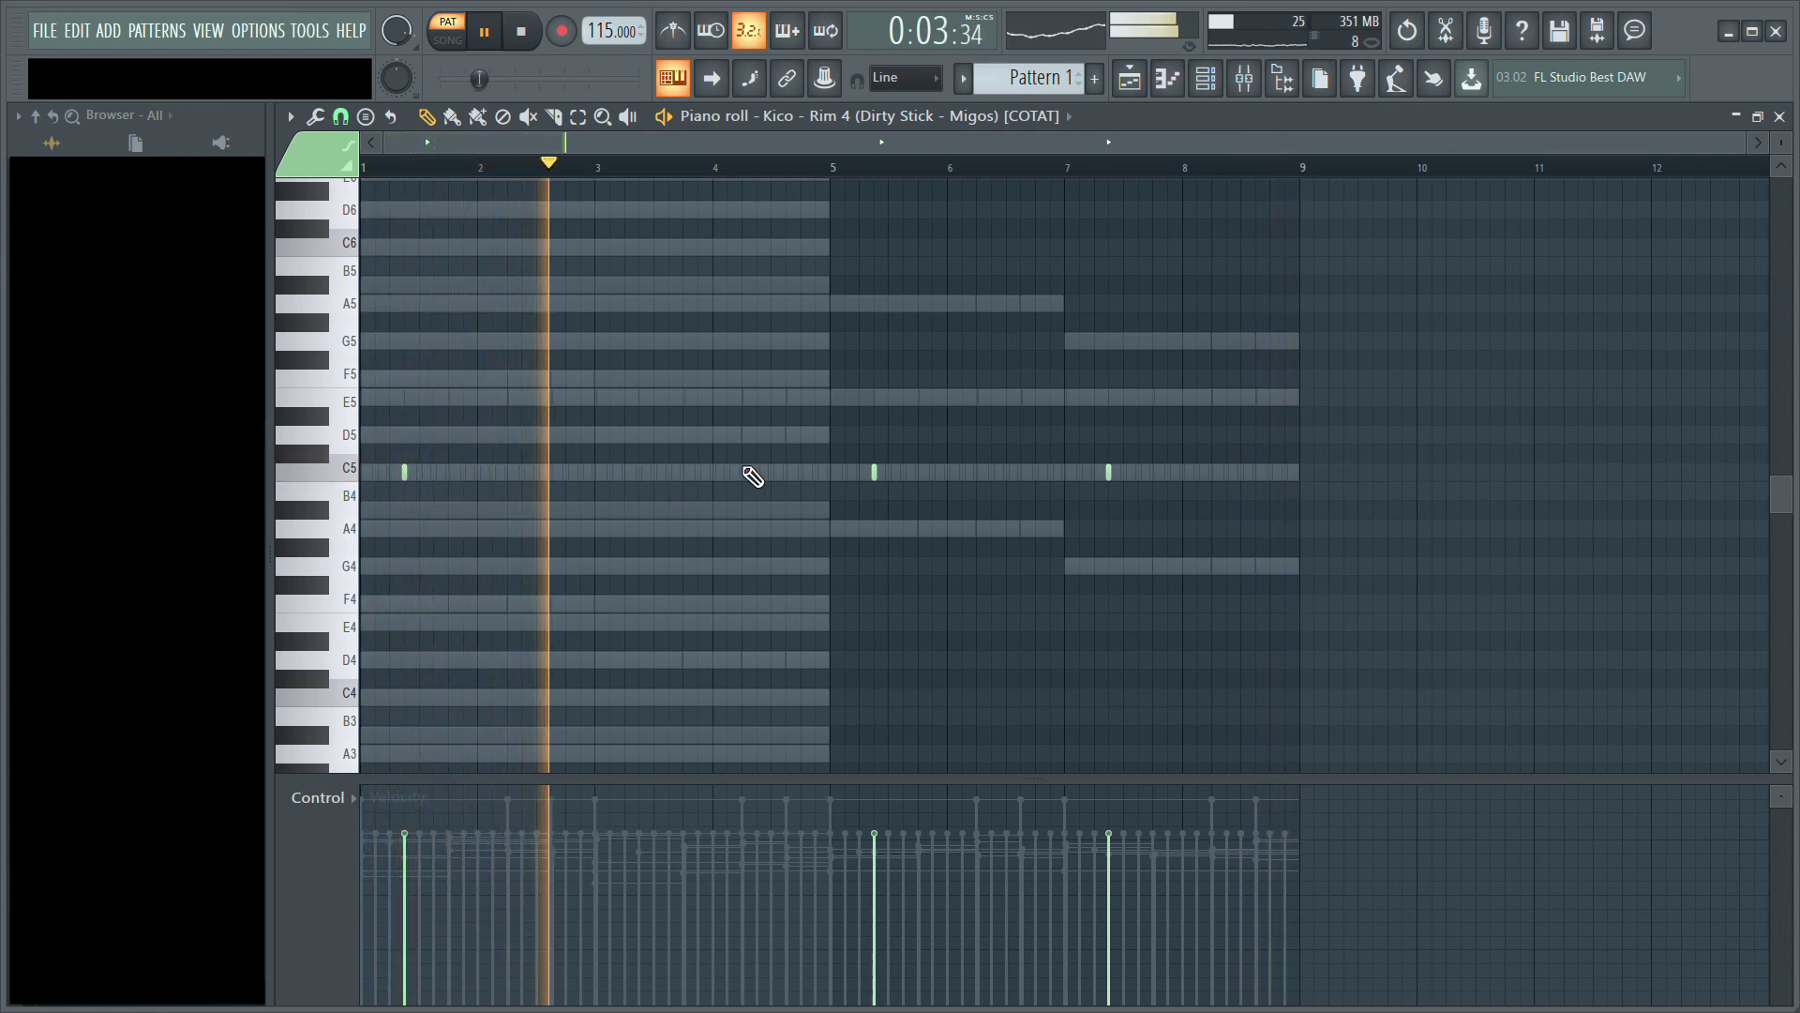
right_click(1110, 474)
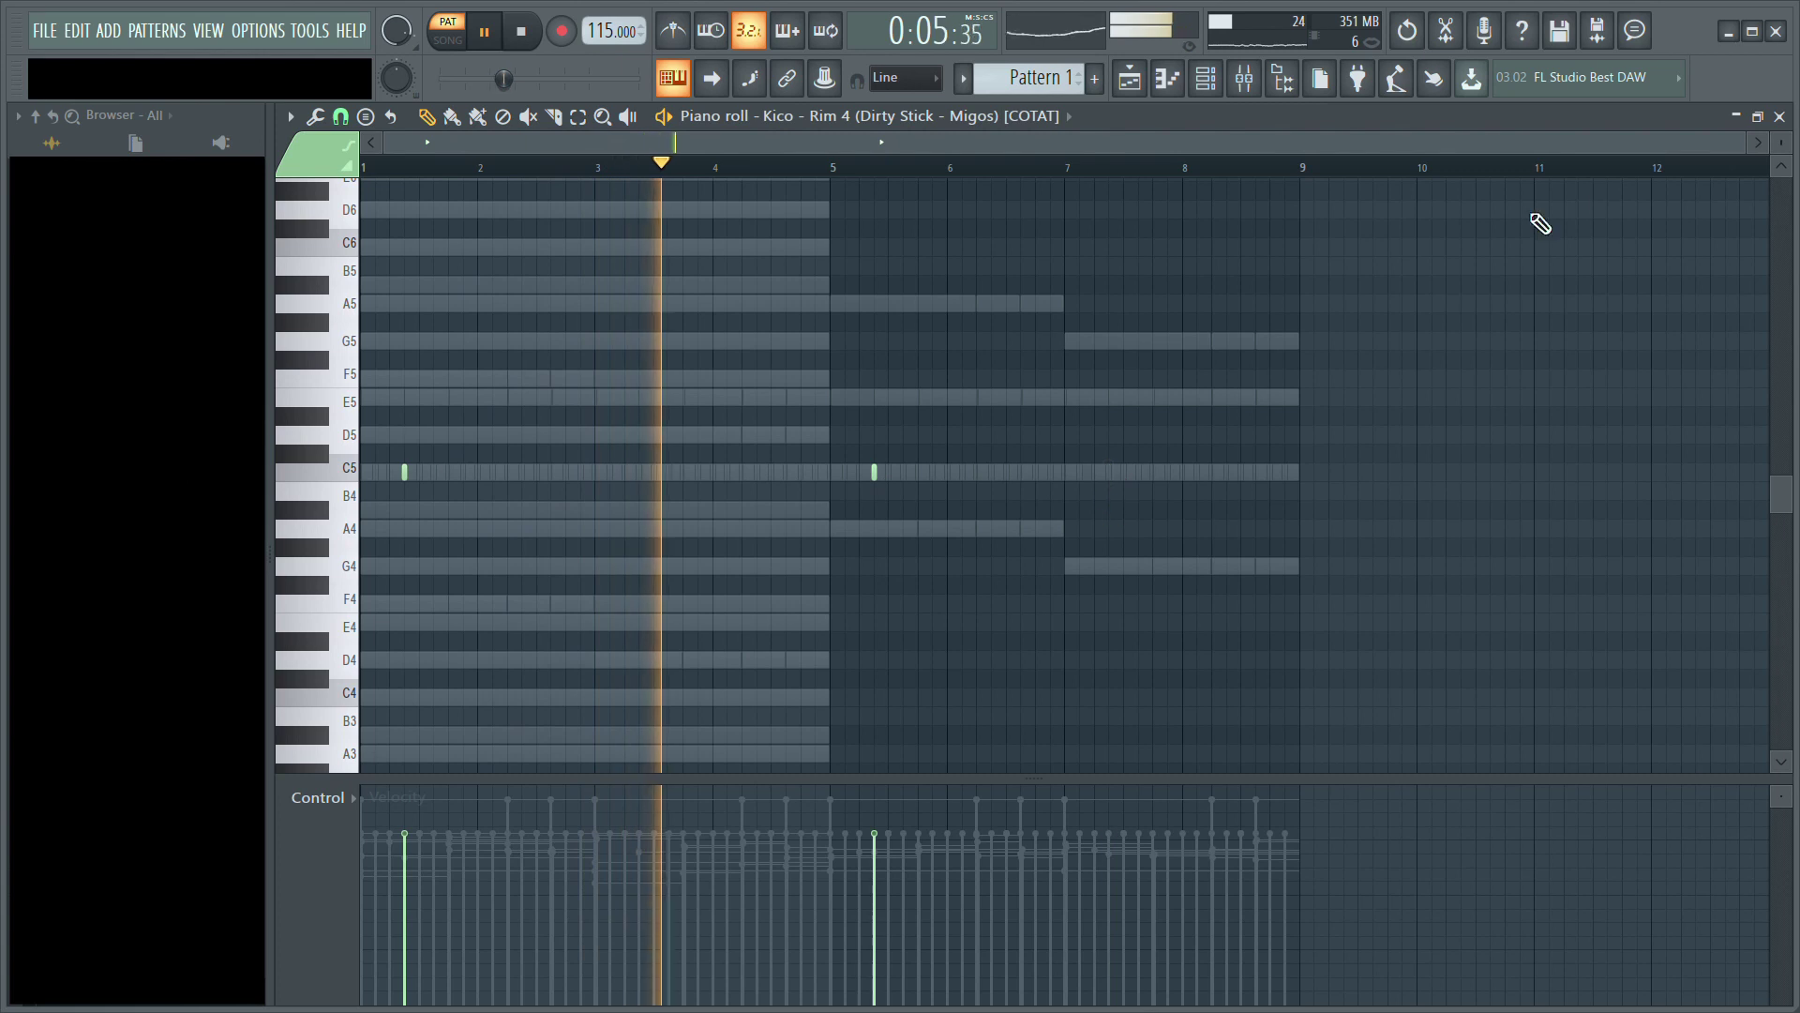
click(1780, 117)
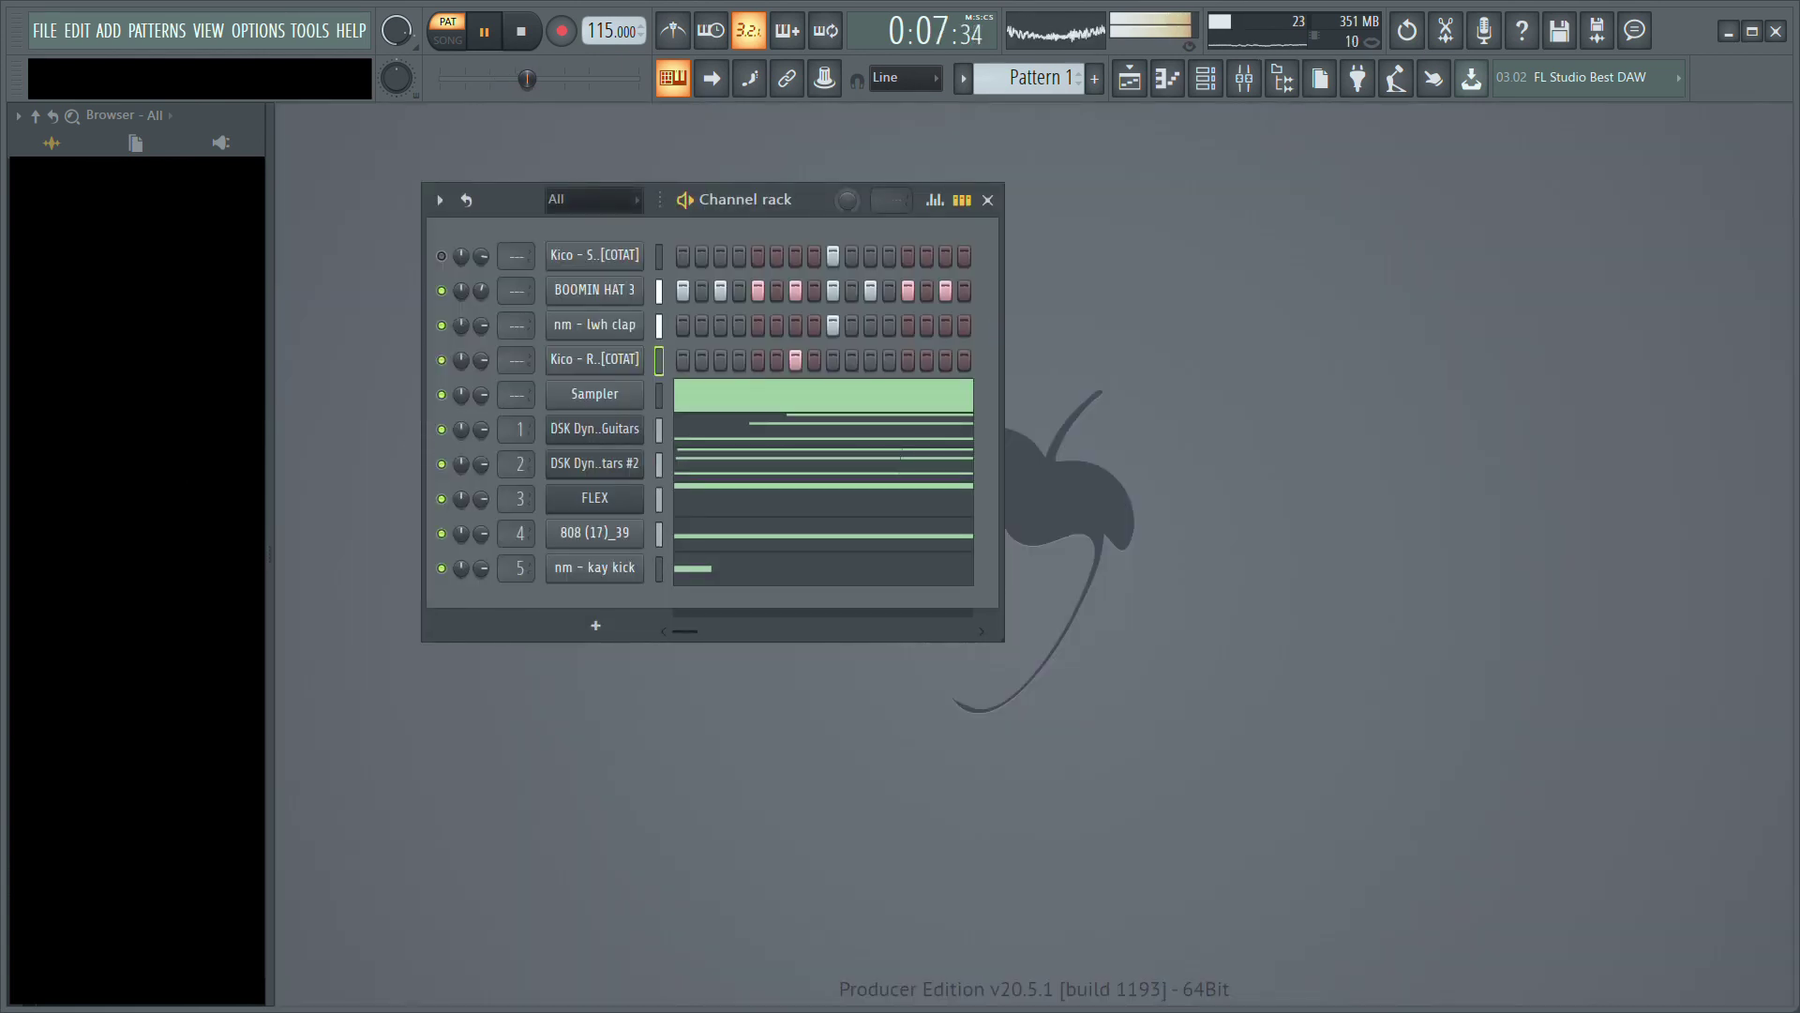
Step: Add the Snare (3) sample as a new channel and place short C5 hits in bars 2, 3 and 4
drag(615, 386, 617, 379)
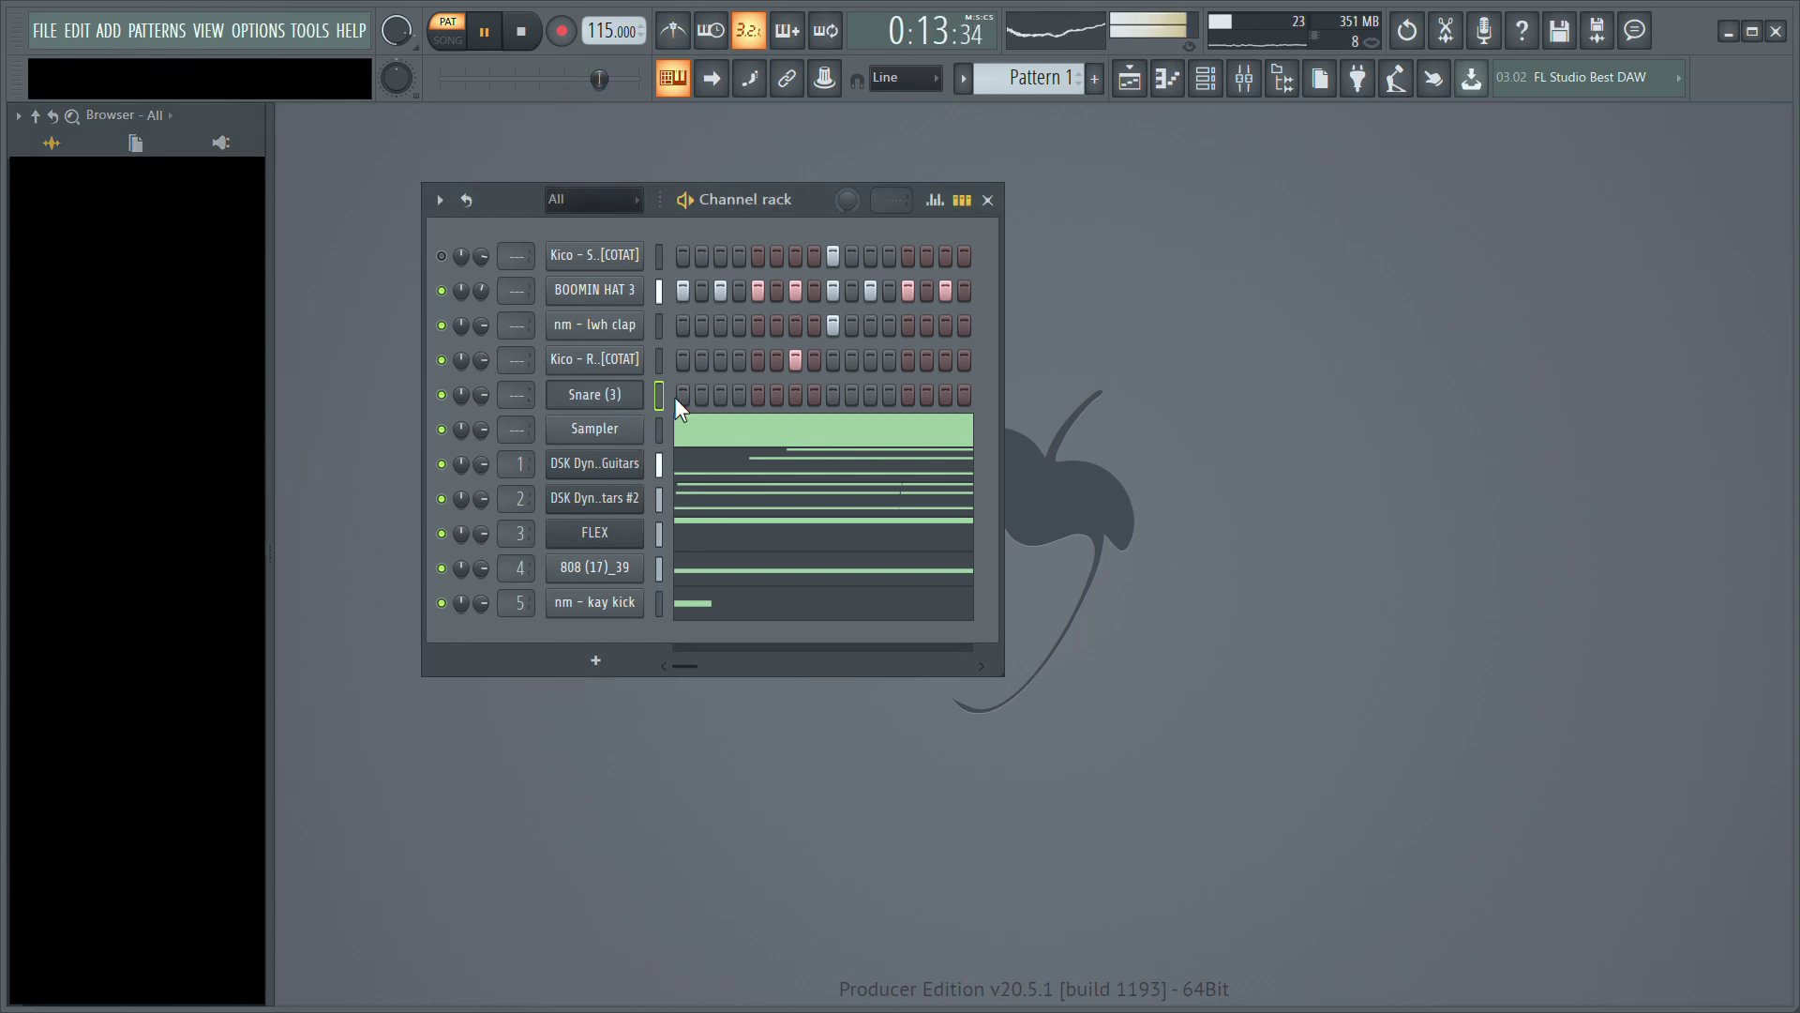
key(F7)
click(493, 473)
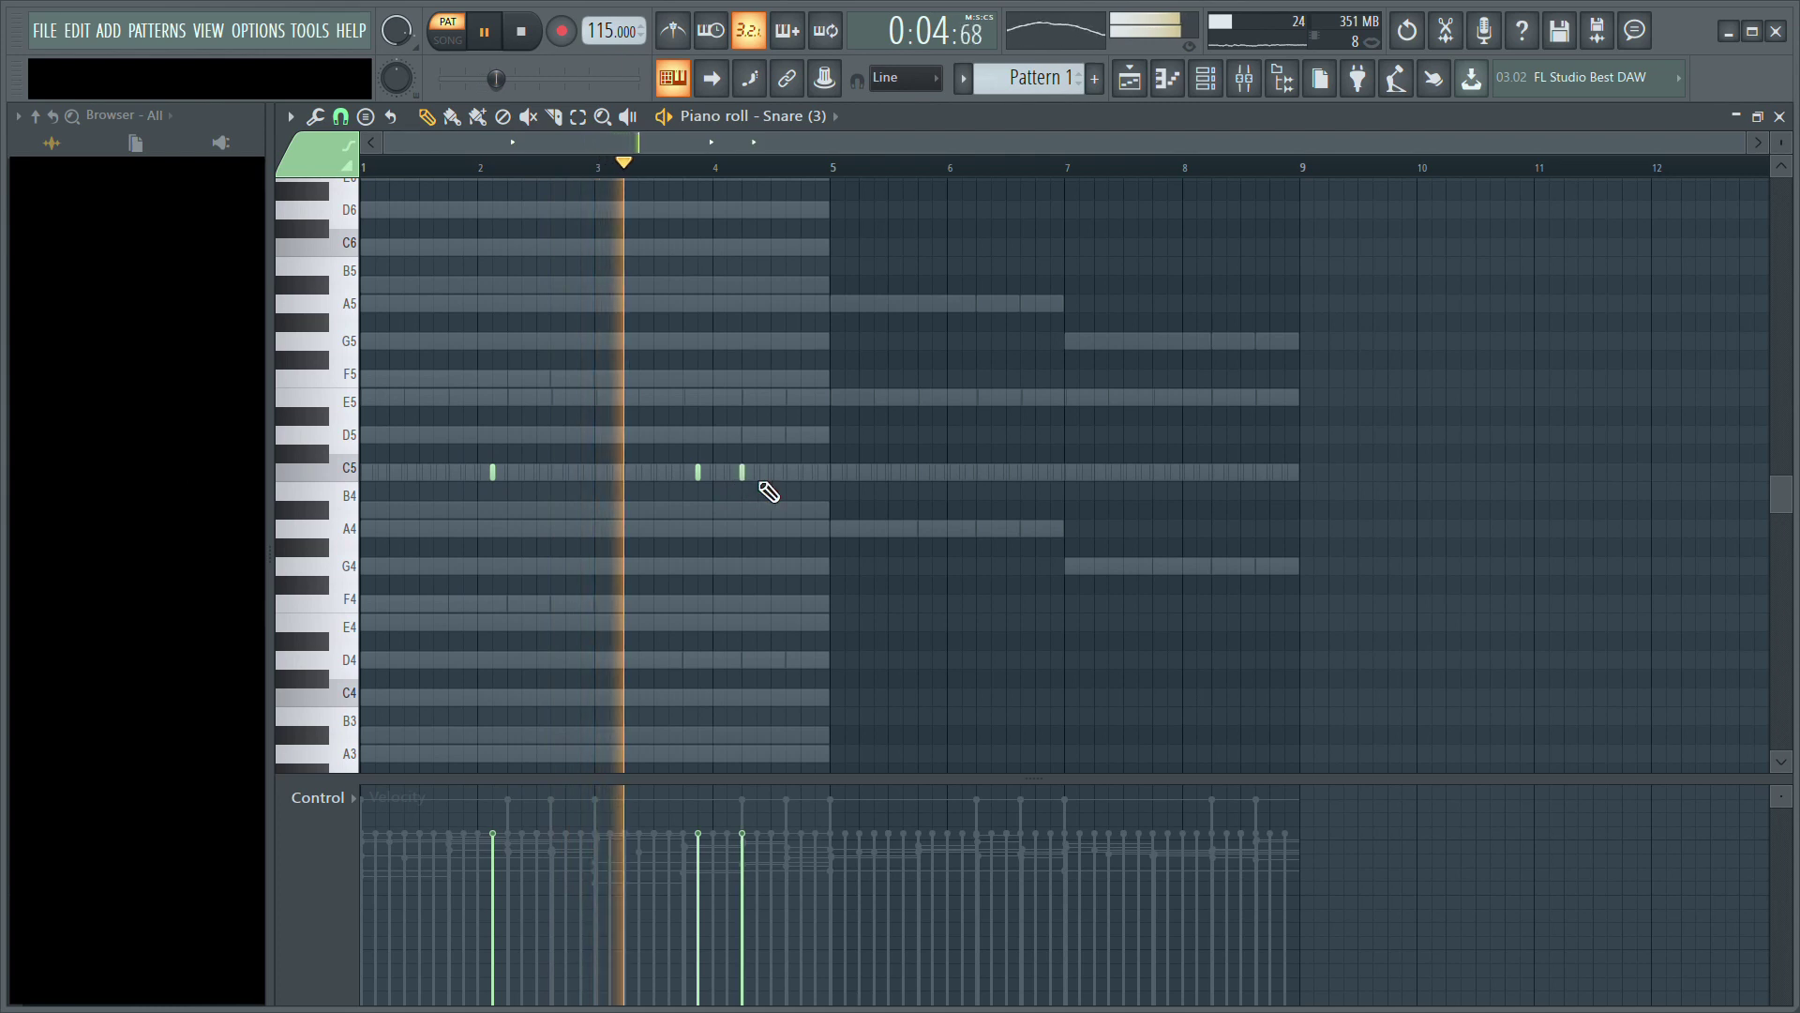
click(734, 472)
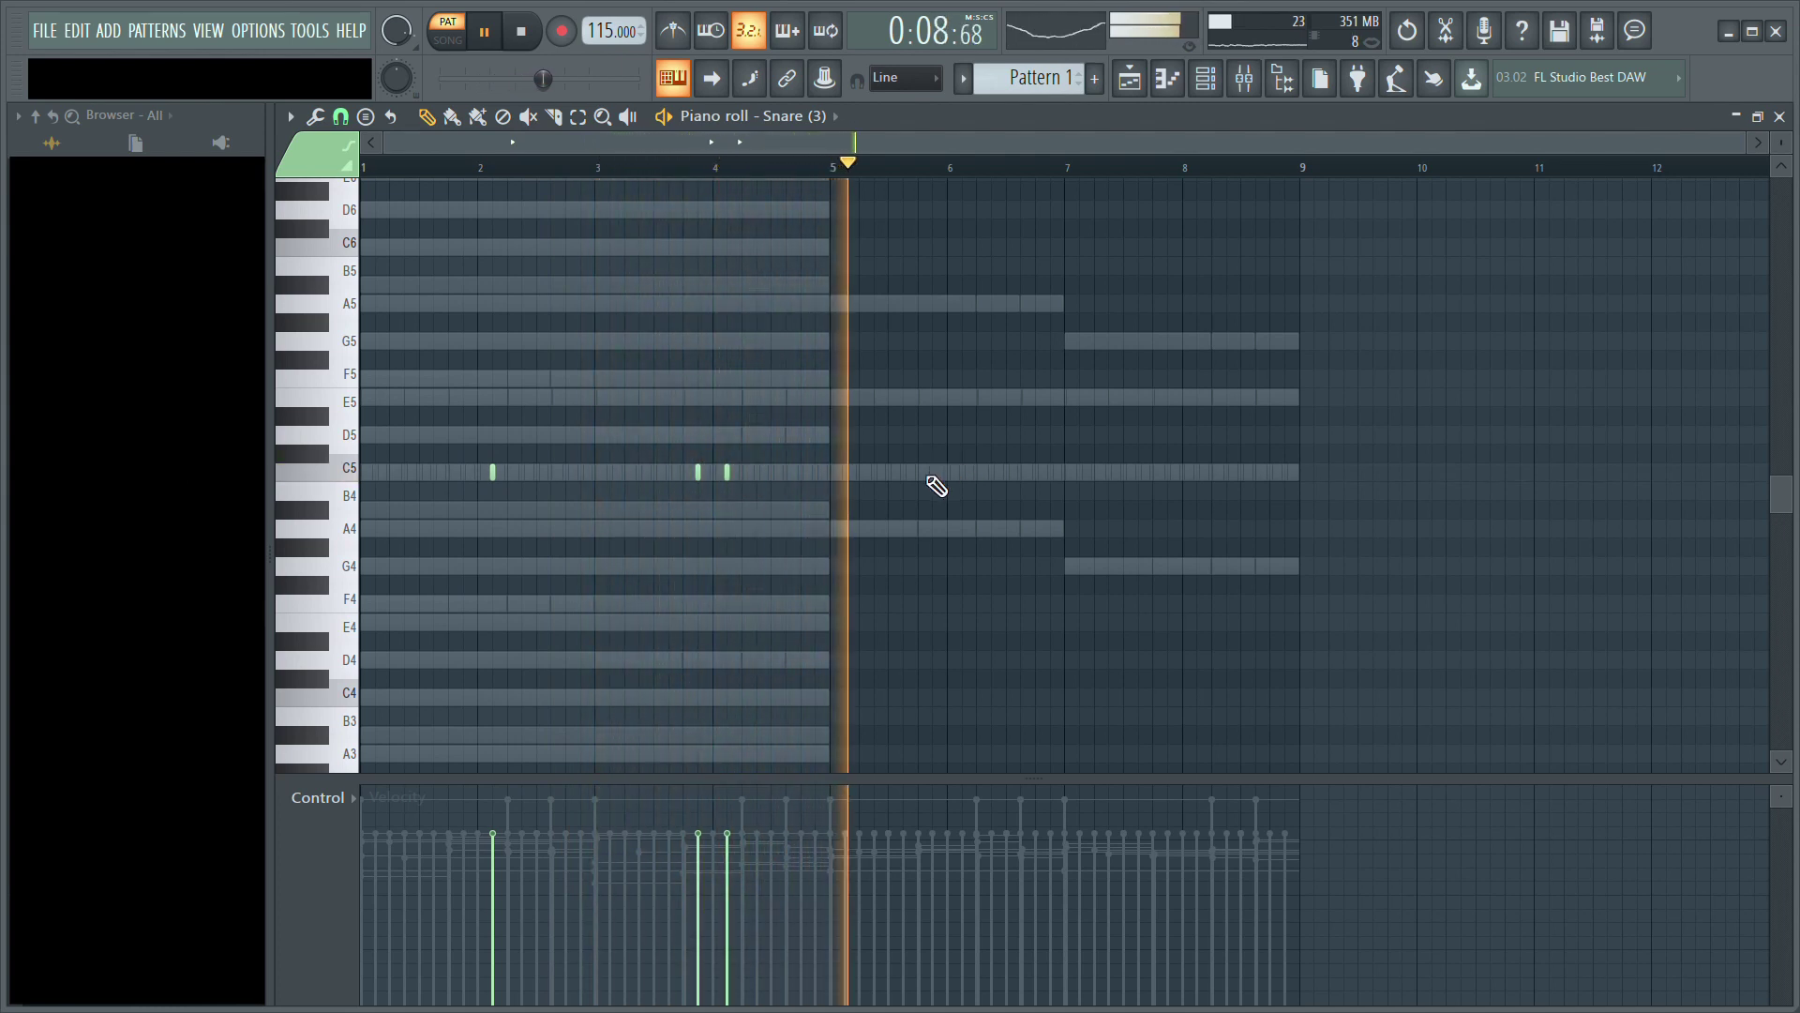
Step: Repeat the three snare hits four bars further on, in bars 6, 7 and 8 on C5
click(965, 474)
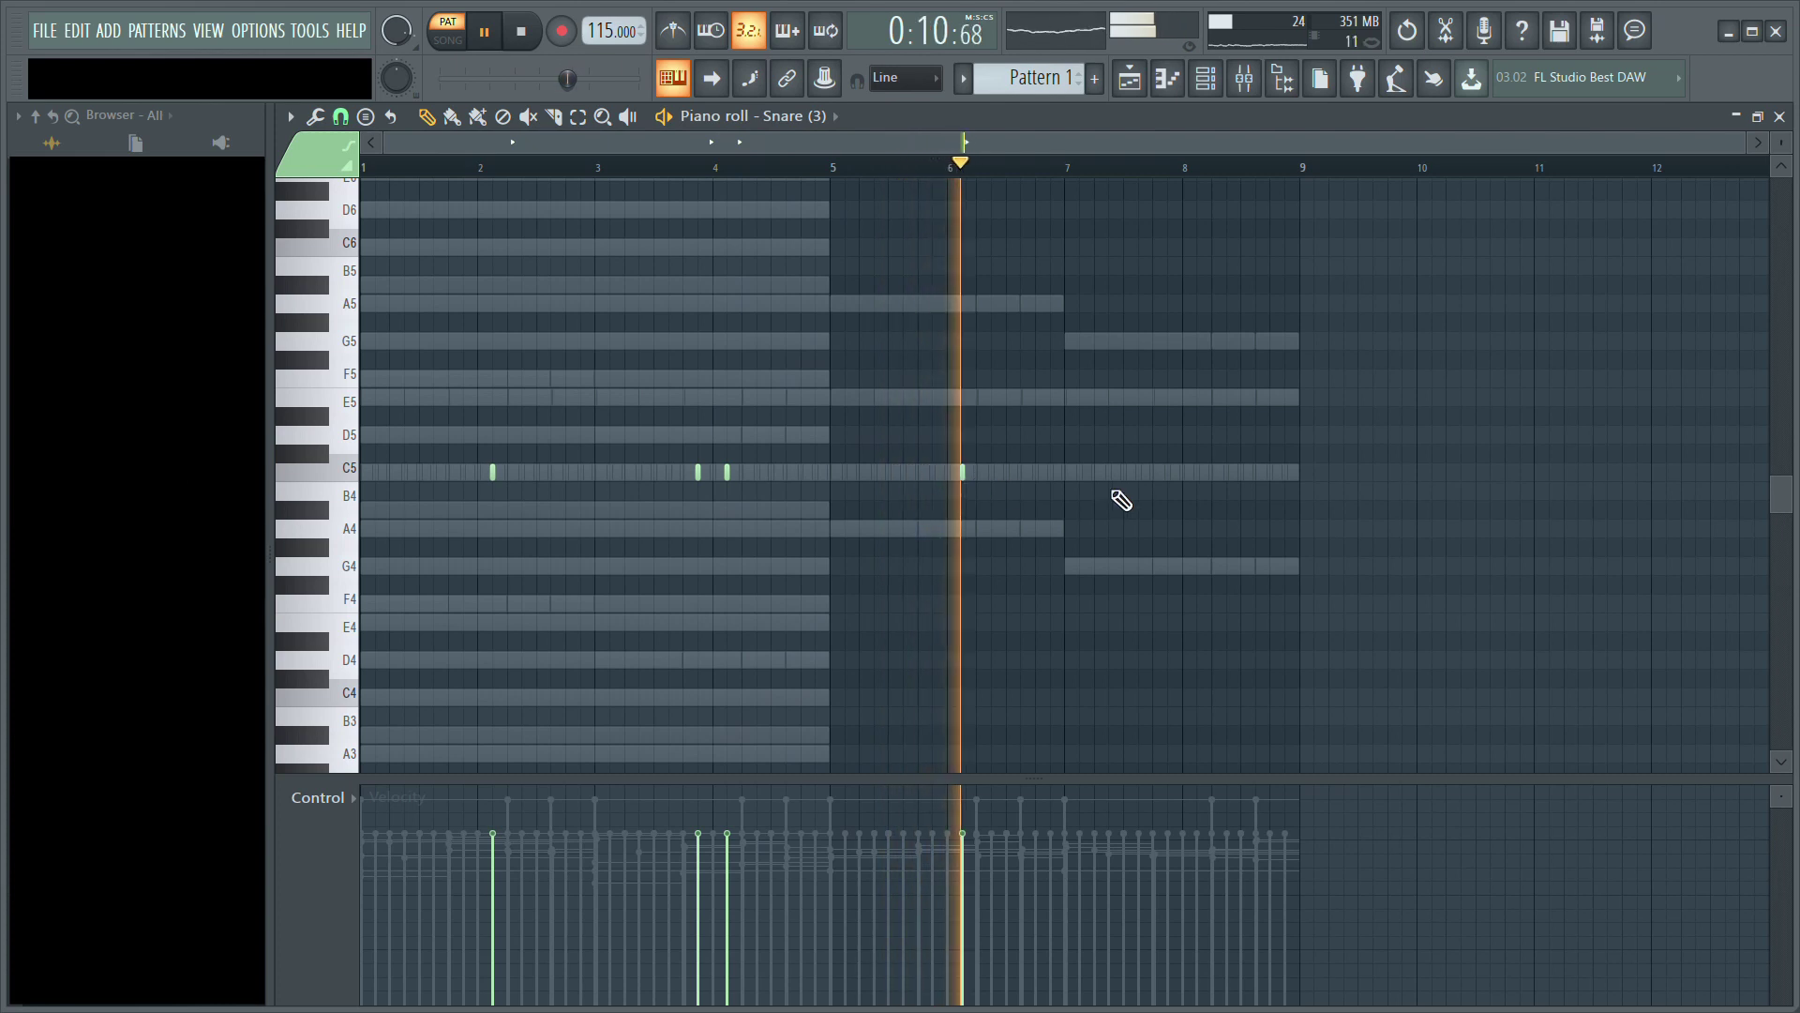
click(1171, 474)
click(1200, 473)
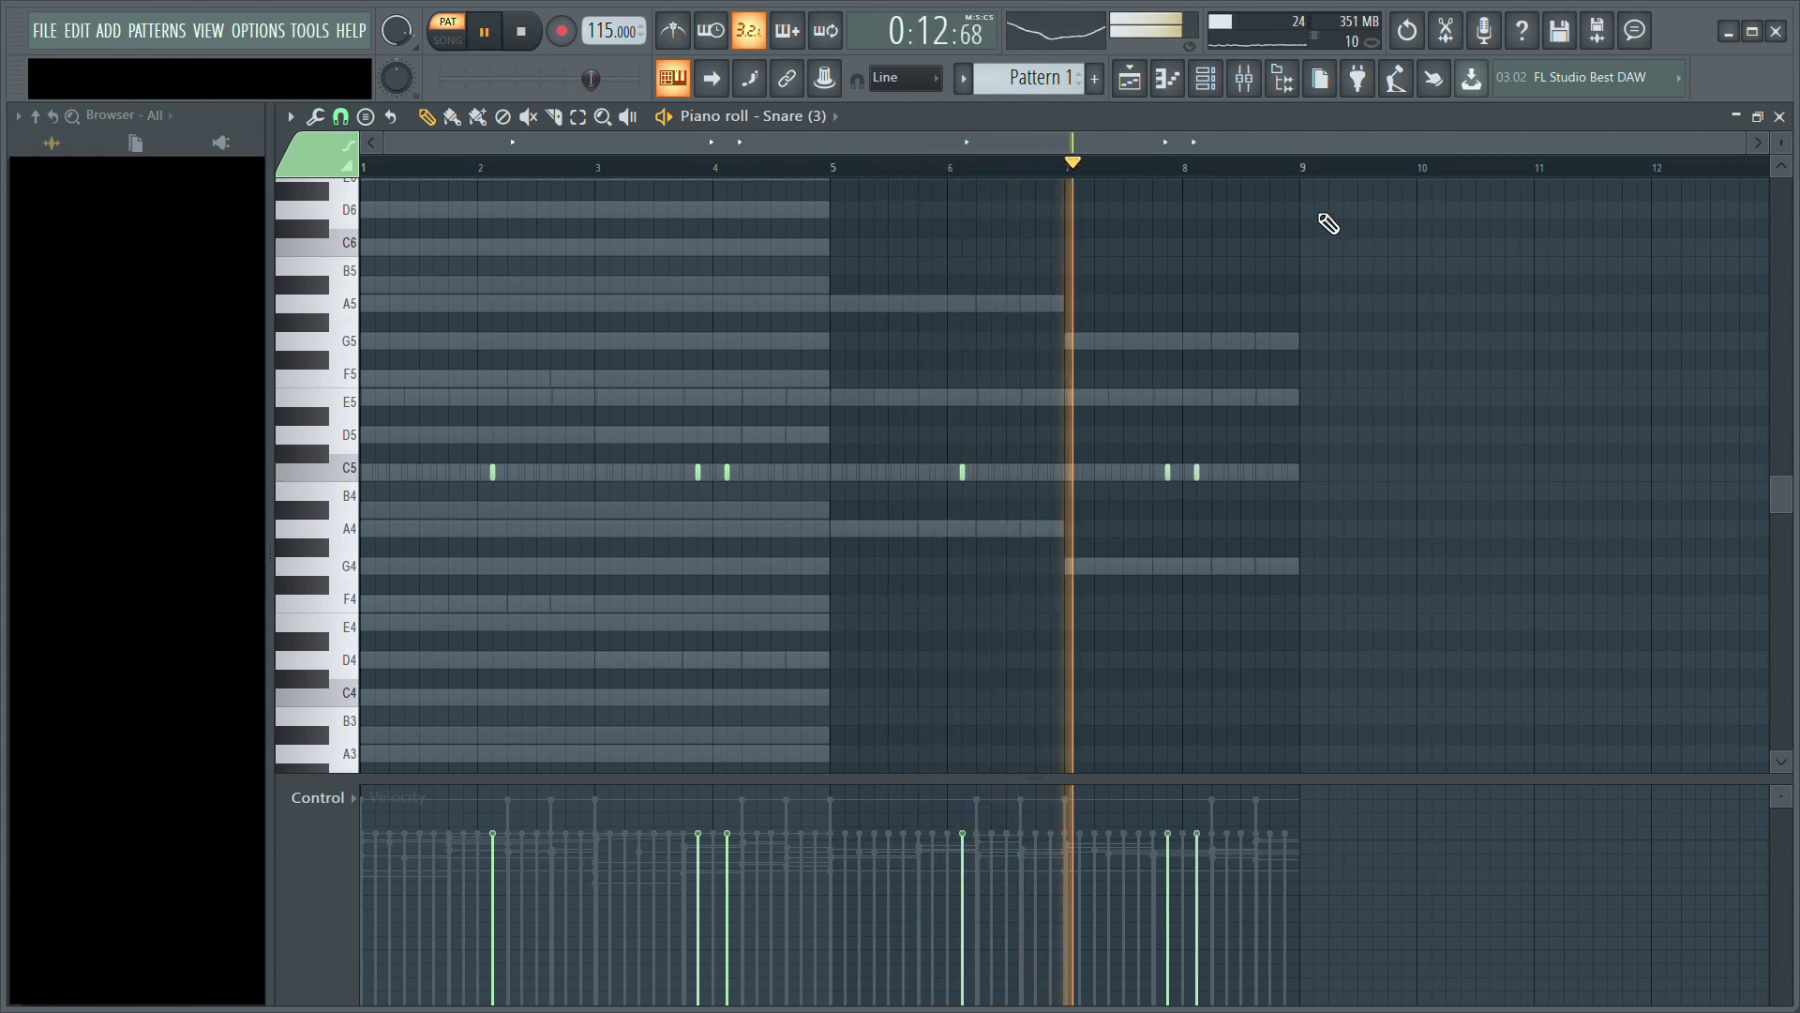
scroll(1327, 173, up, 4)
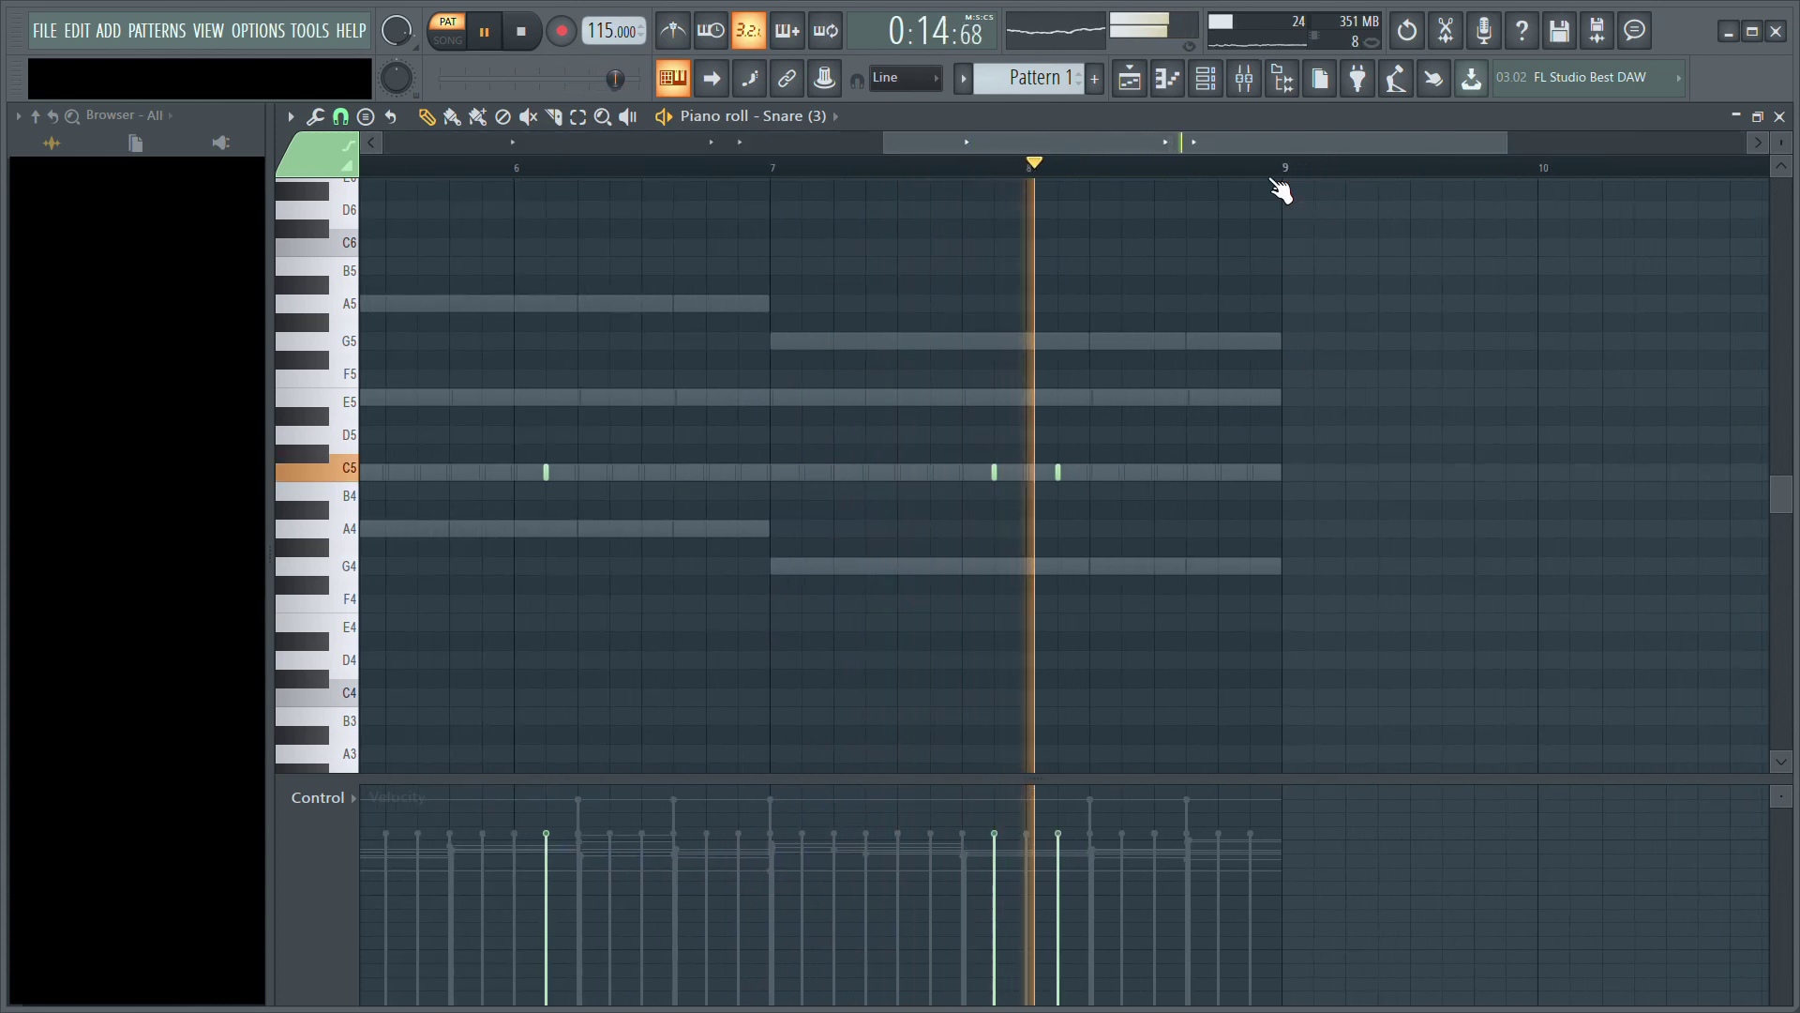
scroll(1278, 185, down, 5)
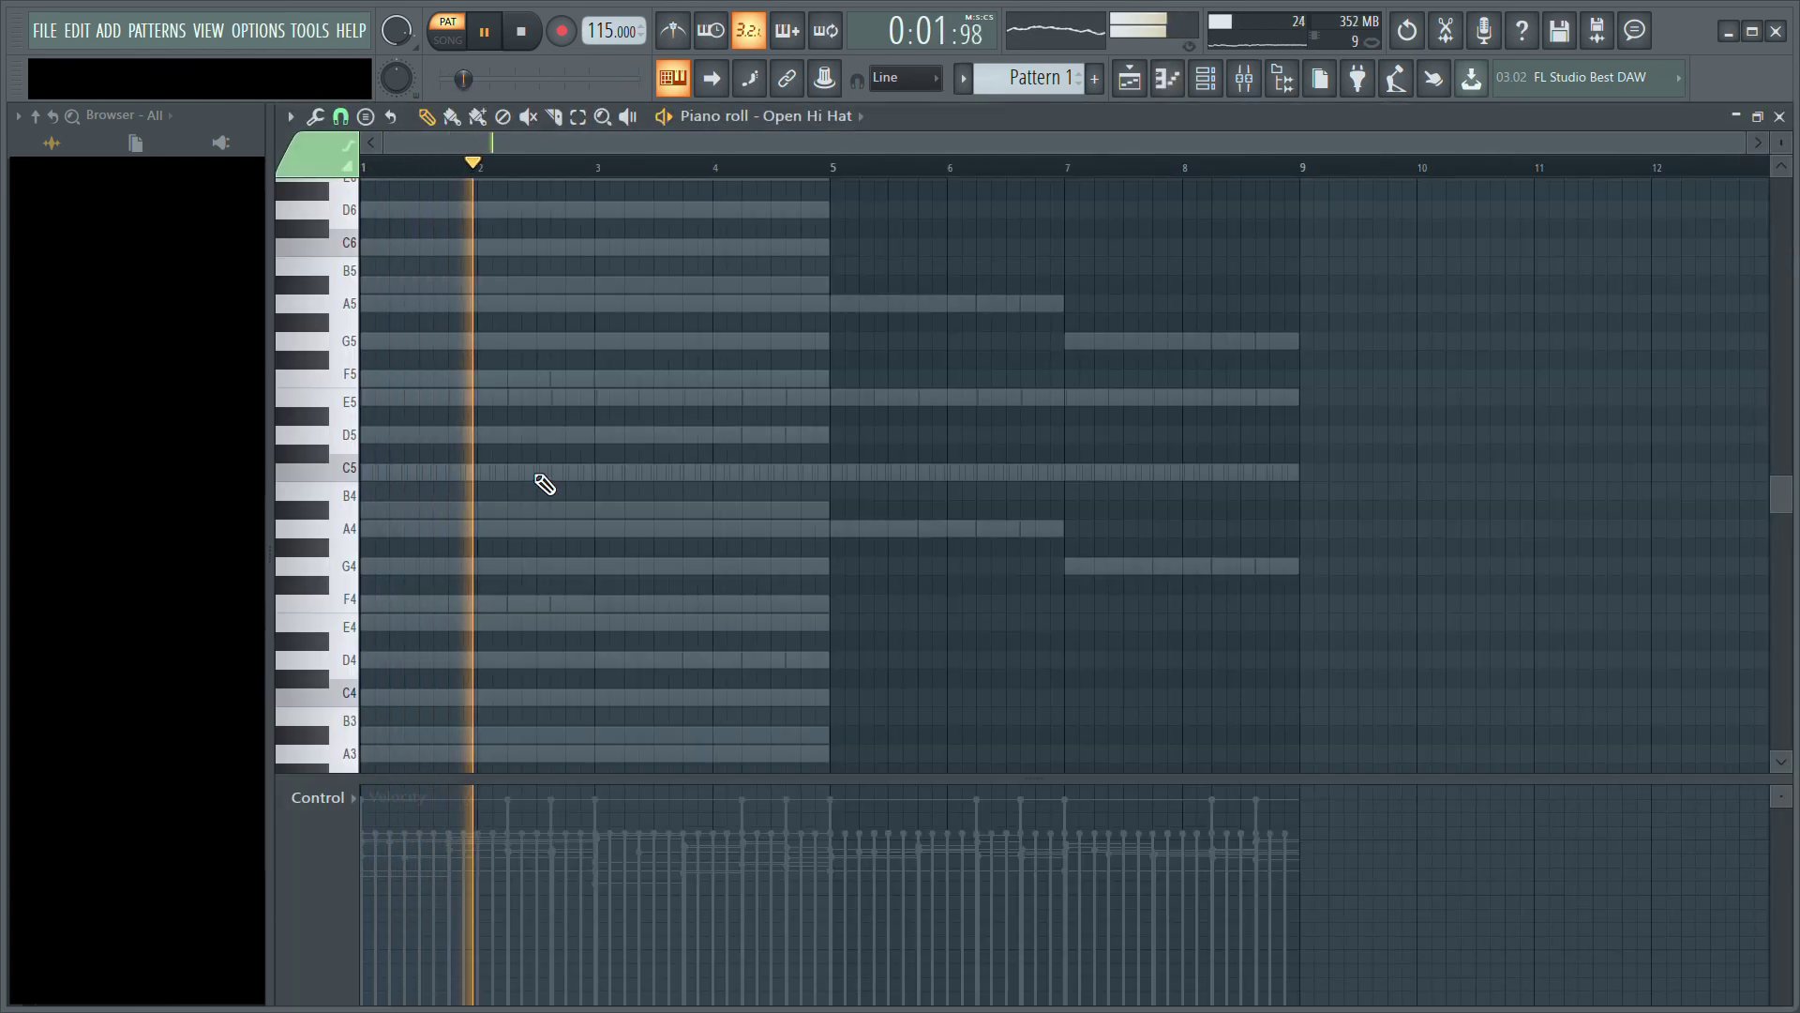
Step: Place Open Hi Hat hits on C5 late in bars 2 and 6, and close the piano roll
click(566, 471)
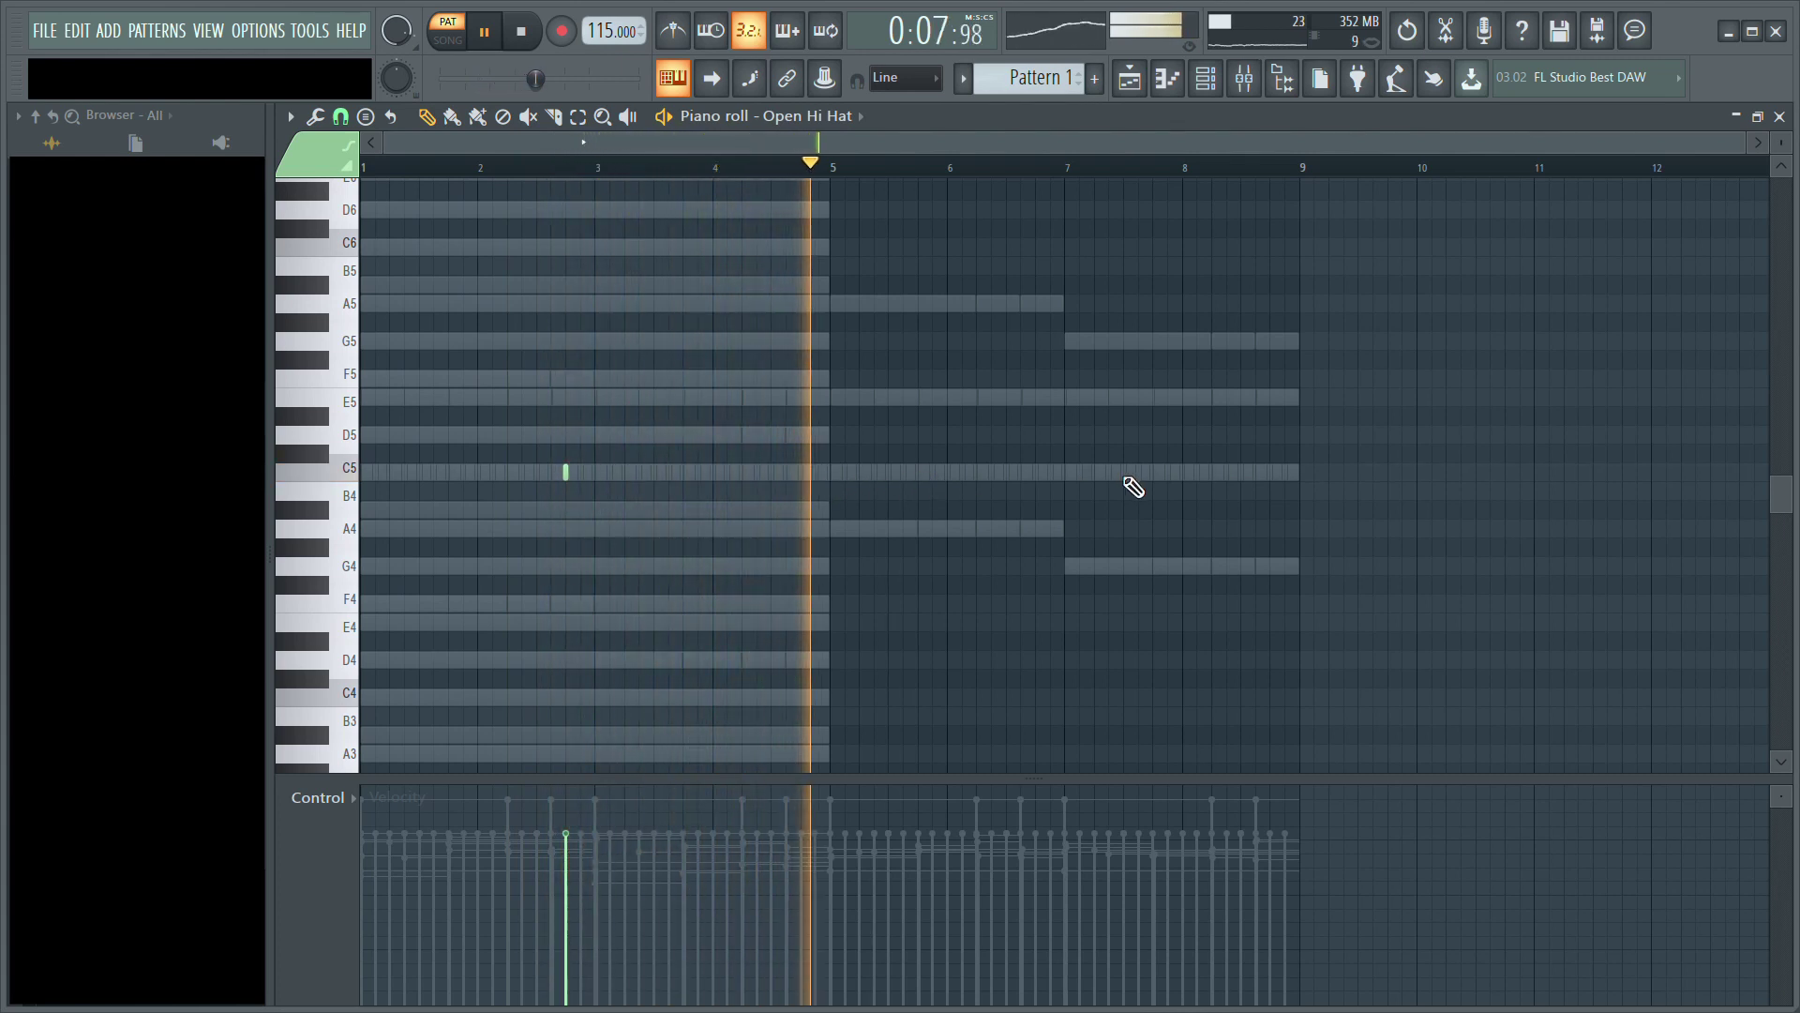
click(1037, 472)
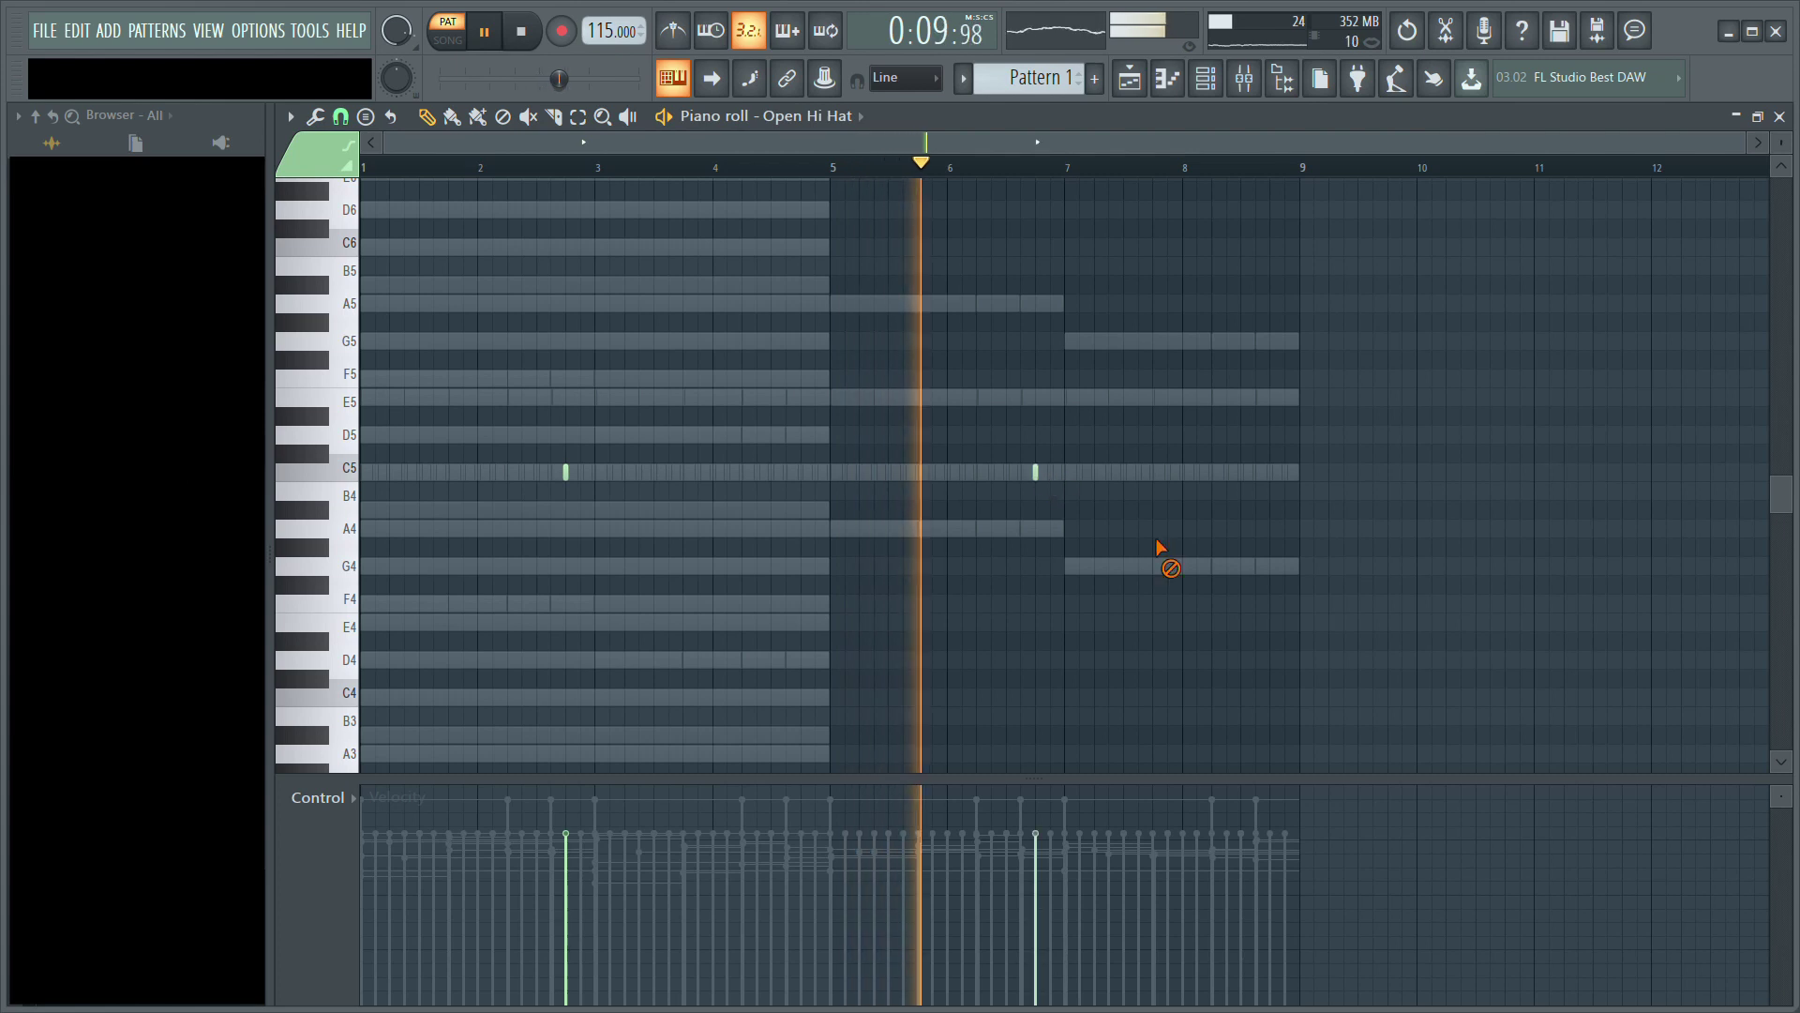
click(1778, 117)
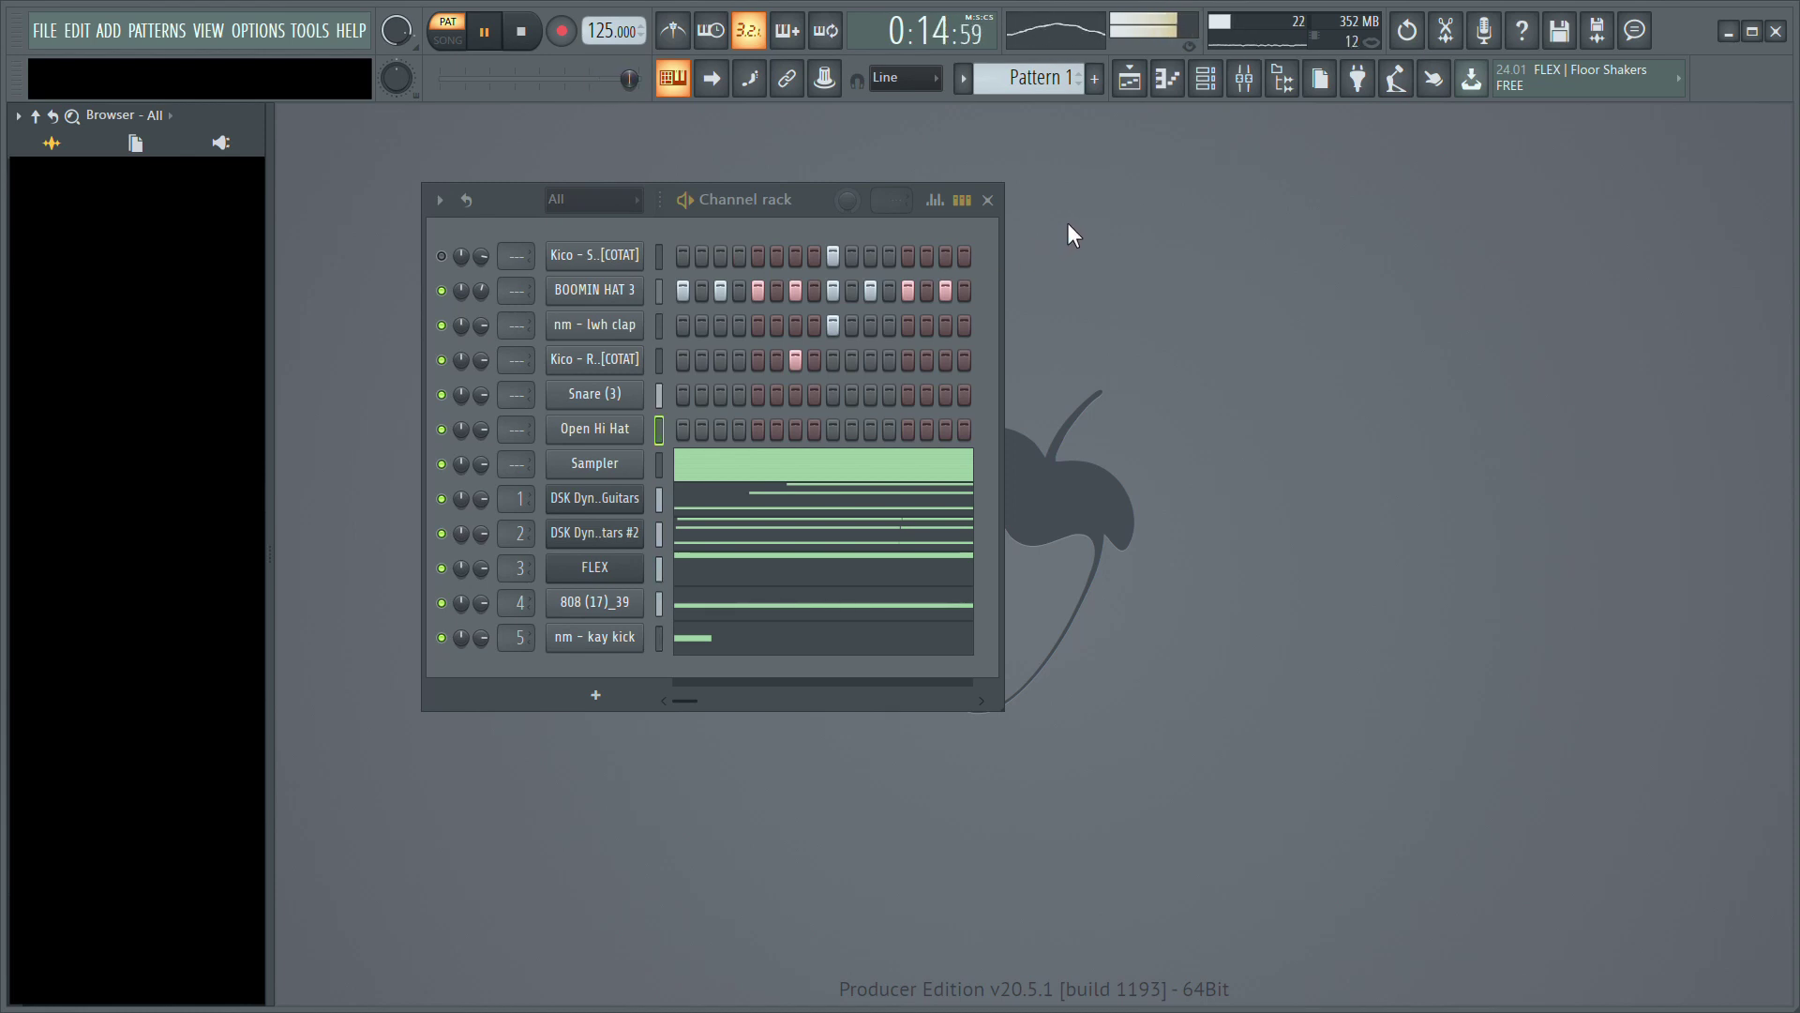
key(space)
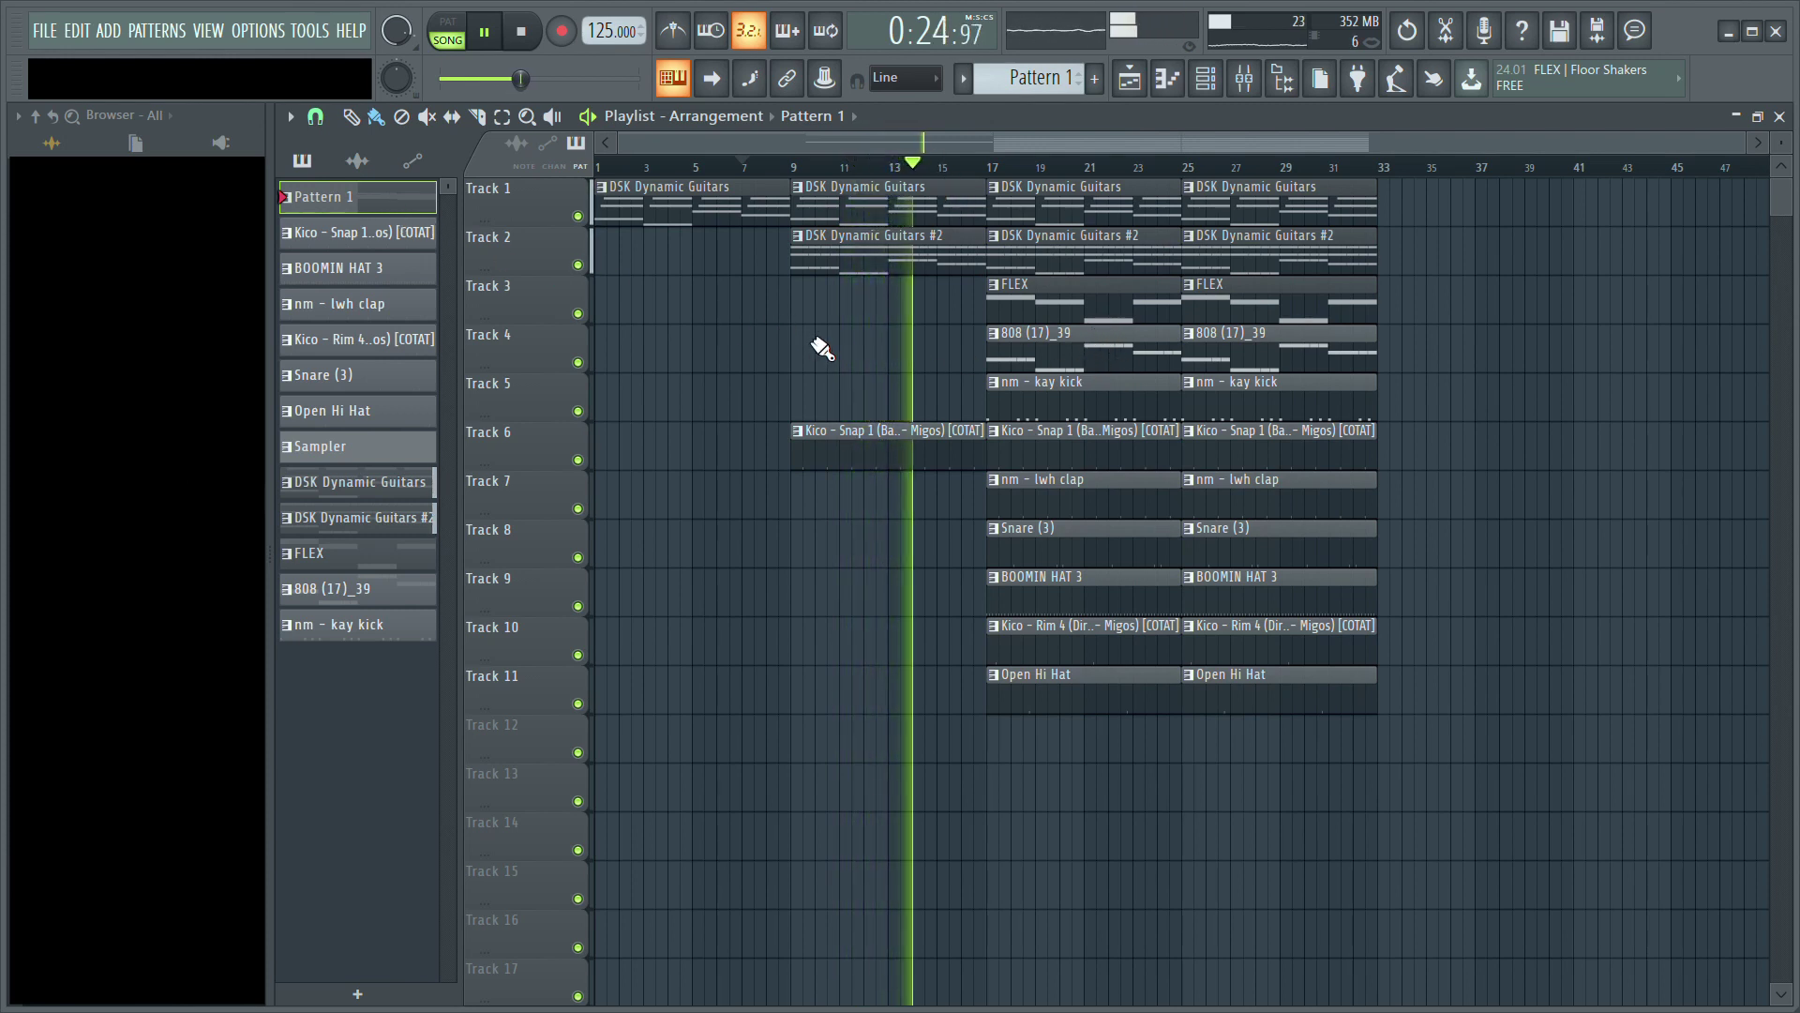
Step: Delete the 808, clap, snare, BOOMIN HAT 3, rim and Open Hi Hat clips from bars 17 to 24 of the playlist
right_click(1085, 361)
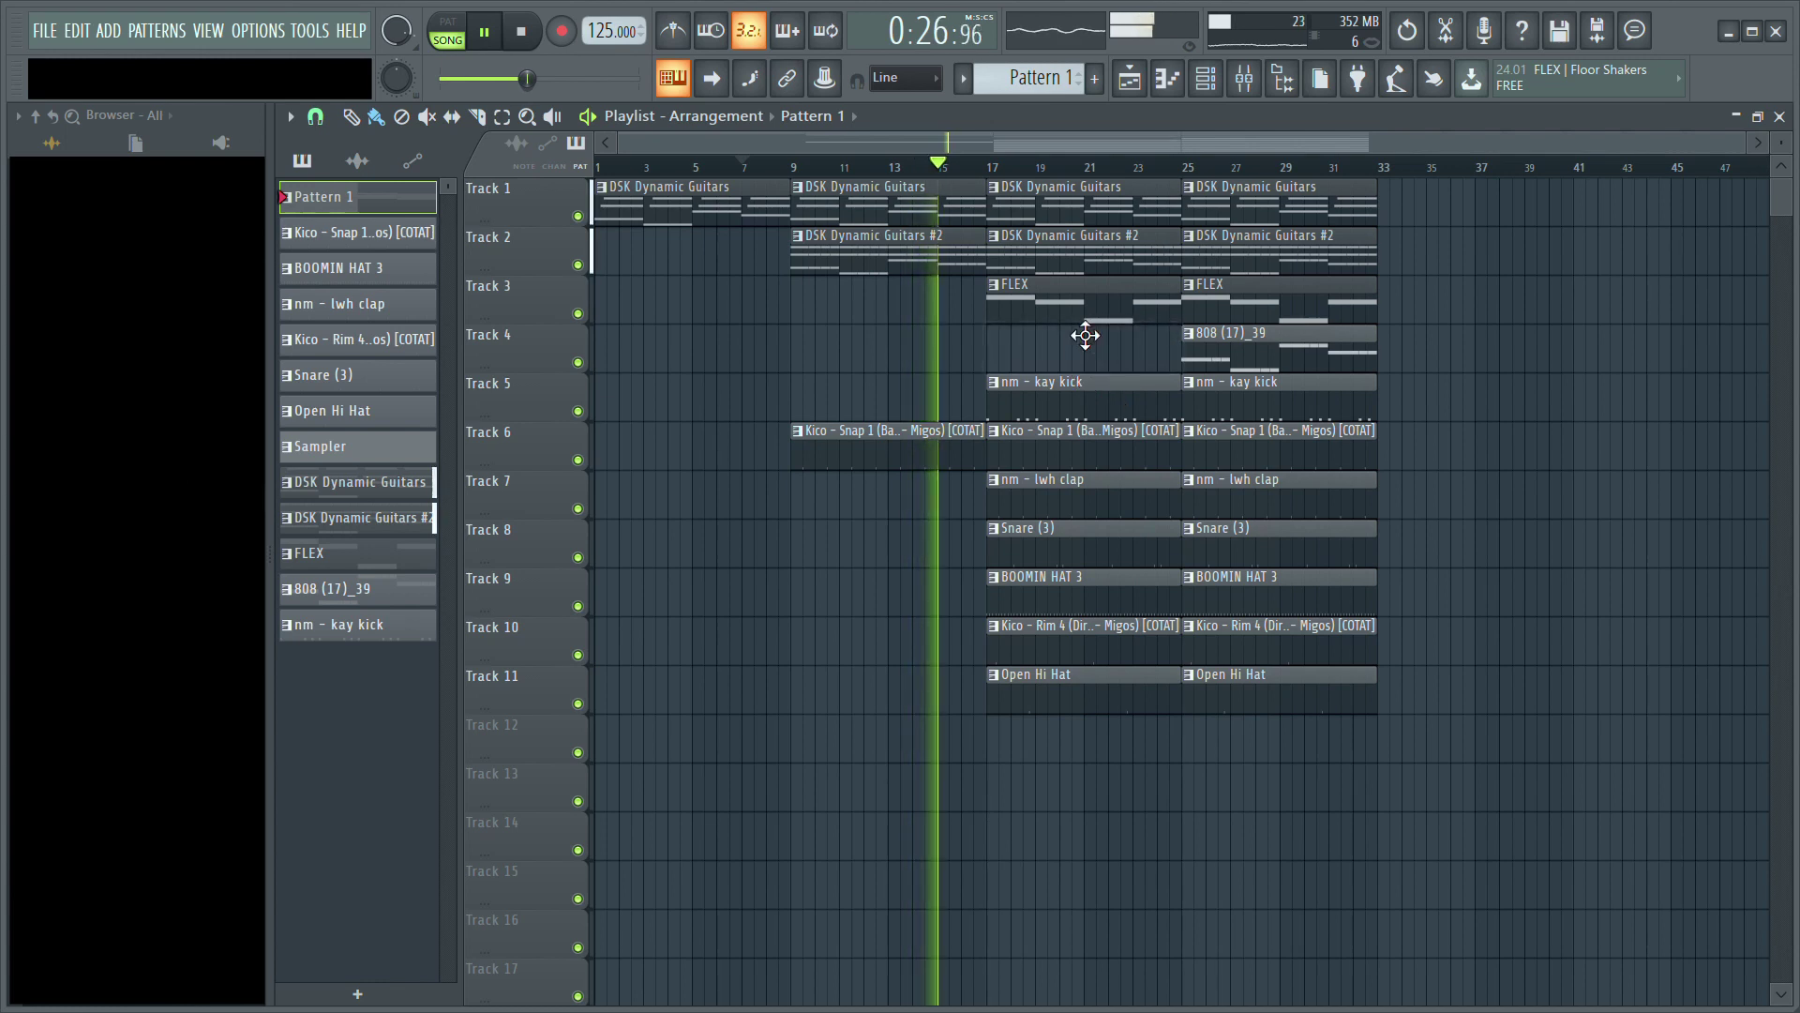
right_click(1077, 492)
right_click(1075, 541)
right_click(1072, 590)
right_click(1069, 640)
right_click(1065, 691)
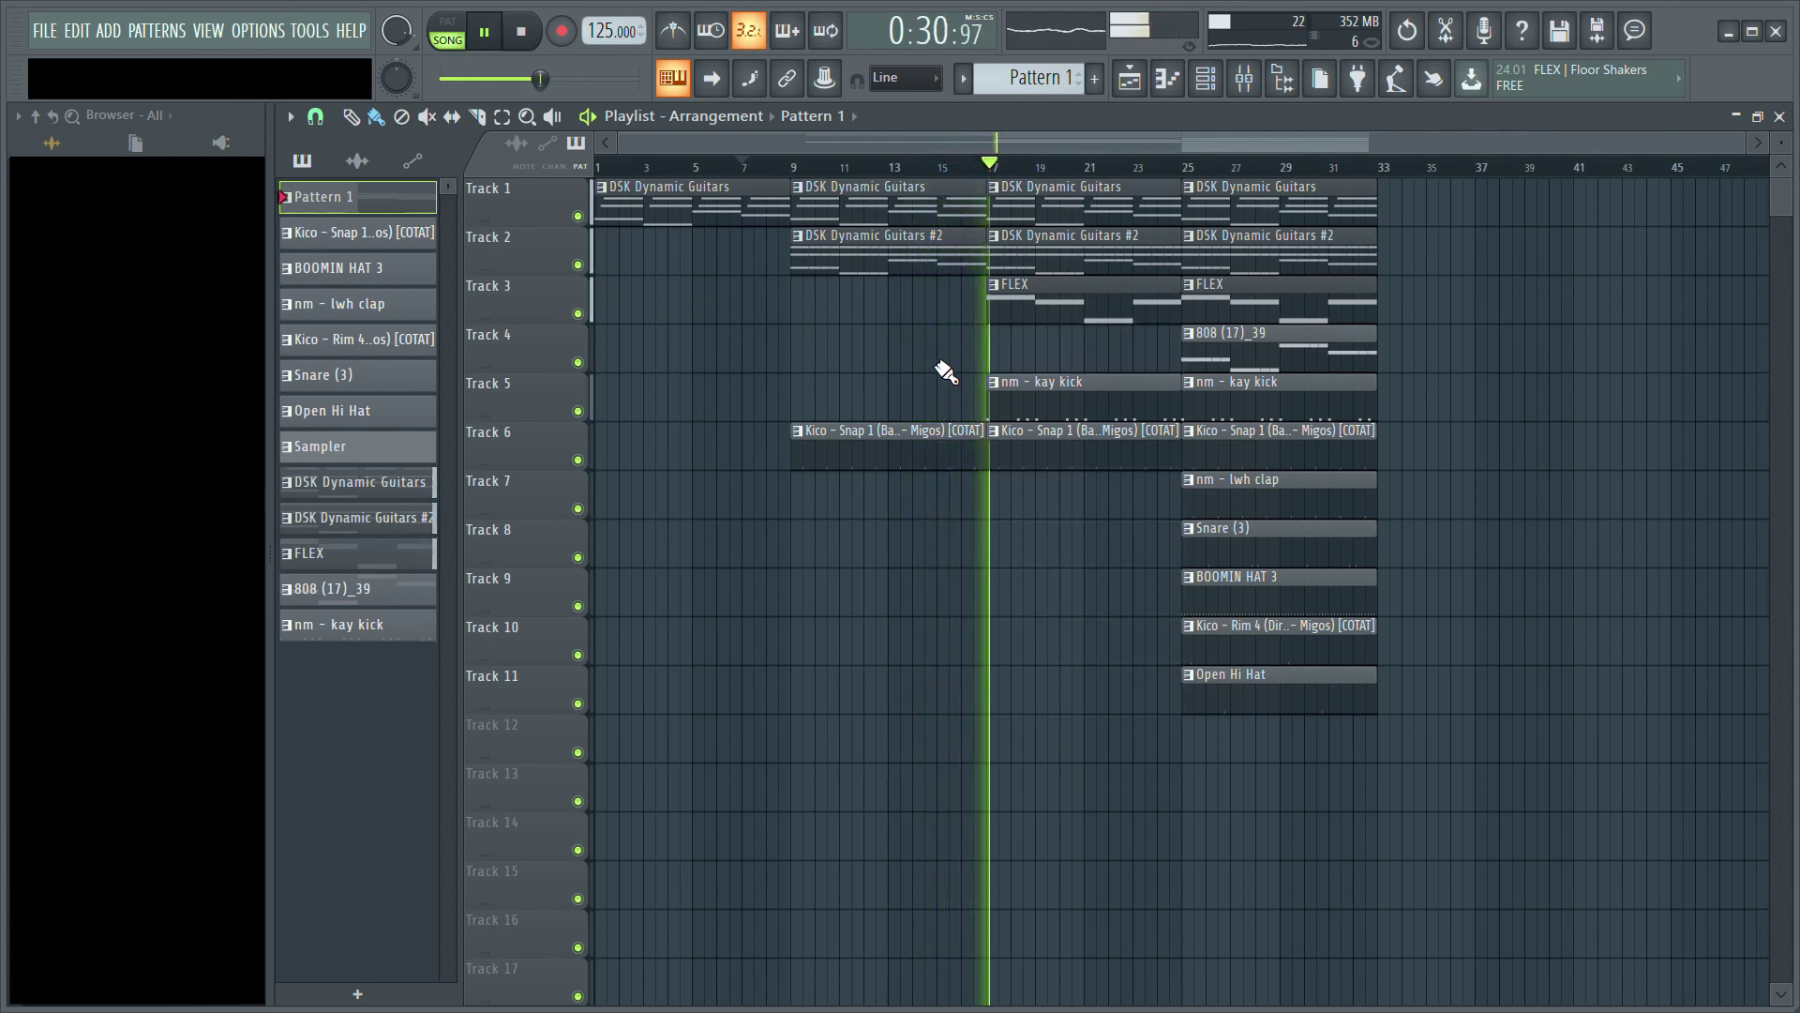
Step: Duplicate all the clips of bars 25 to 32 into bars 33 to 40 and clear the selection
drag(1369, 224, 1347, 703)
key(ctrl+b)
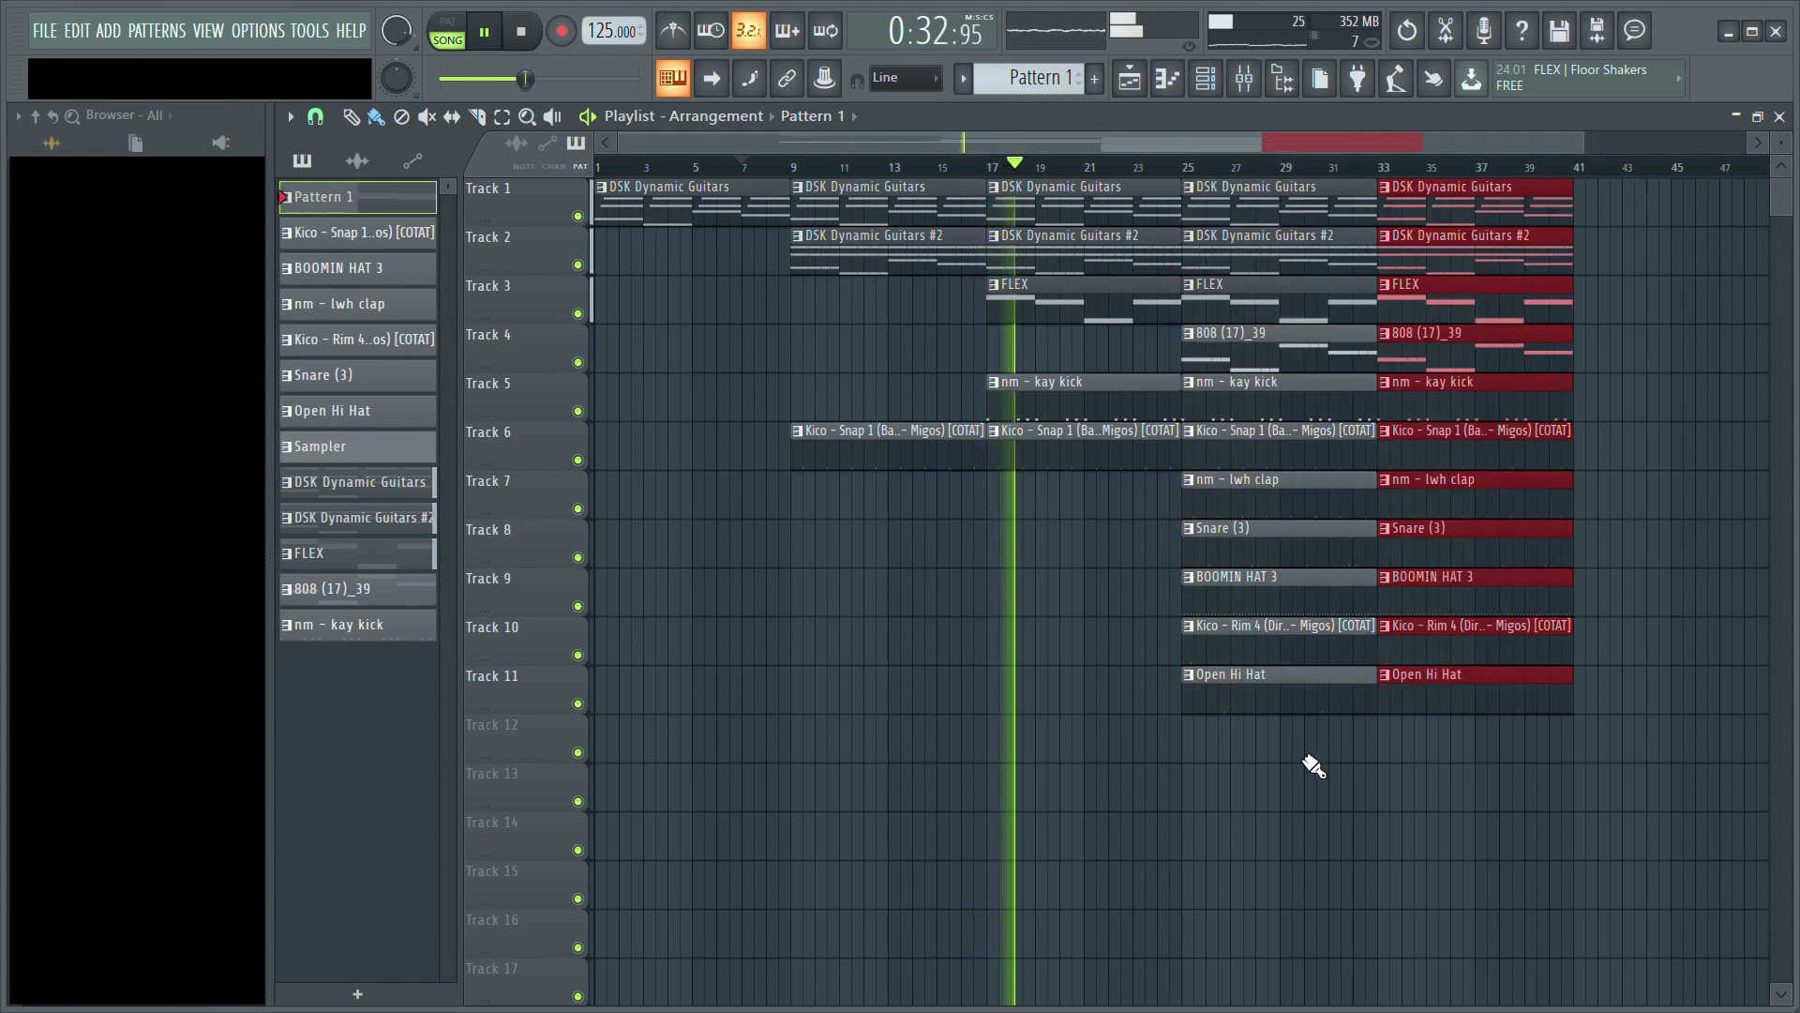
click(1292, 745)
scroll(1196, 186, down, 2)
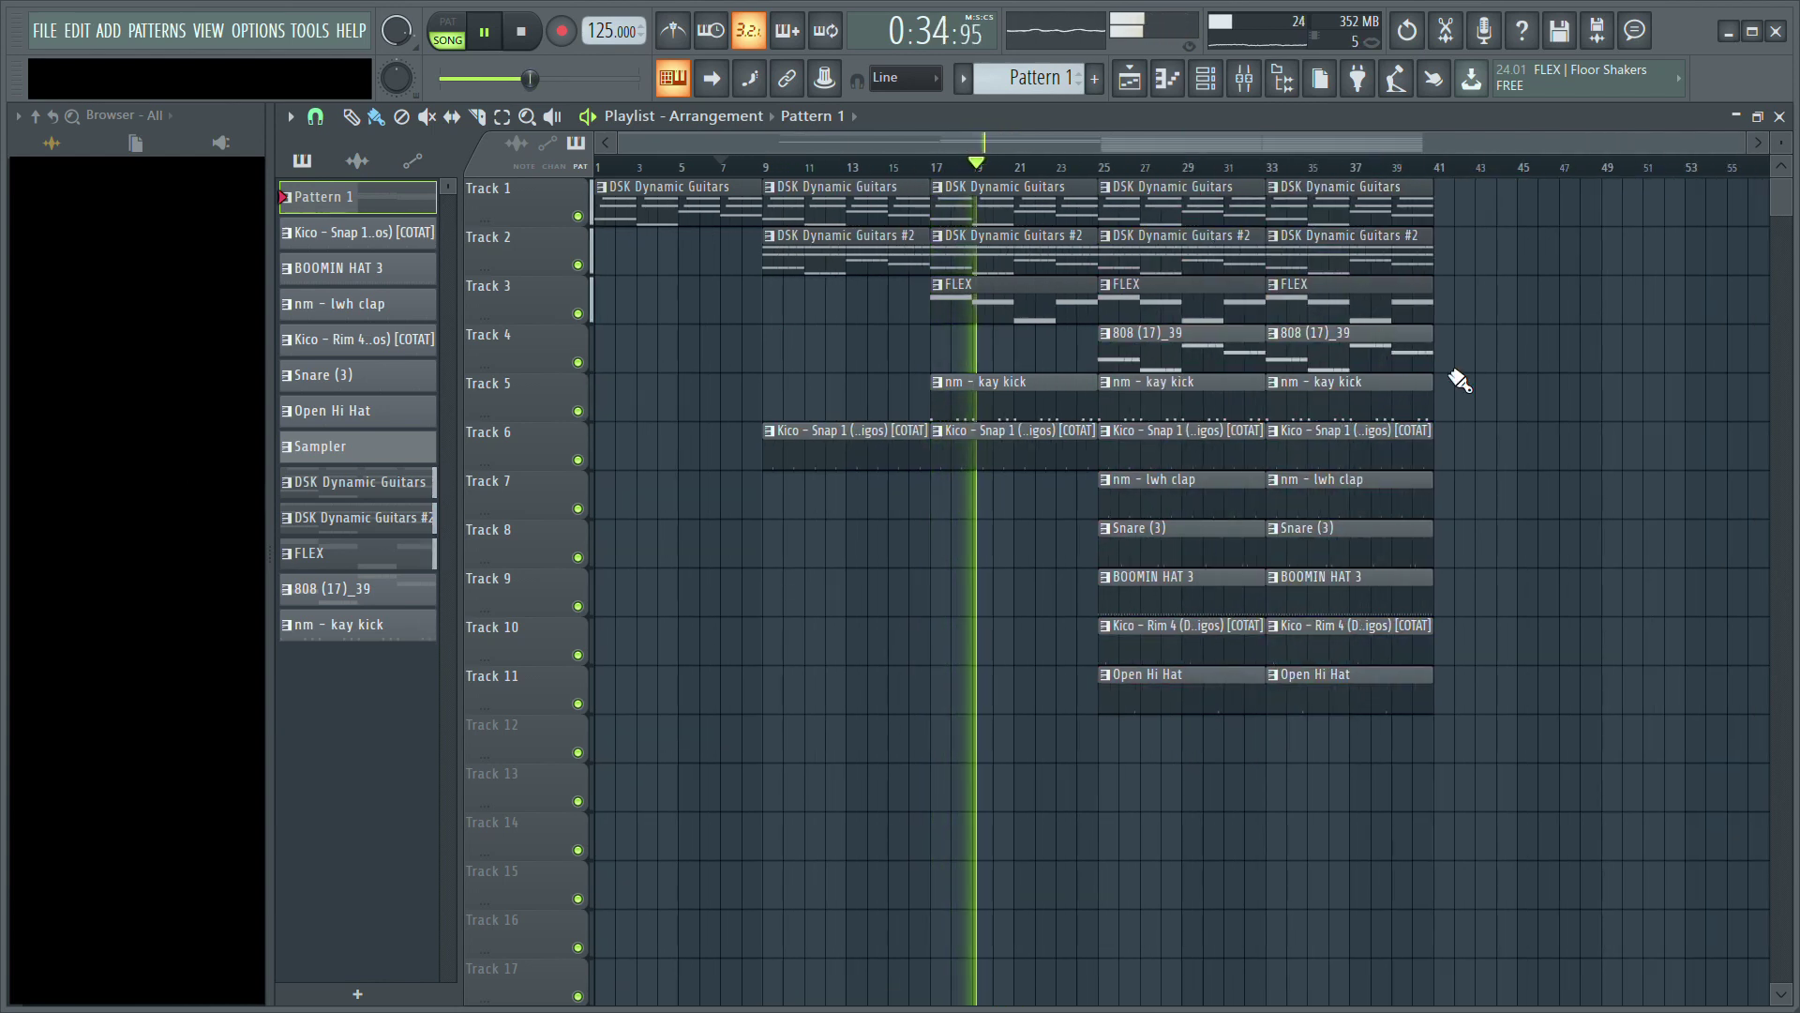
Step: Delete the FLEX clip at bar 25 and the snap clips at bars 25 and 33
right_click(1193, 318)
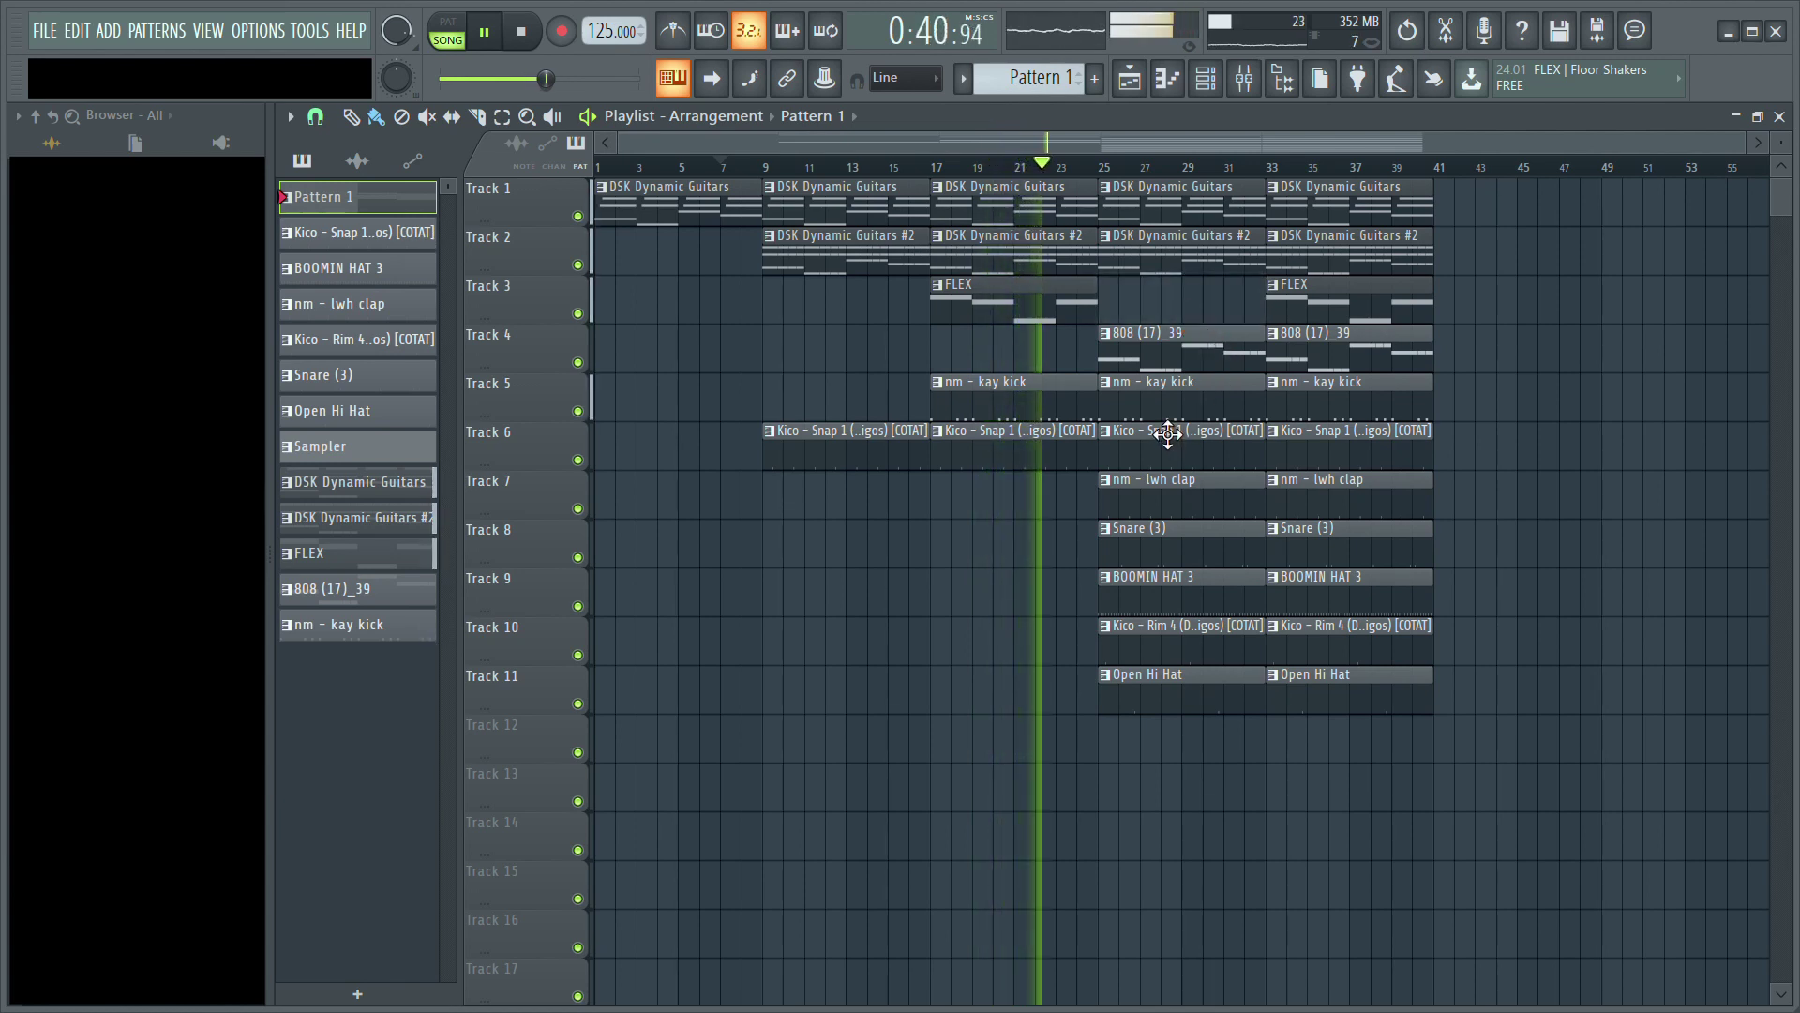
right_click(1184, 461)
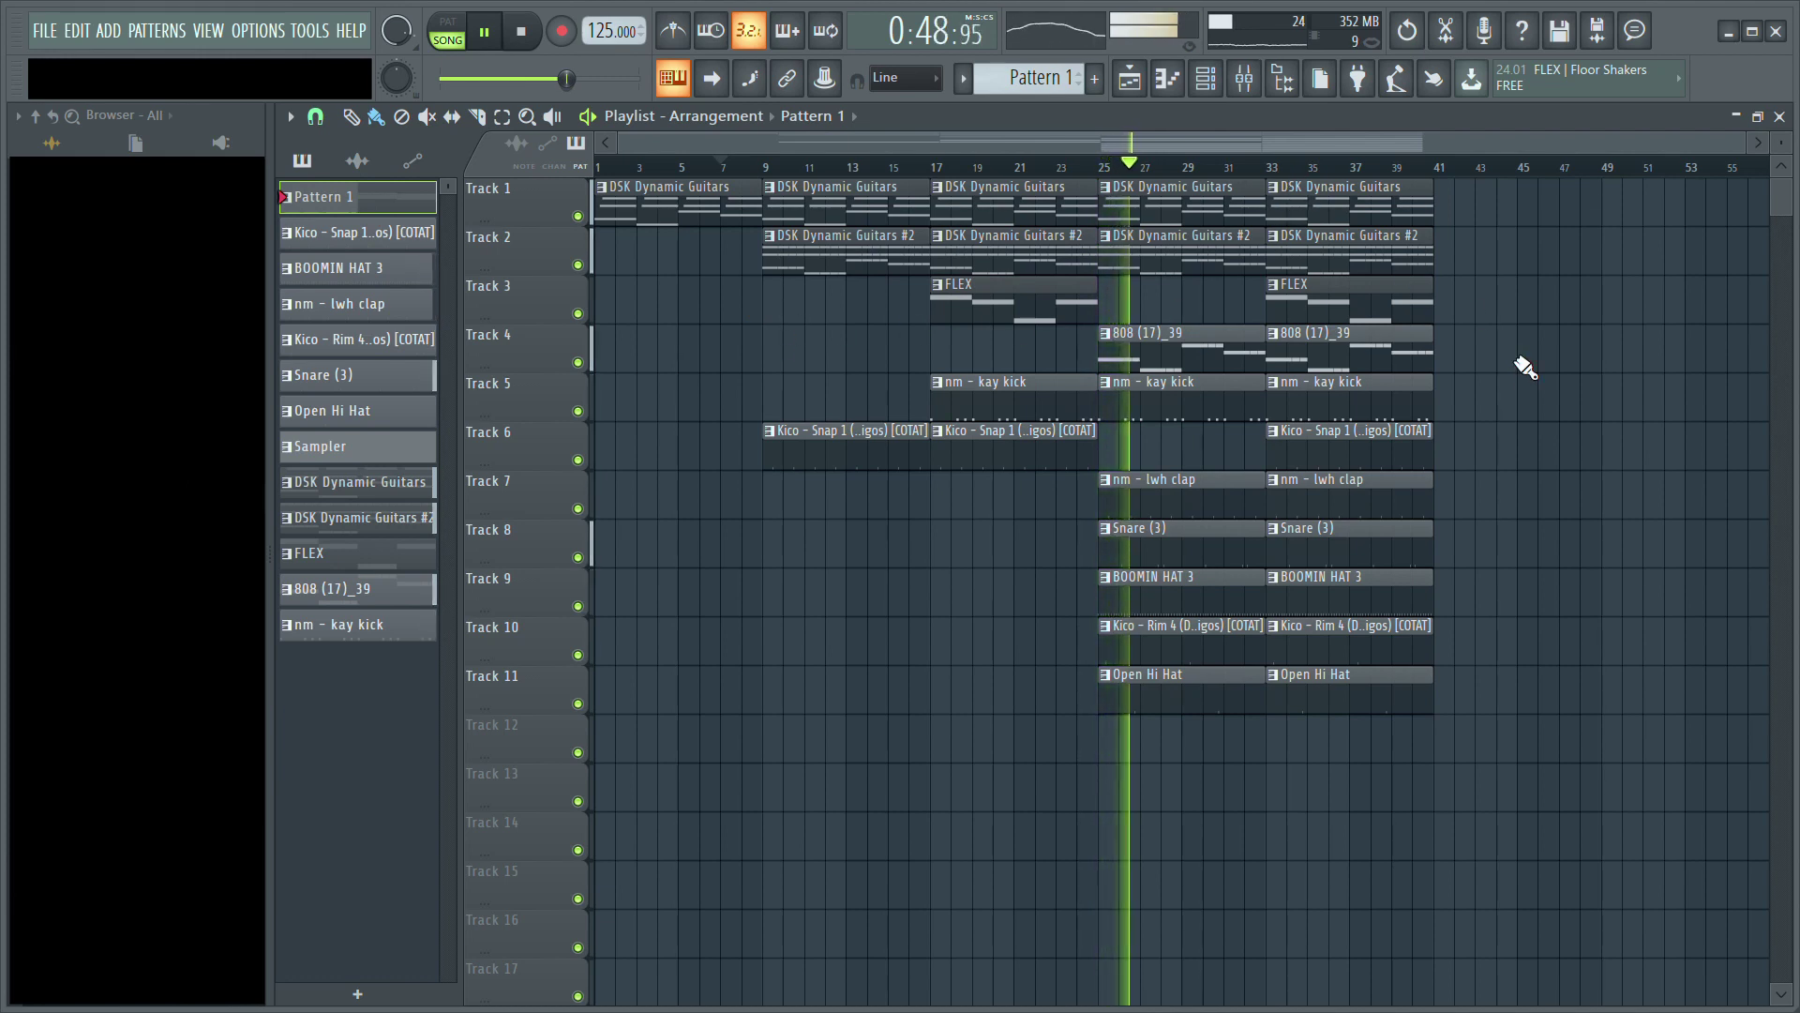
right_click(1370, 458)
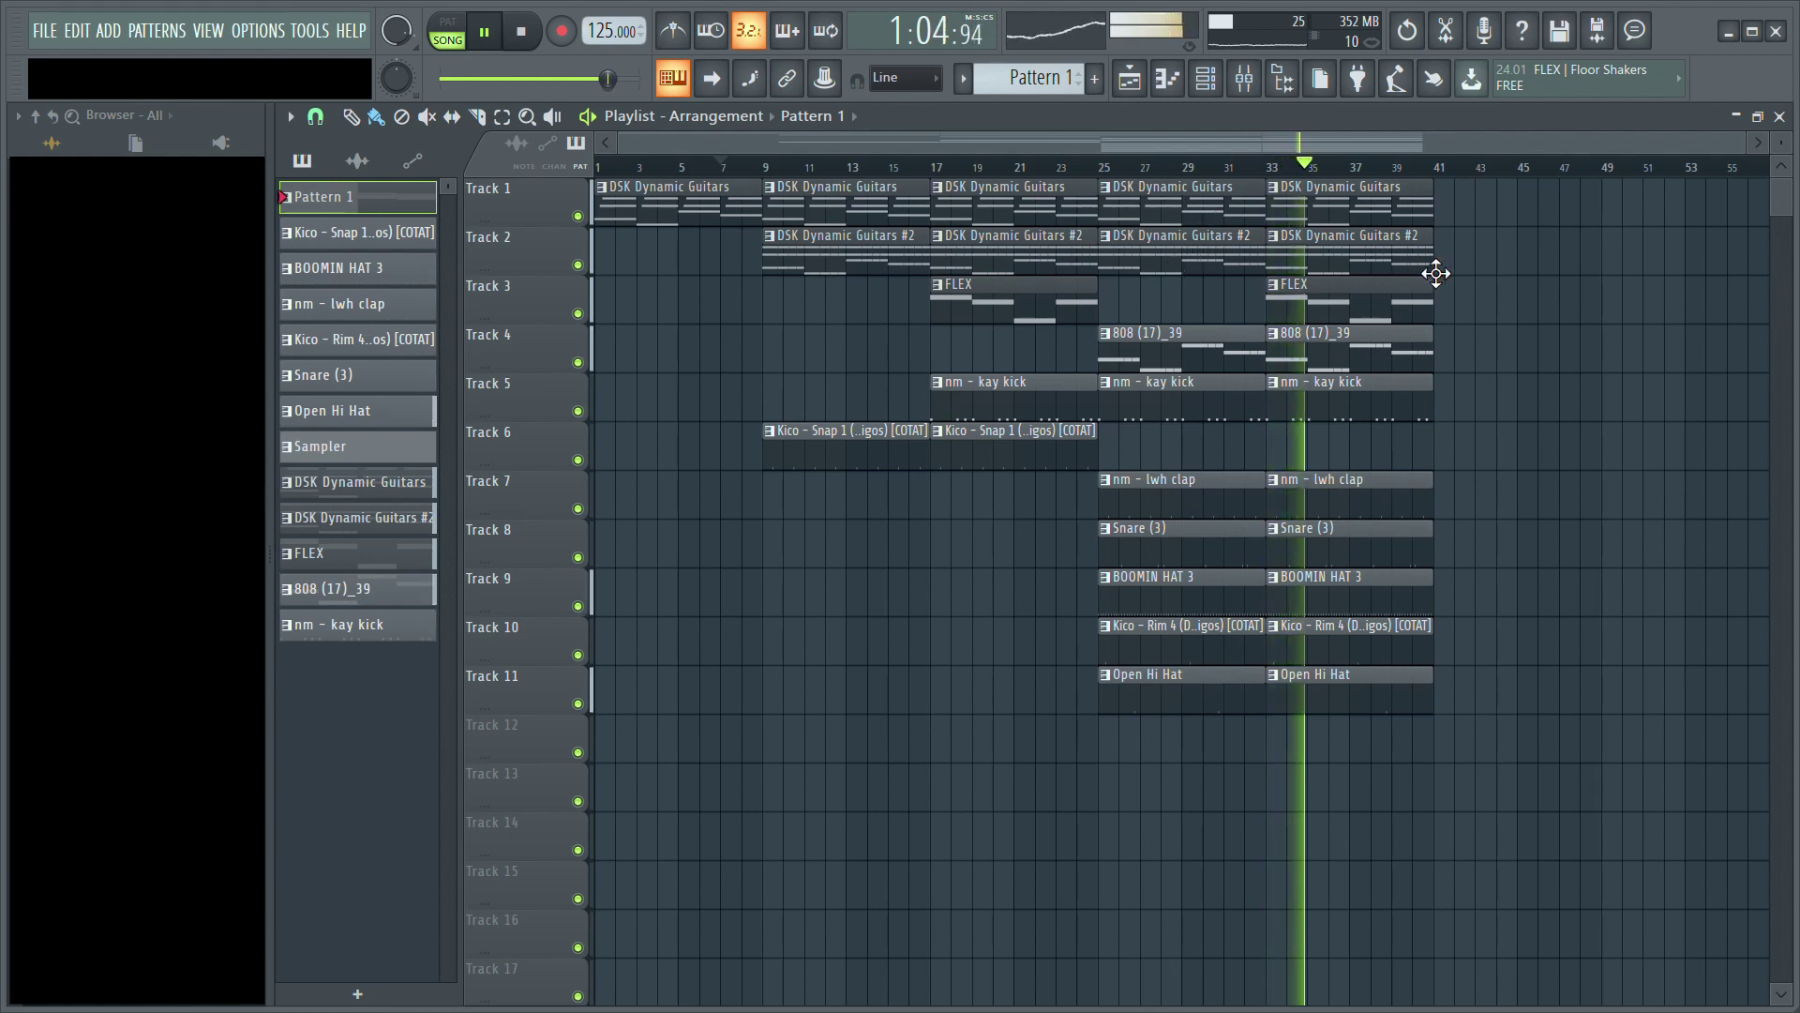
Step: Duplicate the last DSK Dynamic Guitars #2 and FLEX clips to bar 41 and place a snap clip at bar 41
drag(1454, 273, 1418, 301)
key(ctrl+b)
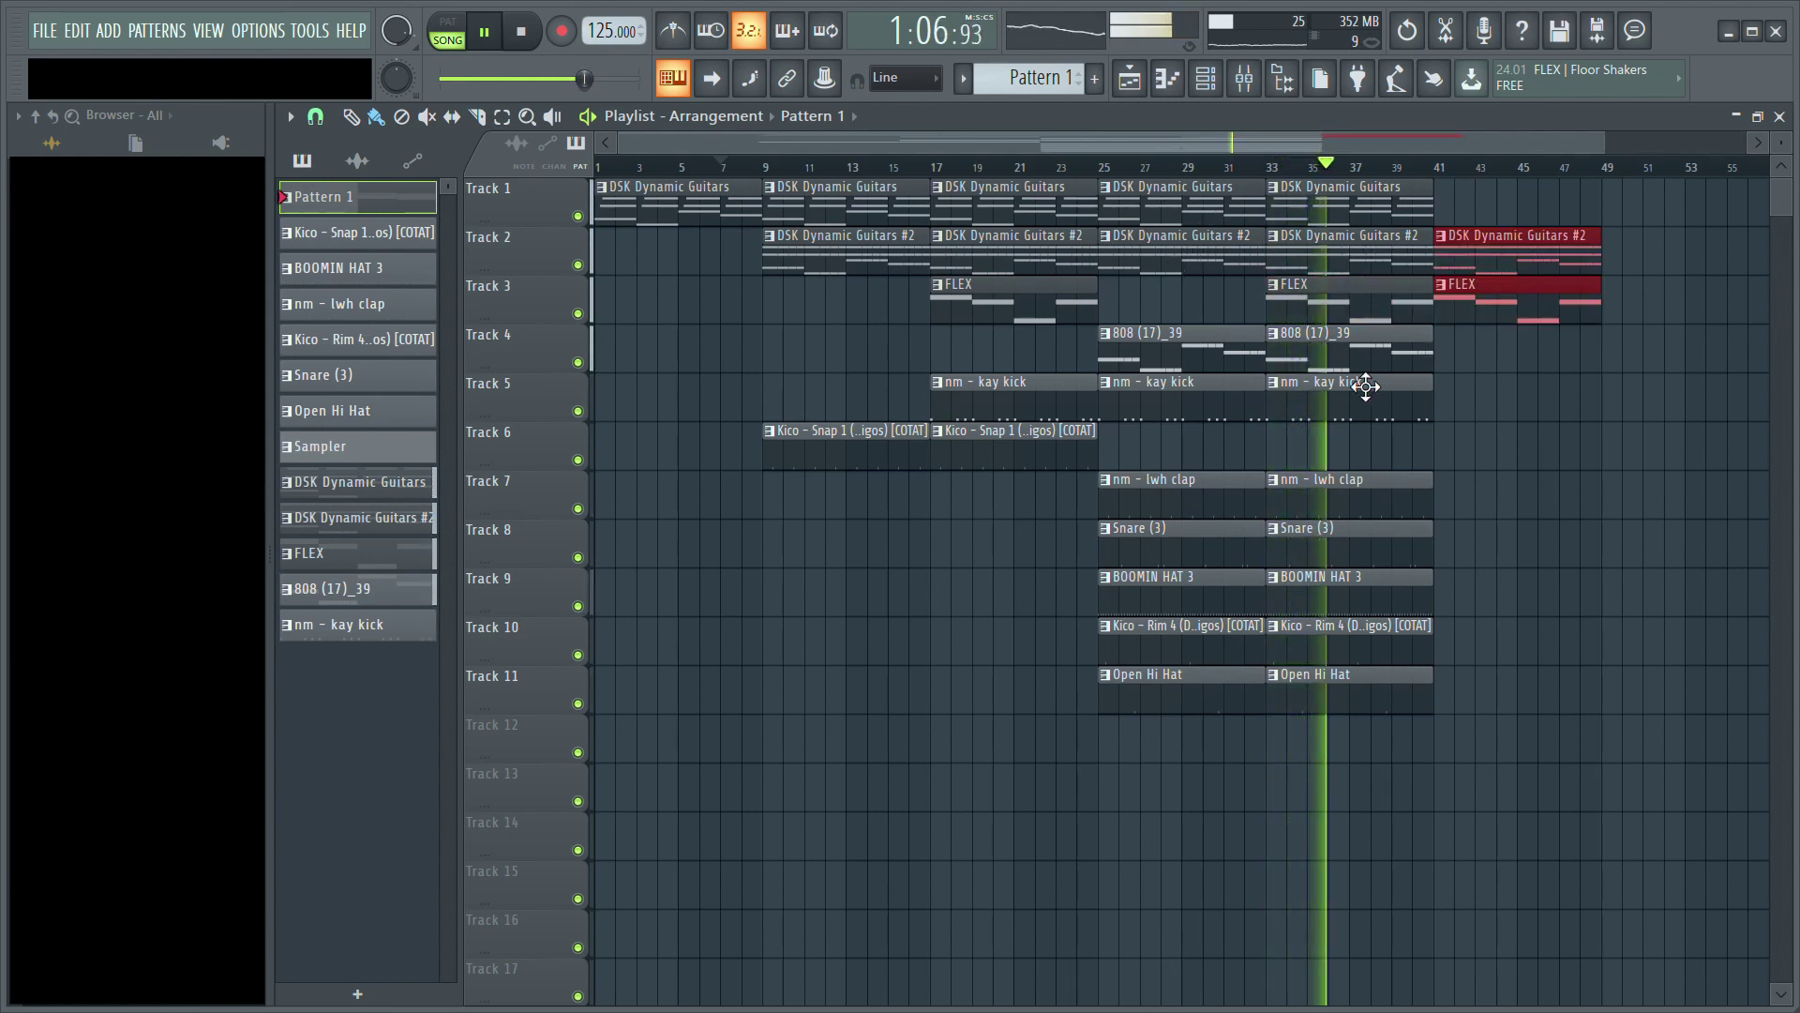
click(1032, 466)
click(1560, 466)
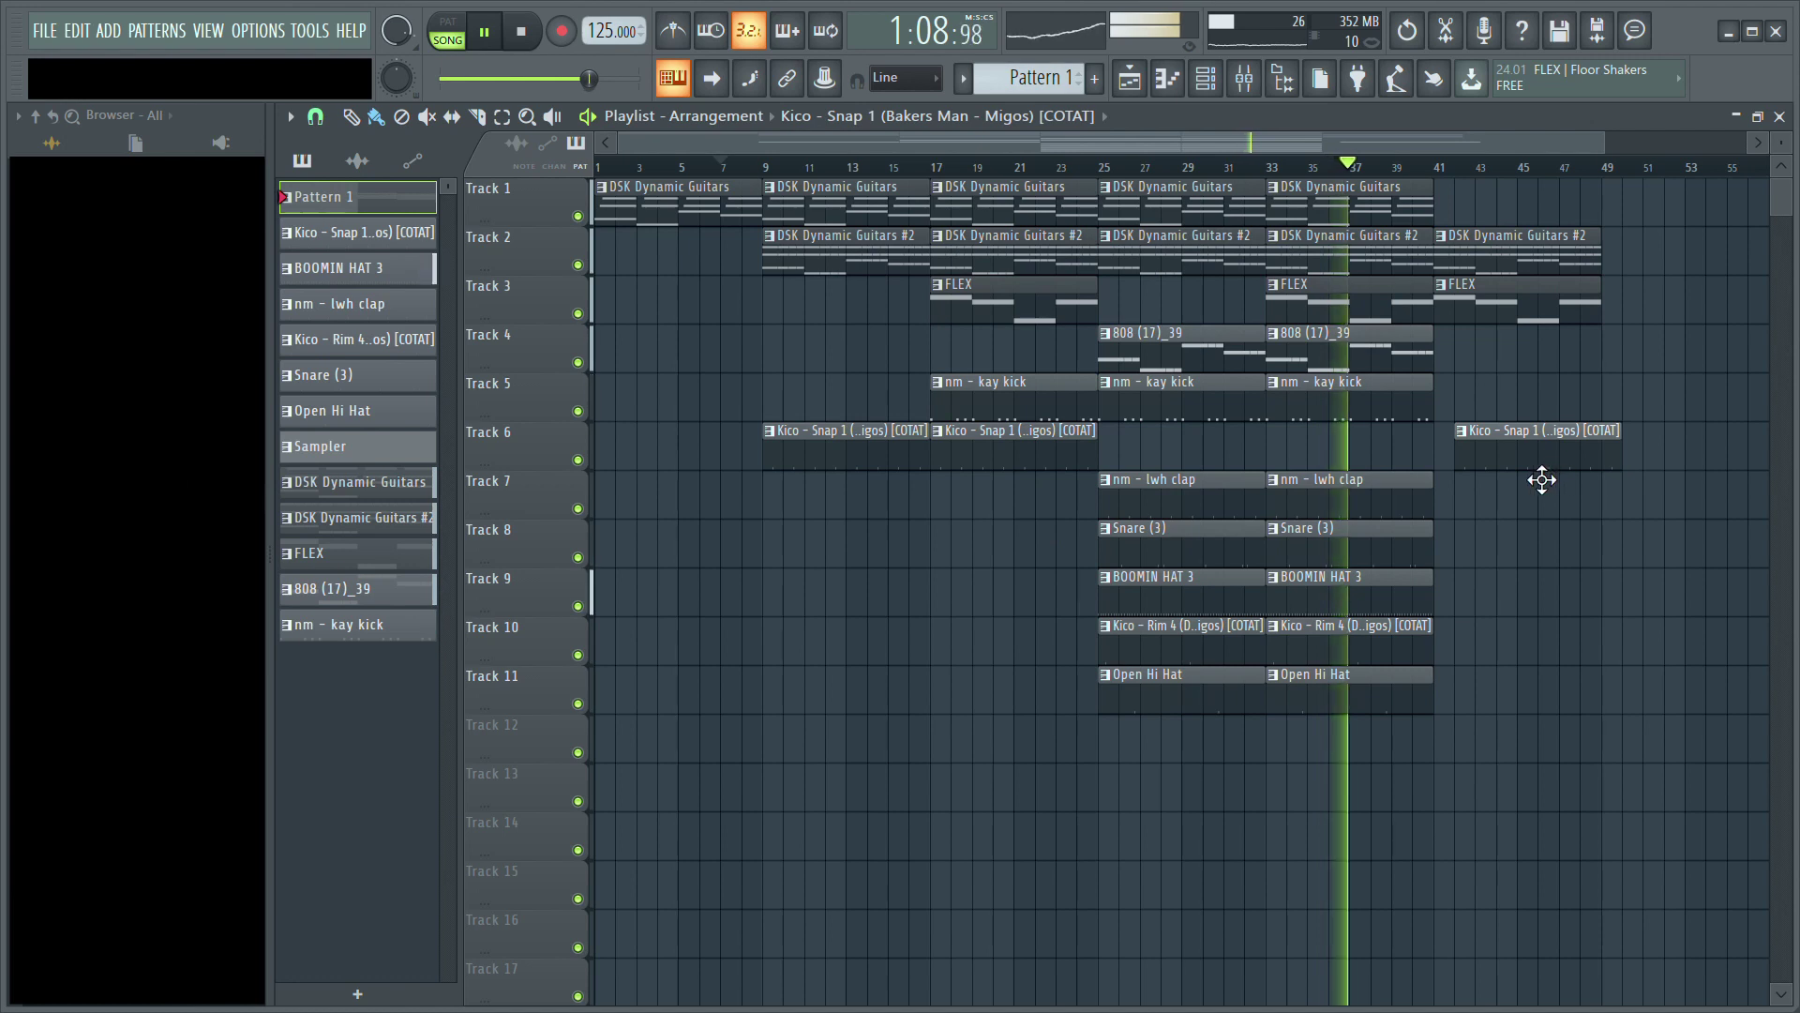
drag(1543, 480, 1526, 413)
scroll(1388, 183, down, 1)
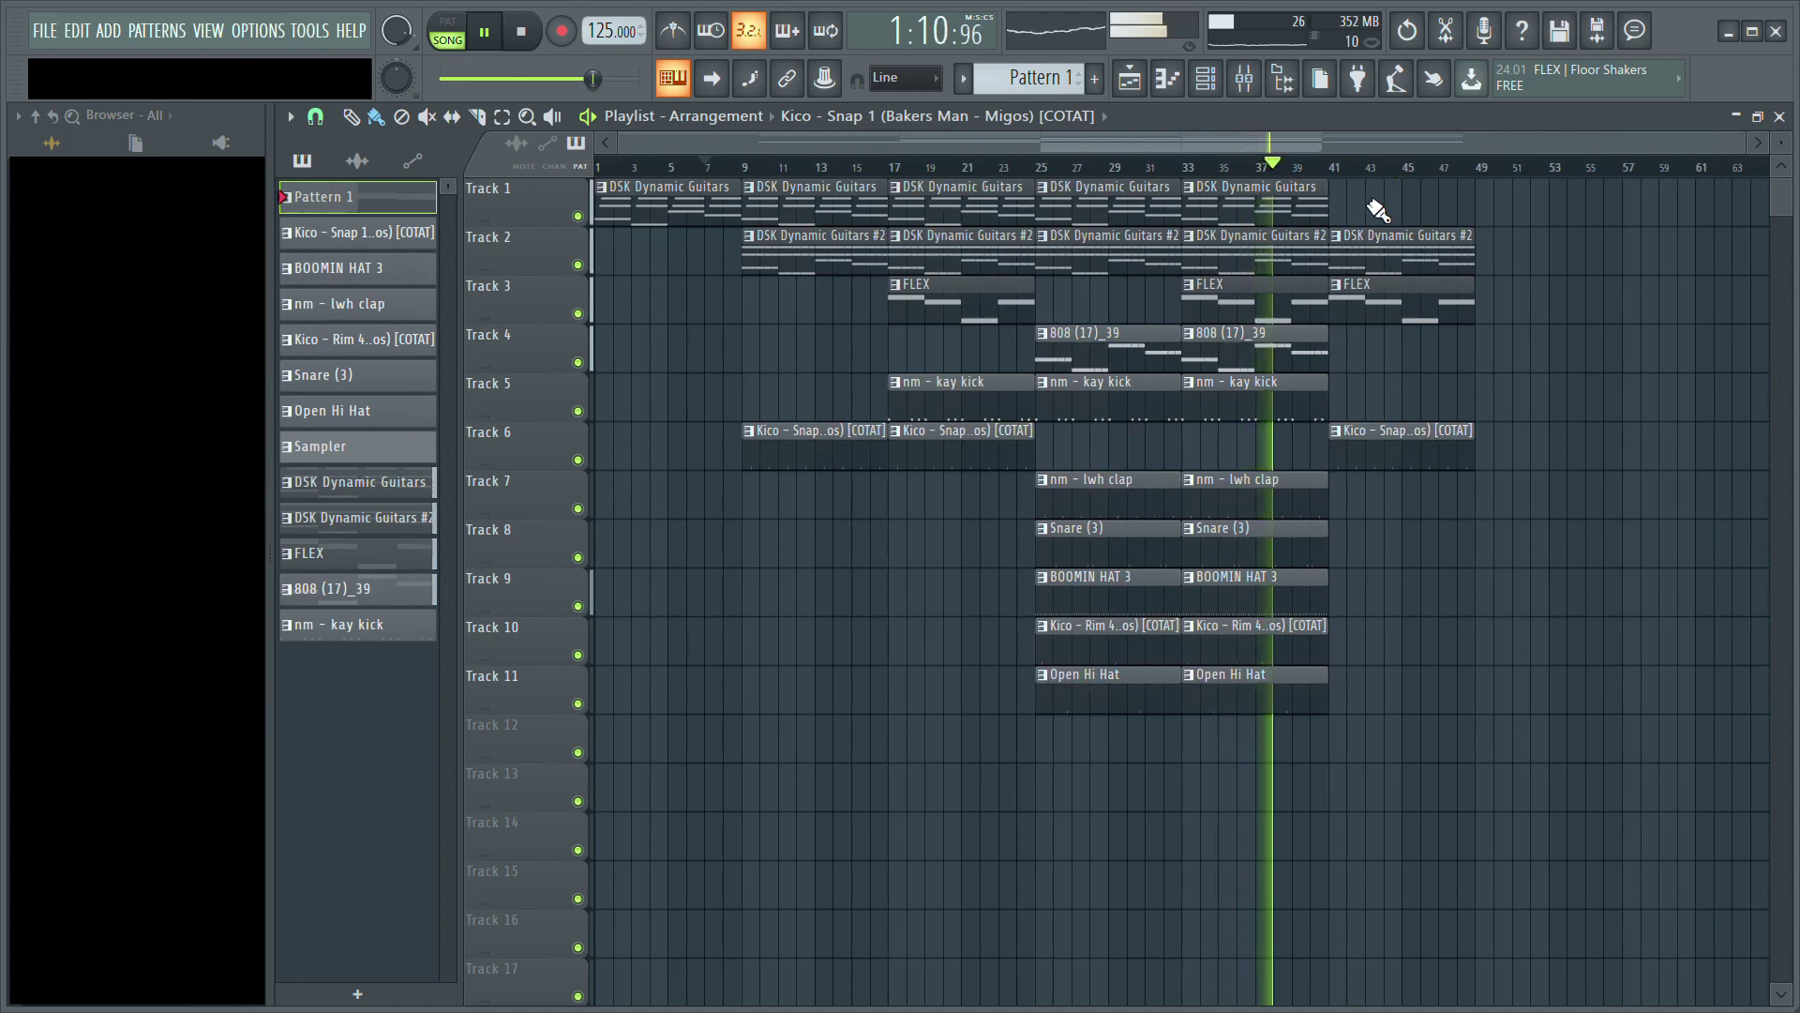
Step: Delete the FLEX clip at bar 41, duplicate the last DSK Dynamic Guitars clip to bar 41 and clear the selection
right_click(1386, 312)
drag(1345, 192, 1325, 217)
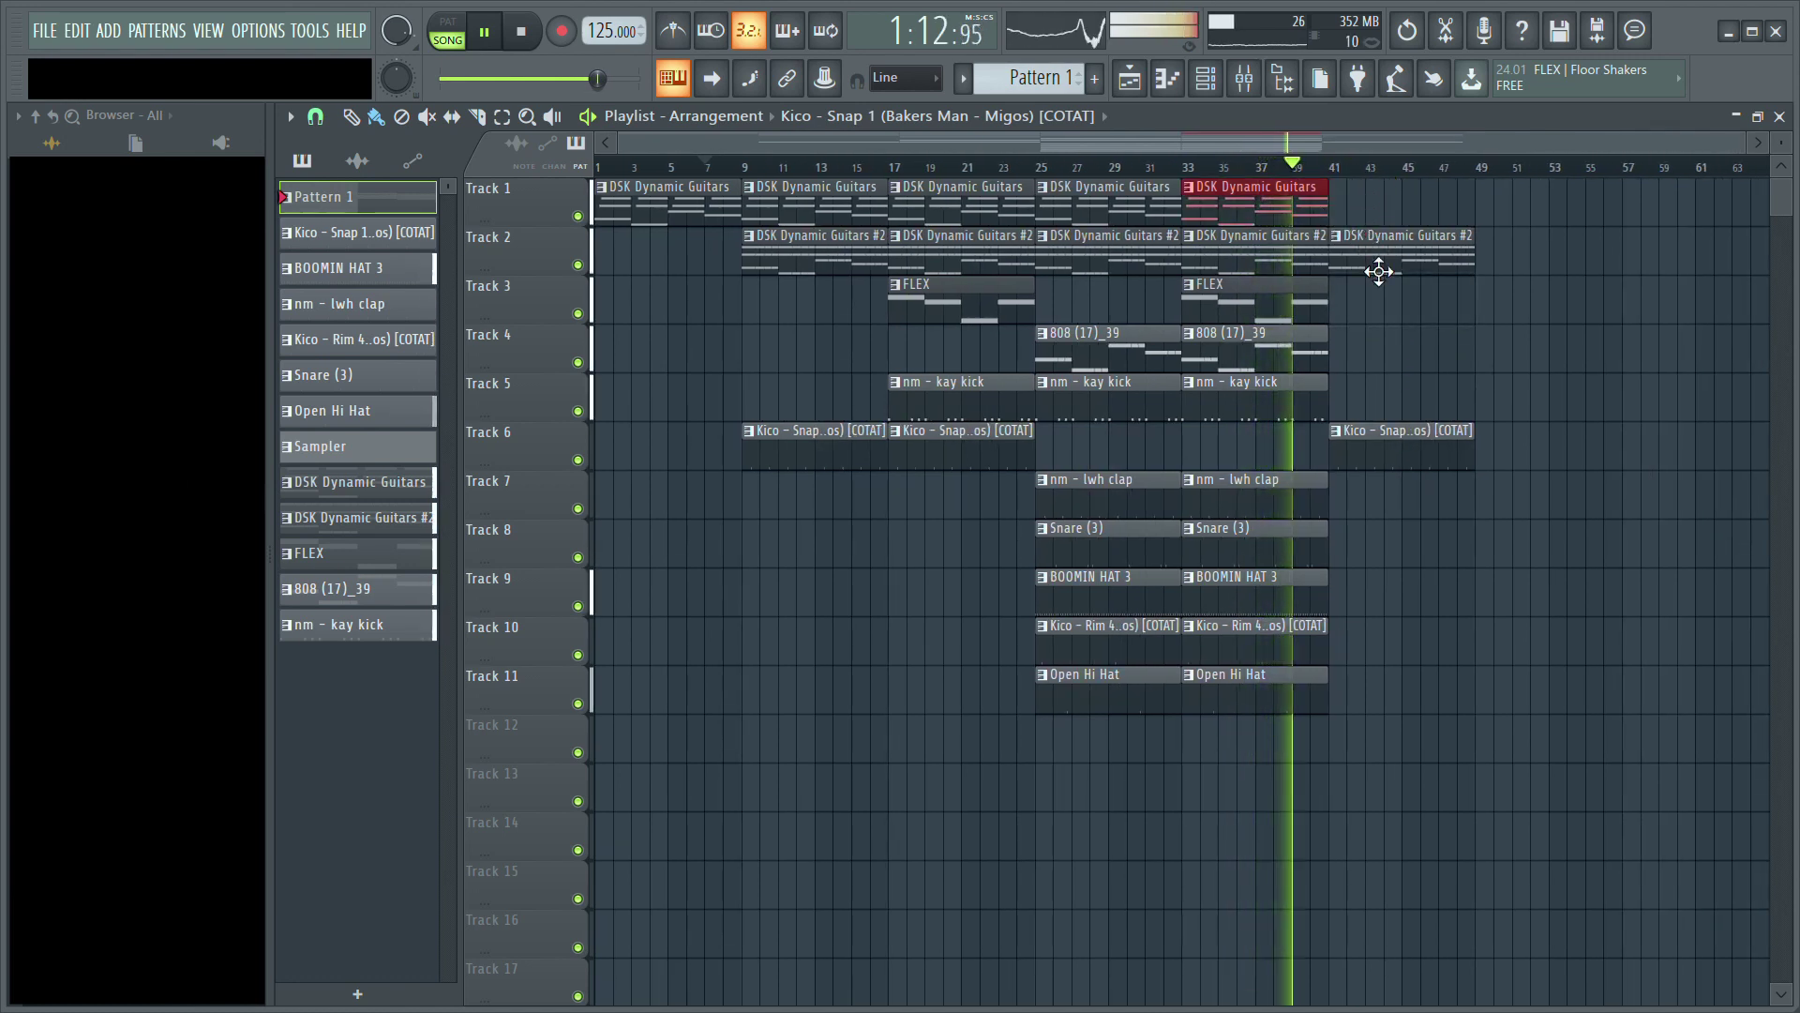
key(ctrl+b)
key(ctrl+d)
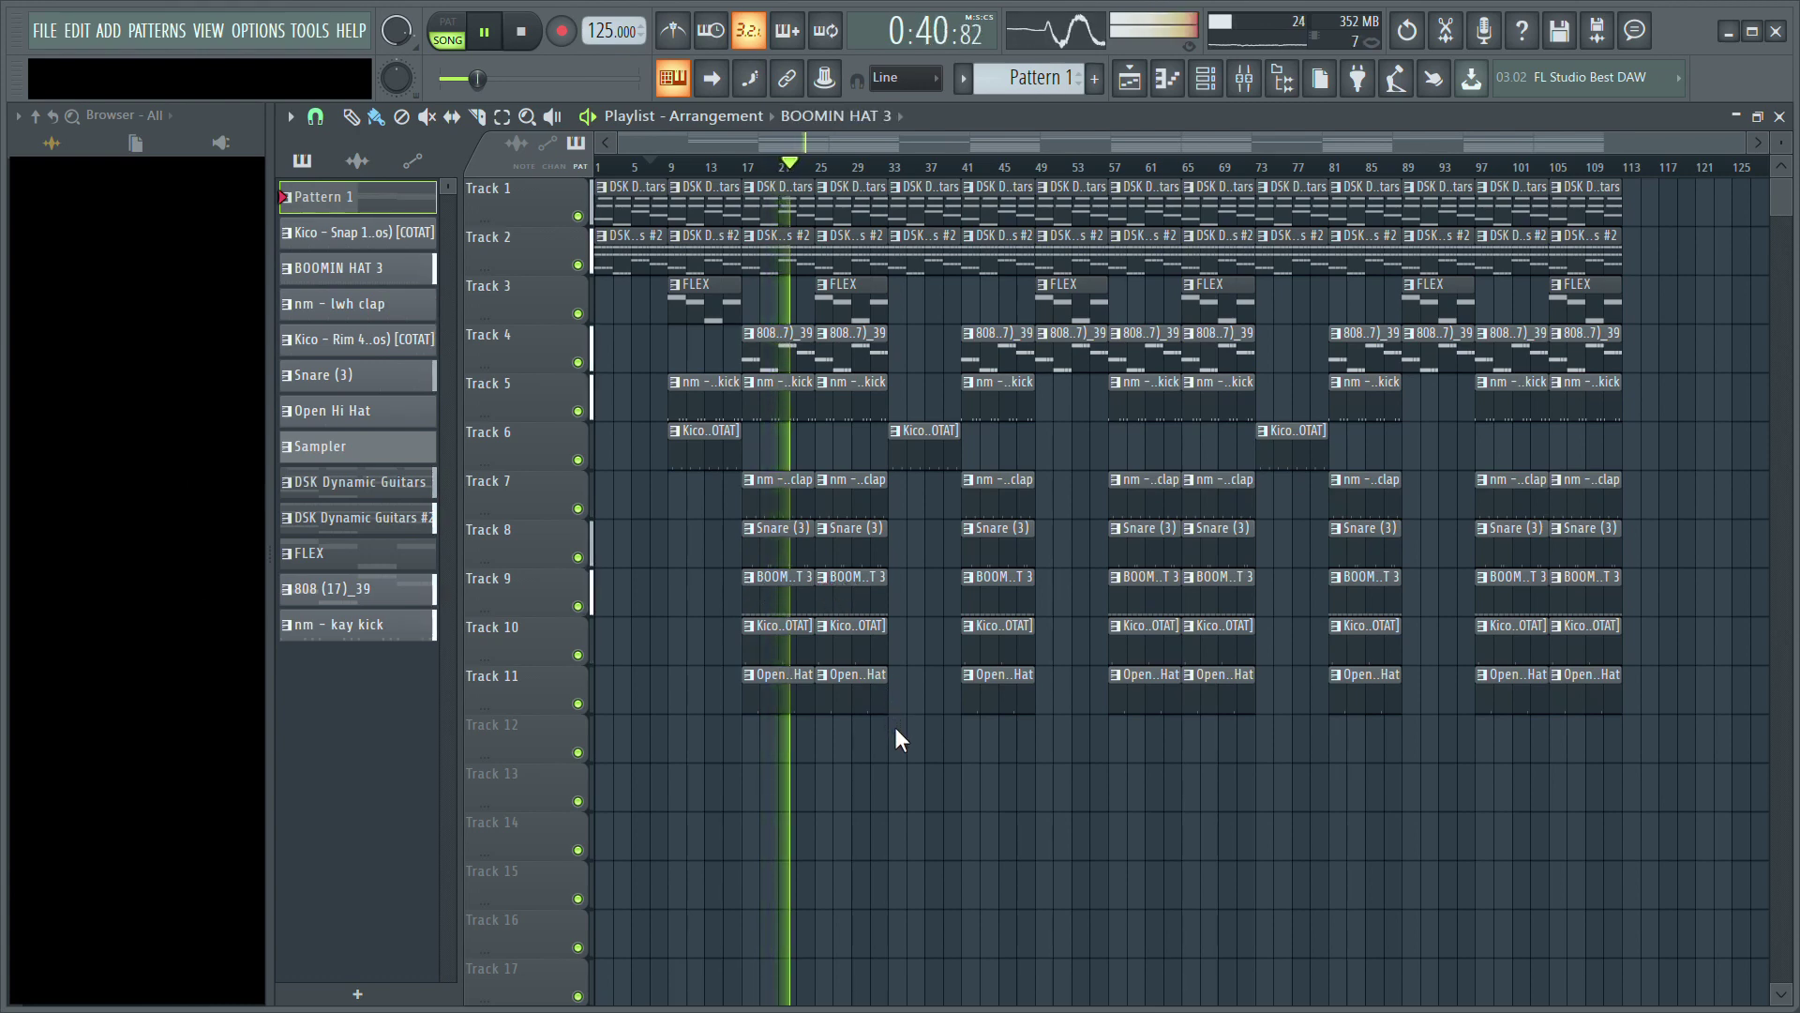
Step: Add two low C4 hits in bar 1 and one in bar 2 of the BOOMIN HAT 3 part, and lower their velocities
double_click(856, 605)
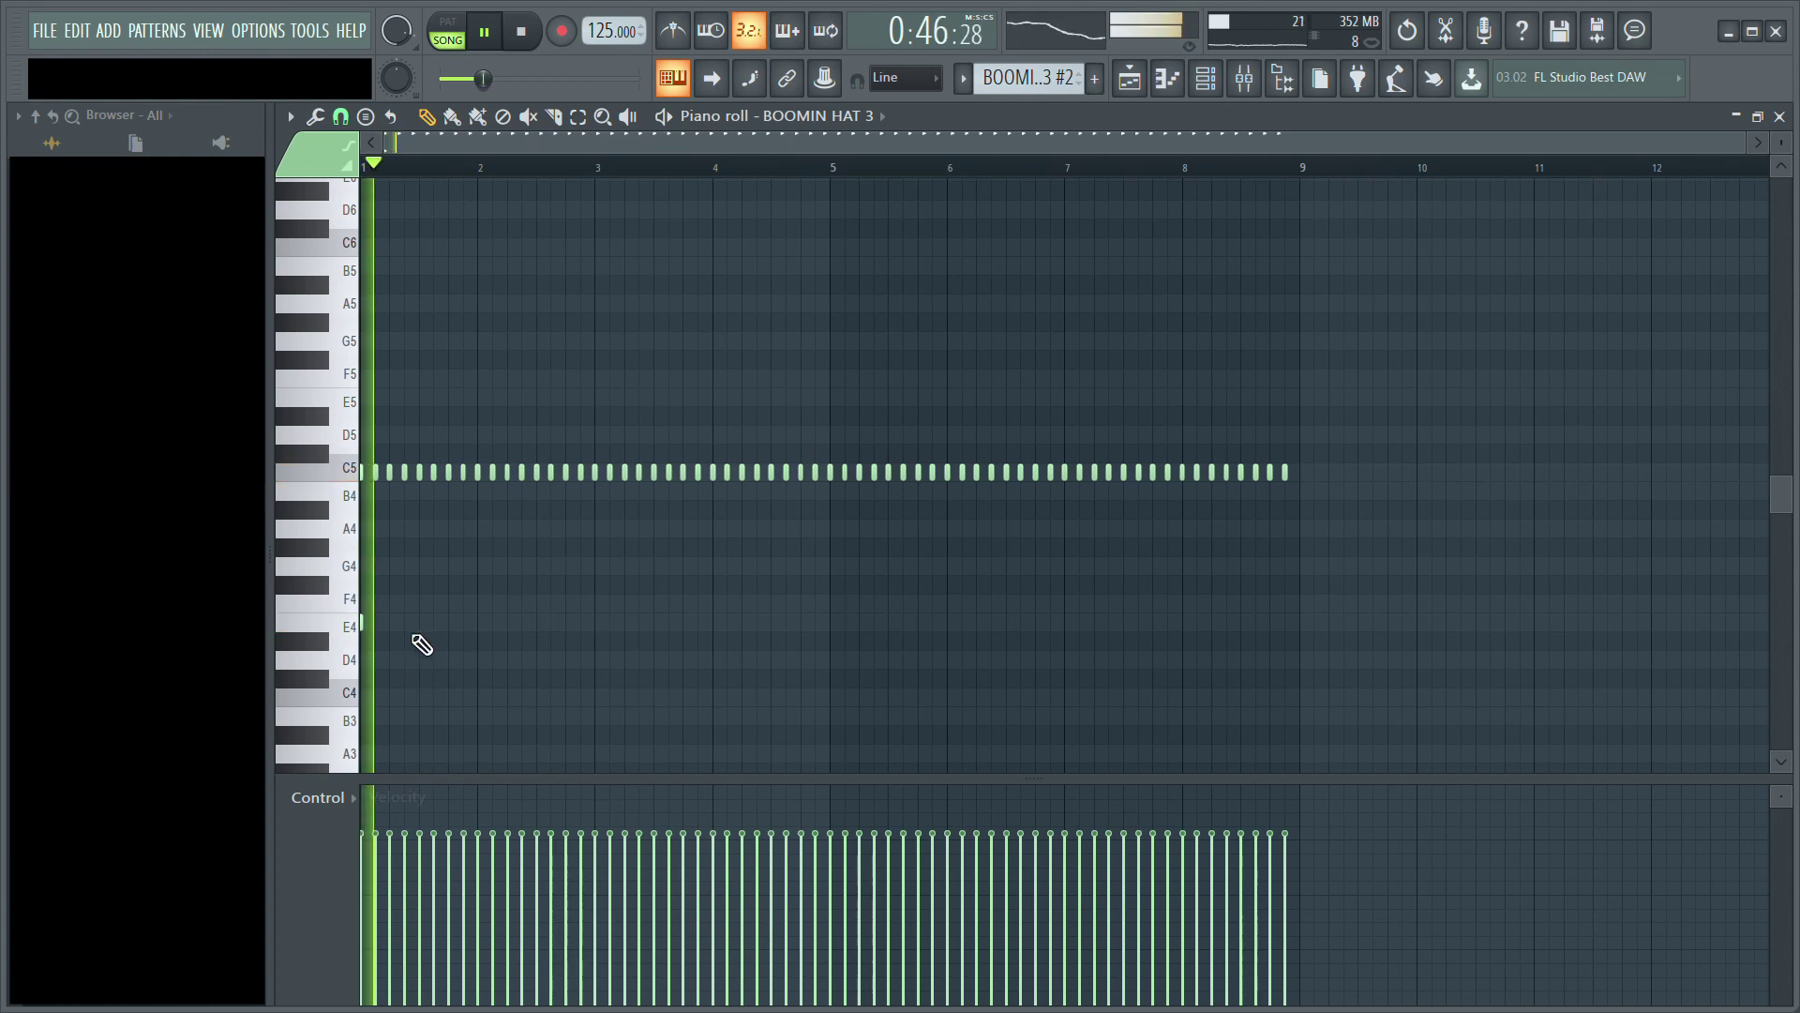
key(space)
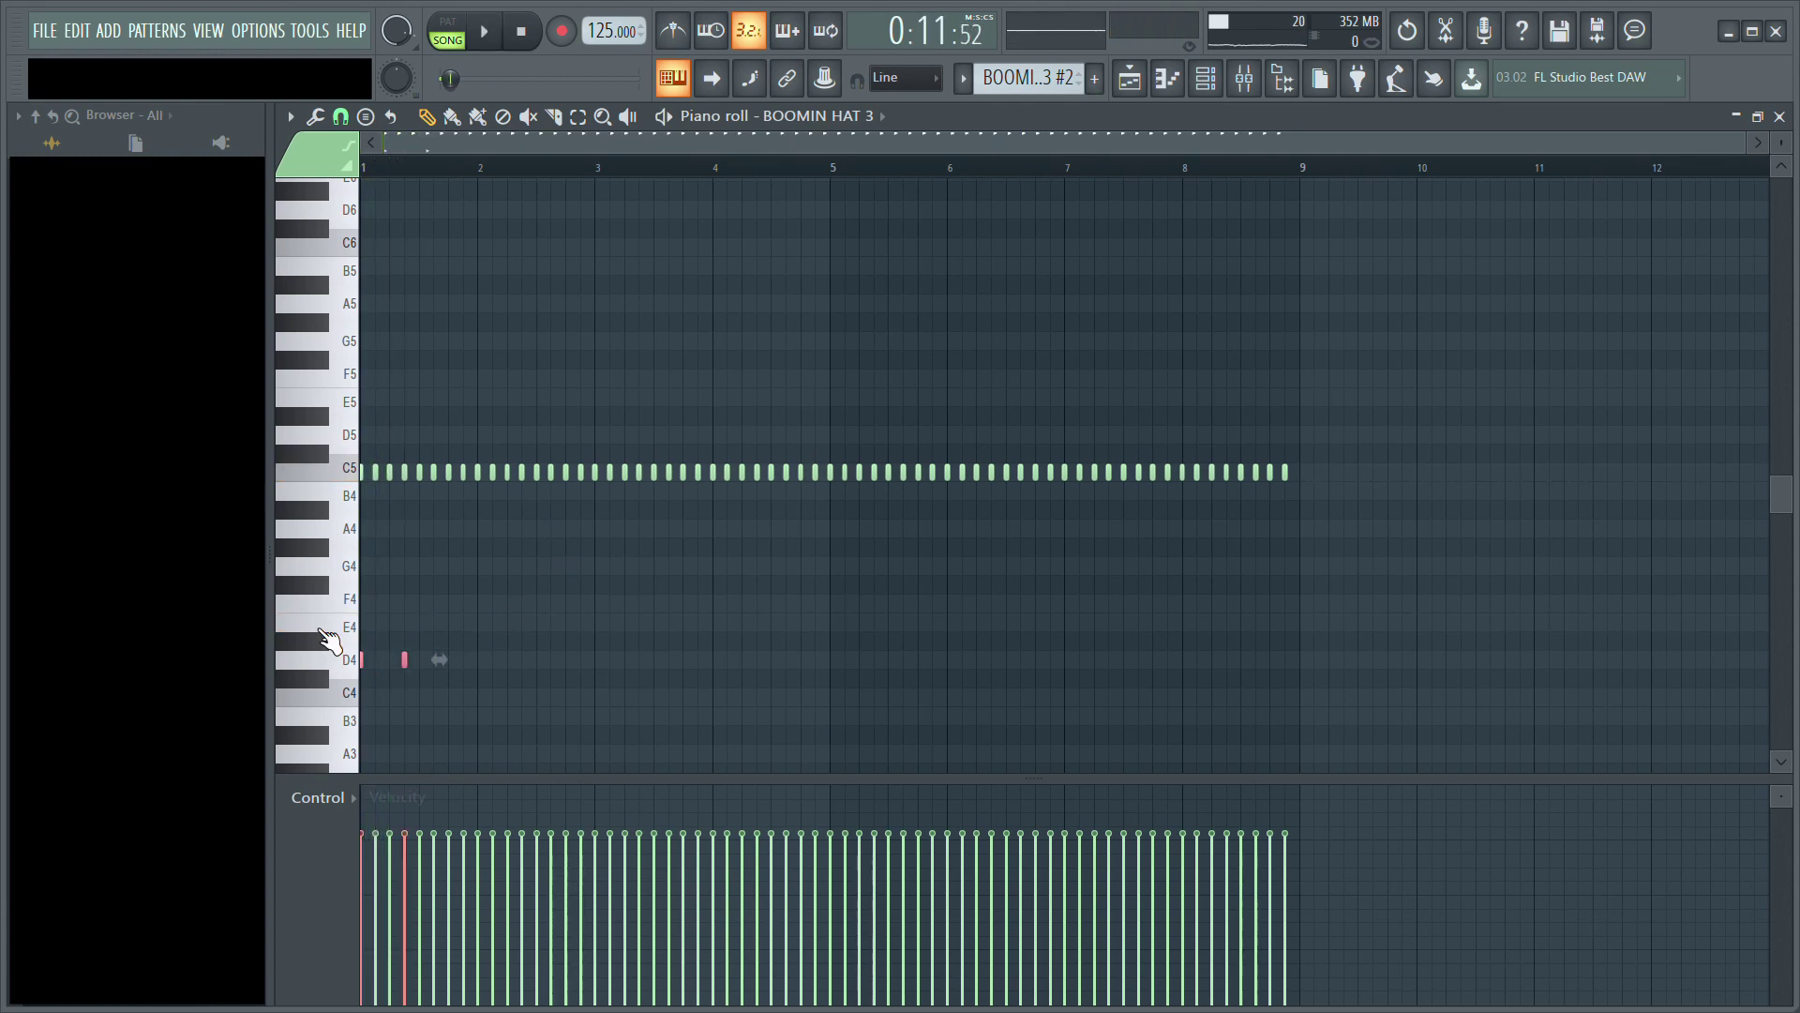
click(399, 169)
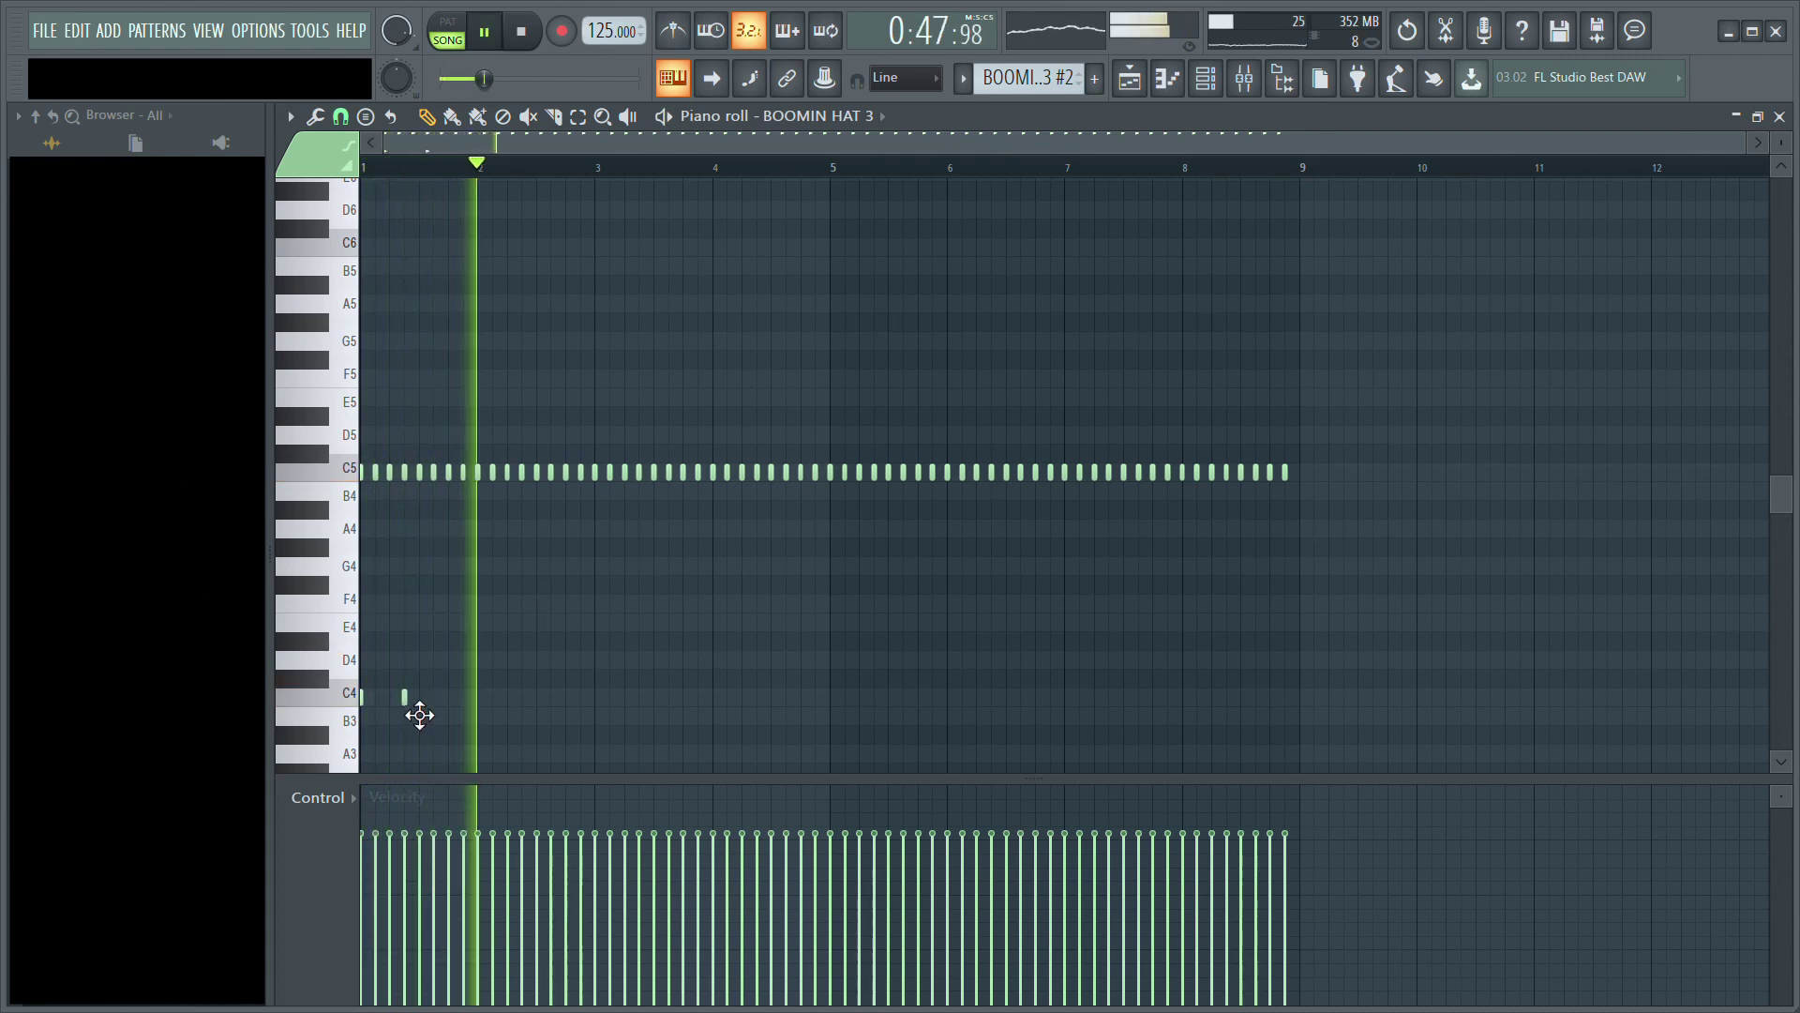
key(space)
key(space)
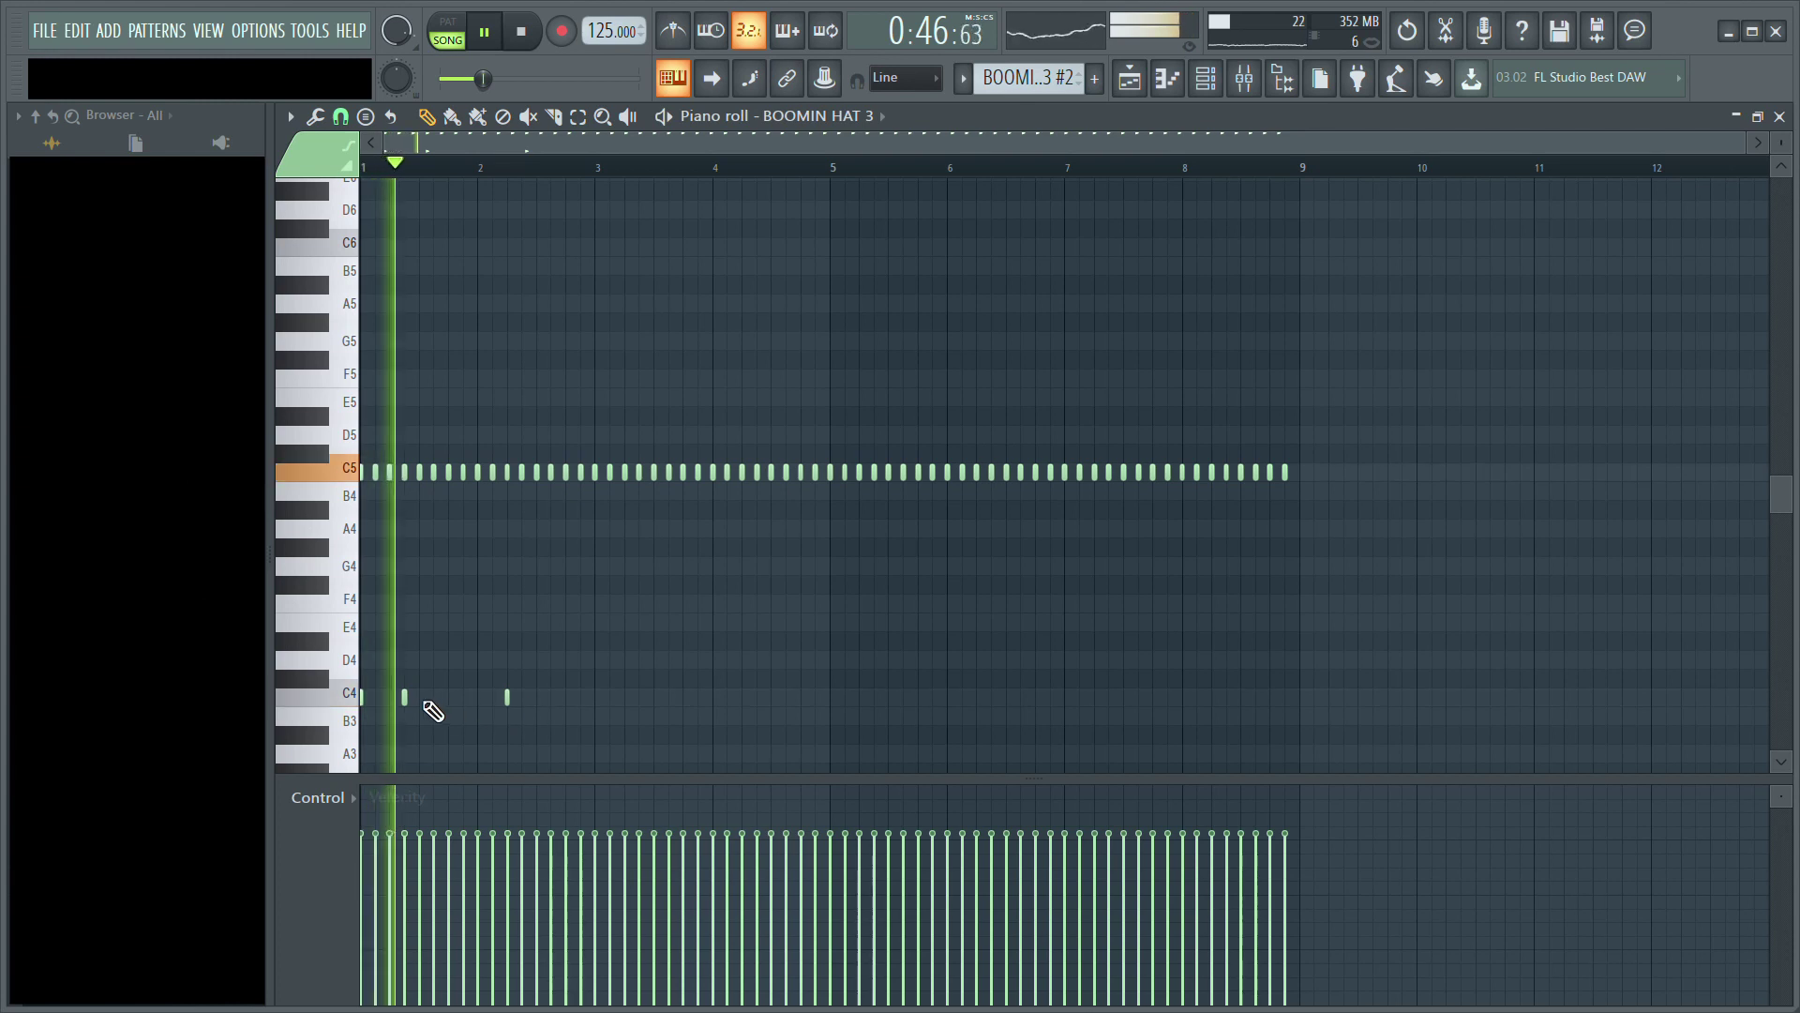
key(space)
drag(550, 701, 363, 706)
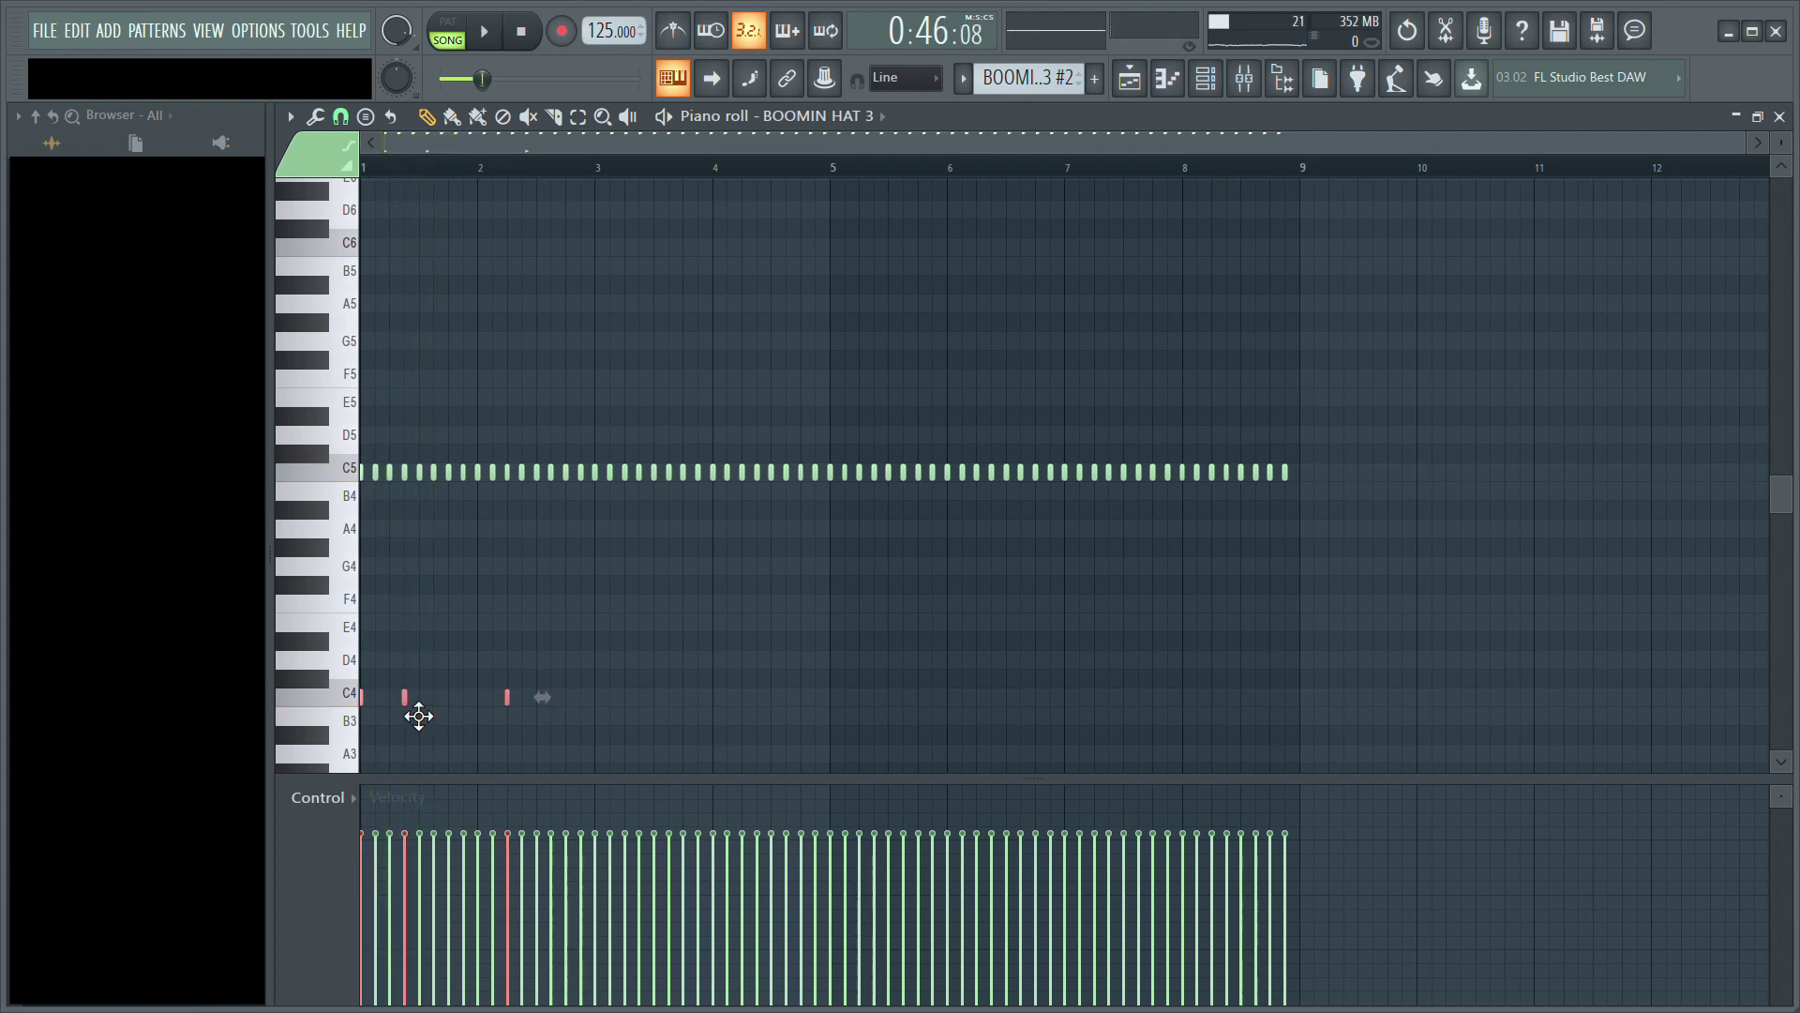
ctrl+click(433, 626)
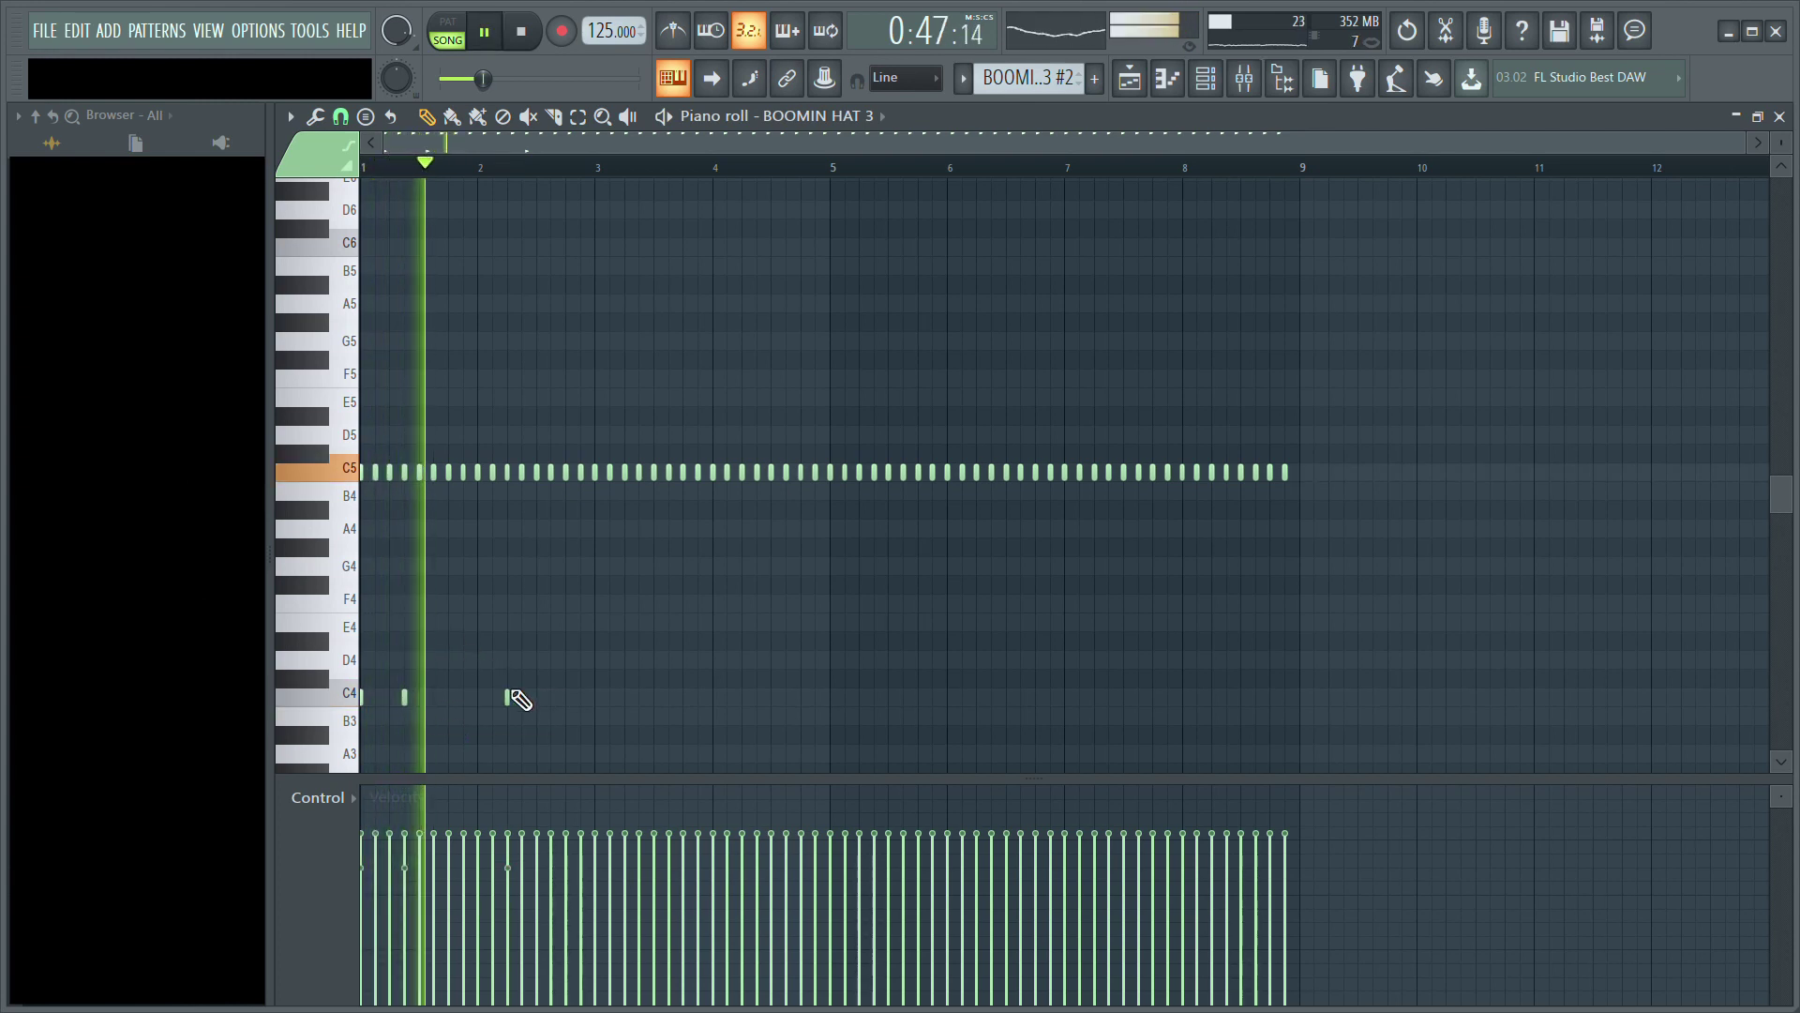
Step: Add more low C4 hi-hat hits, one in bar 2 and two each in bars 3, 4 and 5
click(554, 702)
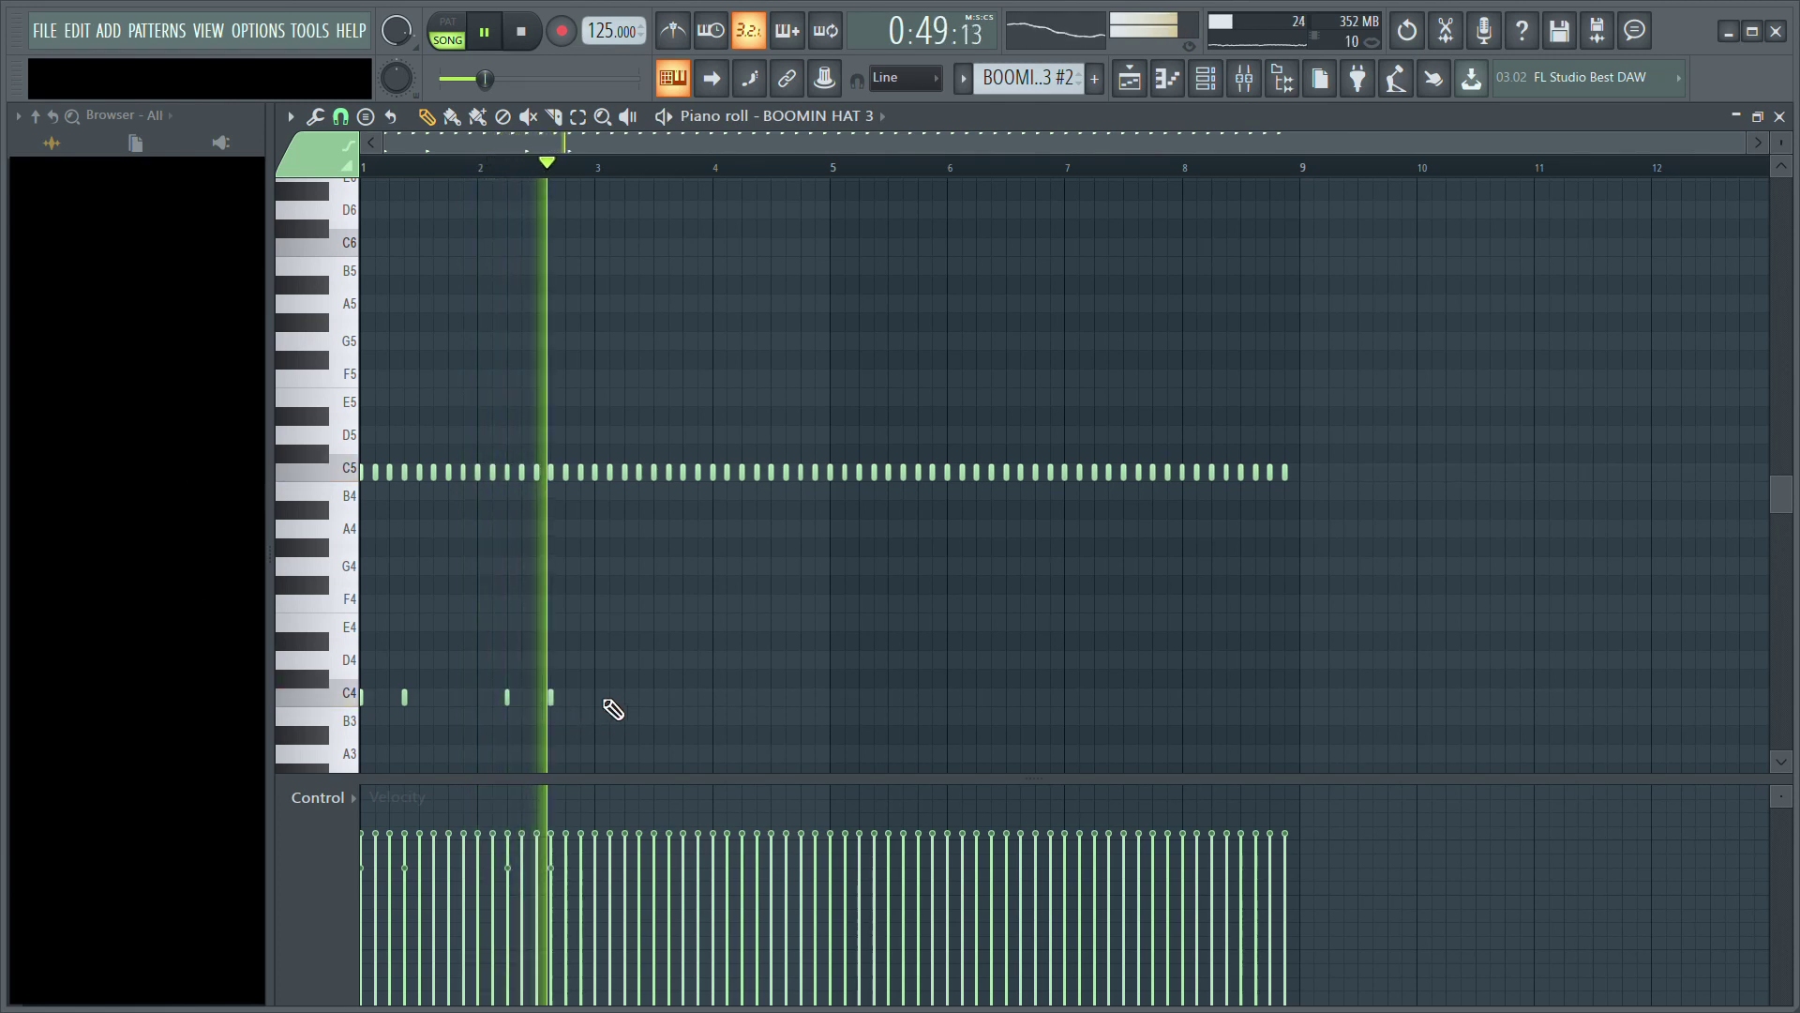
click(601, 701)
click(641, 702)
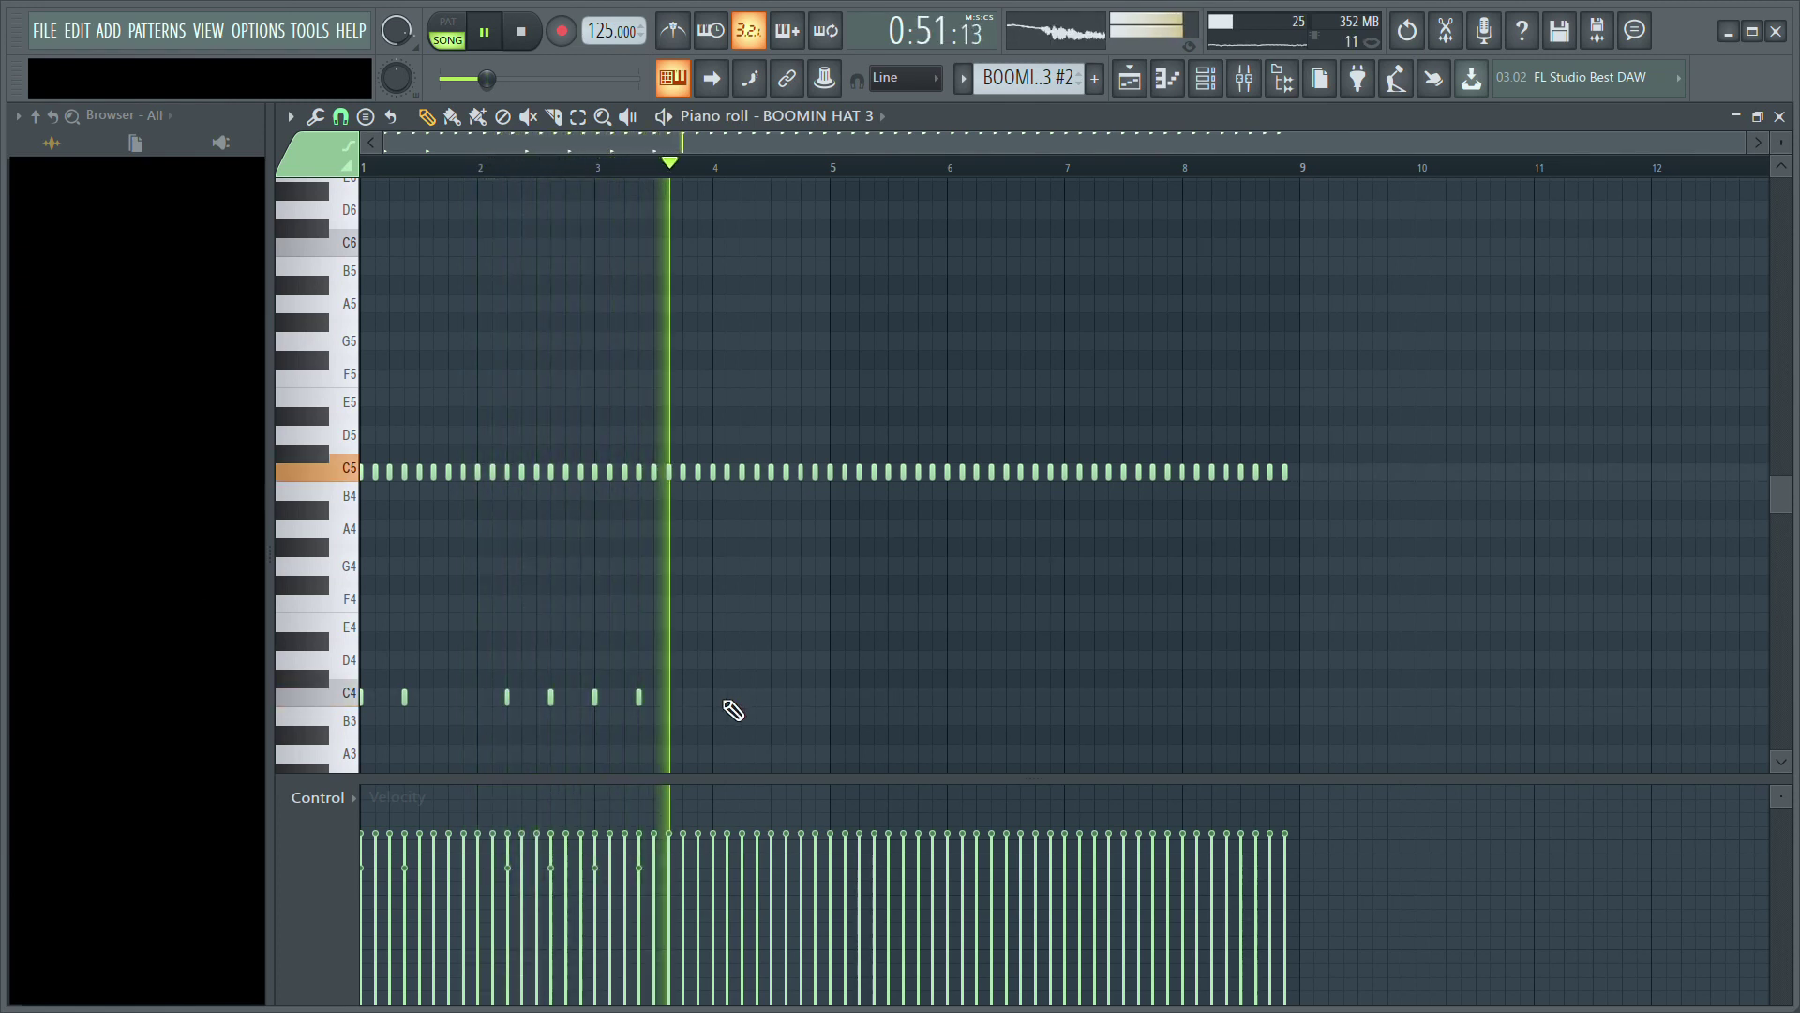
click(744, 702)
click(788, 701)
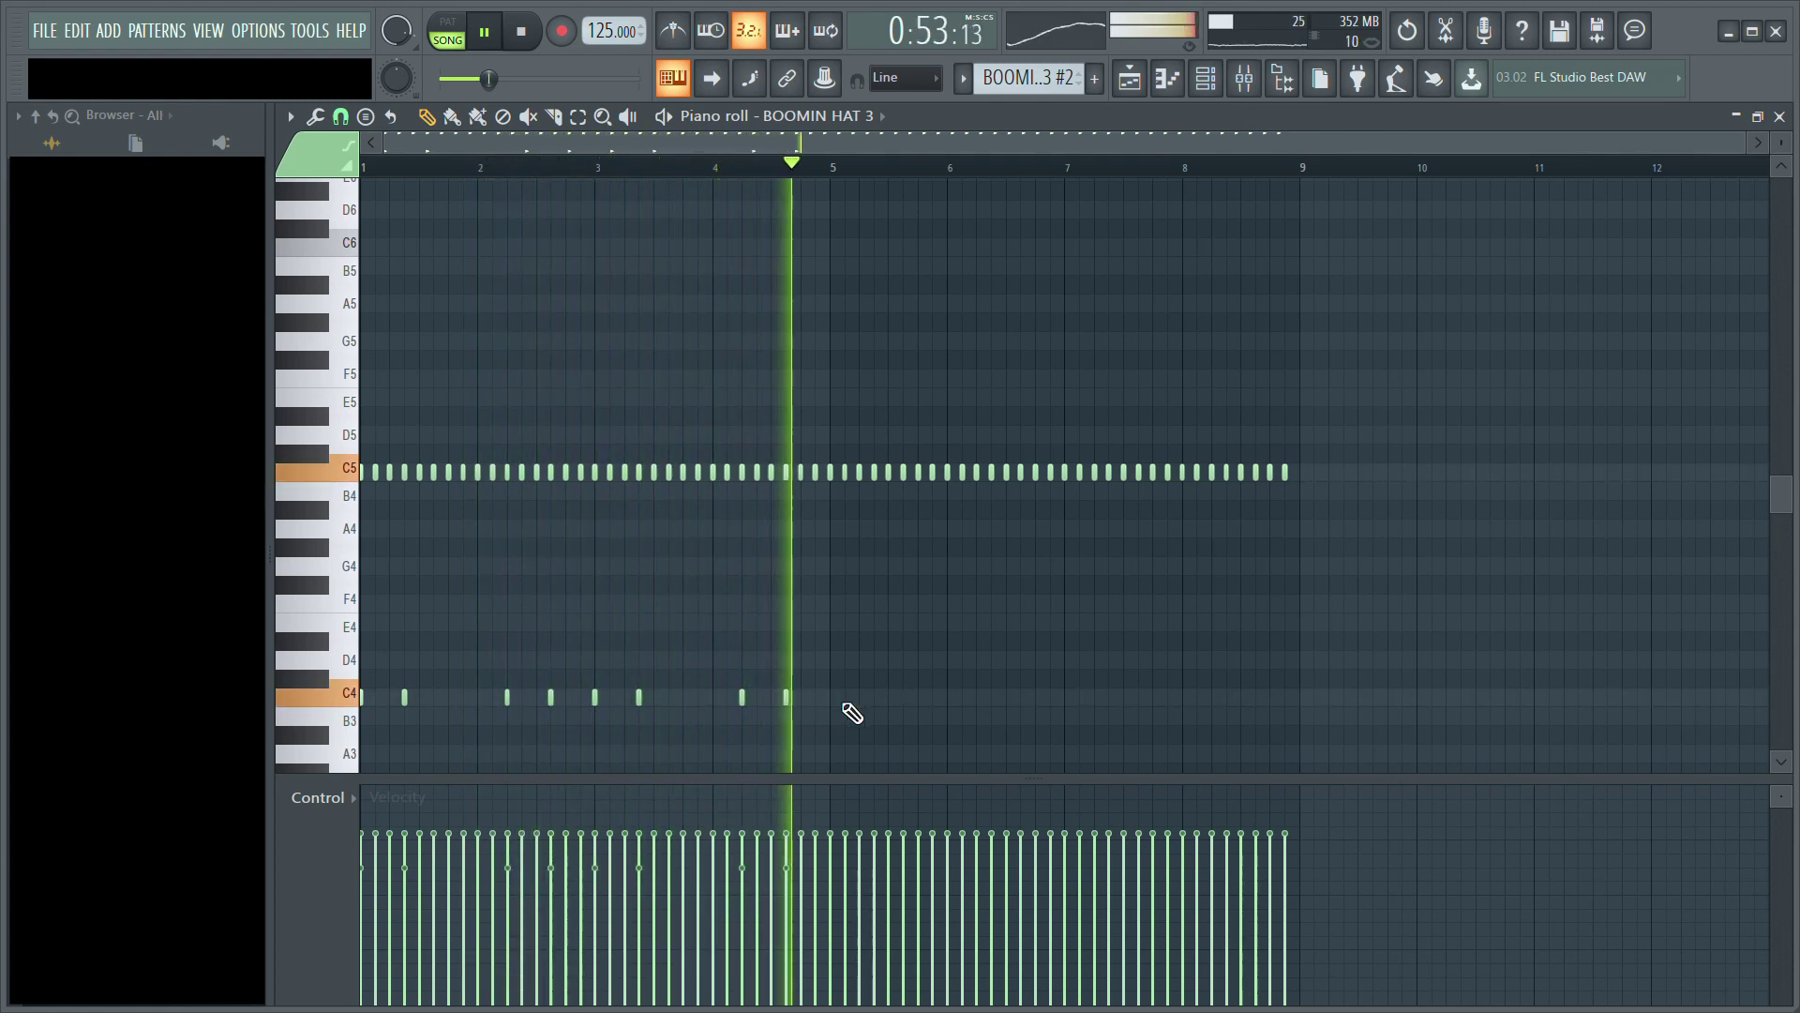
click(847, 701)
right_click(846, 701)
click(832, 701)
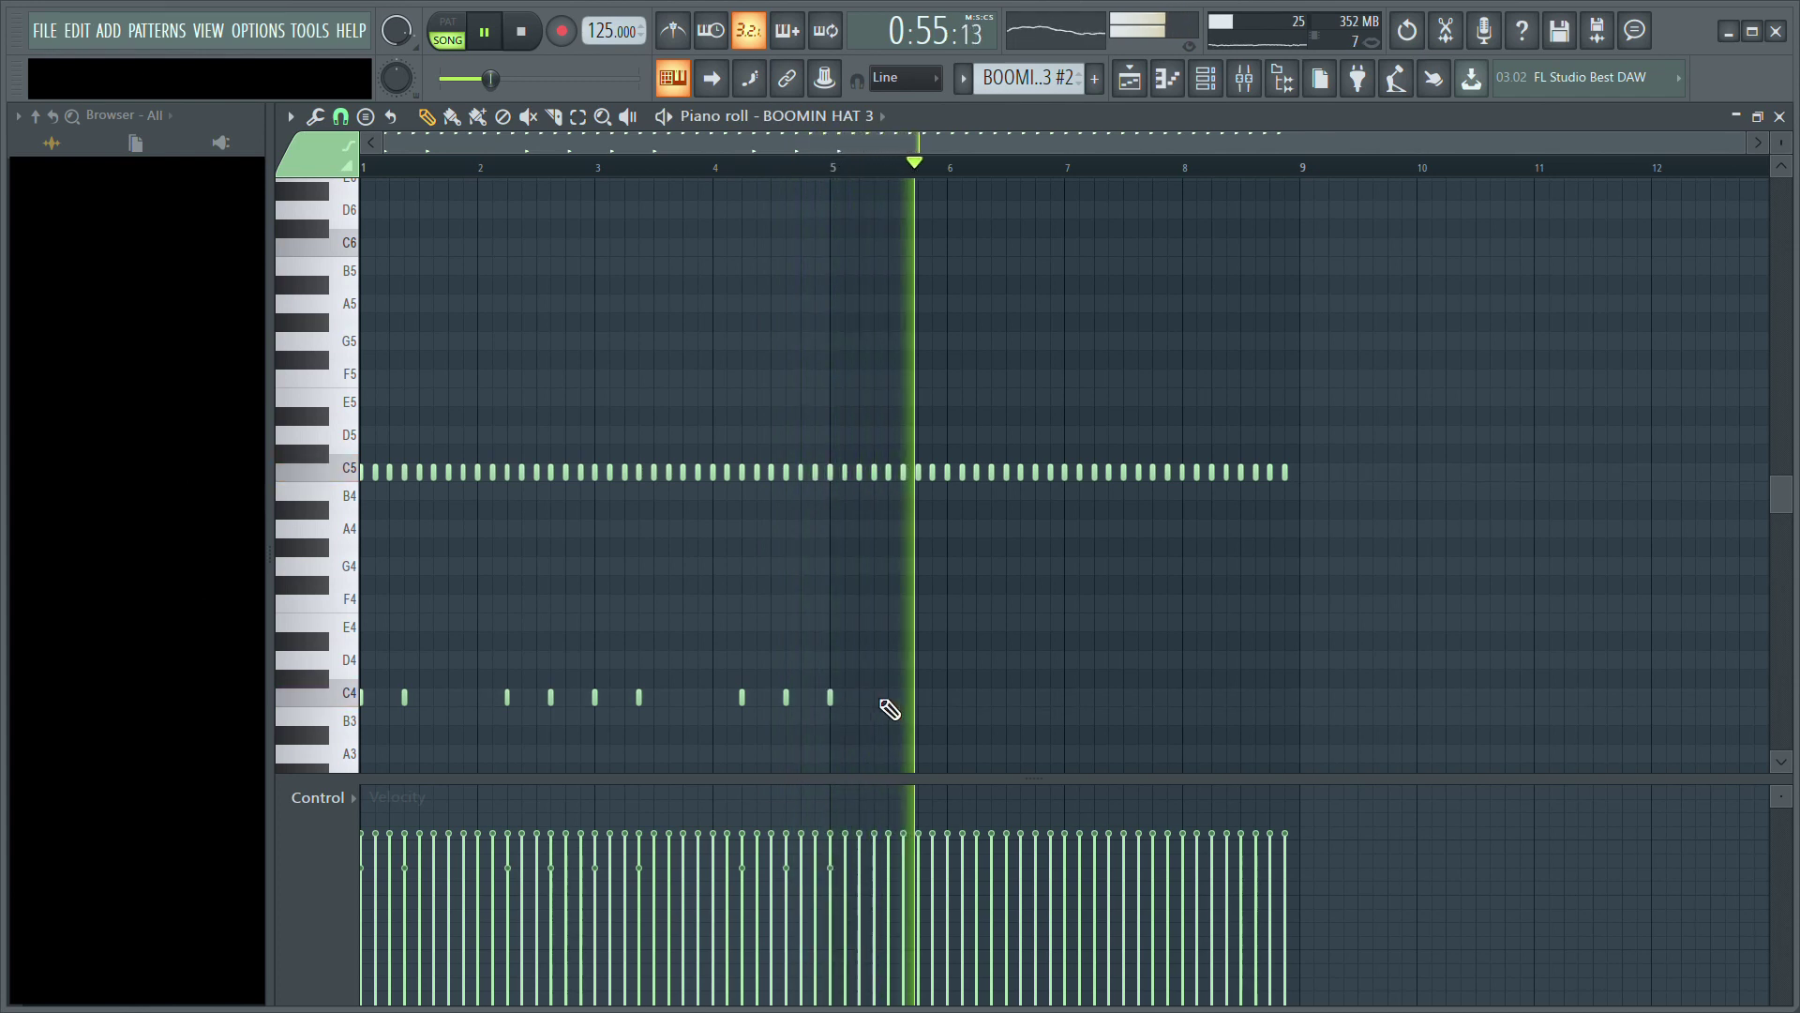
click(877, 702)
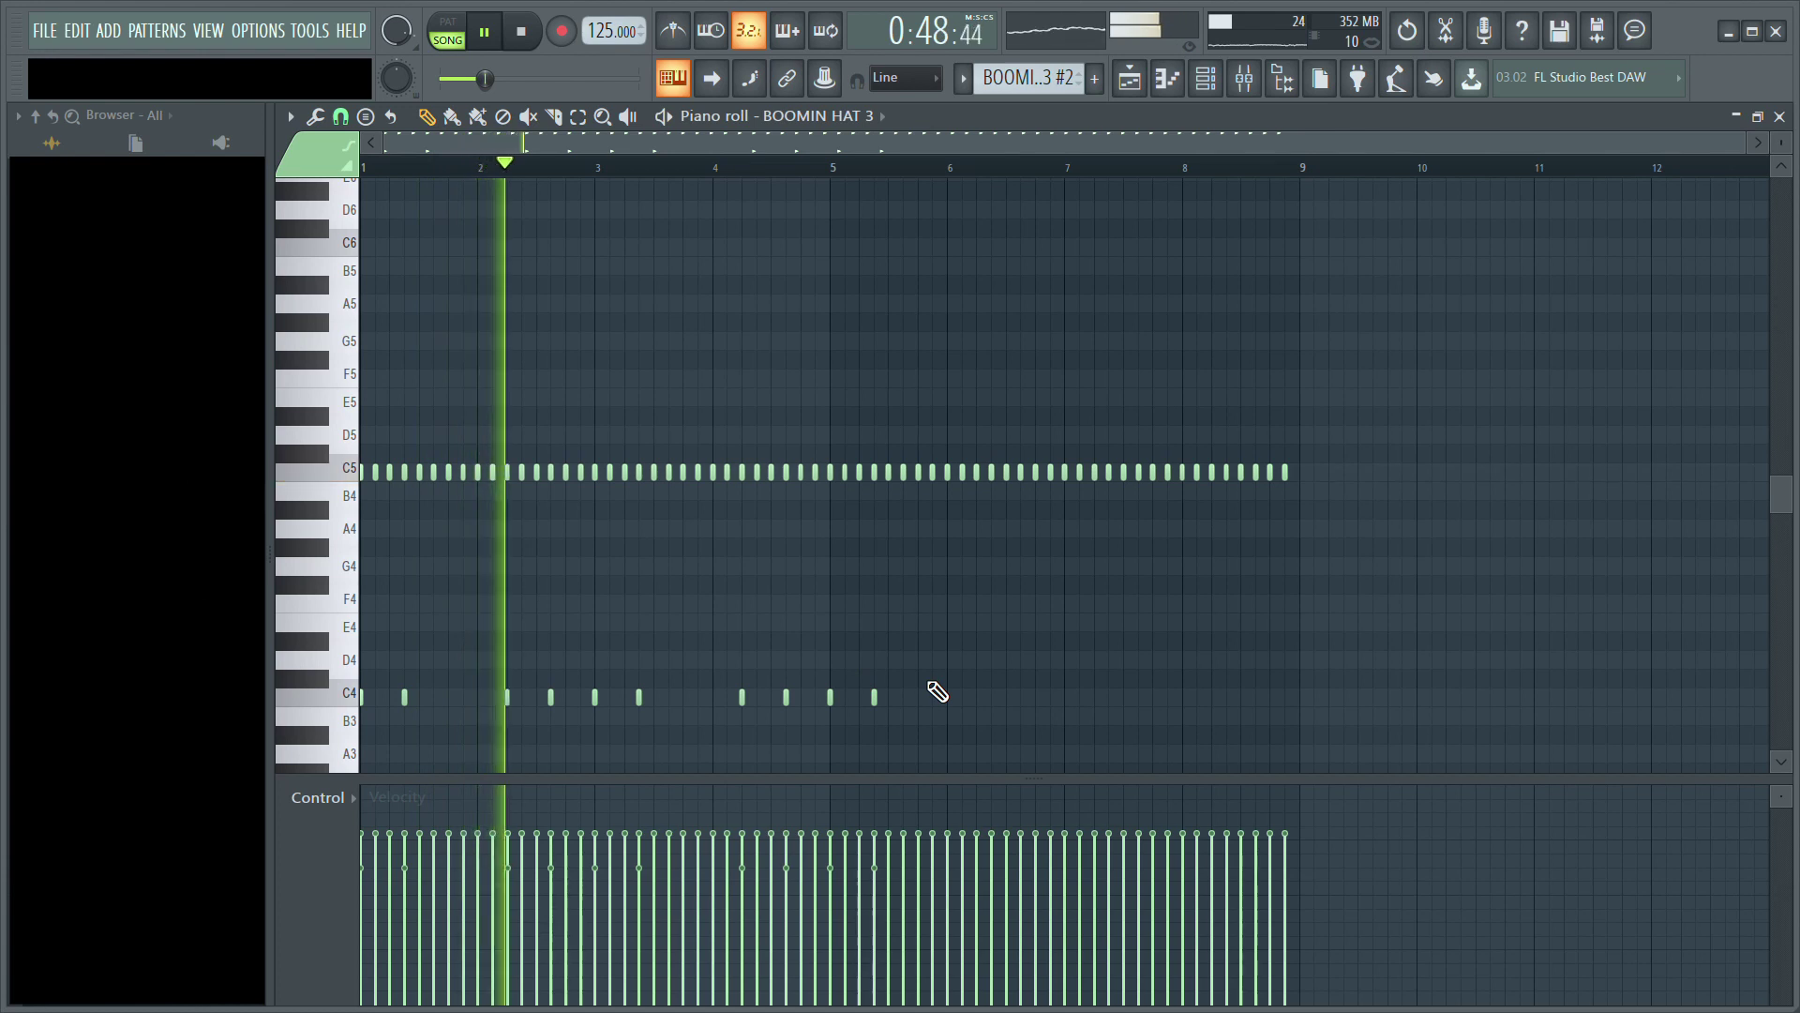
Step: Transpose all the low C4 hi-hat hits up two semitones to D4
drag(937, 691, 4, 708)
key(shift+Up)
key(shift+Up)
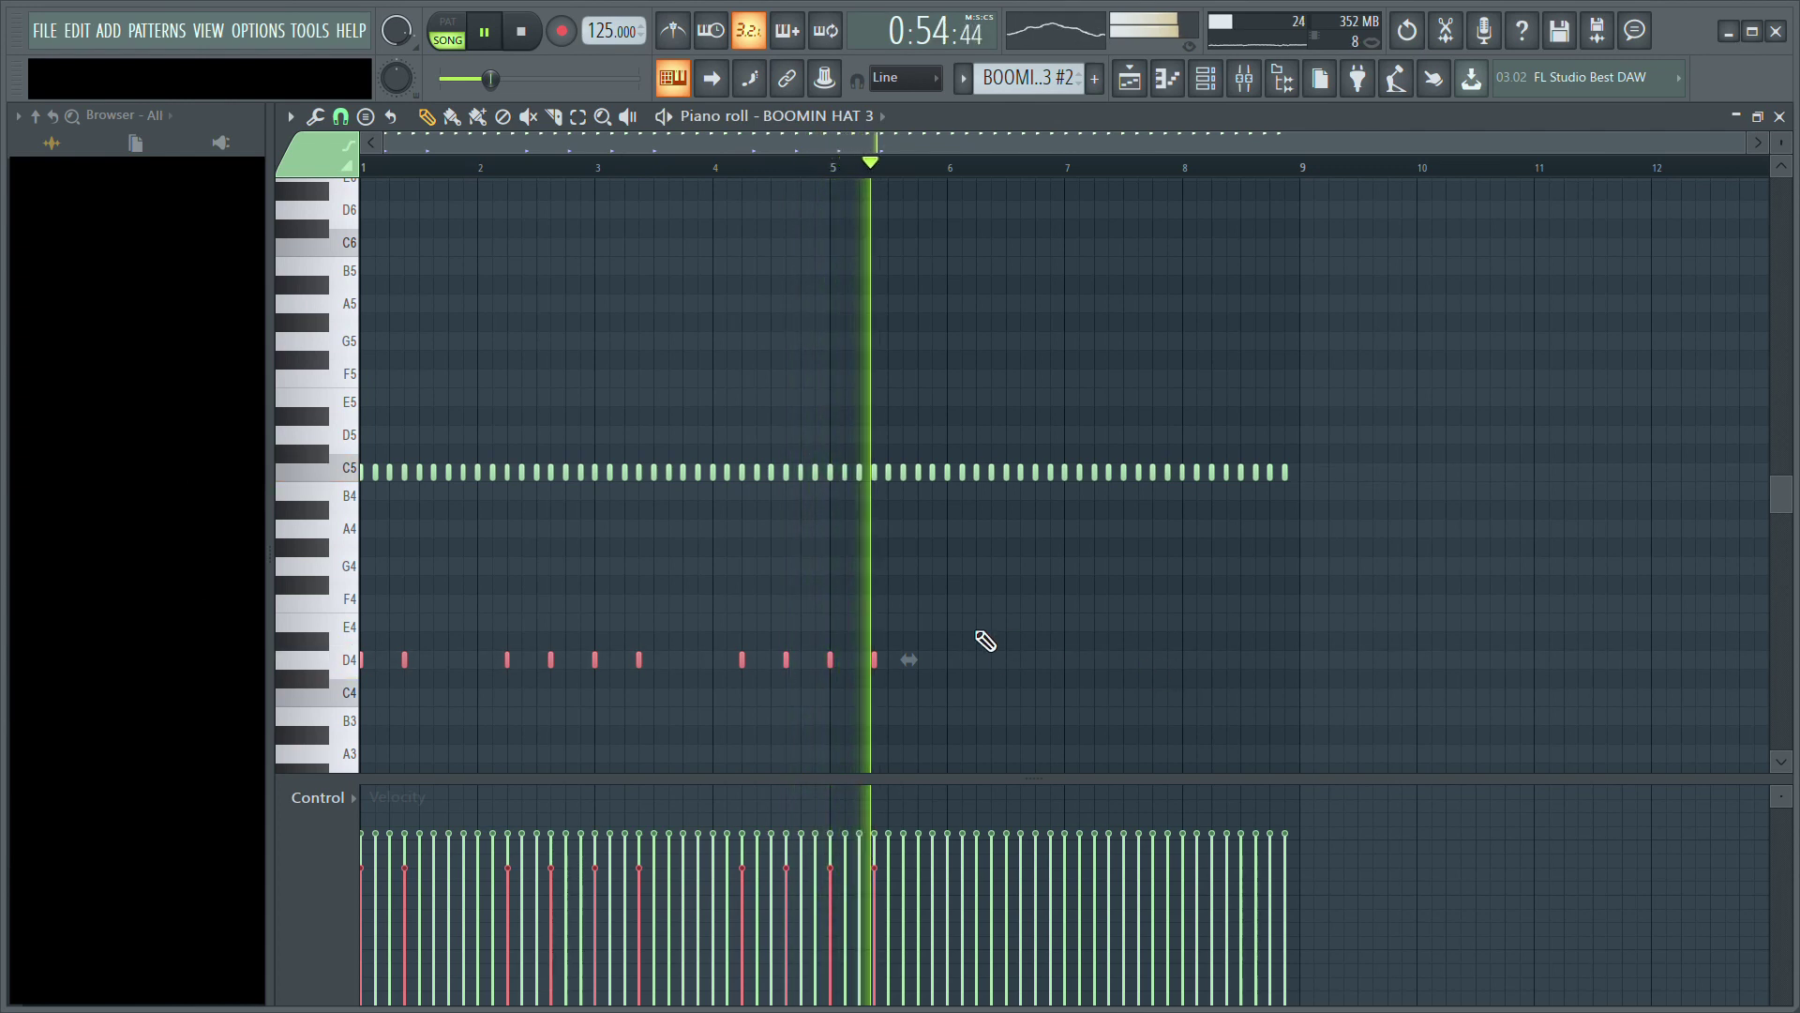
Step: Transpose the selected low hi-hat hits back down two semitones to C4 and clear the selection
key(shift+Down)
key(shift+Down)
key(ctrl+d)
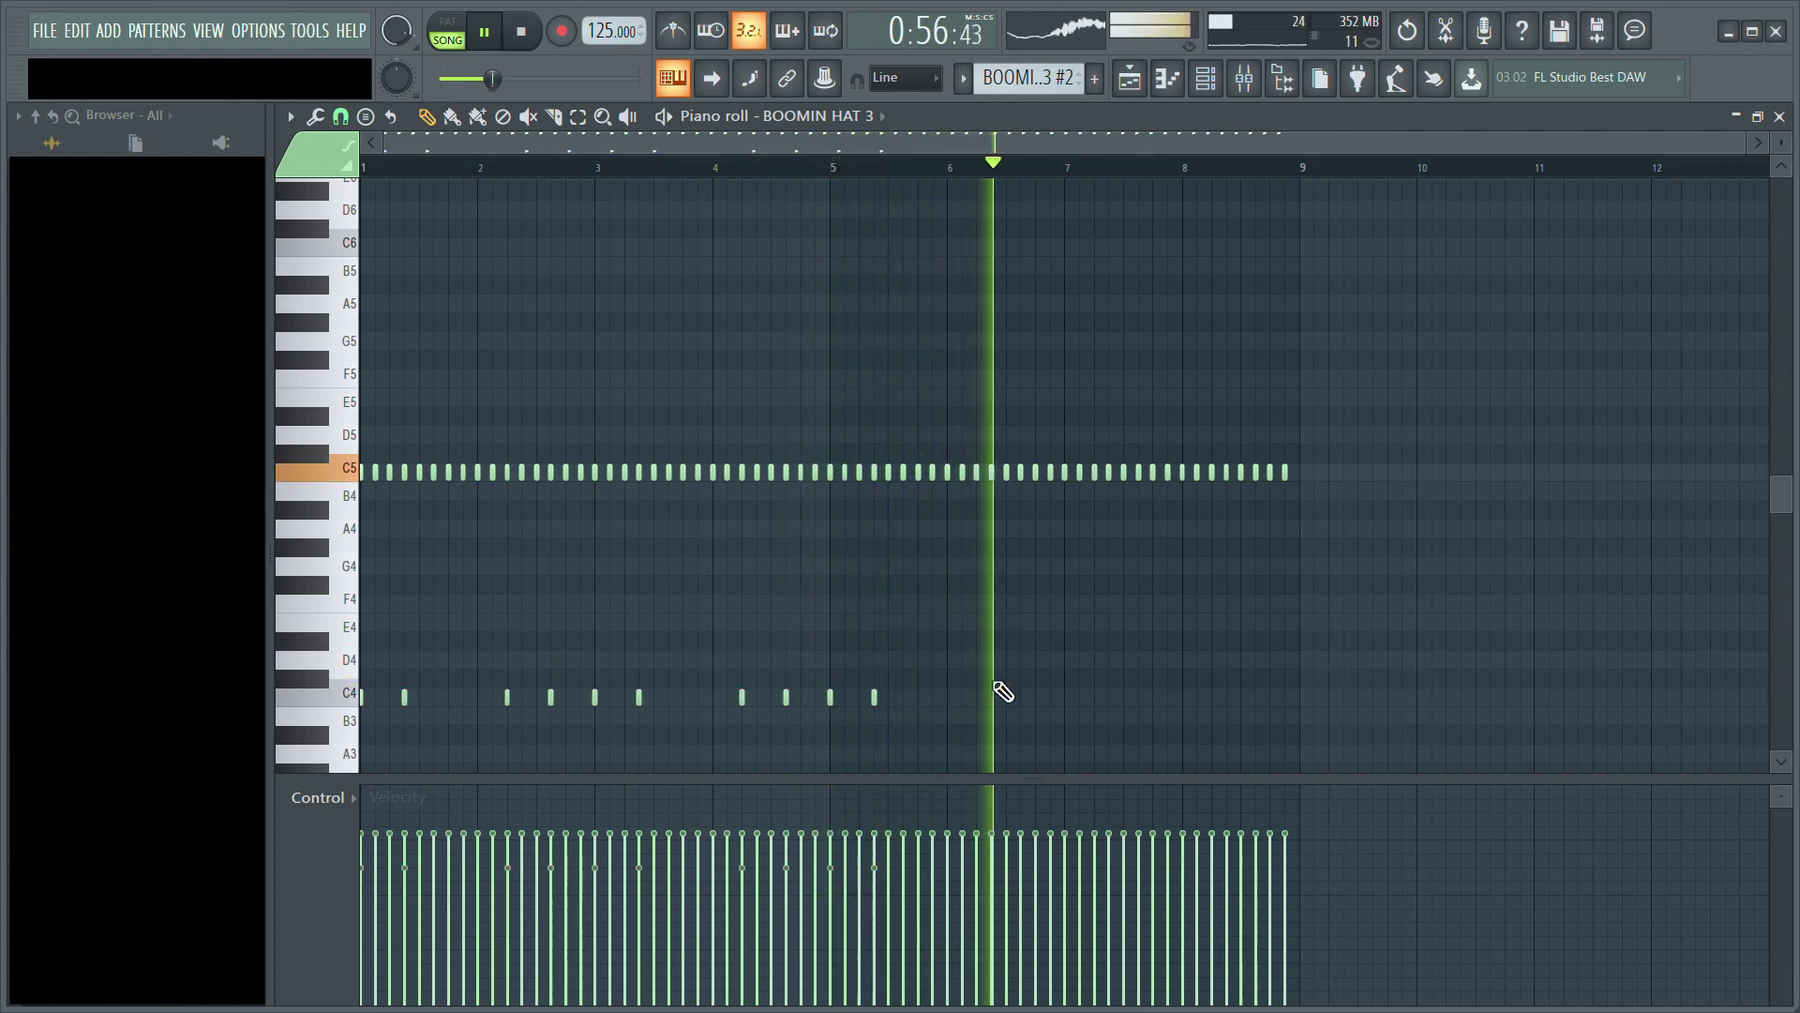
Step: Continue the low C4 hi-hat layer with two hits each in bars 6, 7 and 8, checking it against playback
key(space)
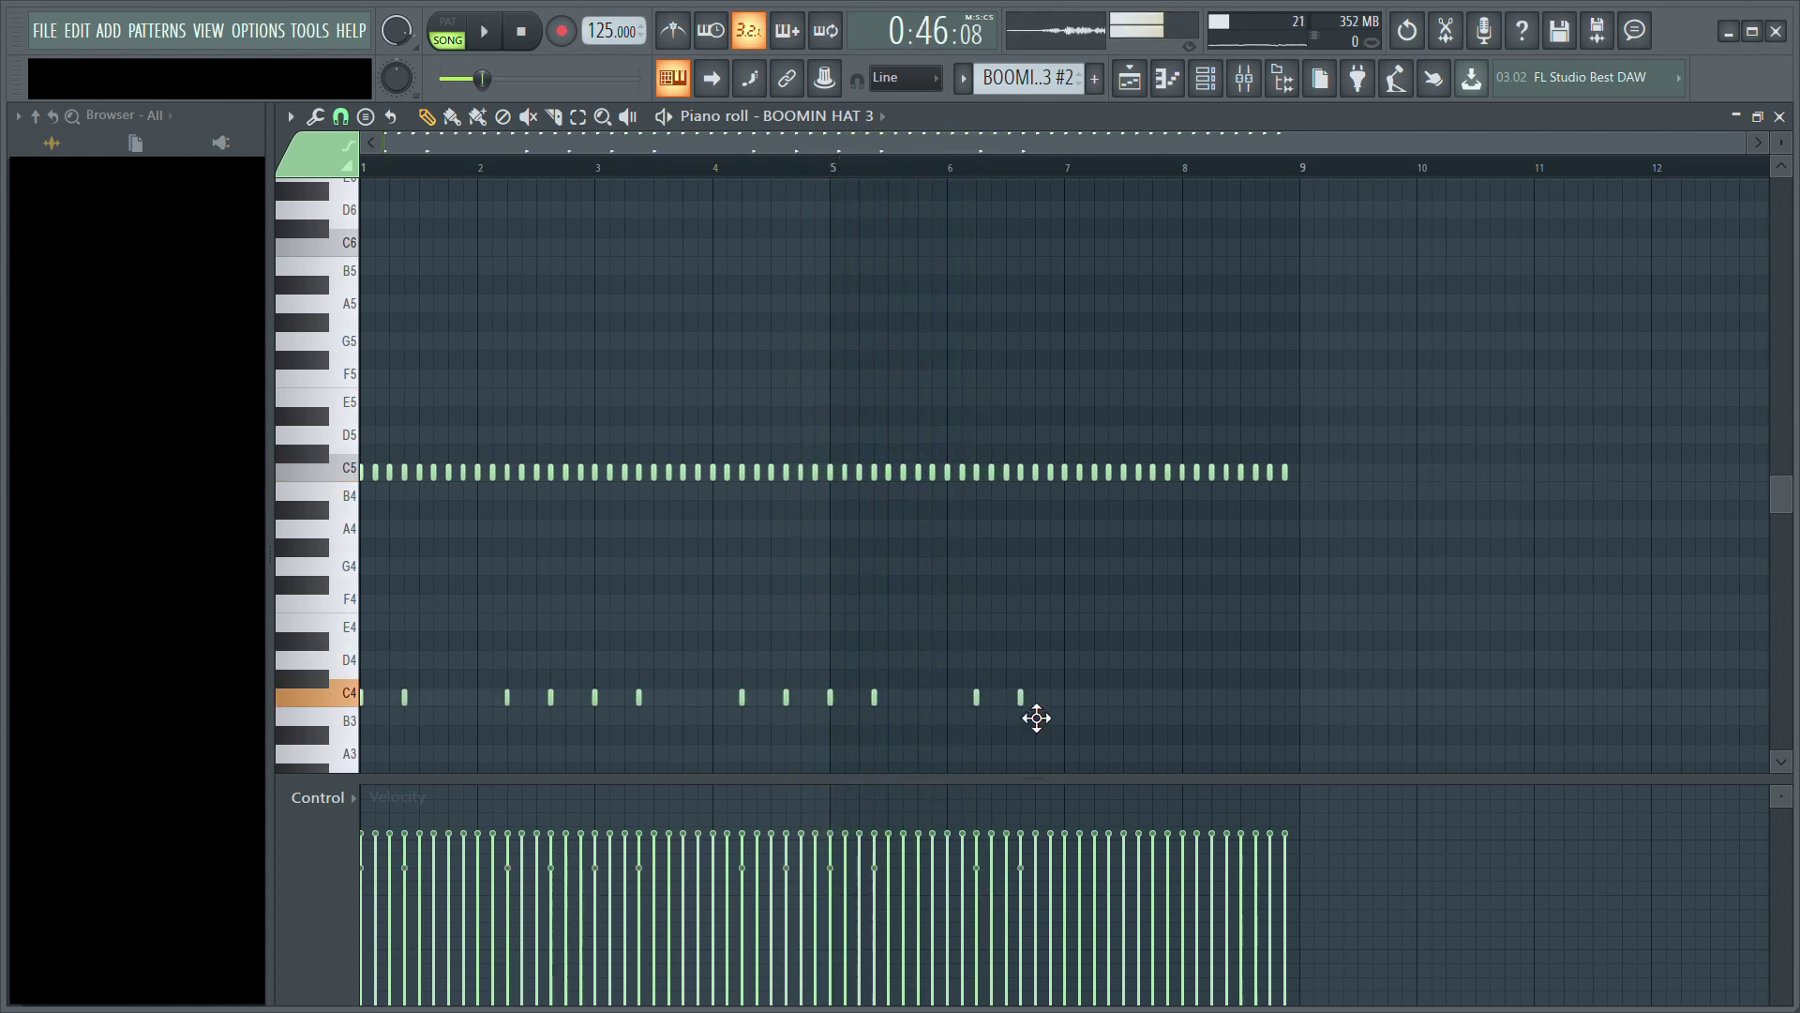
key(space)
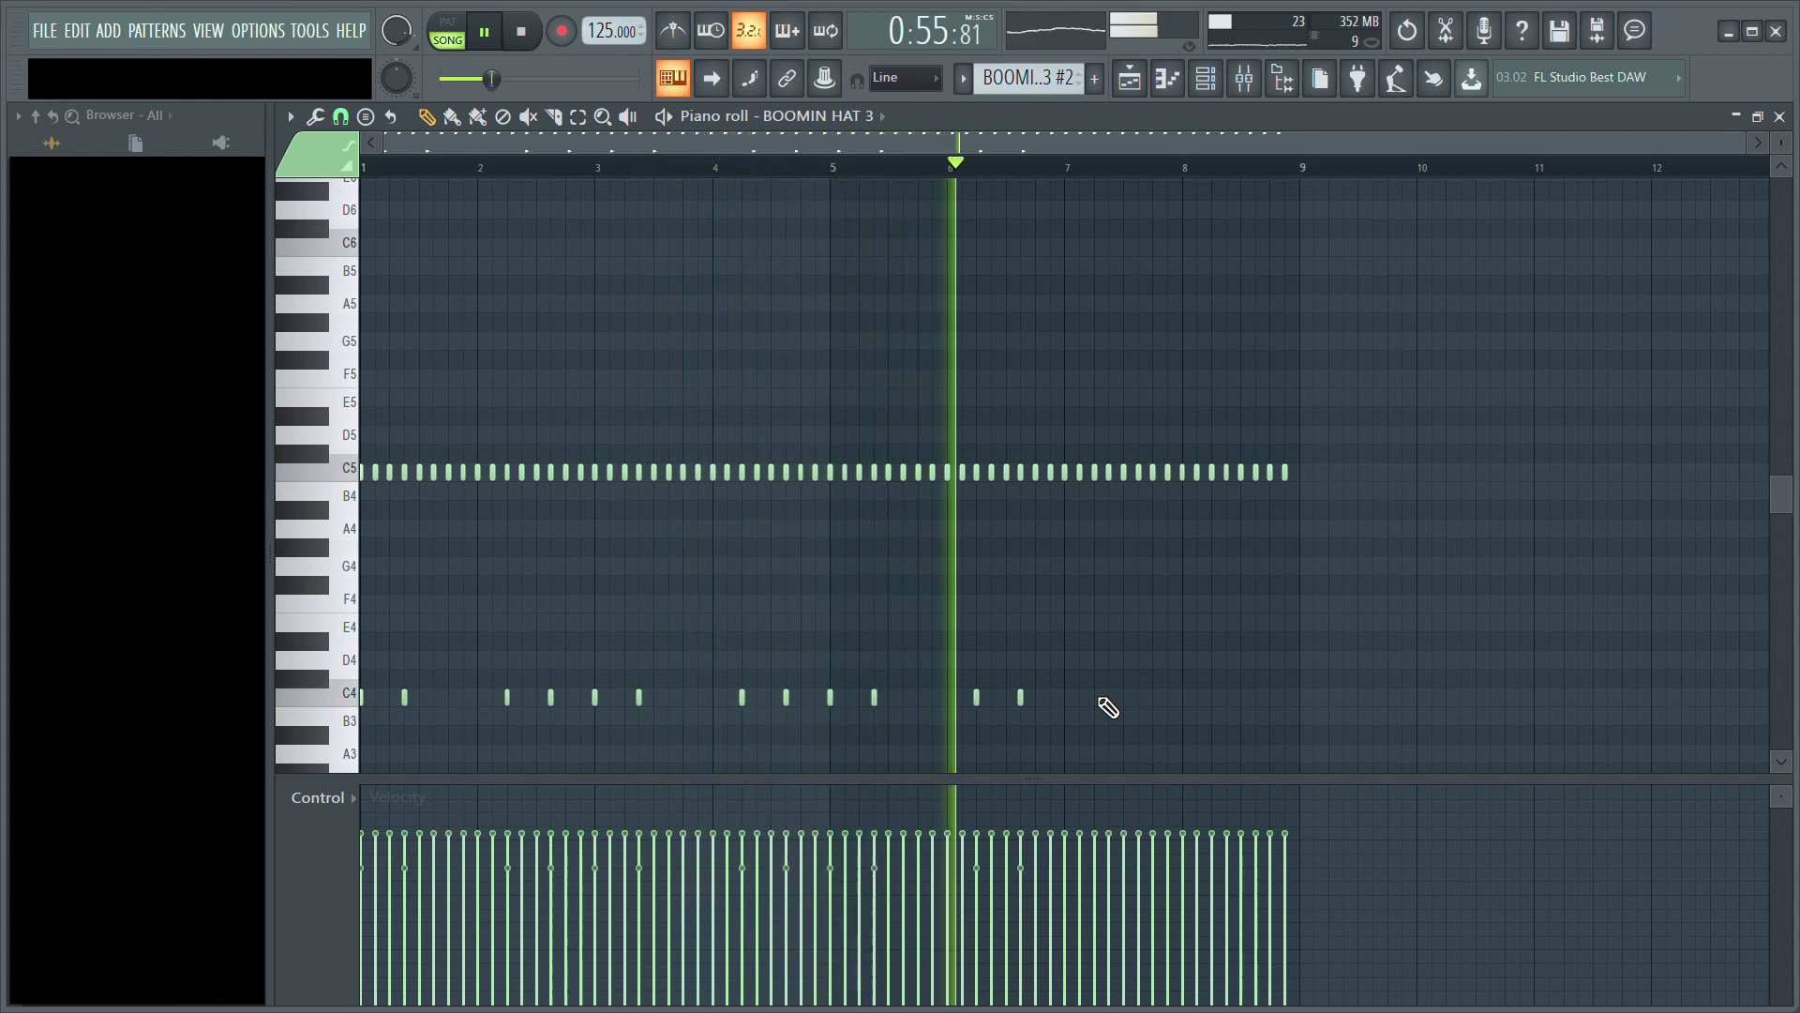
click(1101, 699)
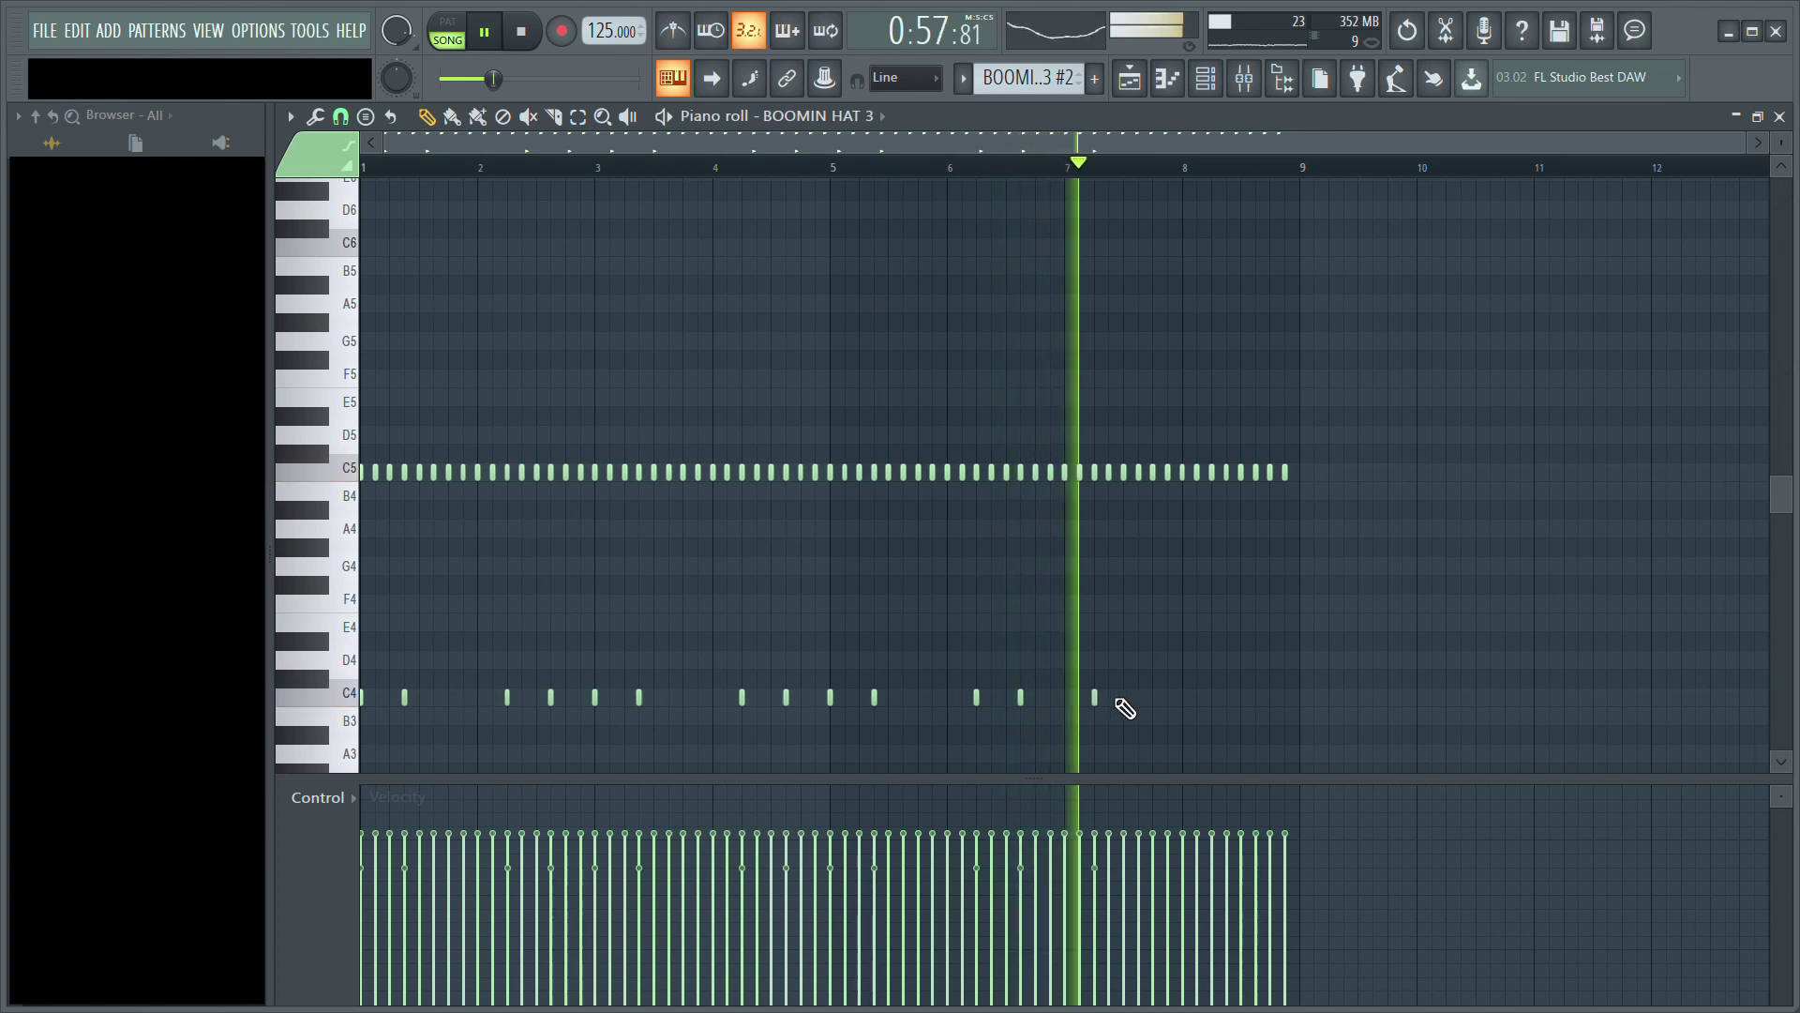
click(1070, 699)
right_click(1094, 699)
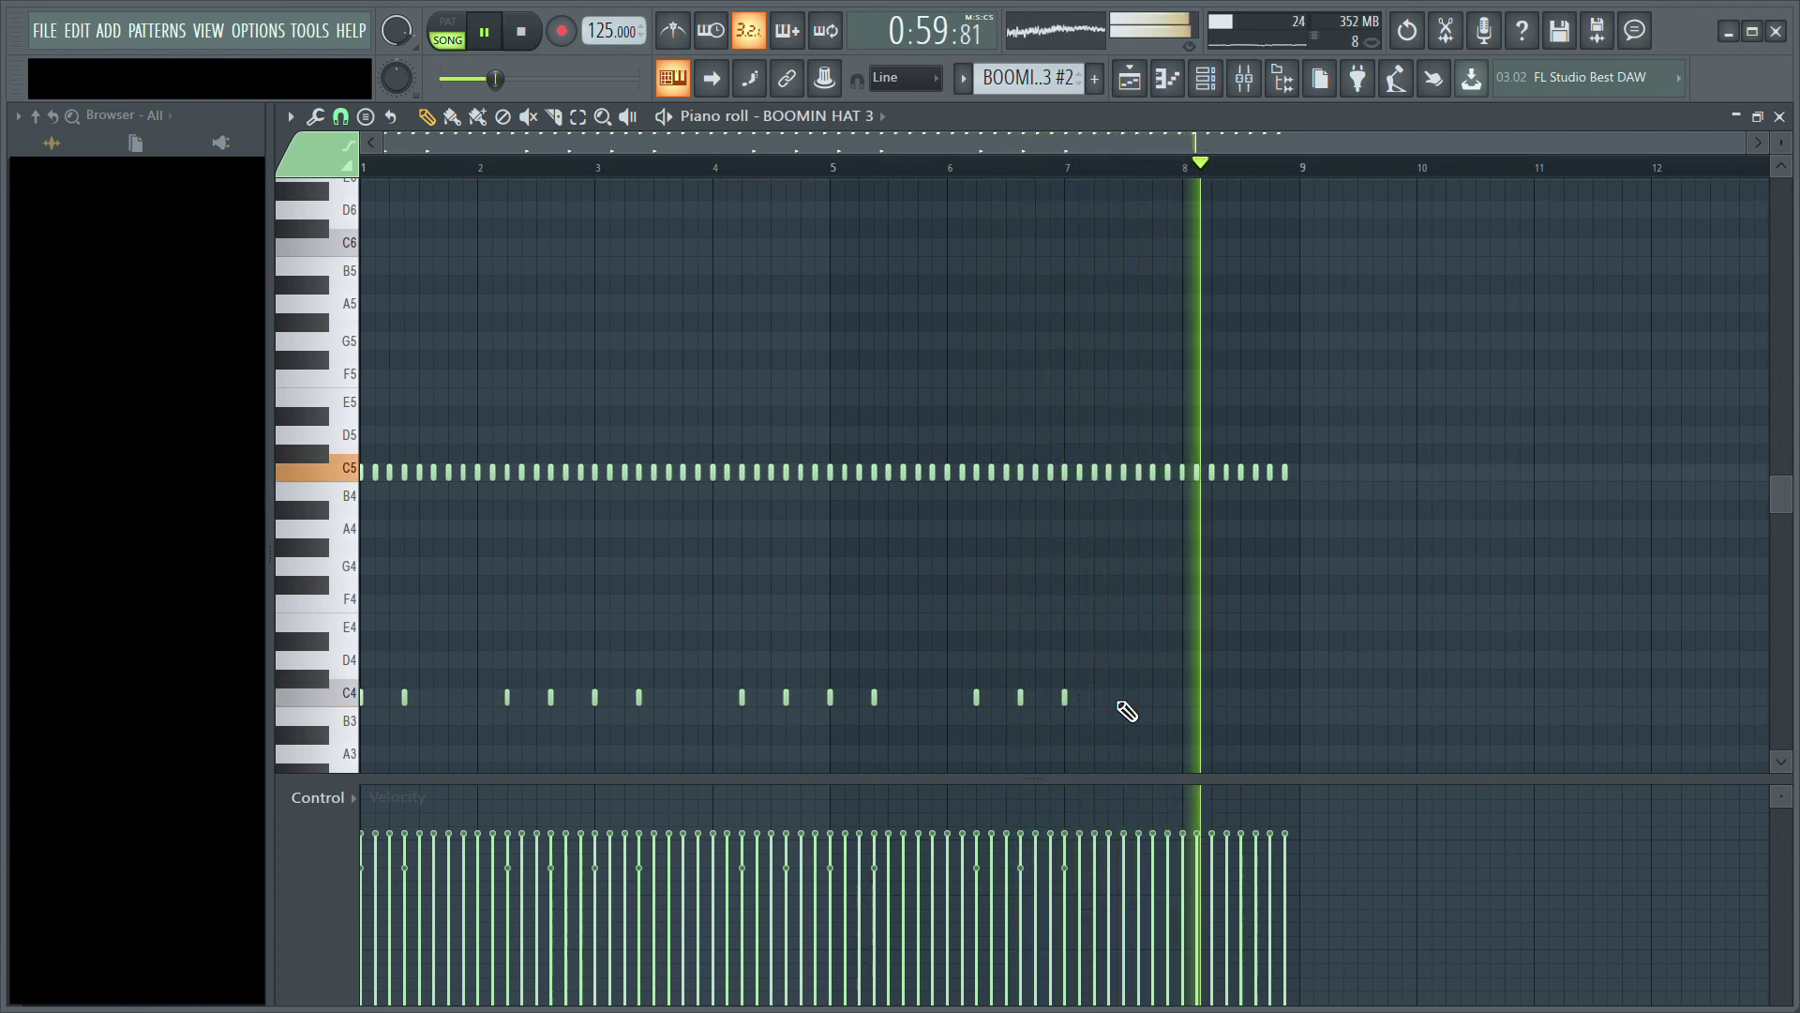
click(1109, 699)
click(1213, 699)
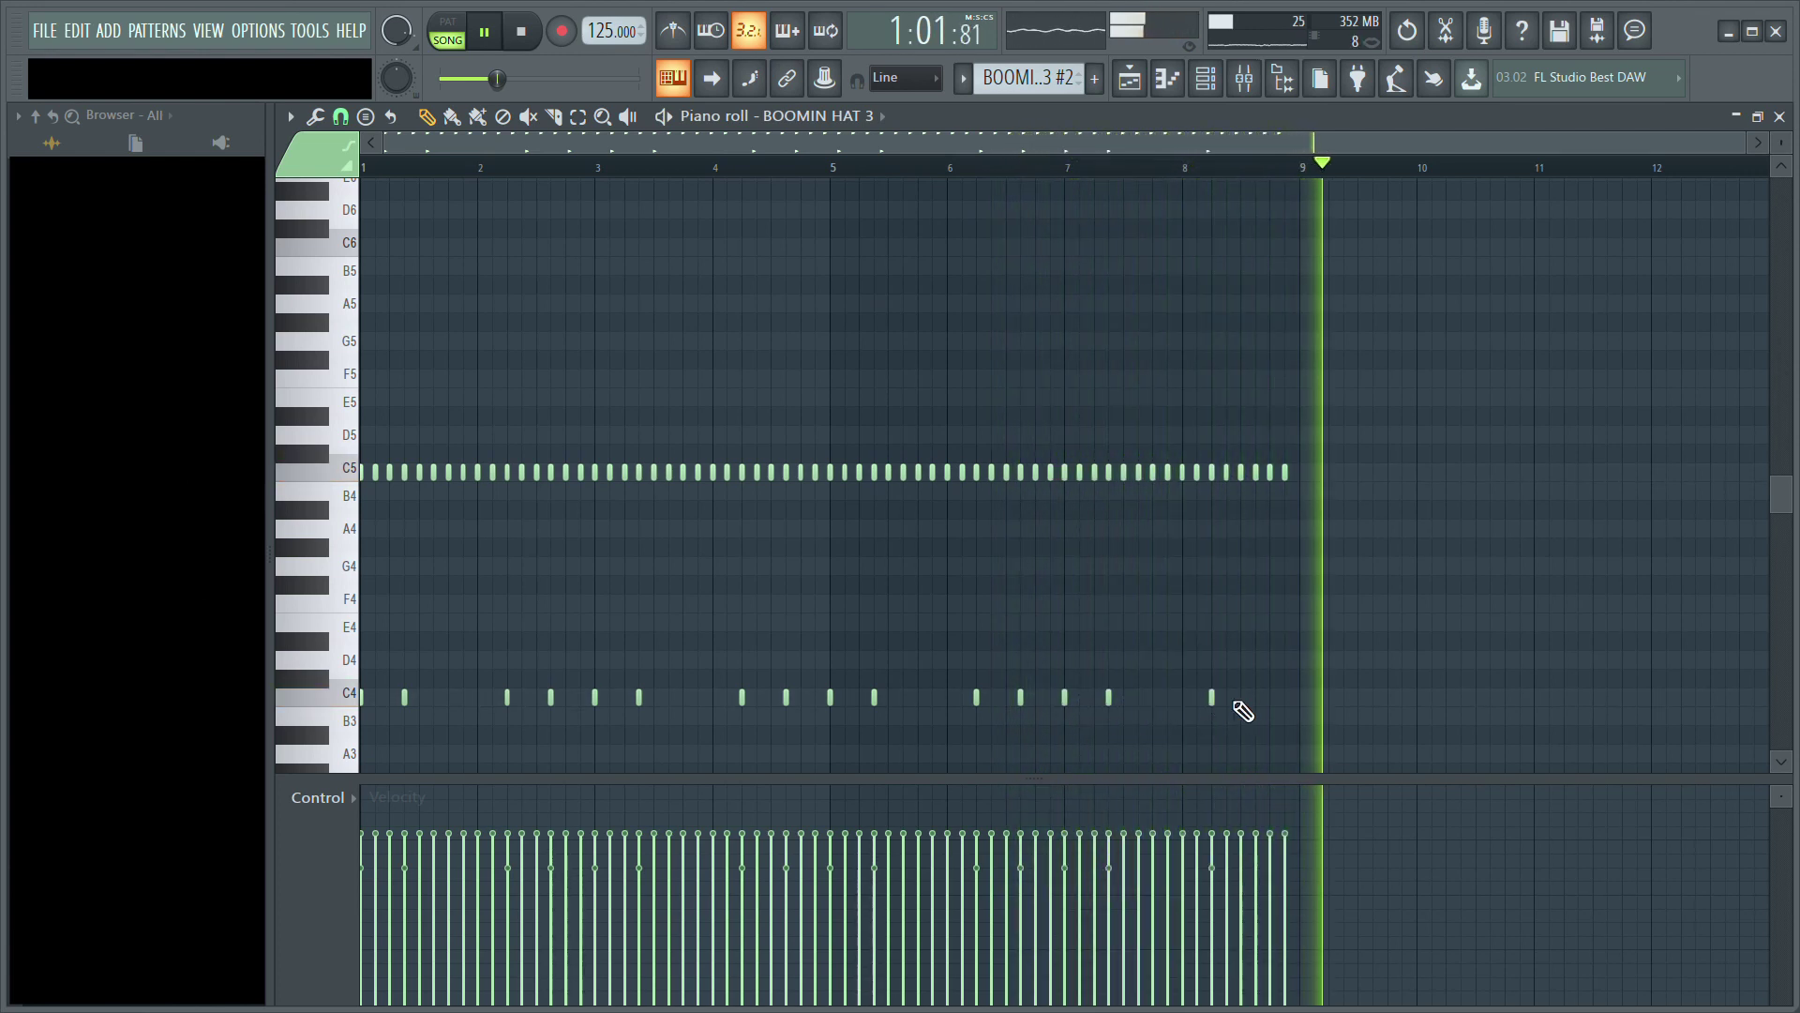
click(1256, 699)
key(space)
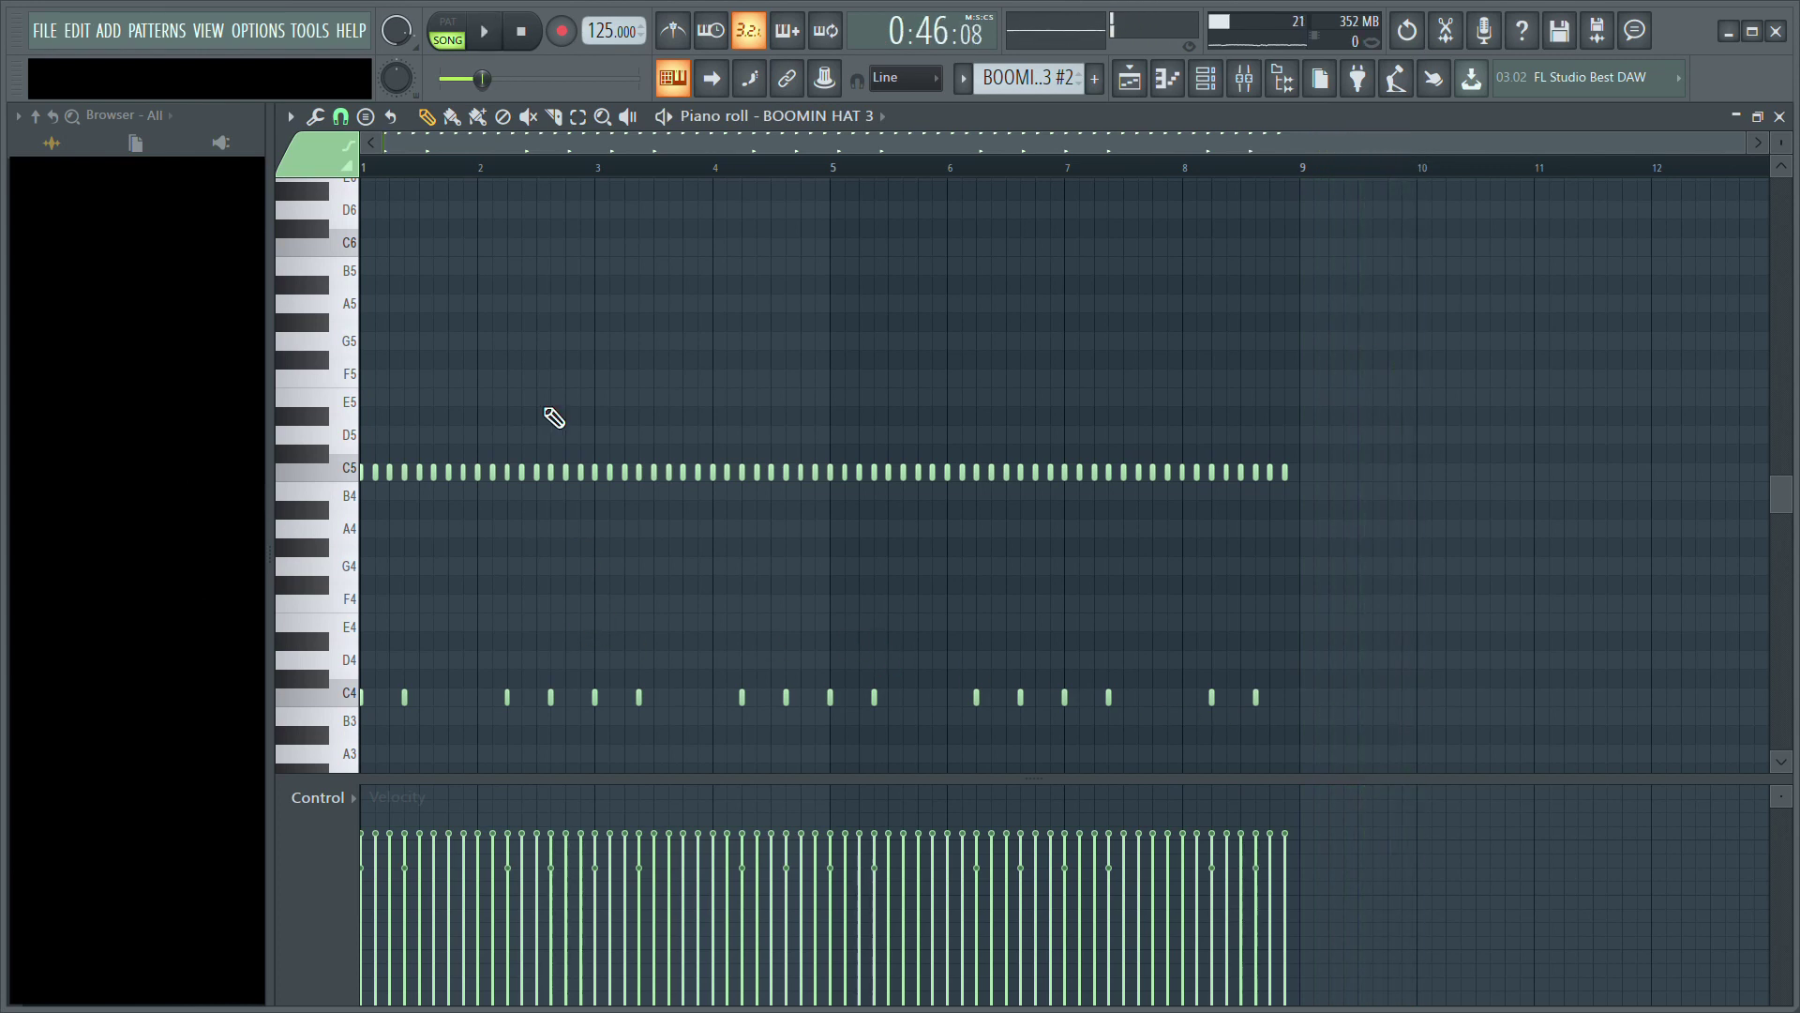